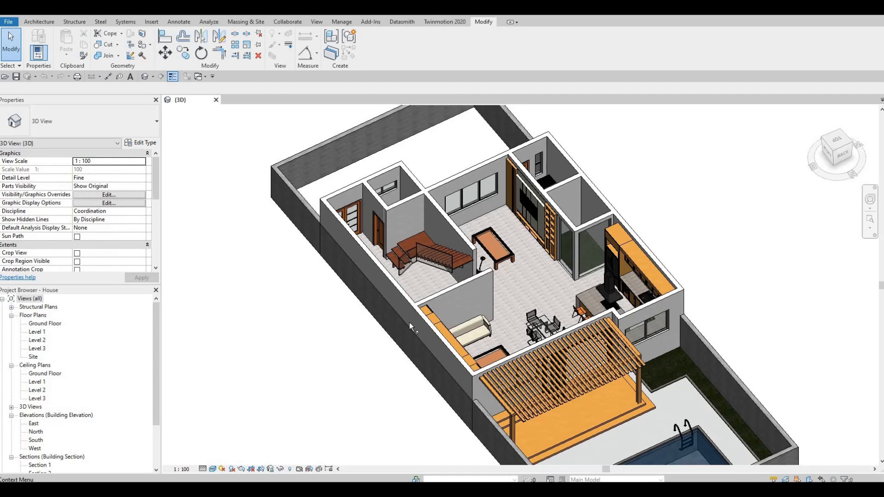
Open the Level 2 floor plan from the 3D view and look over its view properties
middle_click_drag(471, 297, 670, 330, "shift")
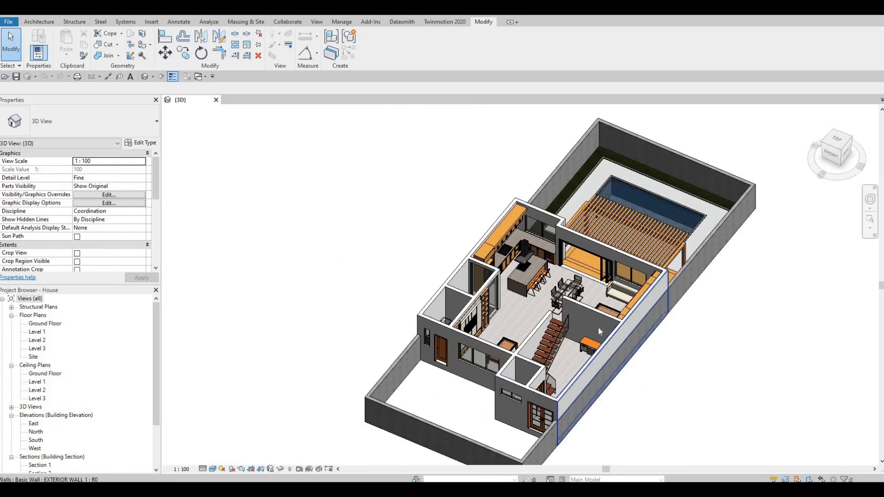
double_click(37, 341)
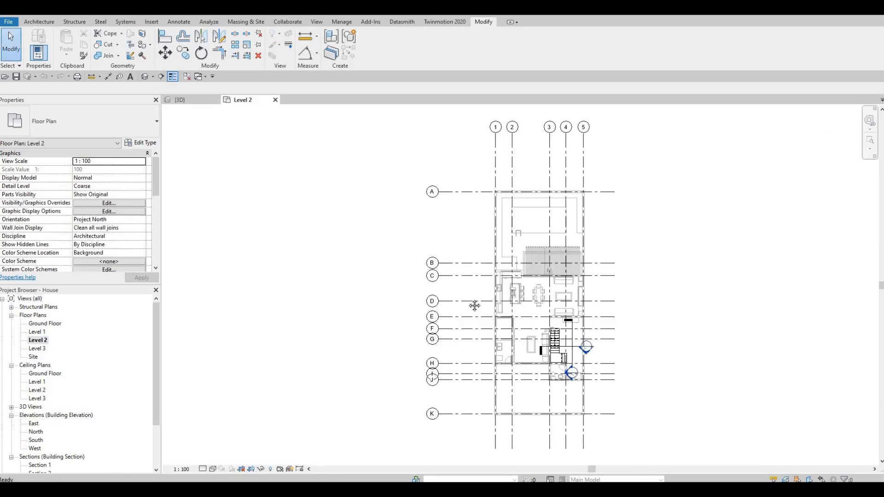
scroll(77, 228, "down", 5)
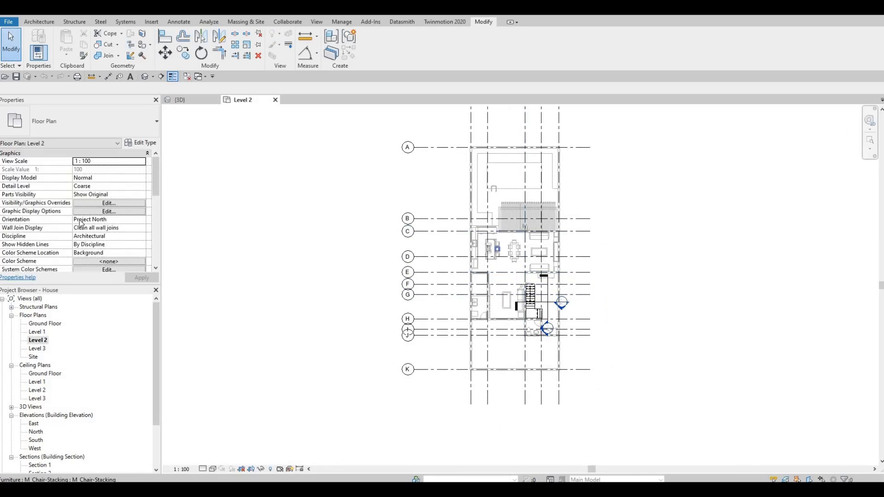
scroll(78, 228, "down", 4)
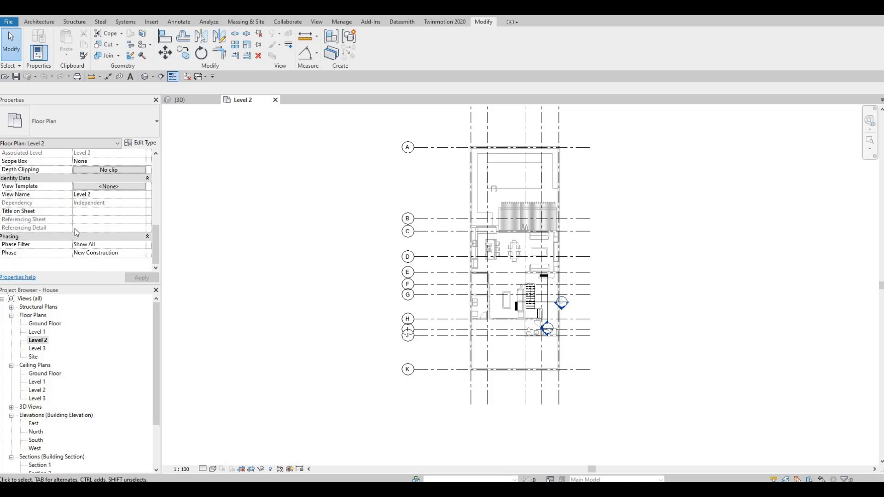
scroll(78, 228, "up", 4)
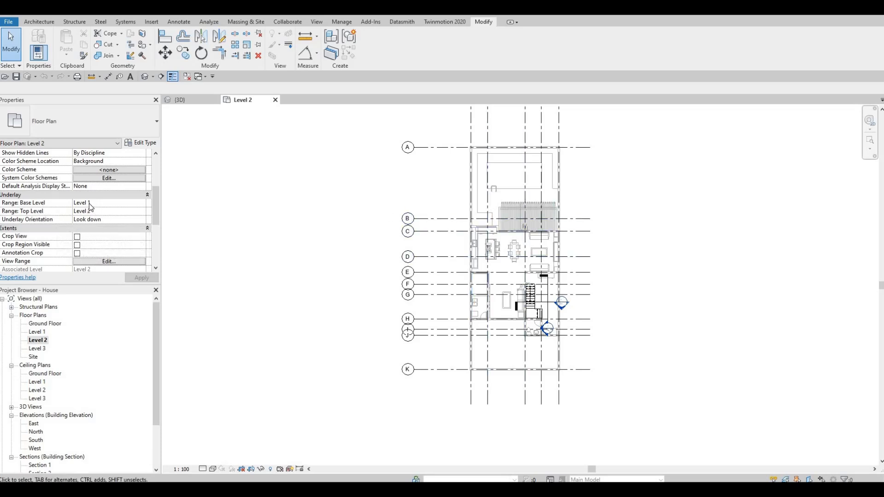
scroll(495, 227, "up", 2)
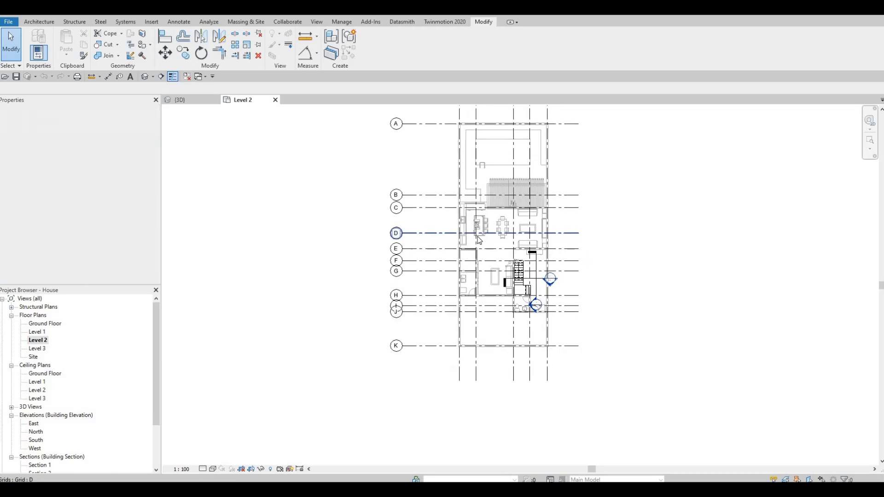
scroll(487, 213, "up", 3)
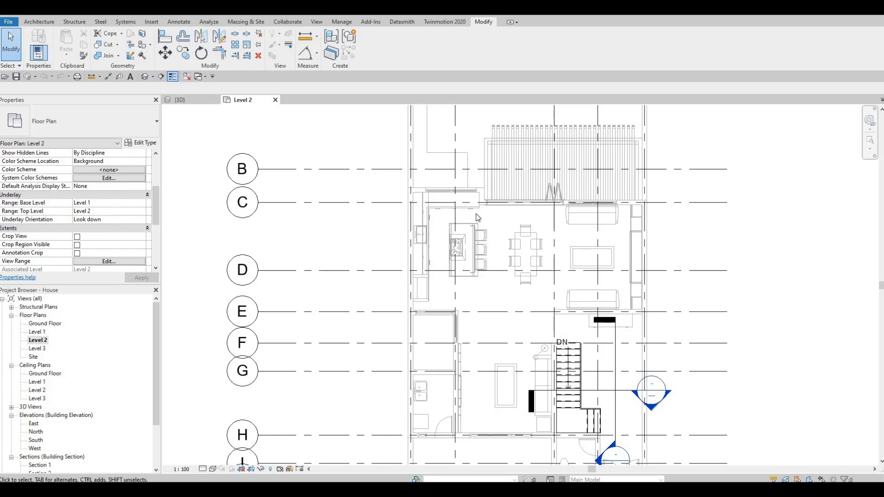
Start a new wall of the same EXTERIOR WALL 1 type with Create Similar, beginning at the intersection of grid 1 and grid C
key("F1")
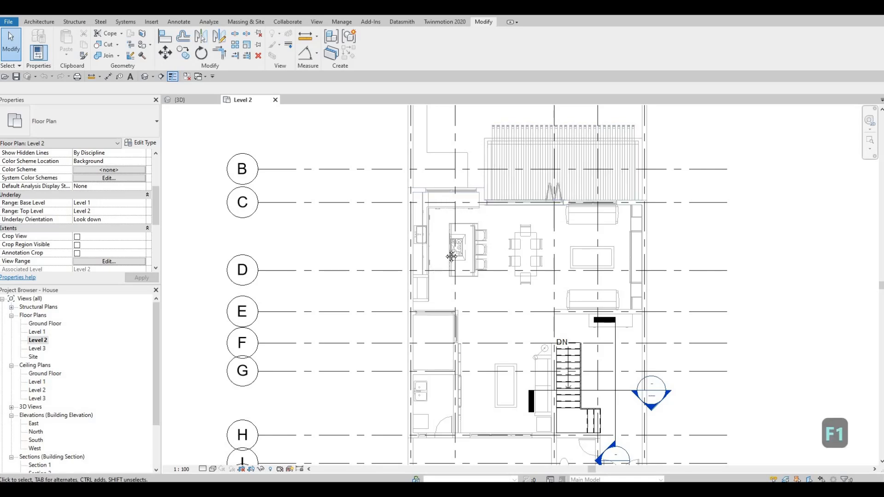
middle_click_drag(478, 223, 439, 251)
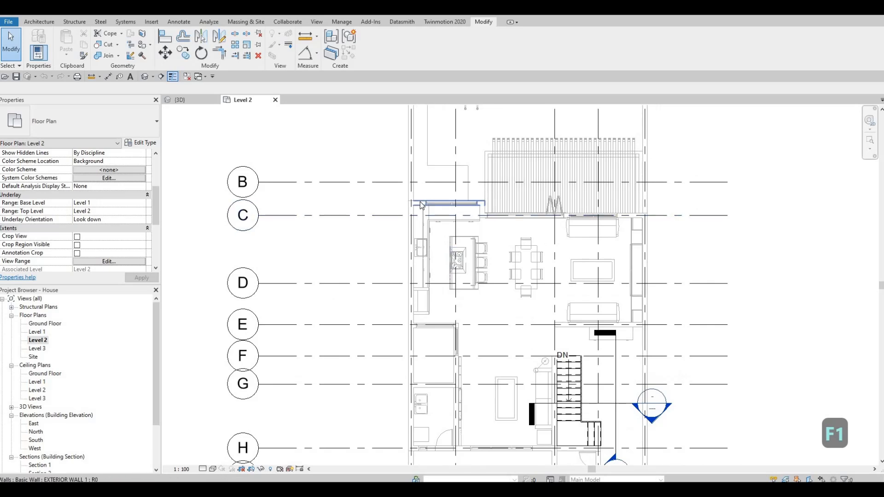
left_click(421, 205)
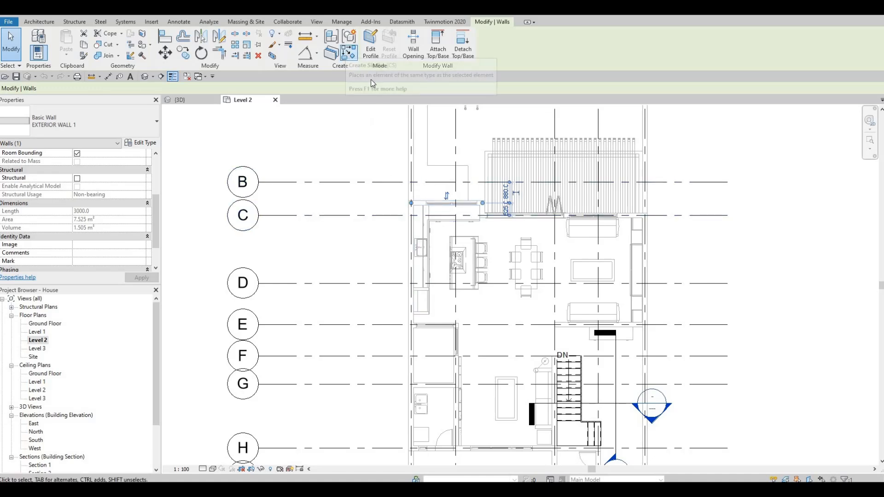
key("c")
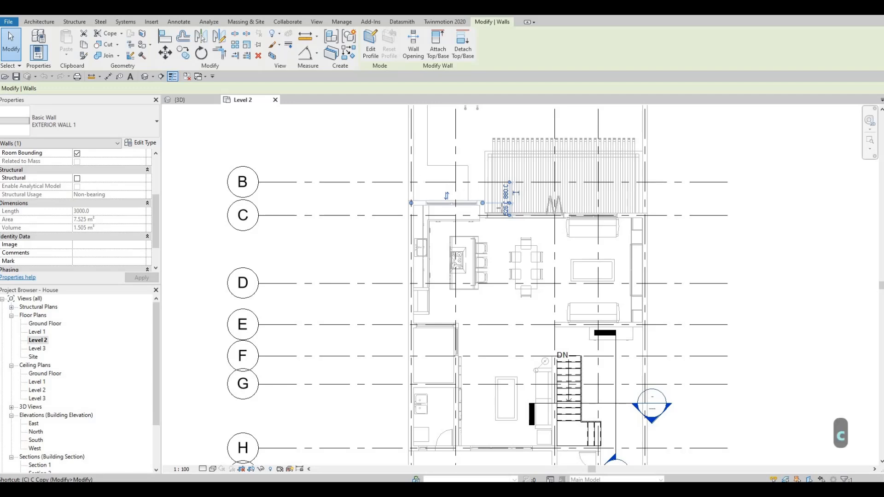
key("s")
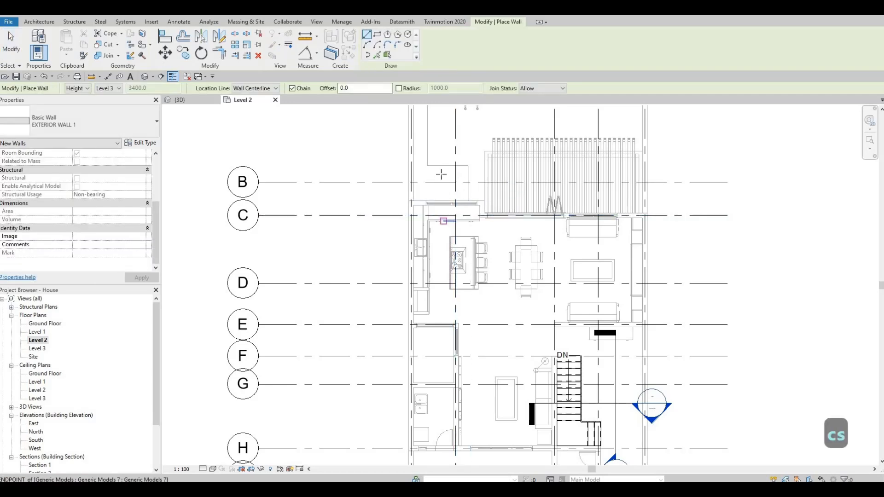
scroll(451, 207, "down", 3)
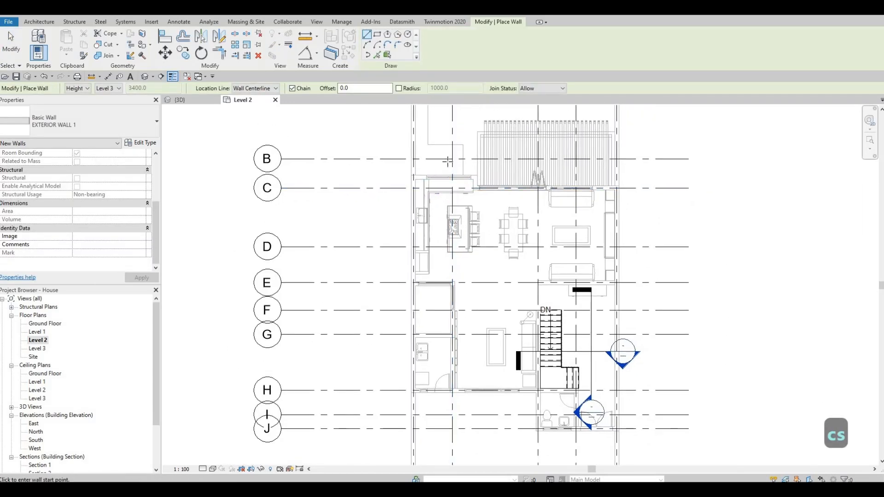
scroll(450, 160, "up", 2)
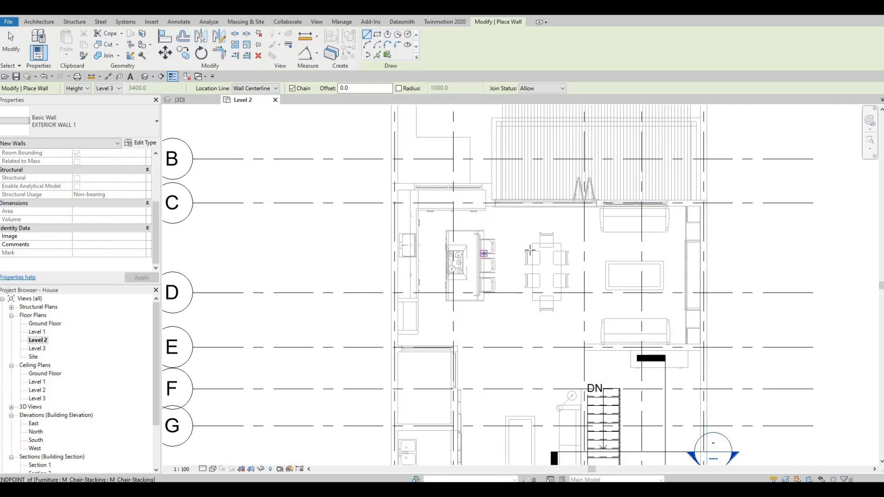
scroll(522, 247, "down", 2)
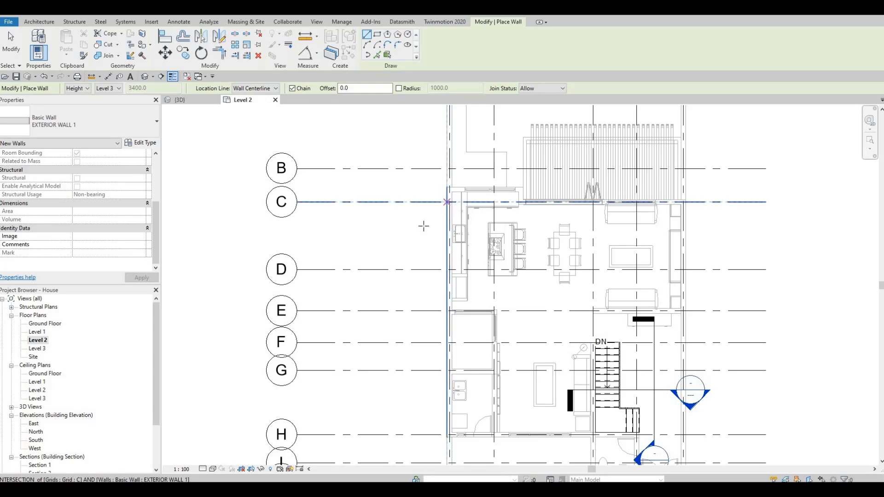
scroll(481, 232, "down", 2)
scroll(487, 238, "down", 2)
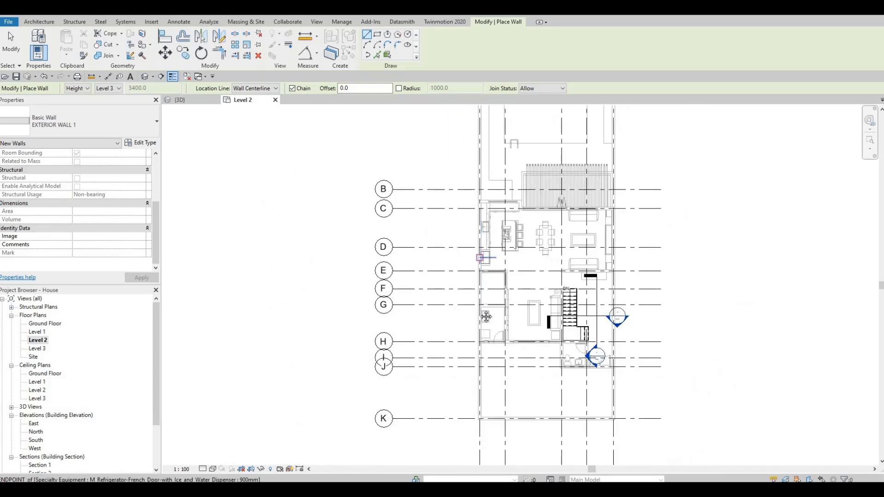
middle_click_drag(486, 256, 483, 296)
scroll(479, 268, "up", 4)
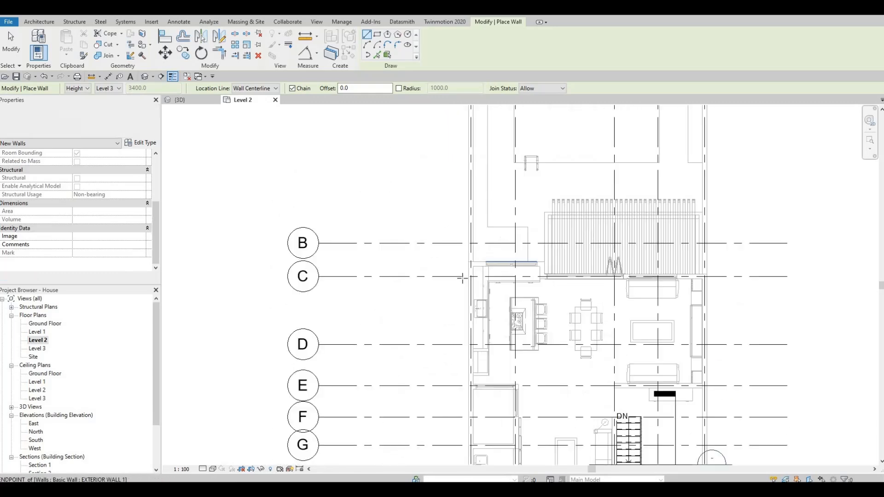
left_click(468, 280)
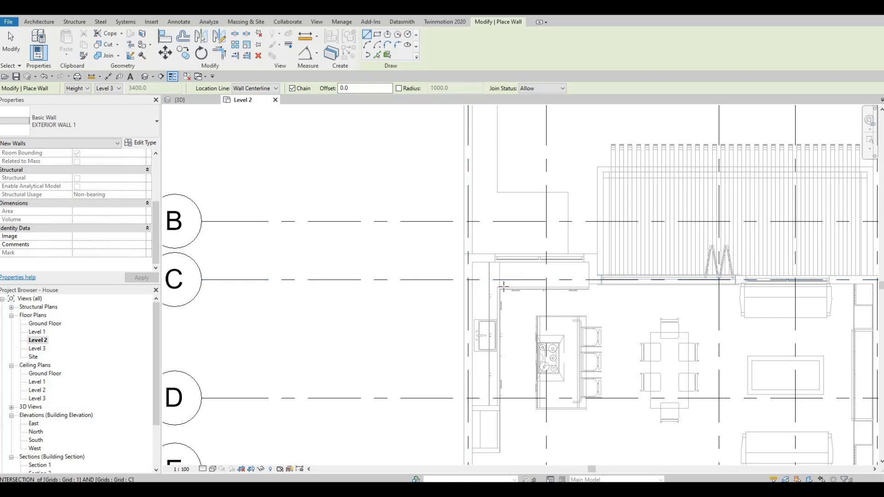
Draw the first wall segment along grid C, ending at grid 3
key("F1")
mouse_move(471, 262)
middle_mouse_down()
mouse_move(446, 257)
mouse_move(476, 258)
middle_mouse_up()
scroll(444, 256, "down", 2)
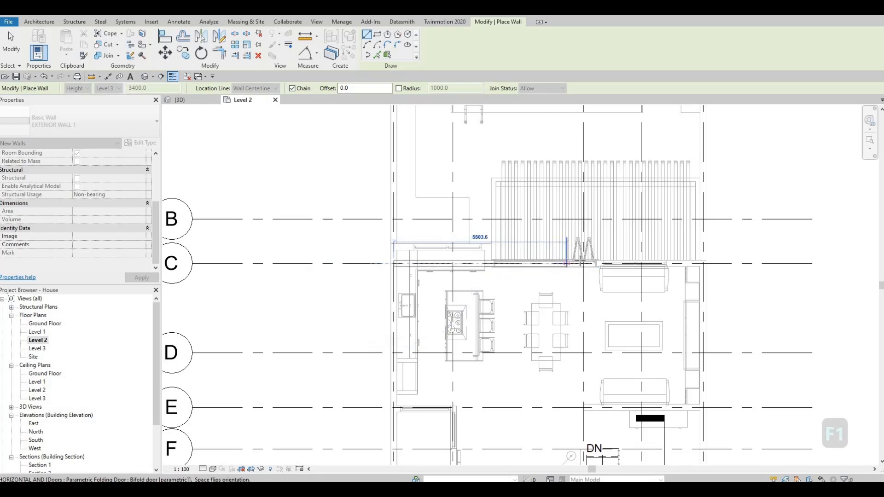
scroll(584, 258, "down", 3)
middle_click_drag(583, 259, 561, 332)
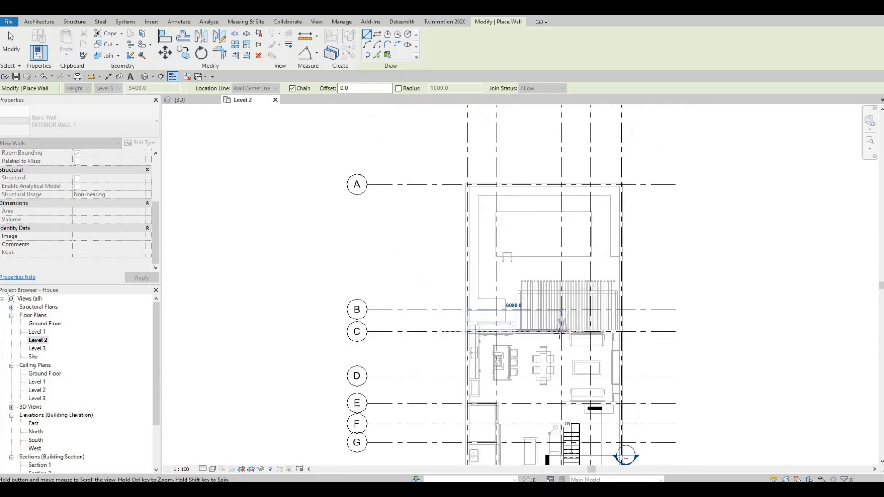
scroll(560, 332, "down", 2)
scroll(557, 332, "up", 8)
scroll(571, 327, "up", 2)
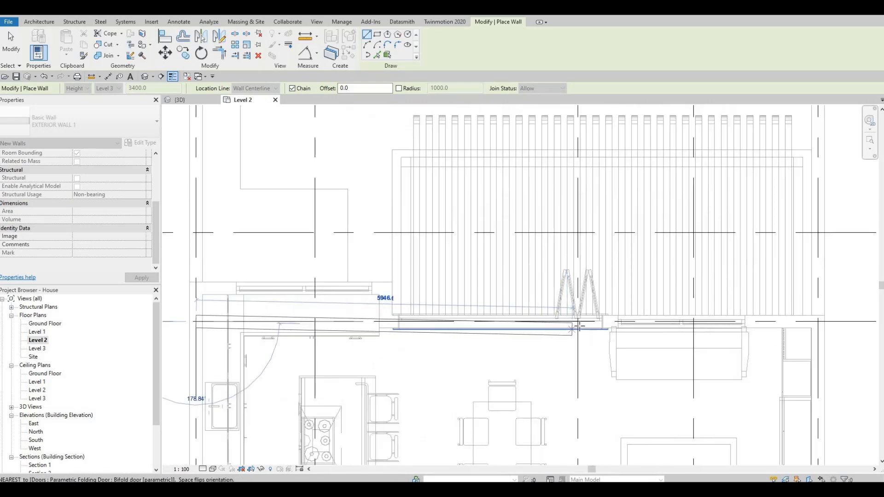
scroll(577, 321, "up", 3)
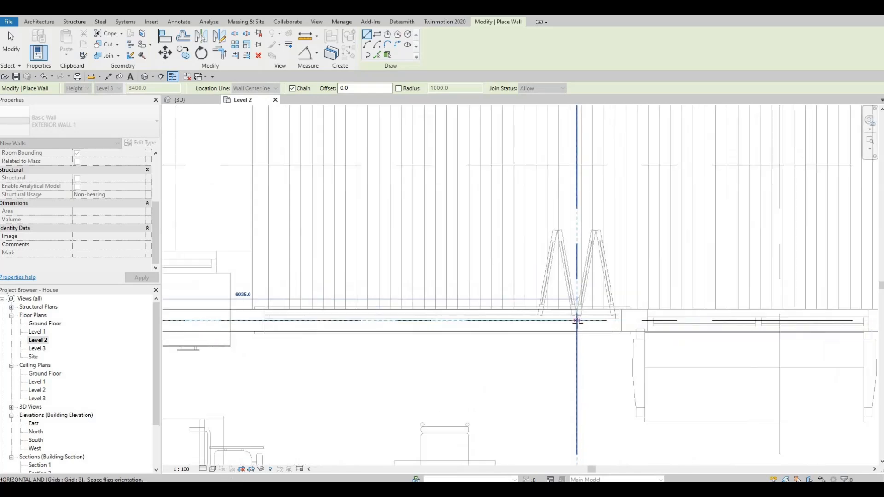
left_click(577, 321)
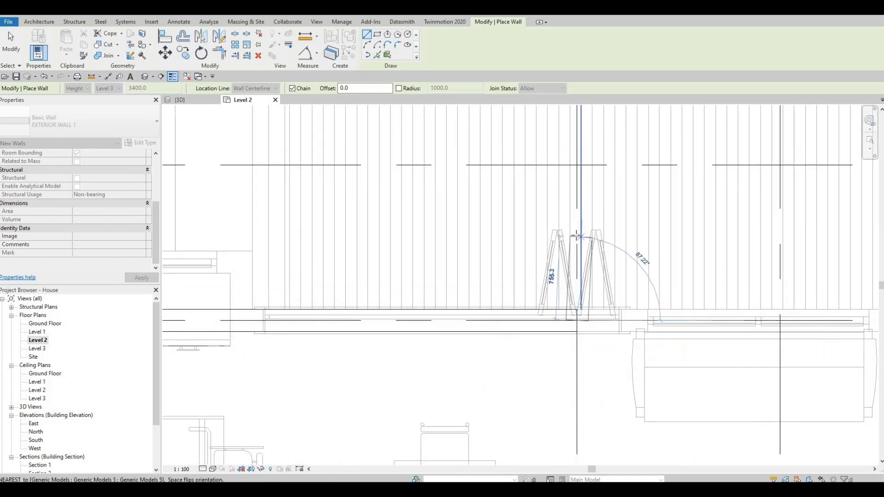
Continue the wall up to grid B and then about 3800 mm east along grid B
scroll(575, 269, "down", 3)
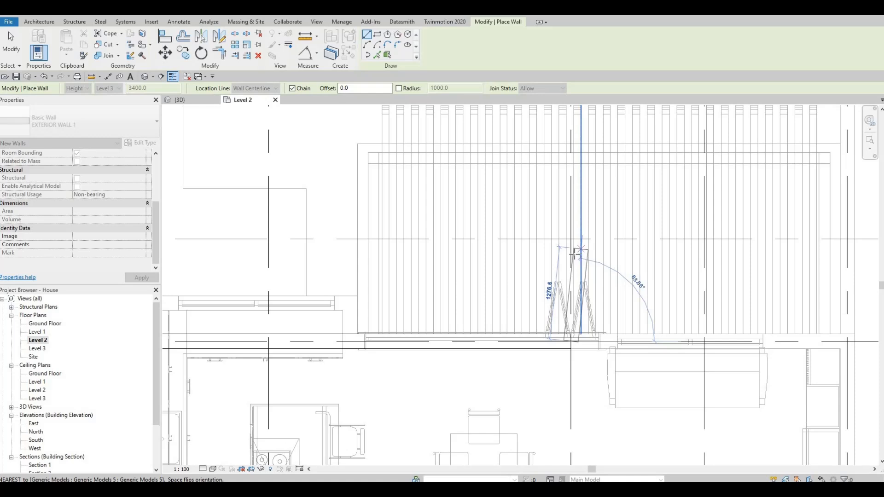
middle_click_drag(574, 254, 570, 259)
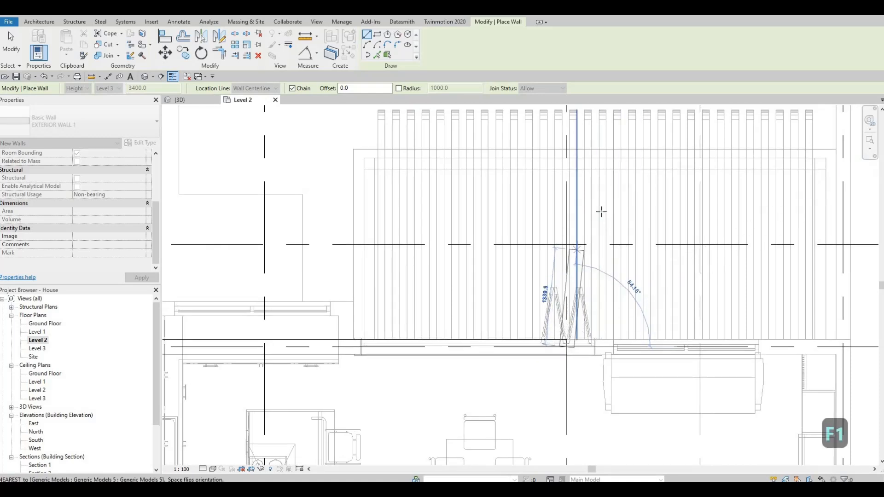
scroll(595, 216, "down", 4)
middle_click_drag(606, 237, 608, 260)
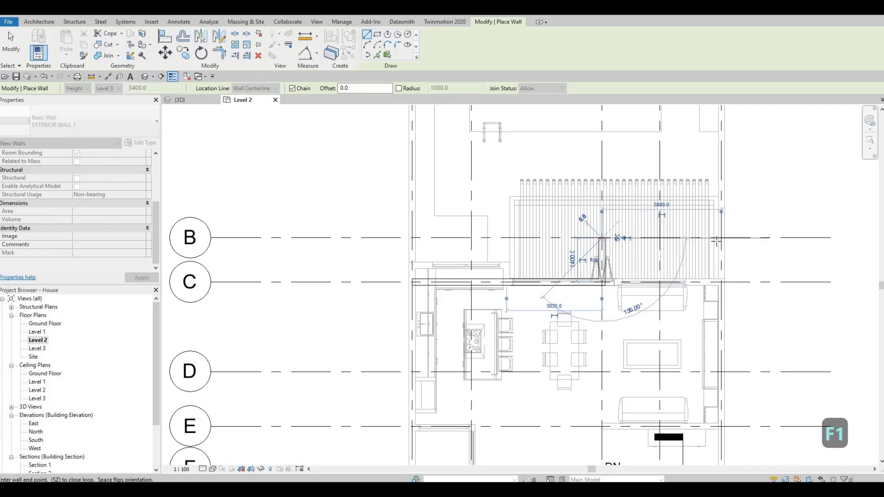
left_click(686, 241)
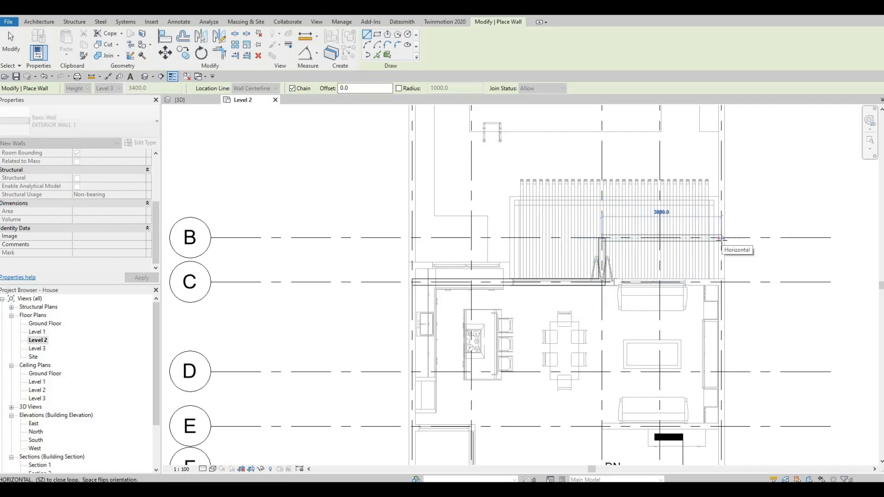
left_click(722, 238)
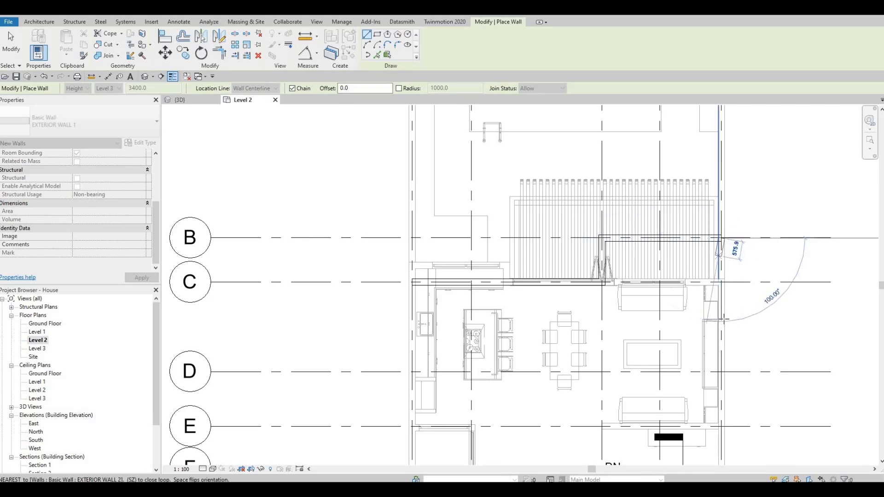
Continue the wall down the east side to grid J
middle_click_drag(721, 319, 705, 221)
scroll(705, 221, "down", 2)
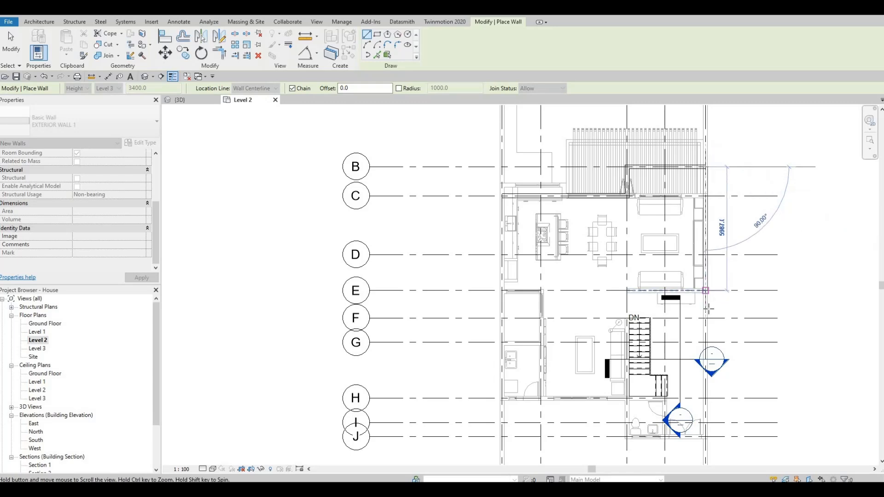
middle_click_drag(709, 305, 708, 201)
scroll(702, 320, "up", 2)
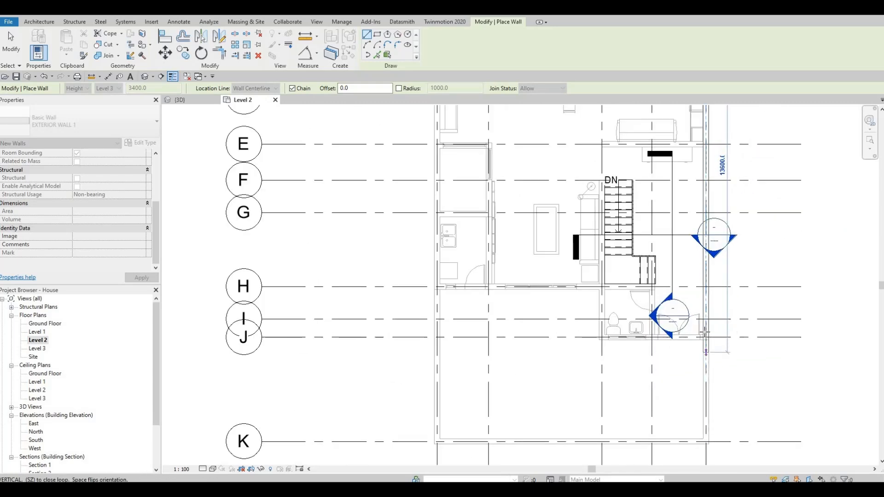
scroll(711, 350, "up", 1)
left_click(703, 333)
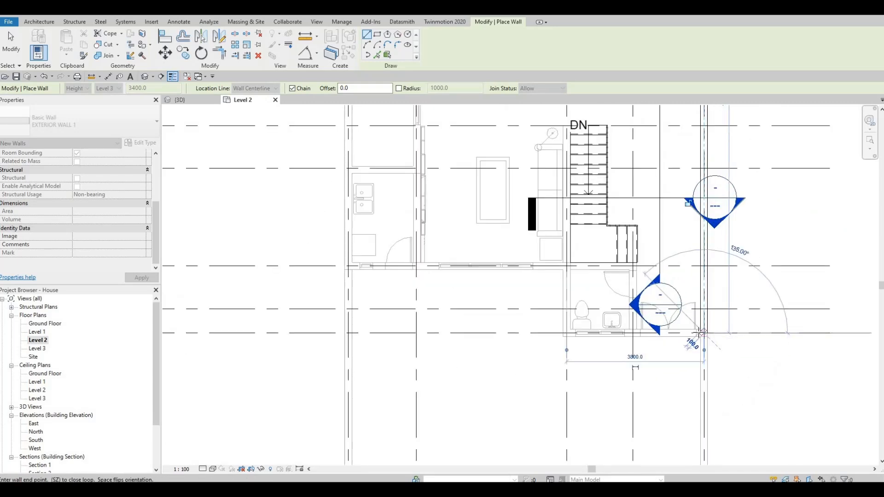
Continue the wall about 3800 mm west along grid J and finish the wall chain
left_click(566, 333)
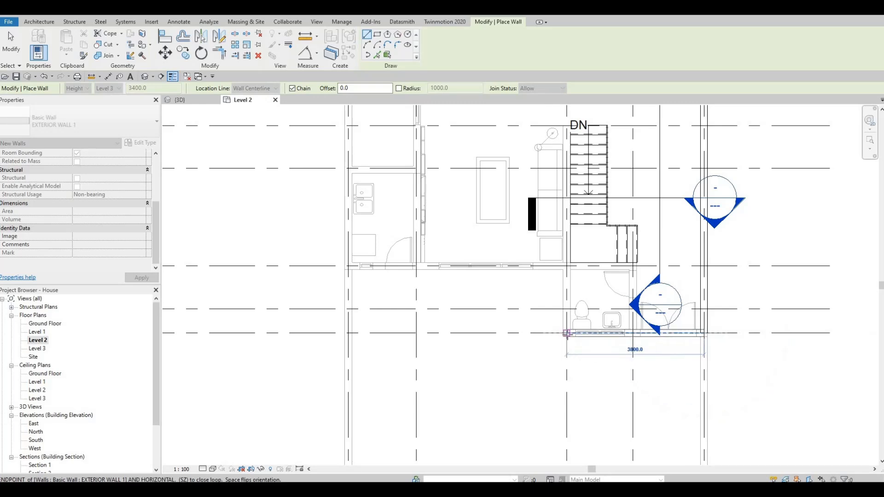
middle_click_drag(567, 333, 639, 316)
scroll(639, 316, "down", 1)
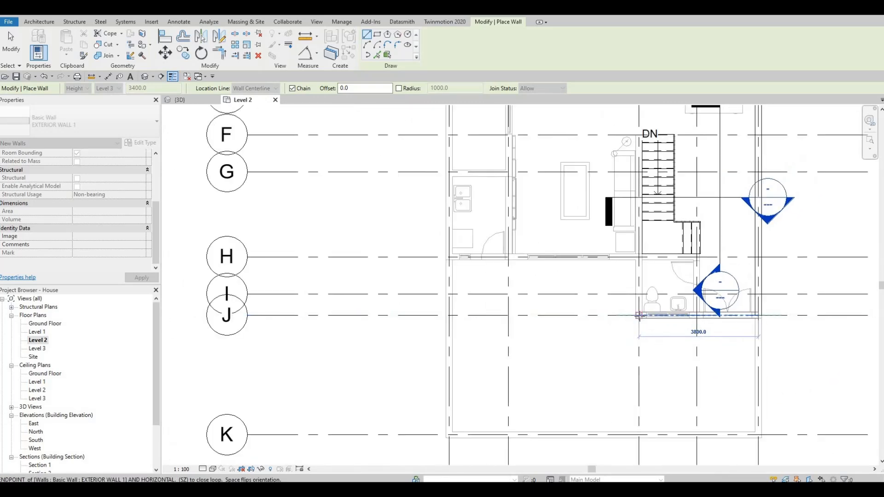
left_click(639, 316)
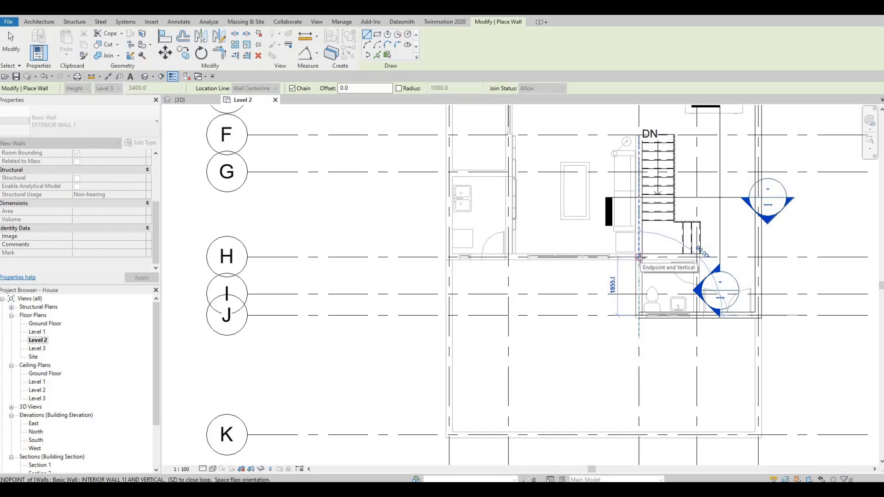
key("F1")
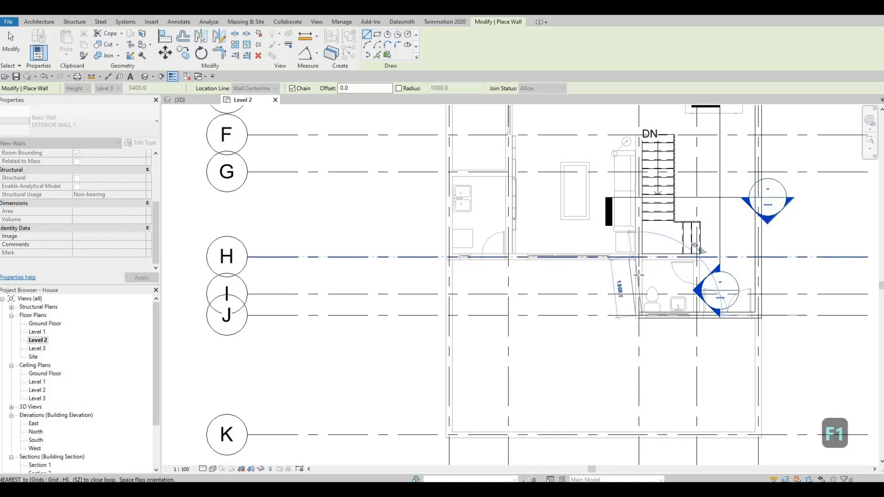
key("Escape")
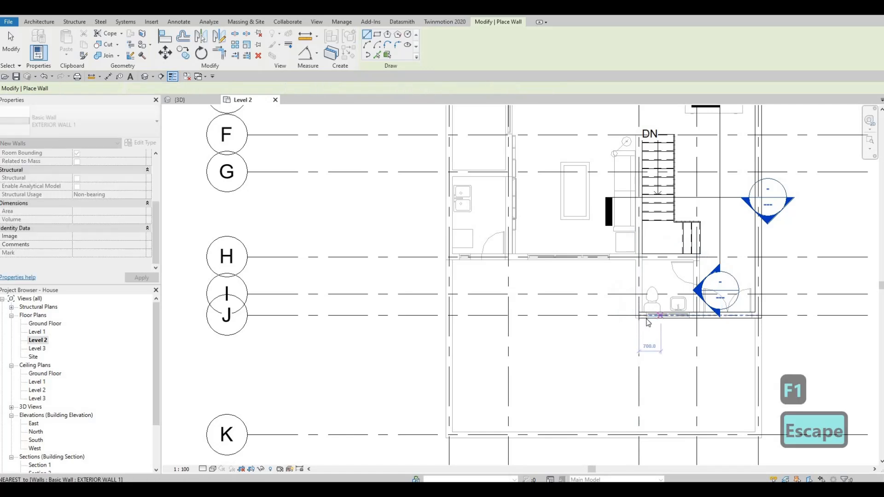
key("Escape")
left_click(640, 316)
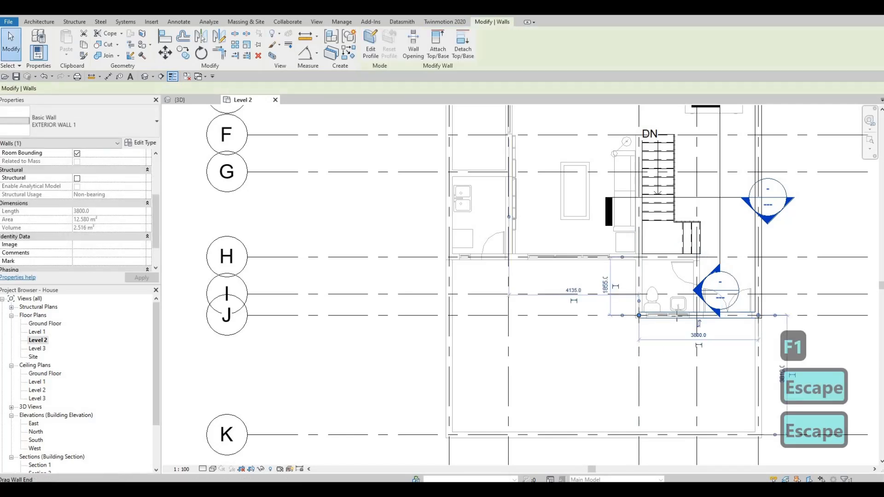
key("r")
key("s")
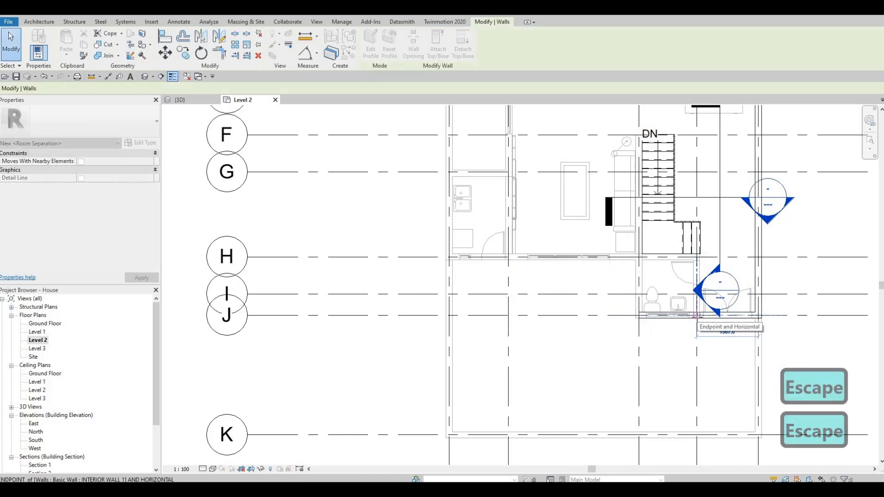
key("Escape")
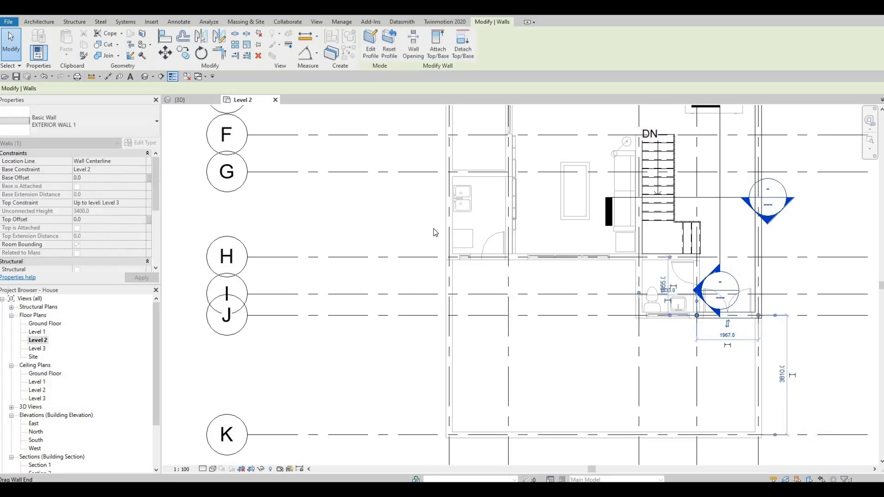
key("Escape")
Start a new EXTERIOR WALL 1 wall with Create Similar at the west end of the grid J wall and draw it up to grid H
left_click(705, 319)
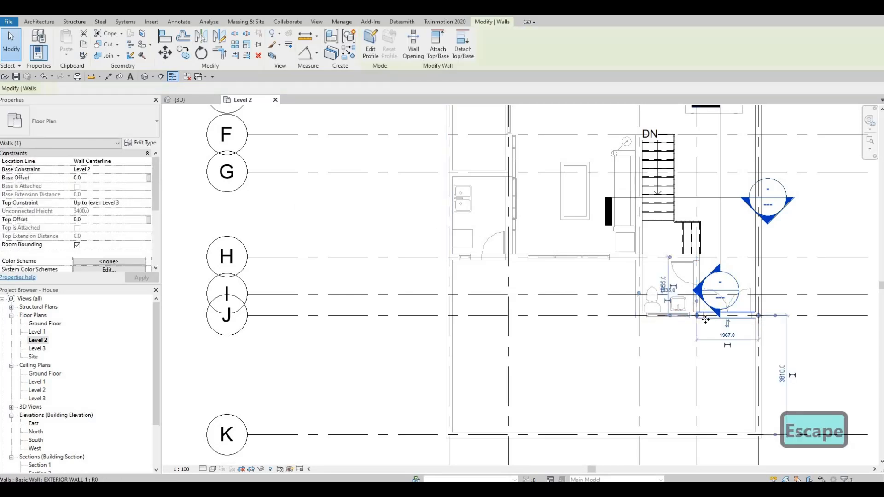
key("c")
key("s")
scroll(700, 317, "up", 2)
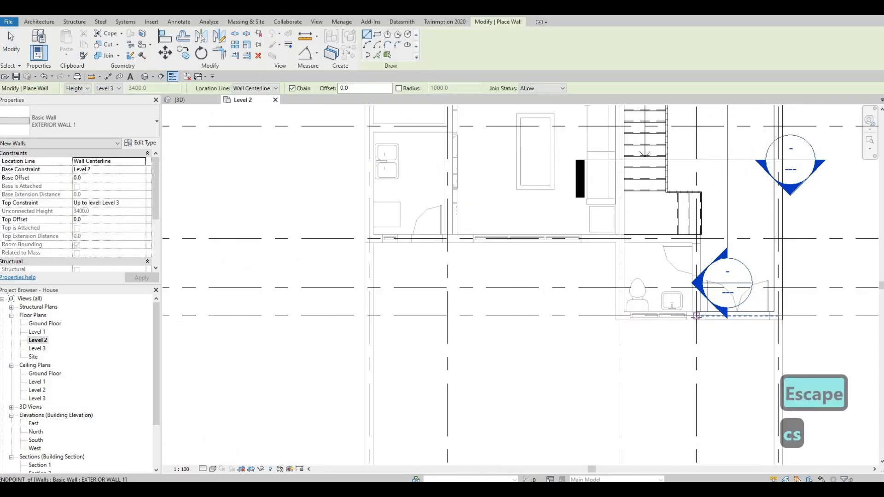
left_click(695, 316)
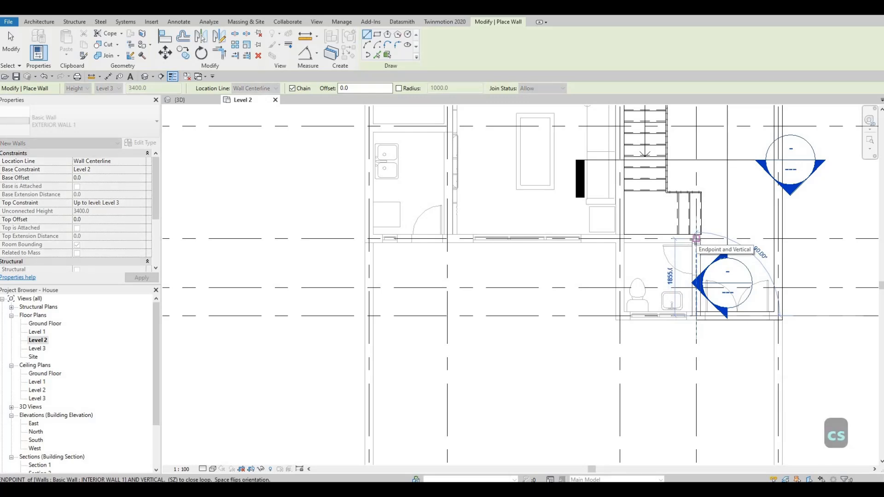
middle_click_drag(723, 253, 738, 258)
Continue the wall about 7870 mm west along grid H to the west grid line
scroll(738, 258, "down", 3)
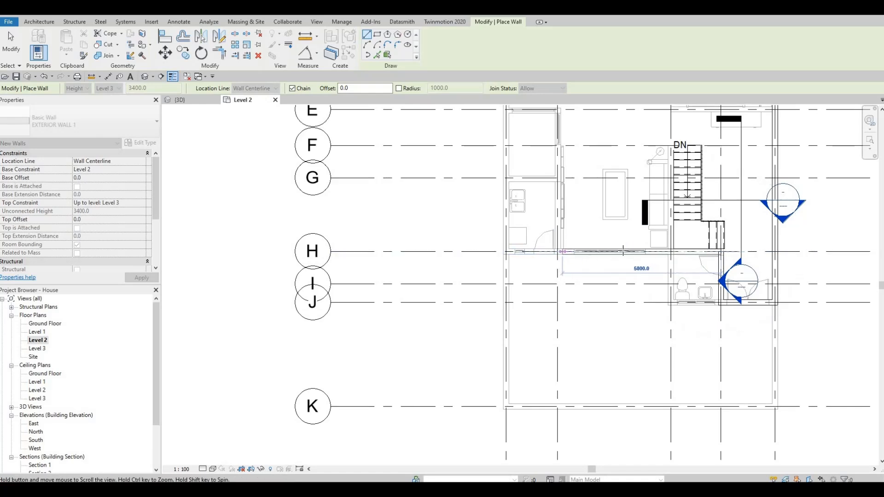
middle_click_drag(534, 258, 597, 253)
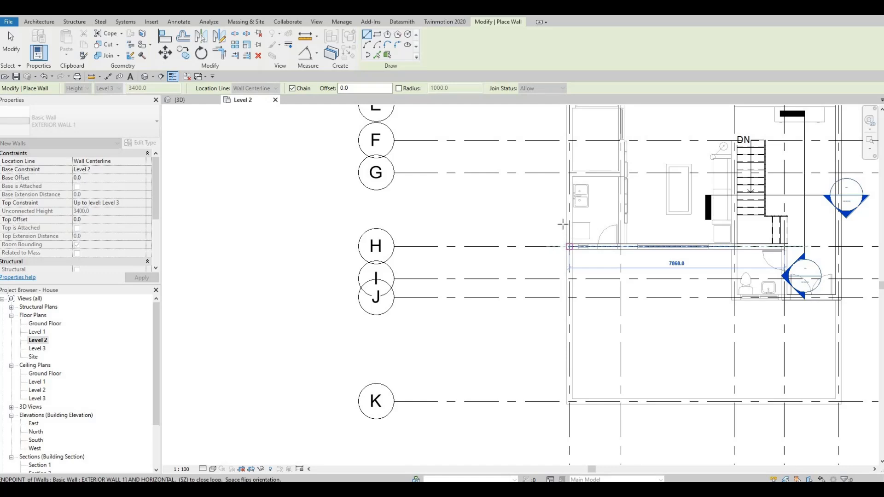
left_click(566, 246)
Continue the wall north up the west side to grid E and end the chain
middle_click_drag(592, 237, 591, 245)
scroll(591, 245, "down", 1)
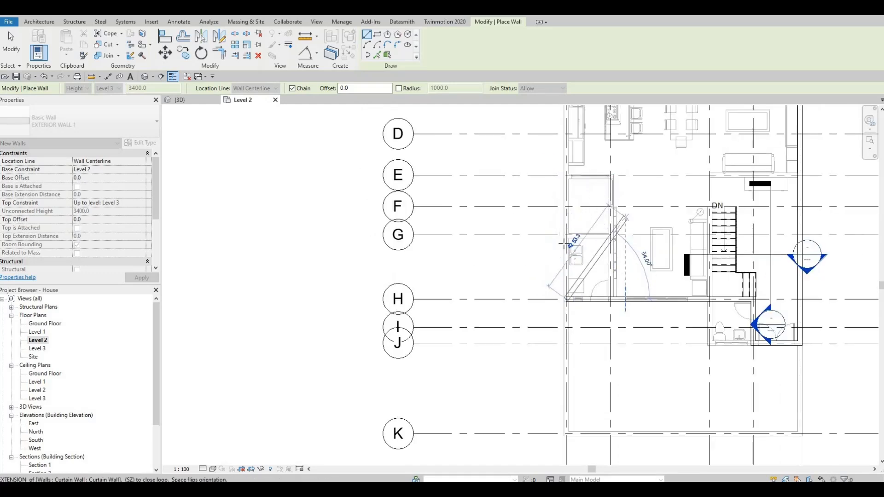
scroll(563, 243, "up", 2)
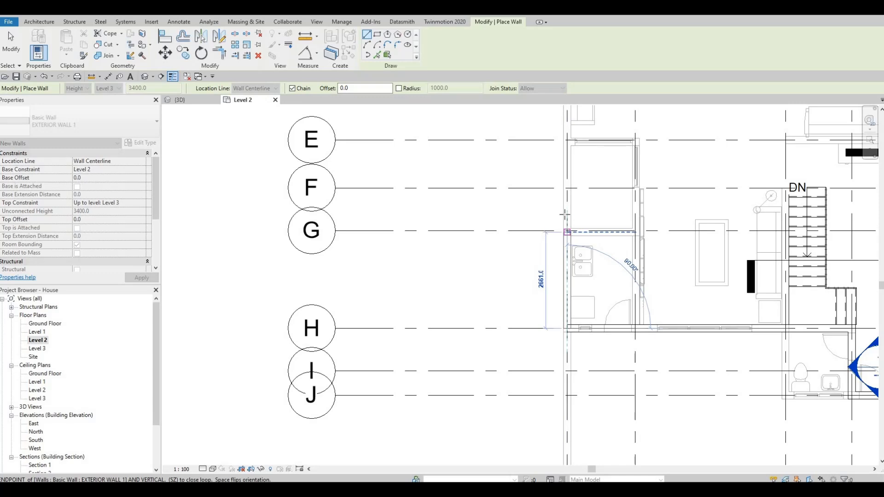
middle_click_drag(567, 240, 562, 312)
scroll(571, 245, "down", 2)
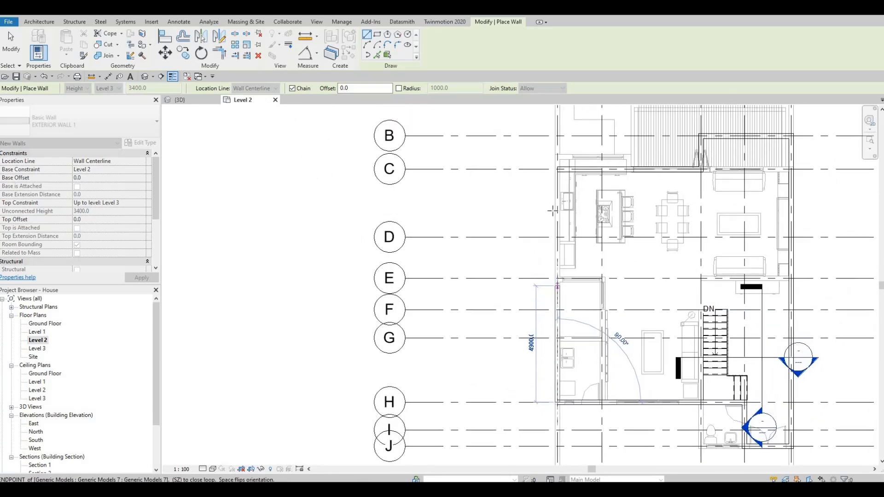
middle_click_drag(554, 209, 569, 178)
left_click(555, 203)
key("Escape")
Draw a wall about 1900 mm east from the west wall along grid G, then about 2500 mm north to grid E
scroll(561, 287, "up", 5)
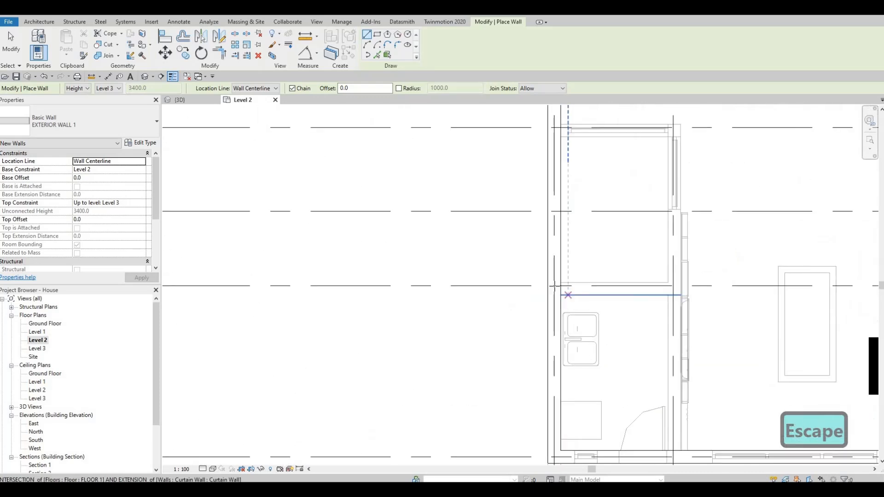
left_click(555, 288)
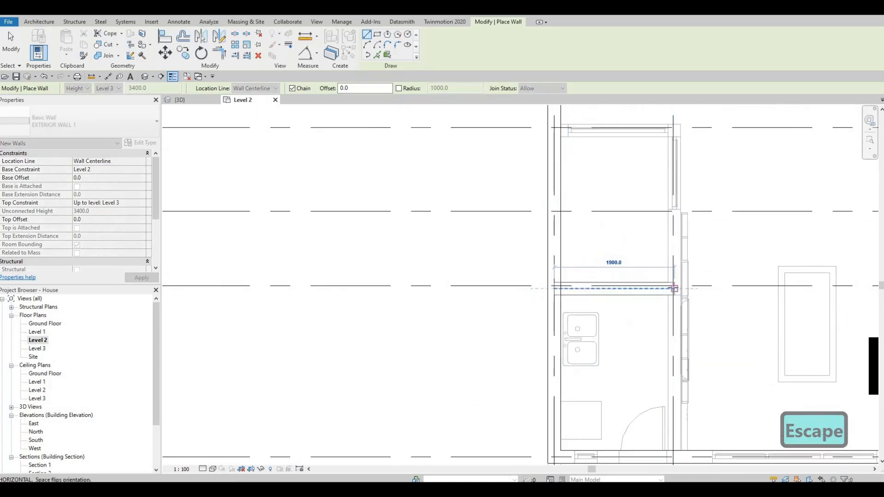
left_click(668, 249)
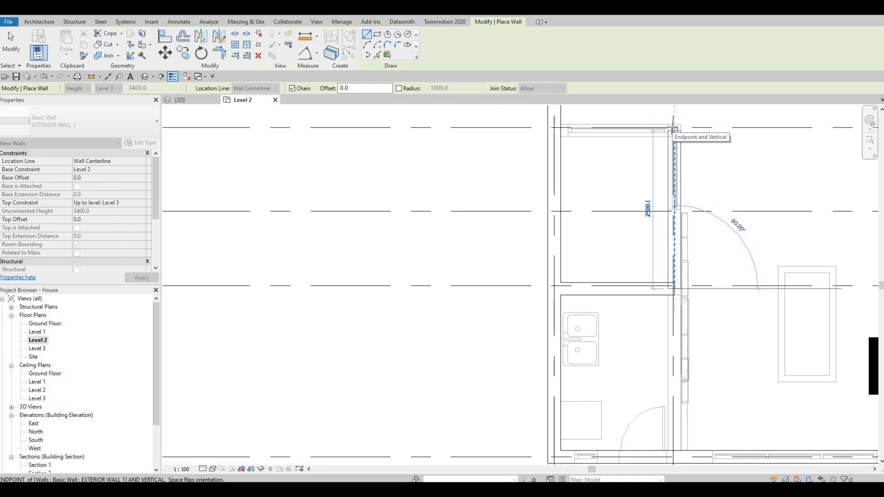
scroll(675, 129, "up", 4)
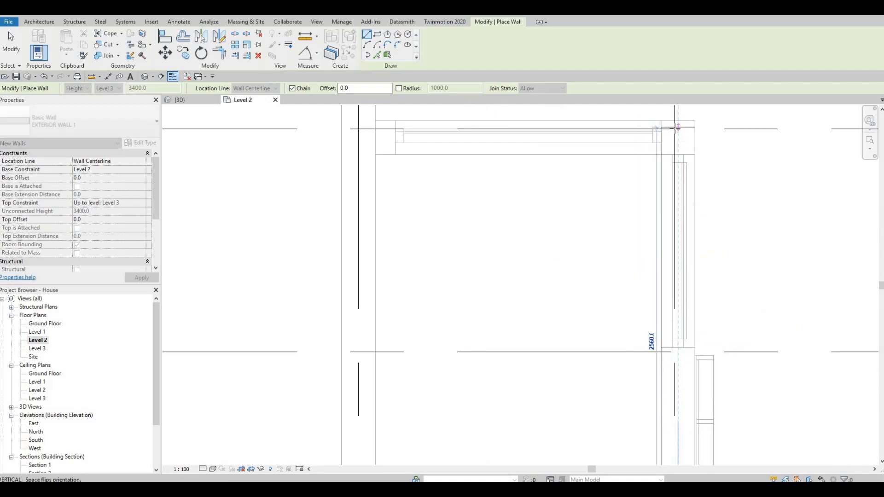
left_click(580, 130)
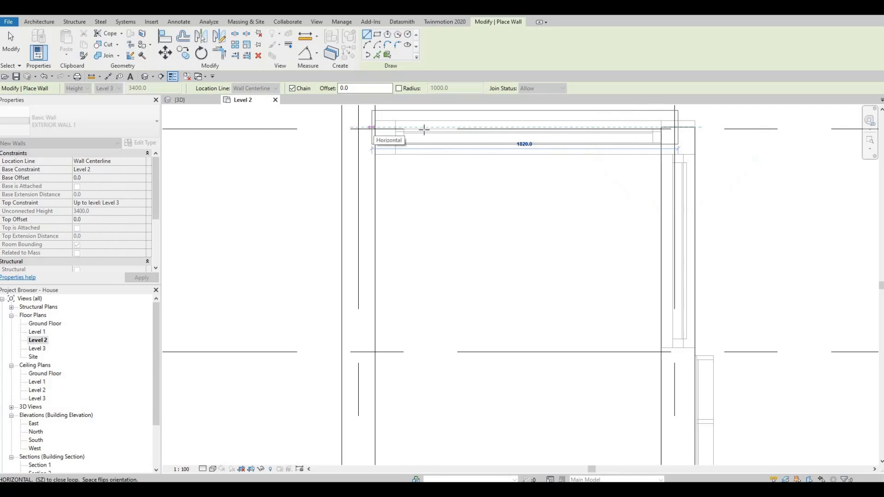
key("Escape")
key("Escape")
key("Escape")
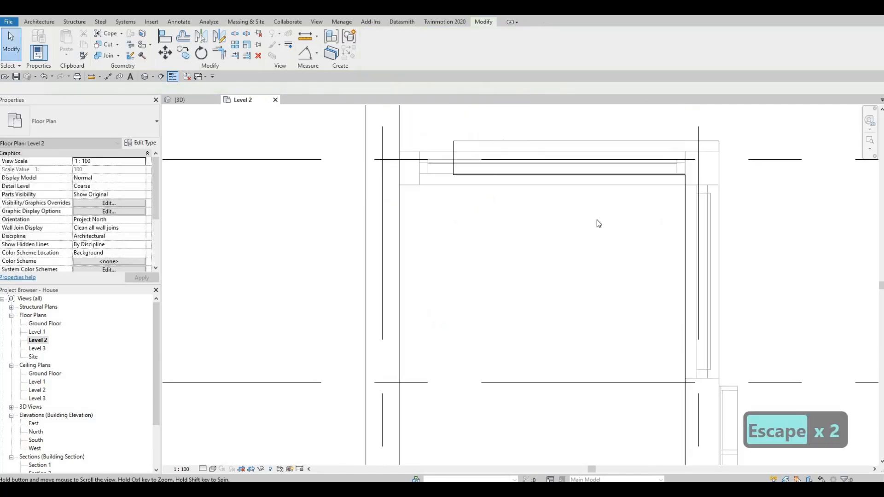
key("Escape")
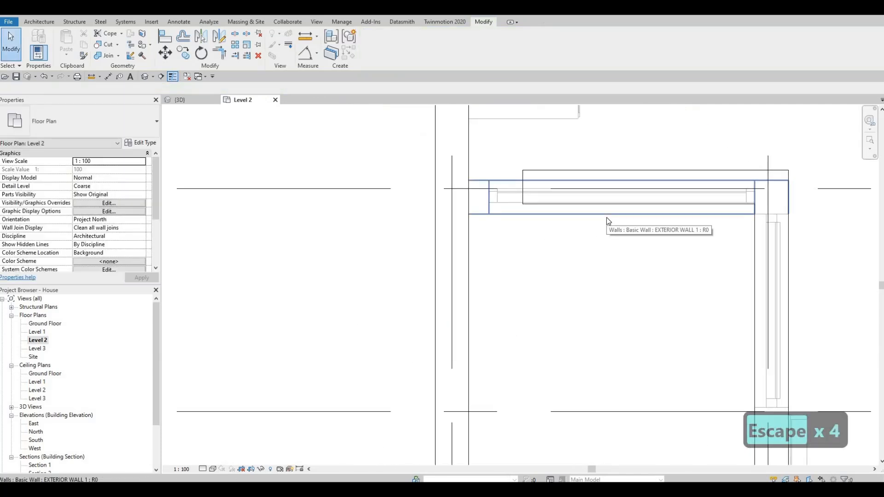
key("a")
key("l")
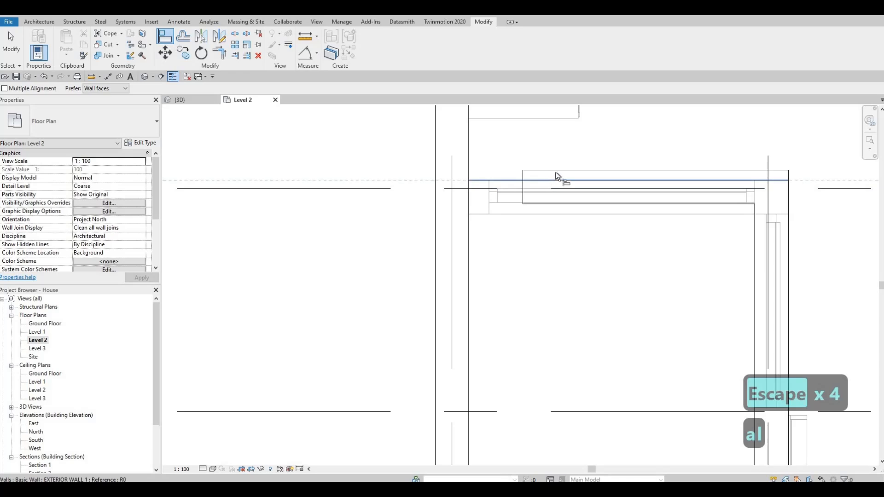
left_click(529, 194)
key("Escape")
key("Escape")
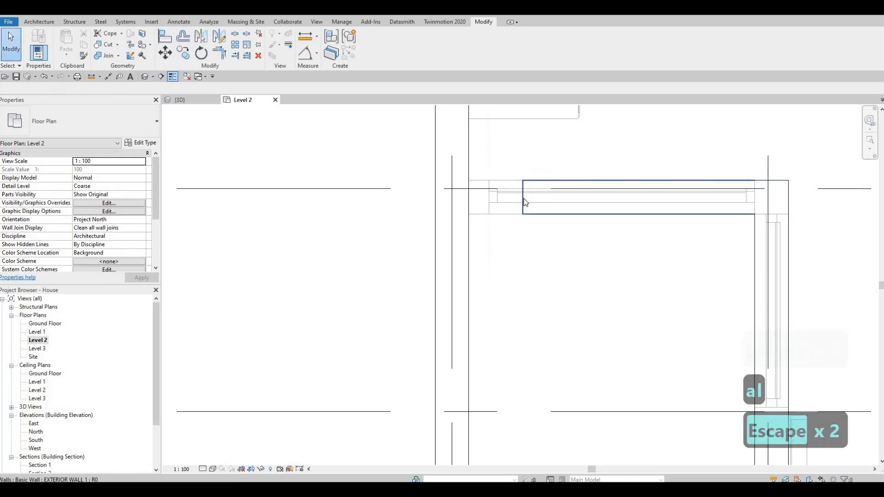
left_click(520, 194)
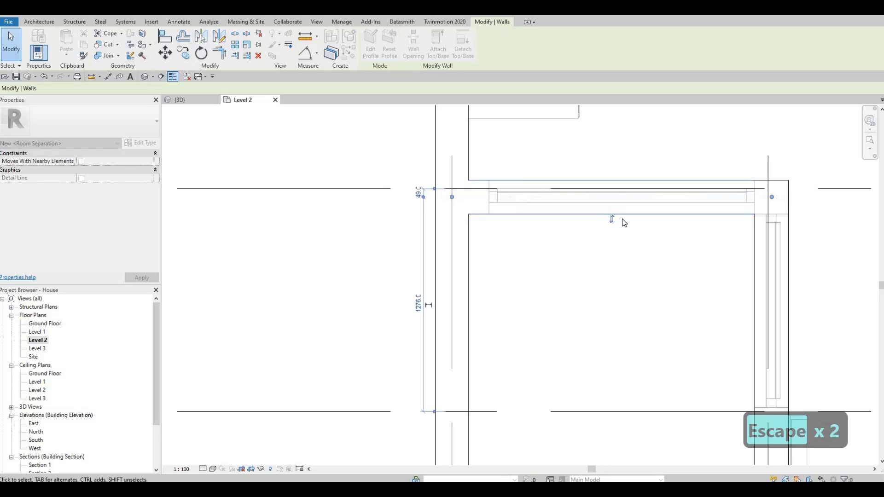
key("Escape")
Set the Level 2 view's underlay base level to None
scroll(624, 193, "down", 4)
scroll(582, 213, "down", 4)
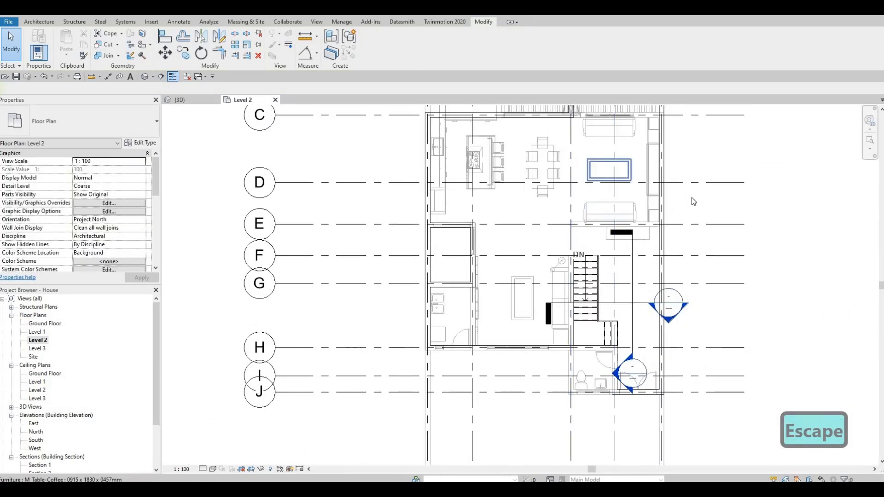
middle_click_drag(648, 153, 687, 182)
middle_click_drag(632, 225, 629, 181)
scroll(97, 229, "up", 3)
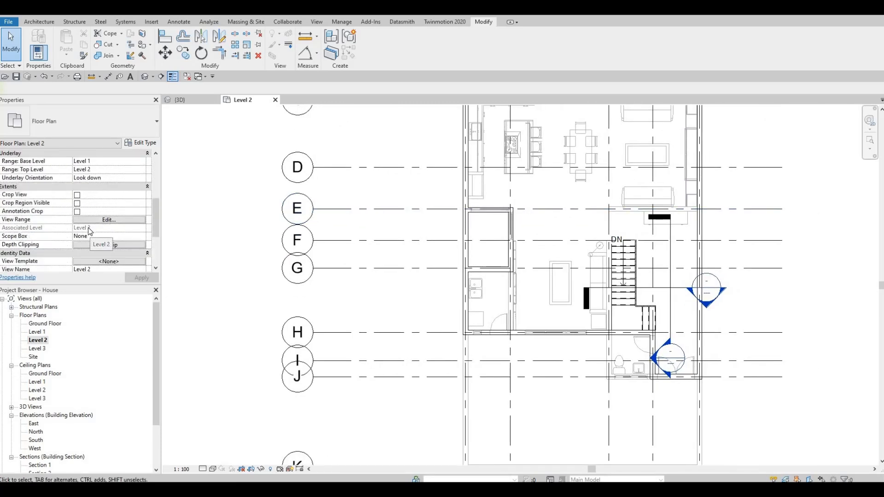
scroll(92, 241, "up", 3)
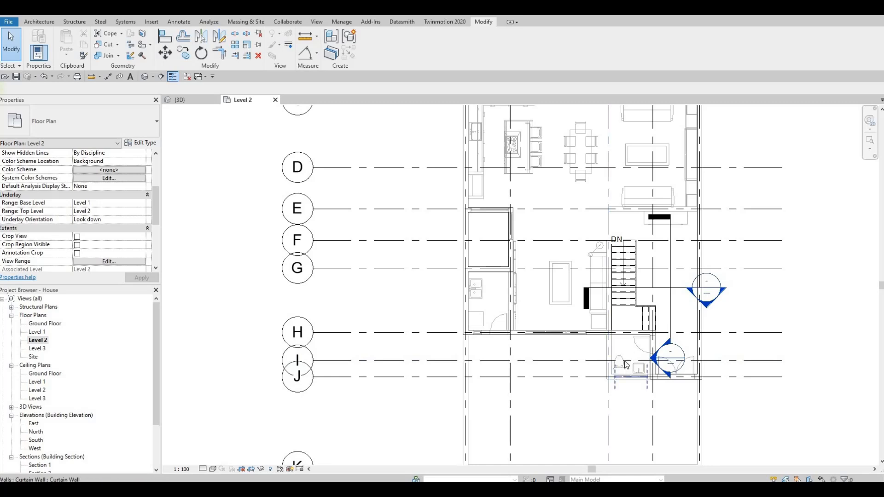
middle_click_drag(597, 268, 615, 318)
scroll(392, 257, "down", 1)
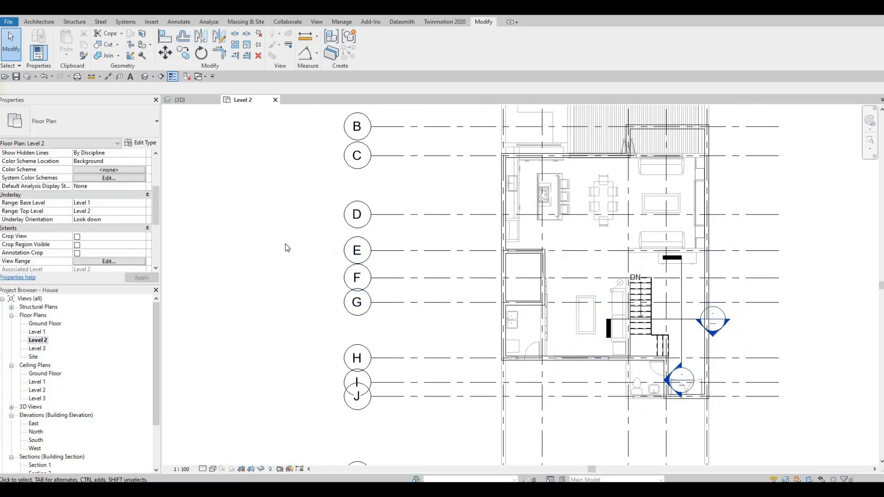
left_click(141, 204)
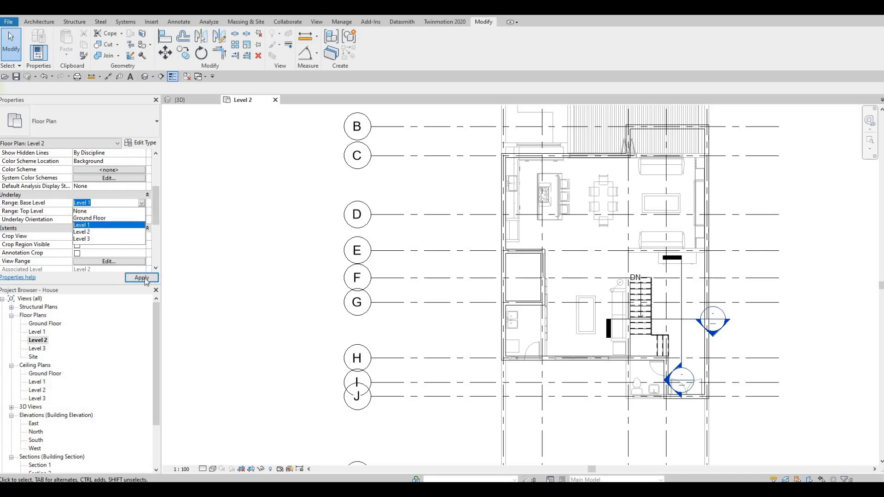
key("Up")
key("Up")
key("Return")
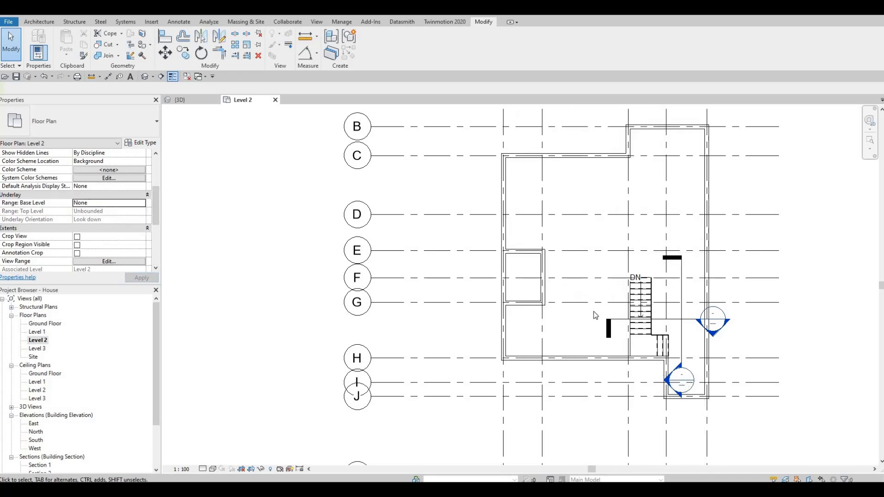
Hide the two section markers in the Level 2 view
middle_click_drag(593, 311, 571, 292)
key("Escape")
middle_click_drag(665, 302, 644, 272)
key("Escape")
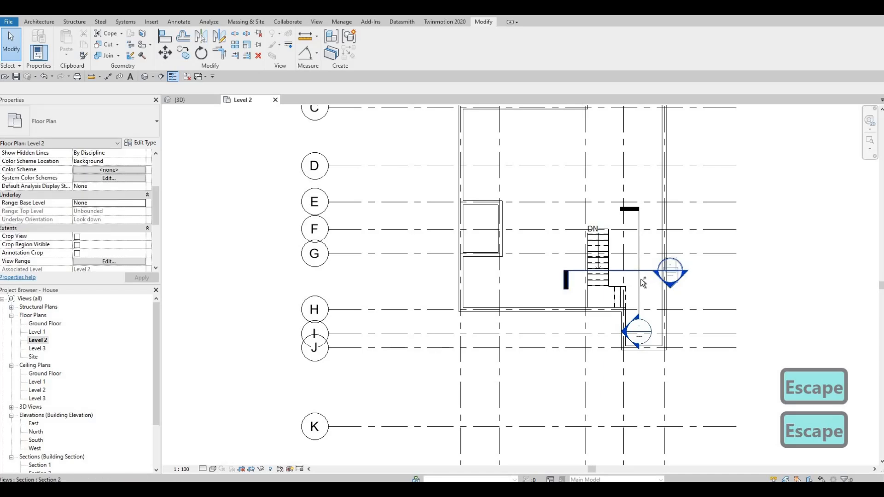
left_click(642, 282)
left_click(638, 279, "ctrl")
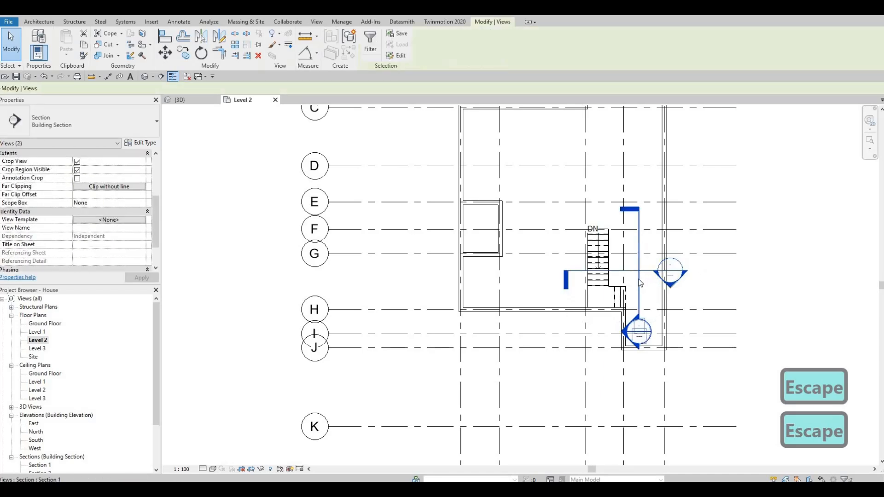
right_click(639, 279)
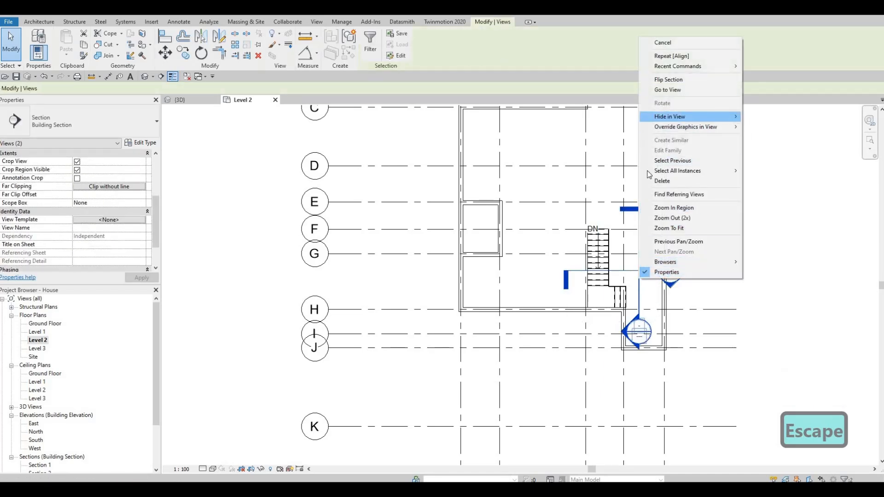
mouse_move(690, 117)
left_click(759, 116)
middle_click_drag(555, 252, 471, 312)
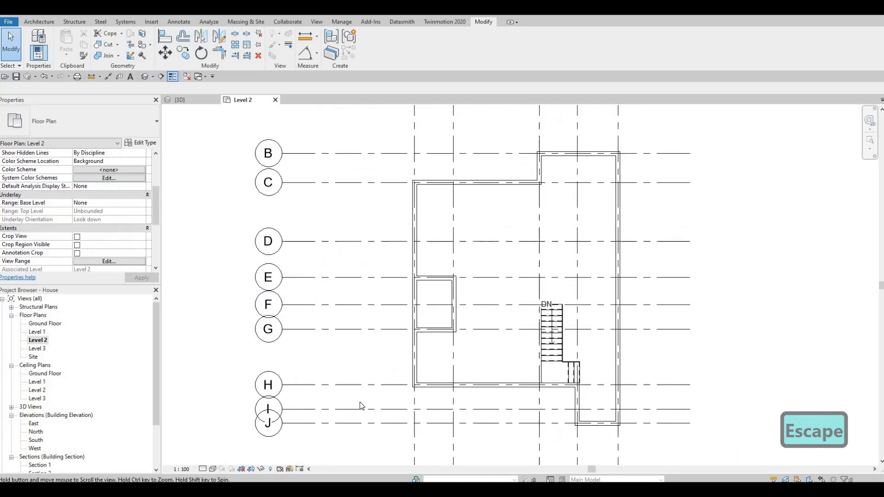
Temporarily reveal hidden elements in the view to check the hidden section markers, then exit that mode
left_click(269, 470)
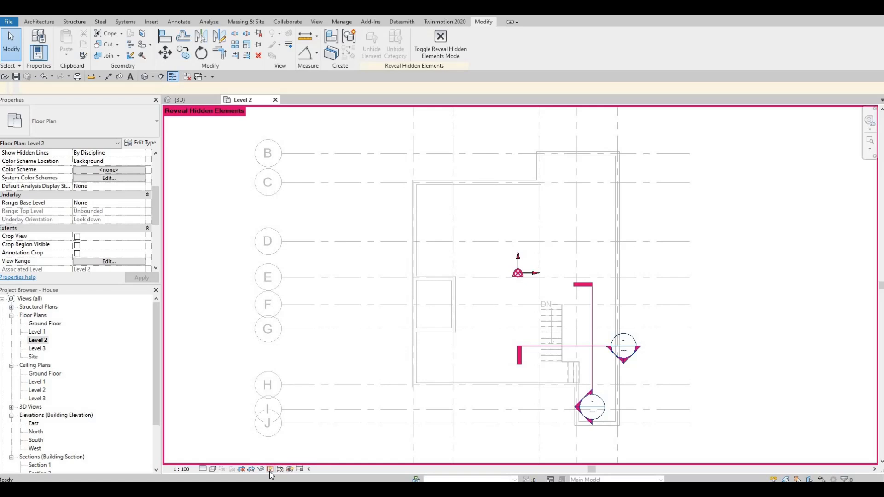
key("Escape")
scroll(509, 371, "up", 4)
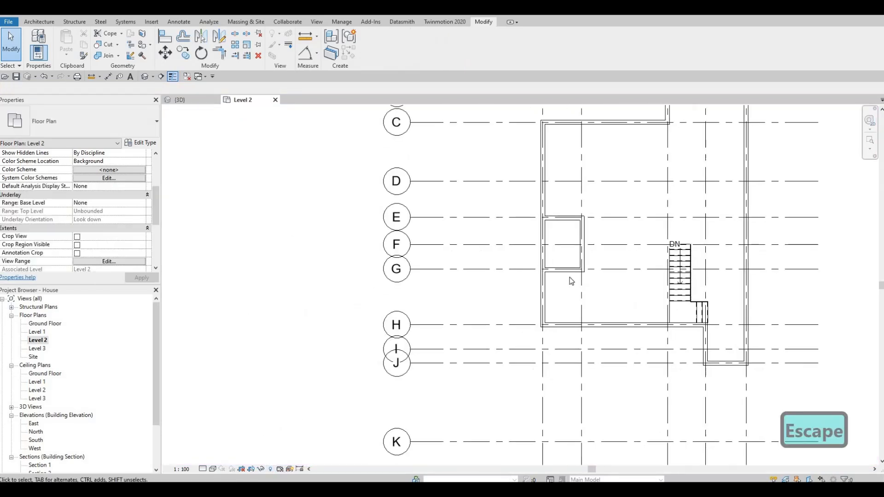
middle_click_drag(646, 285, 569, 307)
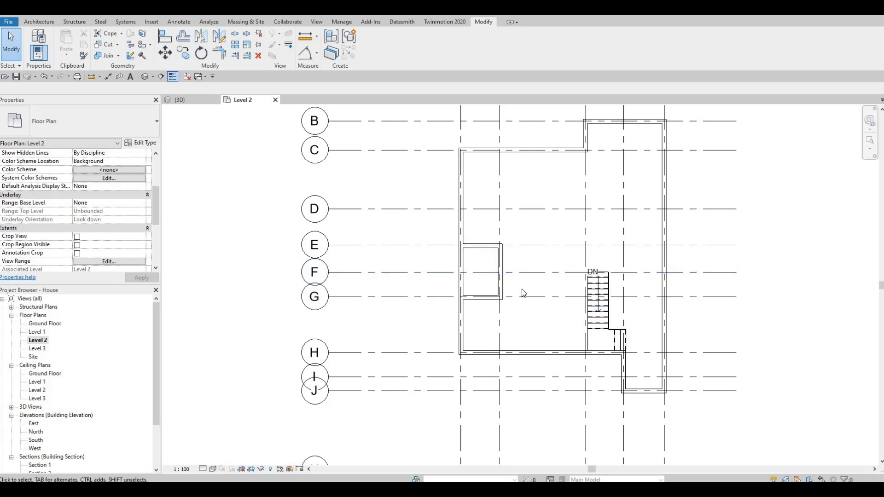
scroll(510, 272, "up", 3)
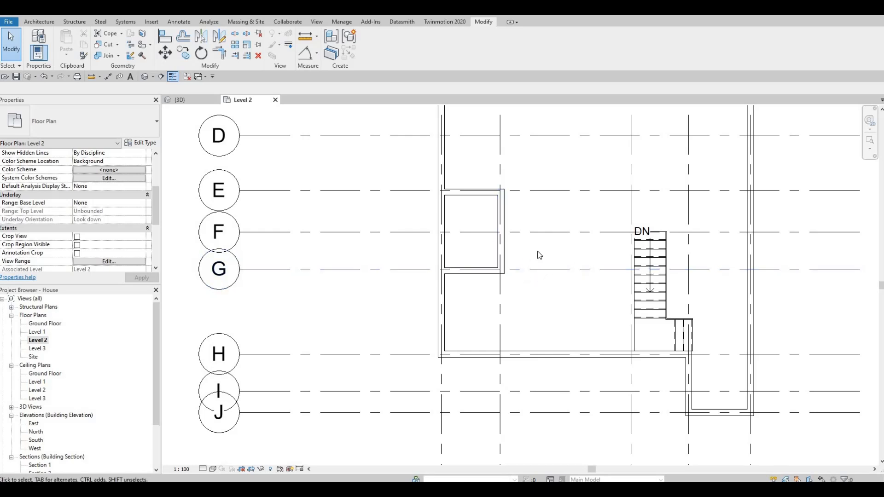
middle_click_drag(585, 254, 501, 308)
scroll(512, 279, "down", 1)
scroll(501, 309, "down", 1)
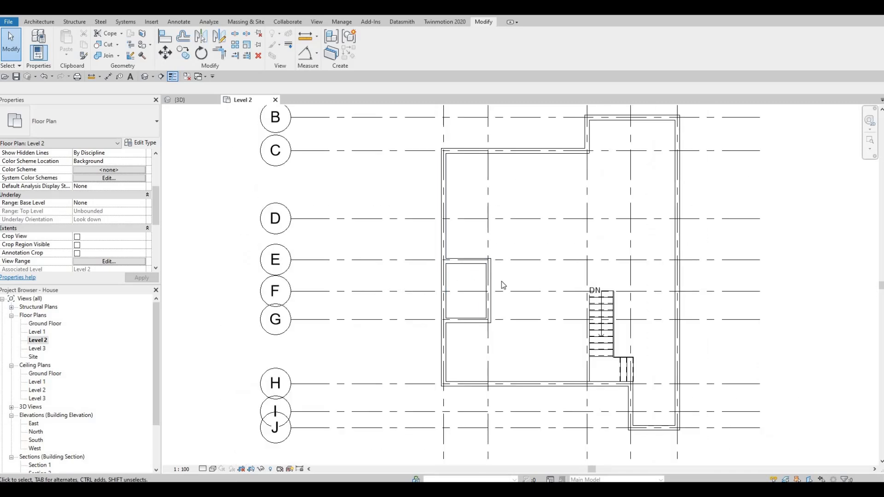
mouse_move(519, 300)
middle_mouse_down()
mouse_move(528, 277)
mouse_move(525, 291)
middle_mouse_up()
scroll(538, 294, "down", 1)
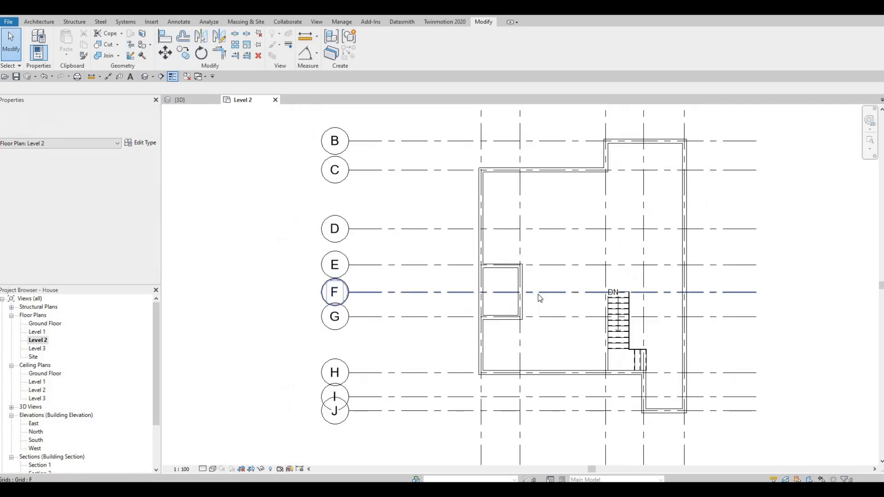
middle_click_drag(467, 257, 464, 265)
key("Escape")
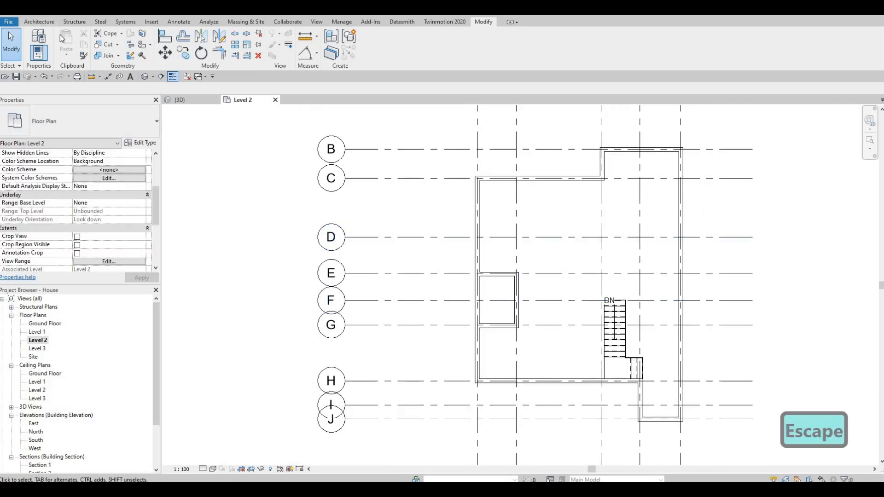
Draw an INTERIOR WALL 1 wall along grid 3 from grid H north to grid F, about 3885 mm long
left_click(39, 22)
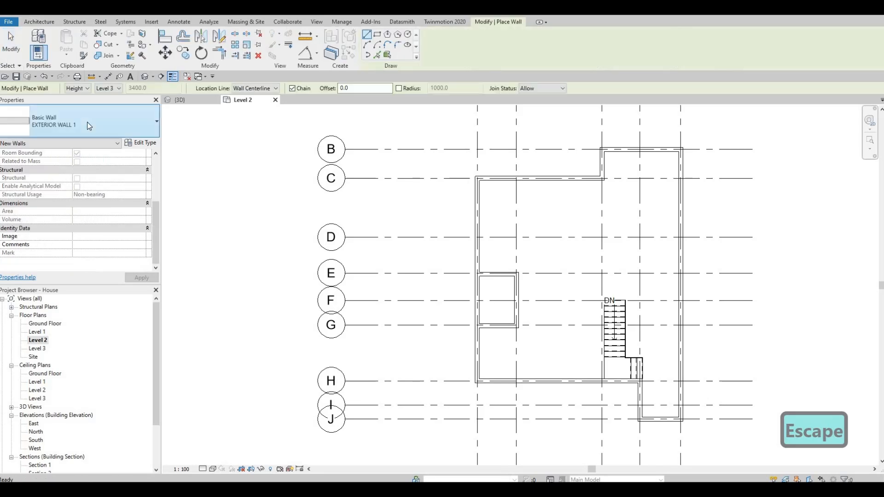
left_click(87, 123)
mouse_move(81, 223)
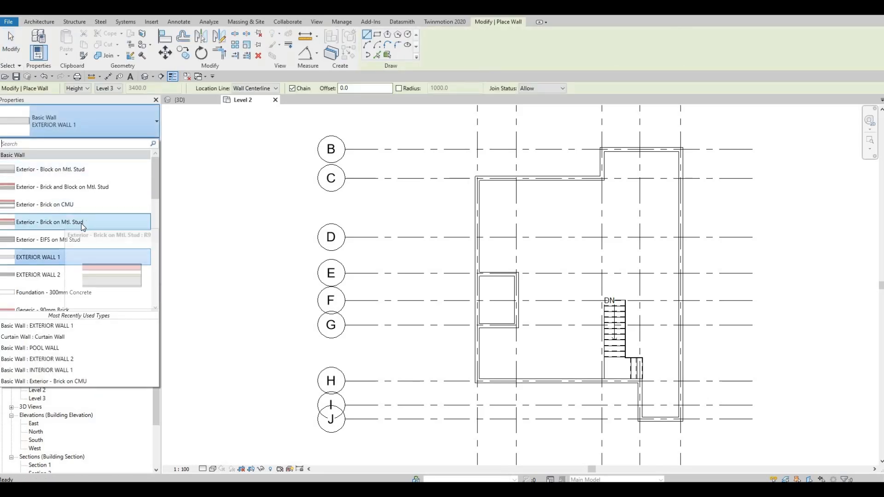
scroll(78, 233, "down", 6)
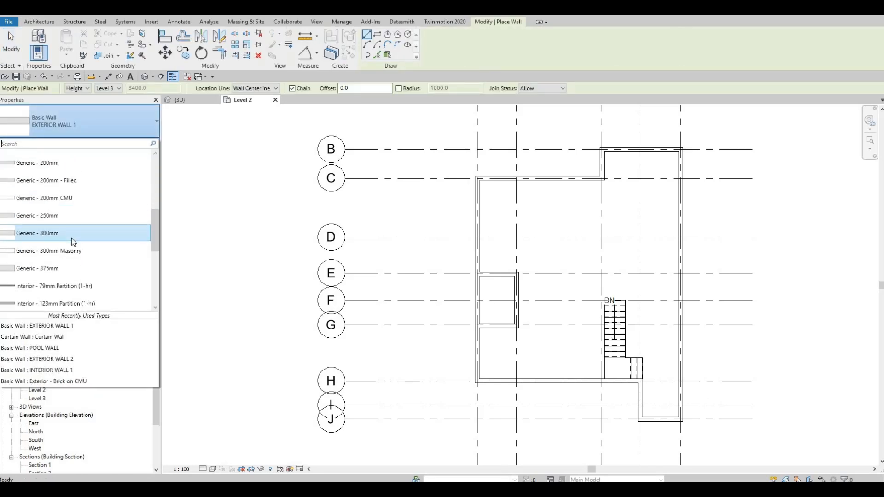
left_click(64, 219)
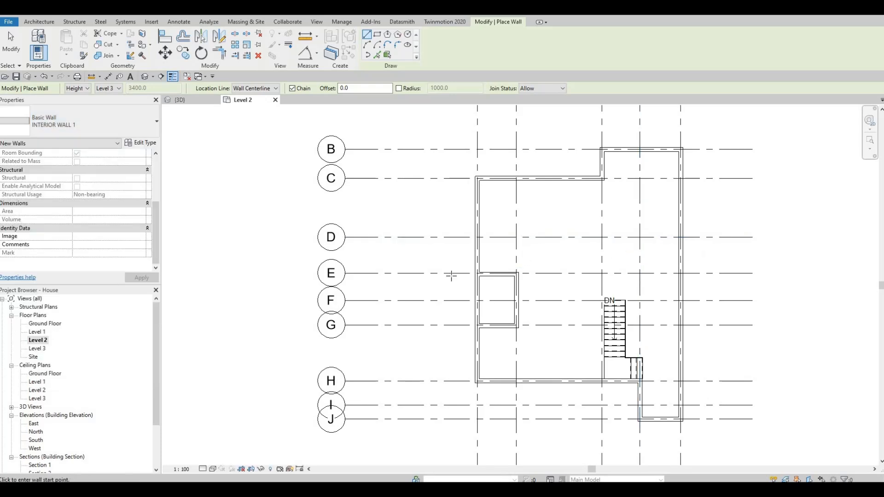
scroll(554, 294, "up", 3)
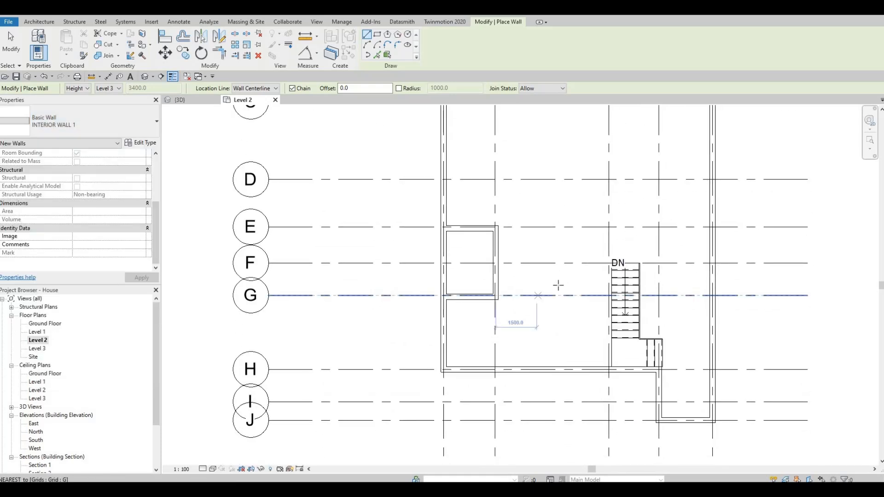
scroll(586, 295, "up", 2)
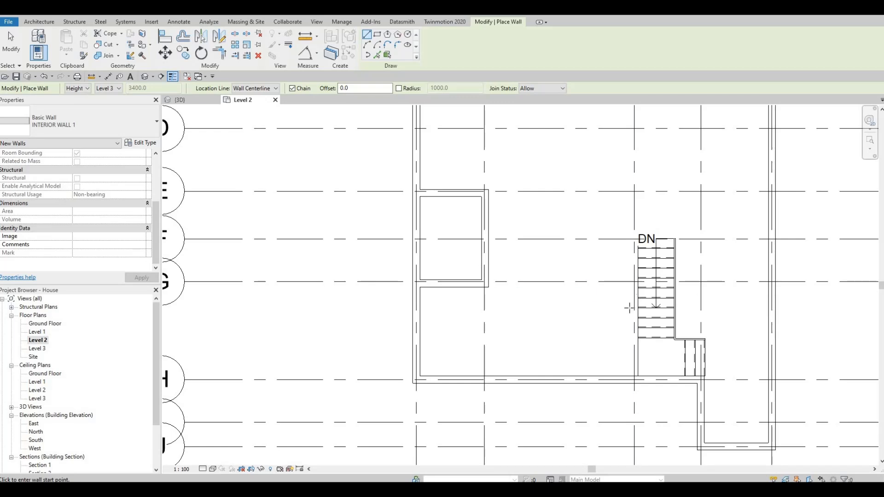
middle_click_drag(643, 328, 652, 271)
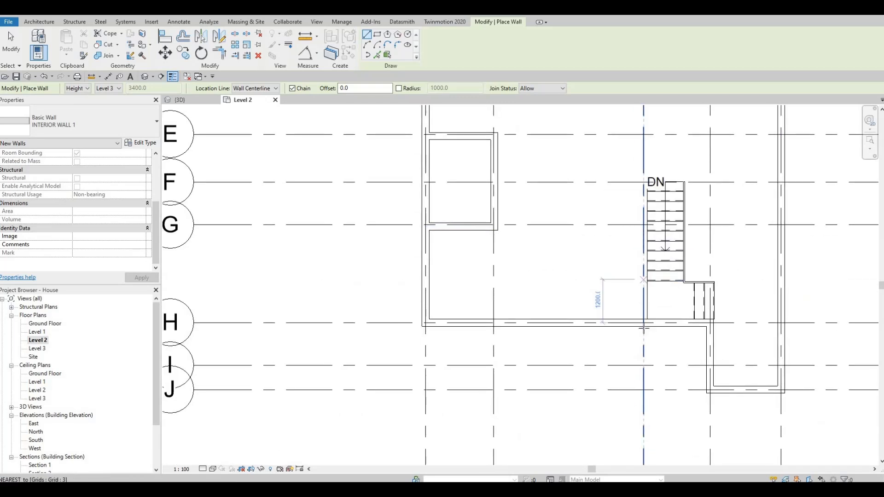
left_click(643, 326)
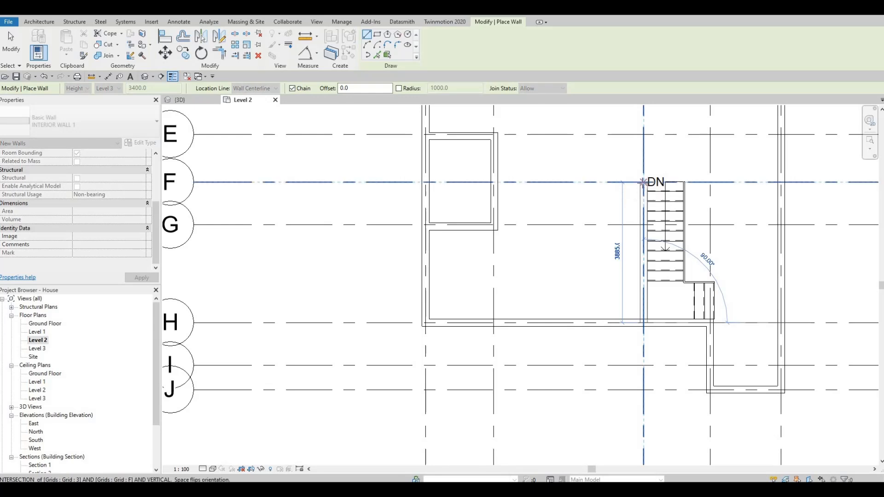
scroll(643, 182, "up", 3)
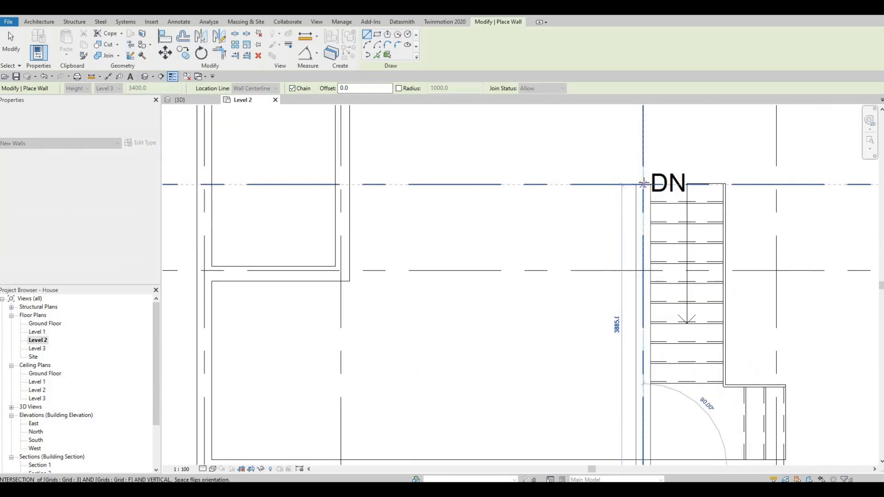
left_click(642, 182)
key("Escape")
scroll(639, 287, "down", 5)
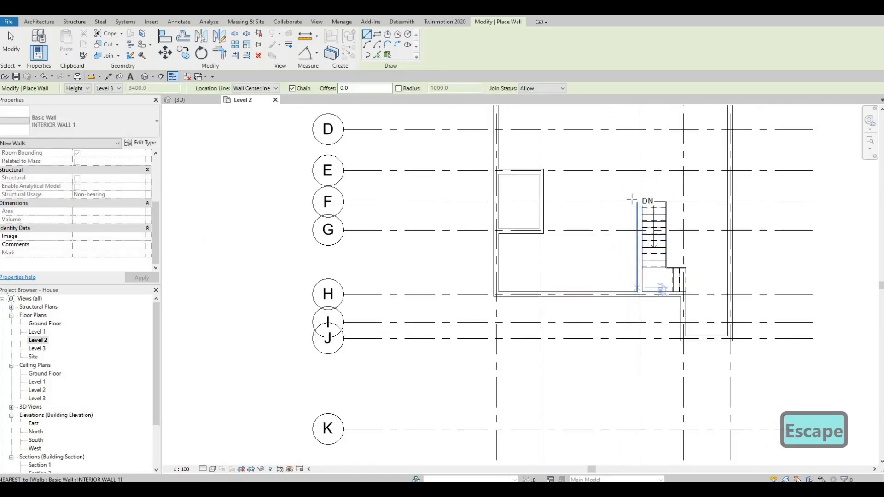
Draw a chain of interior walls: about 3000 mm west along grid G, 1000 mm south, about 1160 mm west, then north back to the wall
left_click(630, 228)
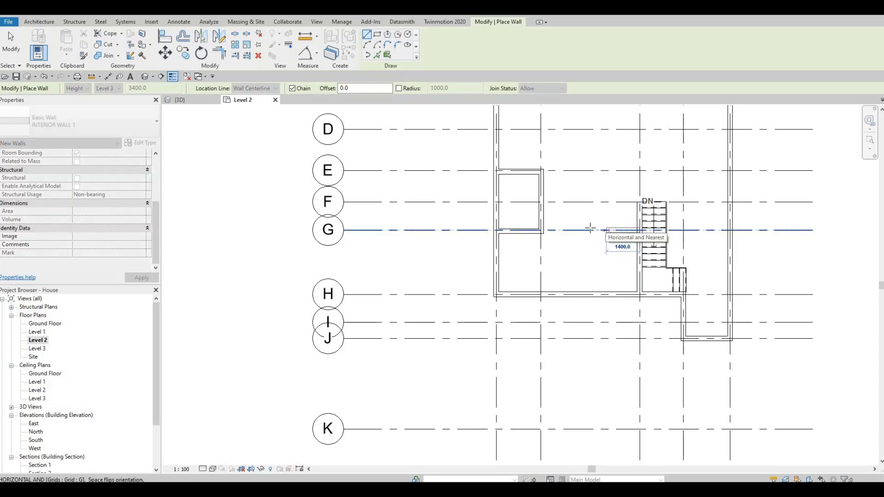
key("F1")
key("F1")
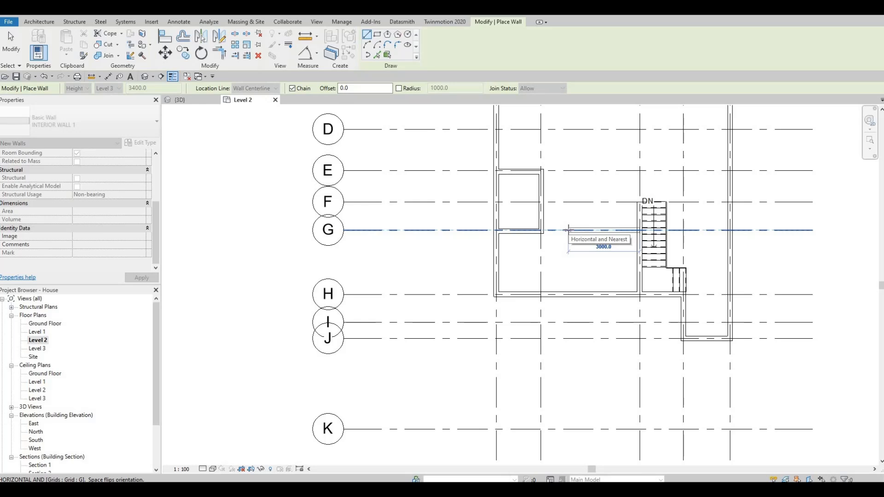
left_click(569, 237)
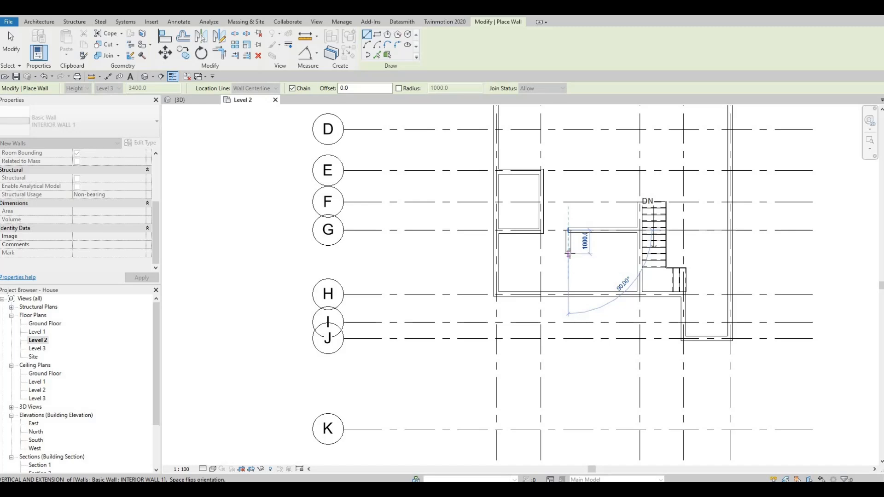
left_click(568, 254)
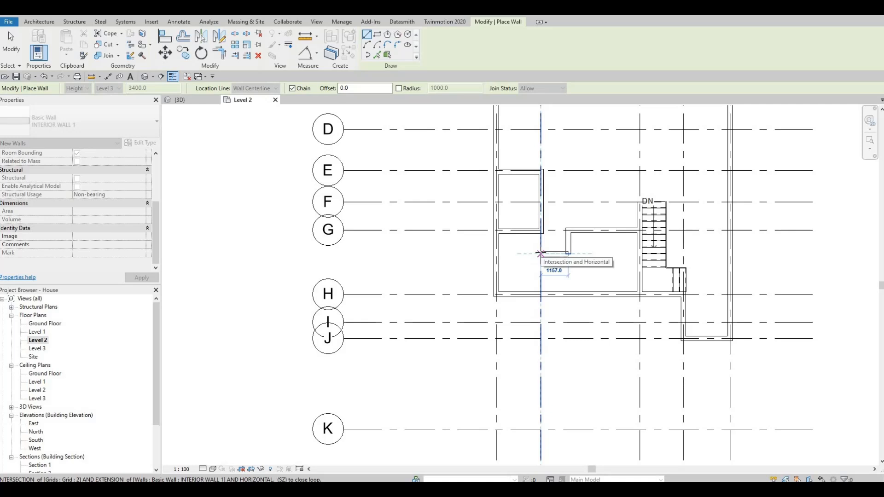
left_click(537, 240)
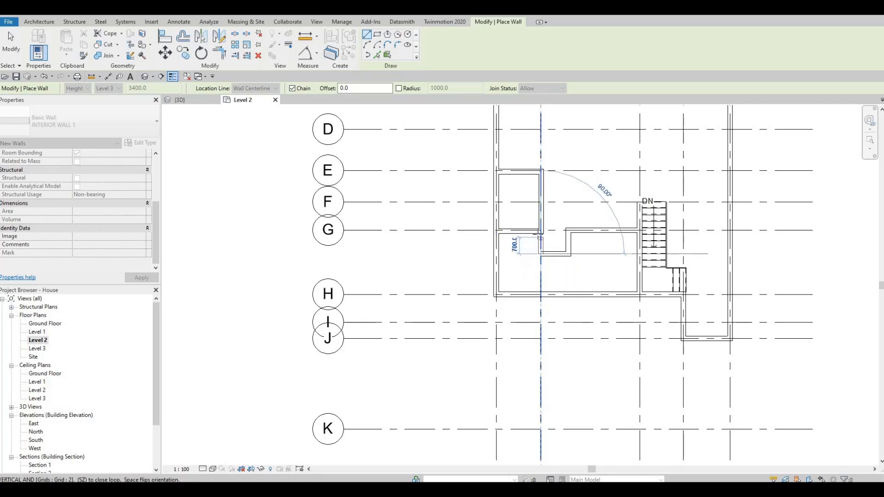
left_click(541, 234)
key("Escape")
key("Escape")
Align the short vertical interior wall to the vertical grid line above it
scroll(544, 236, "up", 2)
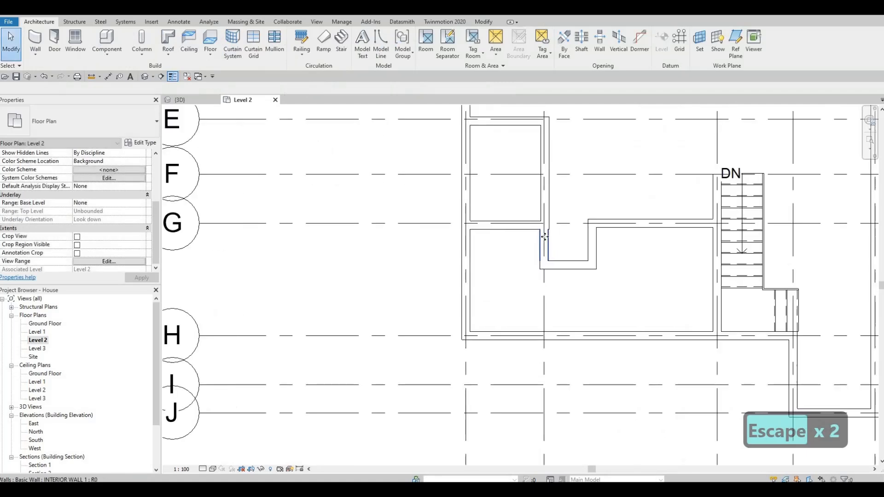
left_click(544, 237)
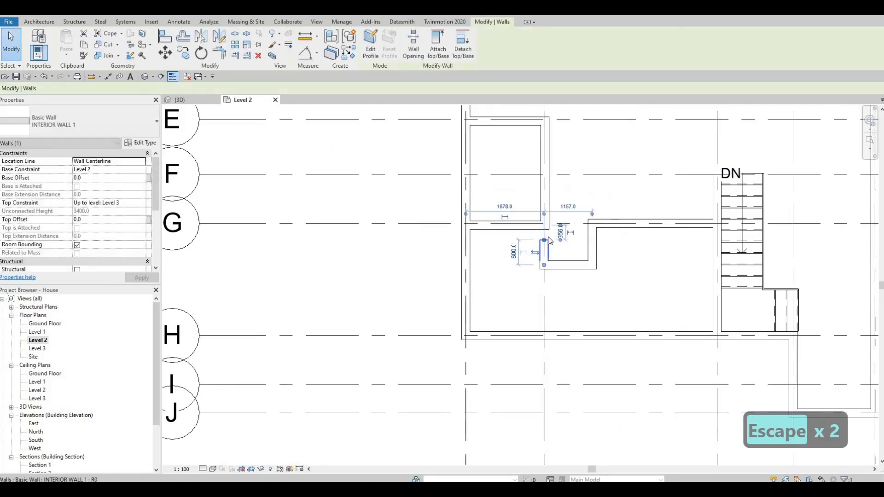
scroll(549, 242, "up", 2)
key("Escape")
key("a")
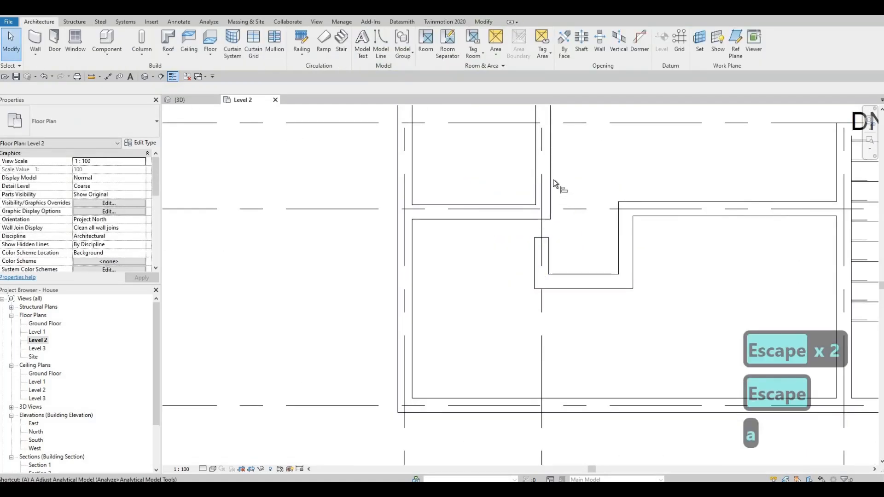
key("l")
left_click(550, 209)
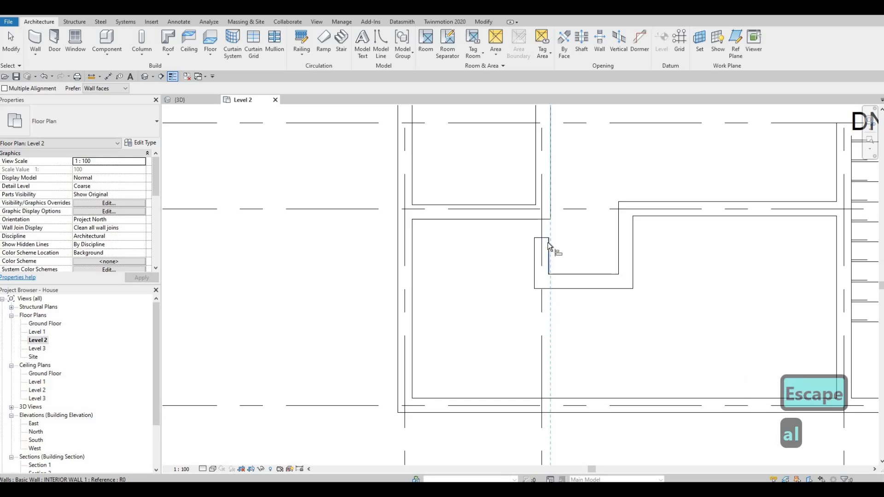
left_click(547, 242)
key("Escape")
key("Escape")
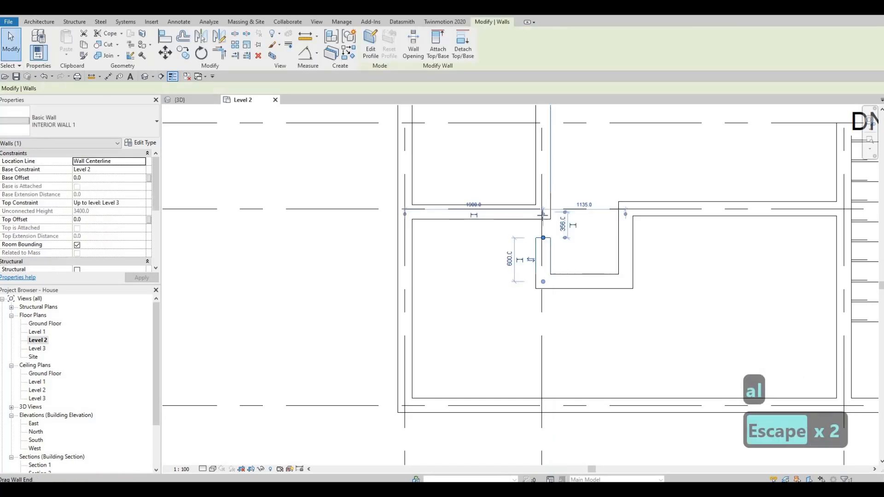
Draw EXTERIOR WALL 1 walls from grid H south along grid 3 to grid J, then west along grid J to grid 2
key("Escape")
scroll(622, 240, "down", 3)
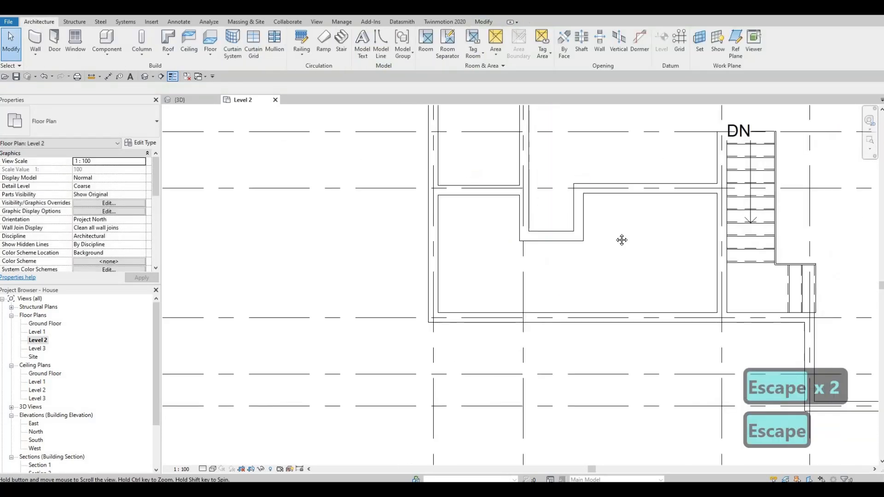
middle_click_drag(621, 240, 601, 209)
key("Escape")
middle_click_drag(672, 287, 678, 258)
left_click(679, 262)
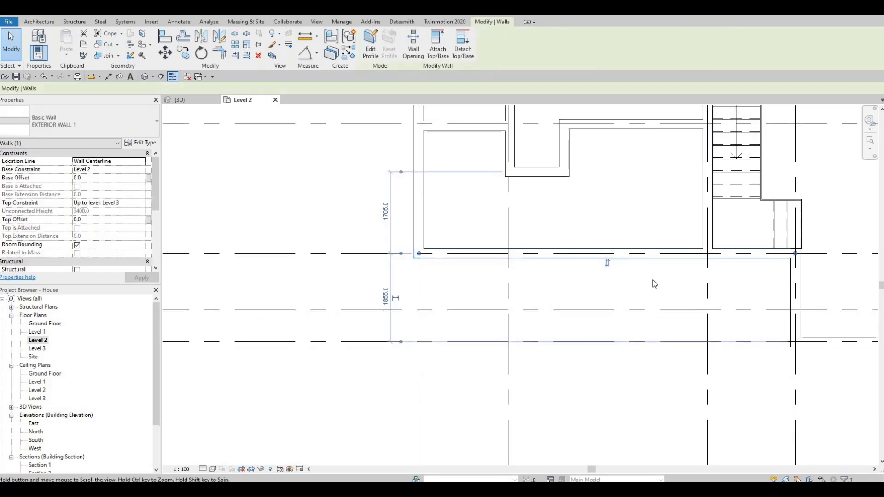
scroll(658, 286, "down", 2)
key("Escape")
key("Escape")
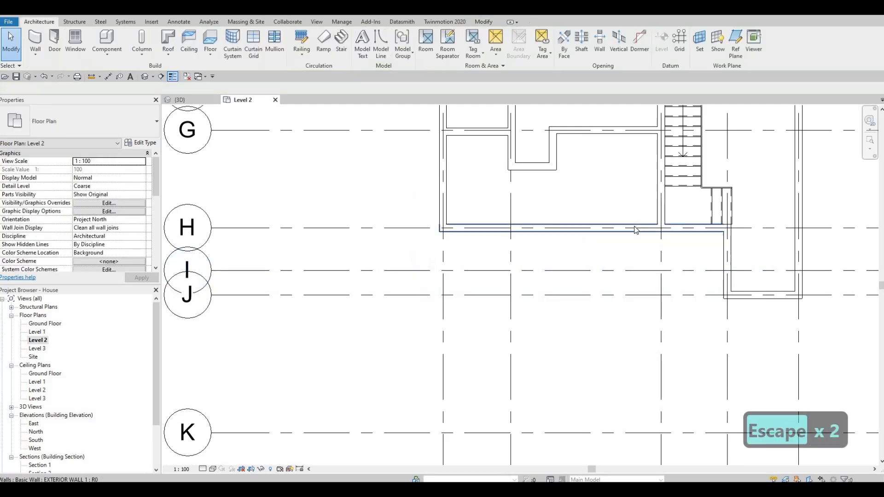
left_click(575, 224)
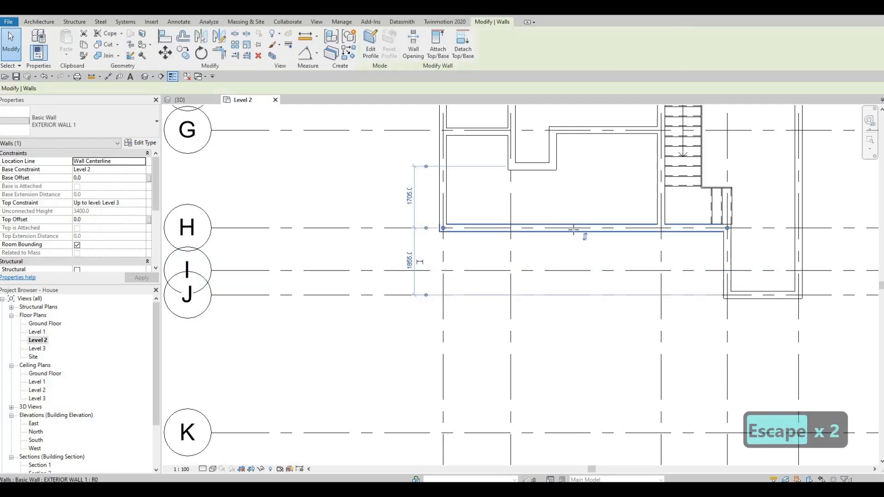
key("c")
key("s")
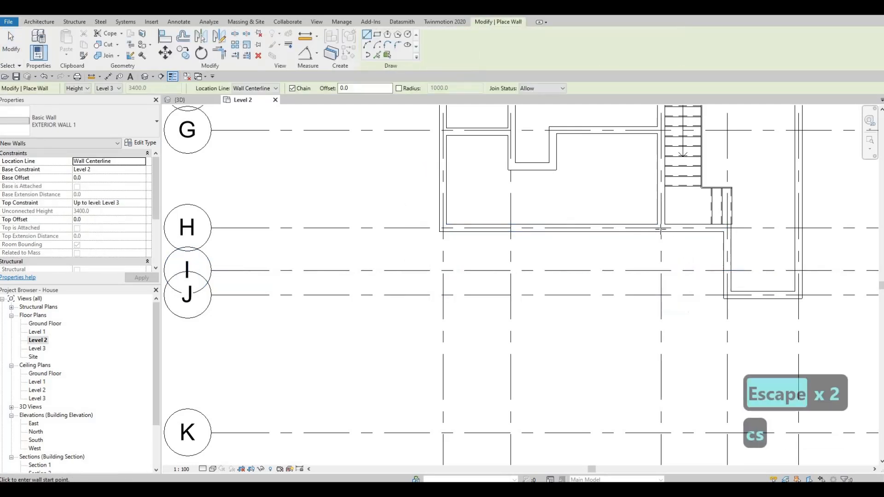
left_click(661, 228)
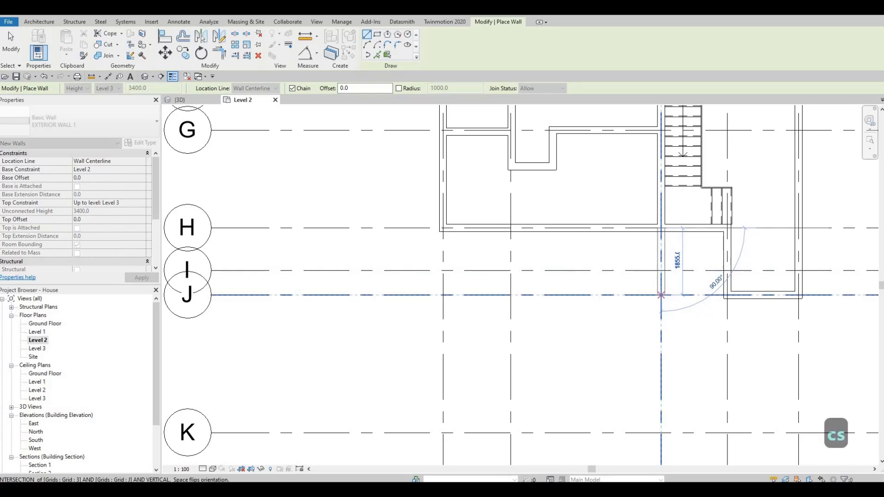
left_click(660, 294)
scroll(661, 294, "down", 2)
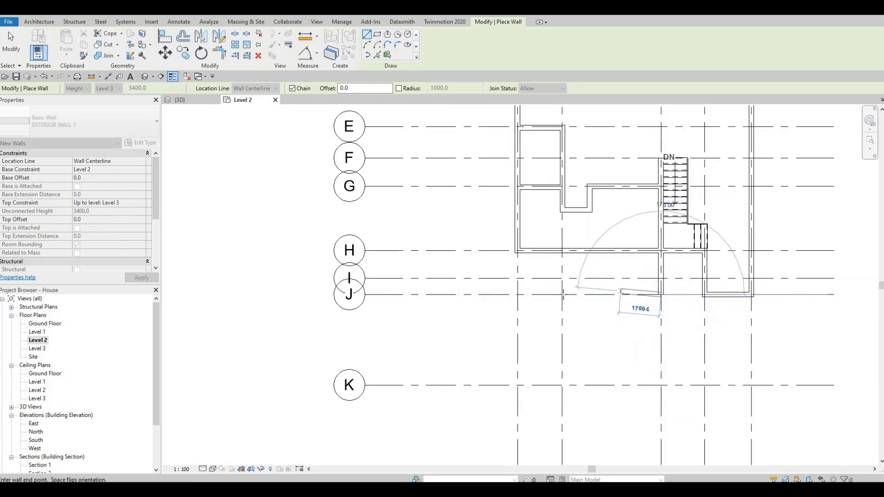
left_click(562, 294)
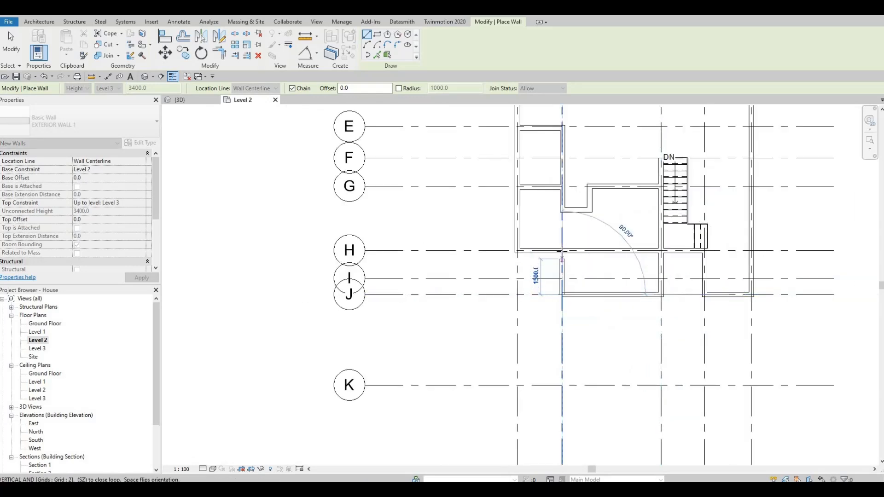
key("Escape")
key("Escape")
key("Escape")
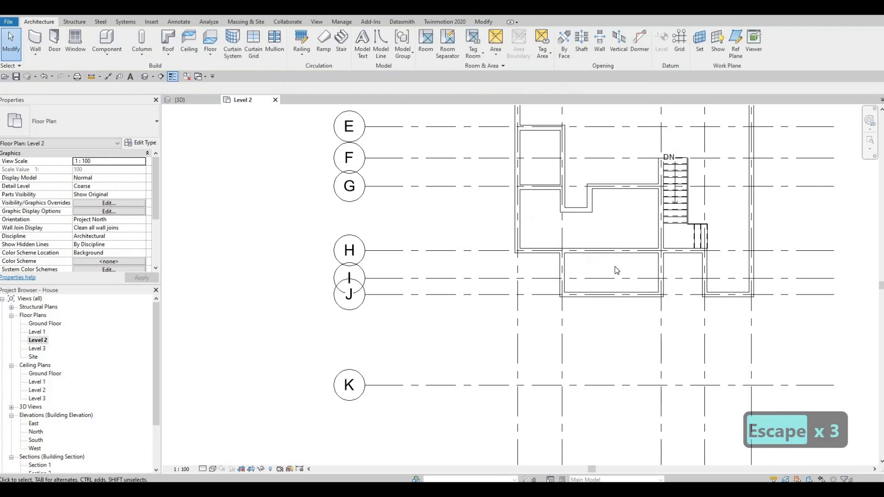
Split the exterior wall along grid H at grid 2 and drag the split end slightly west
key("s")
key("l")
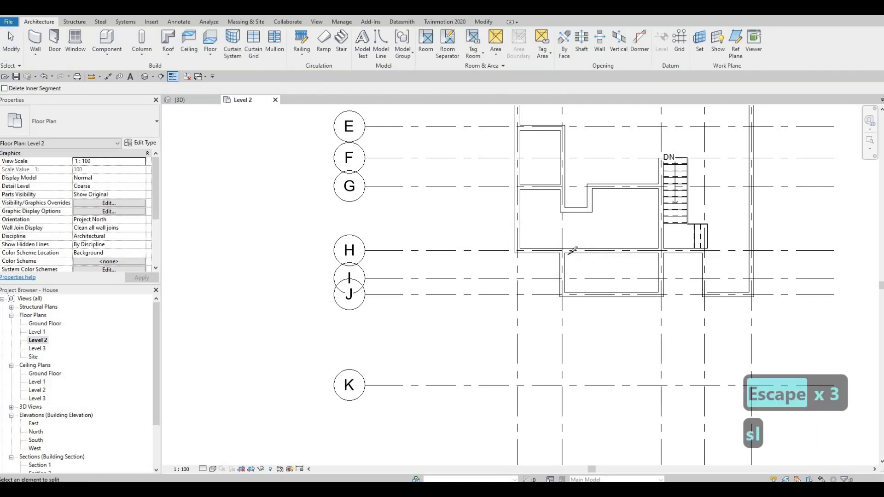
scroll(589, 257, "up", 2)
key("Escape")
left_click(604, 249)
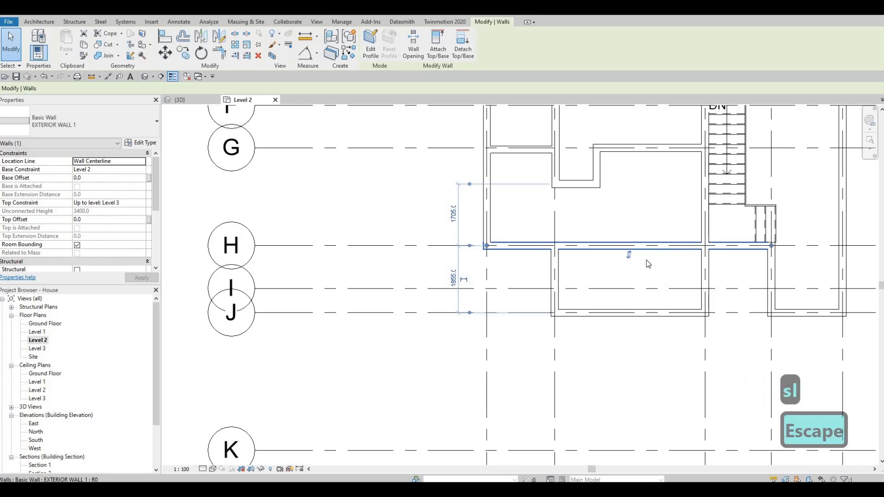
key("Escape")
key("Escape")
key("l")
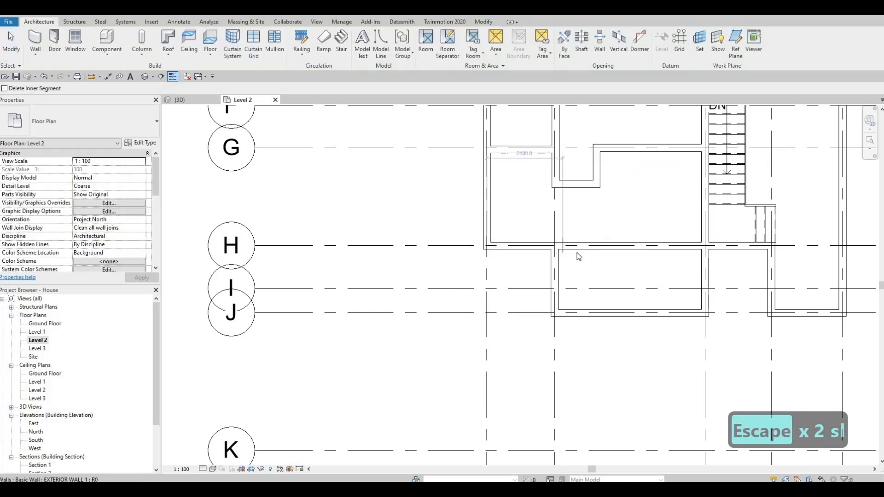
key("Escape")
key("Escape")
key("Escape")
left_click(562, 245)
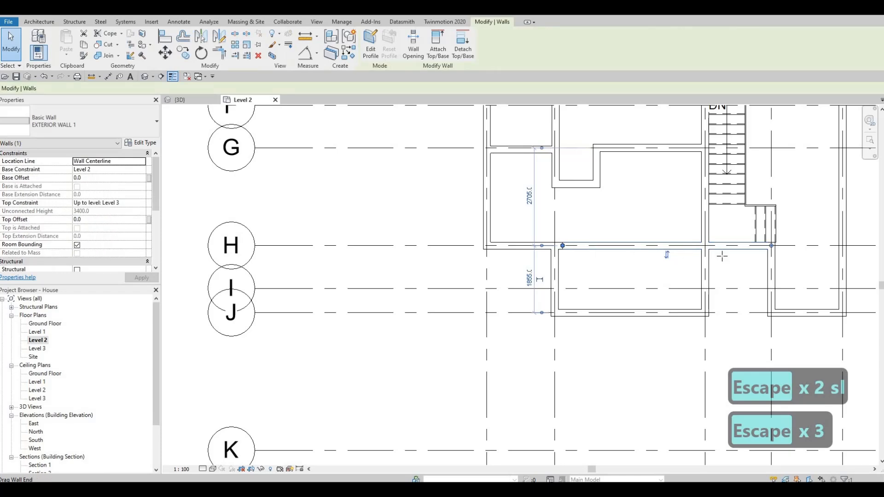
key("r")
key("s")
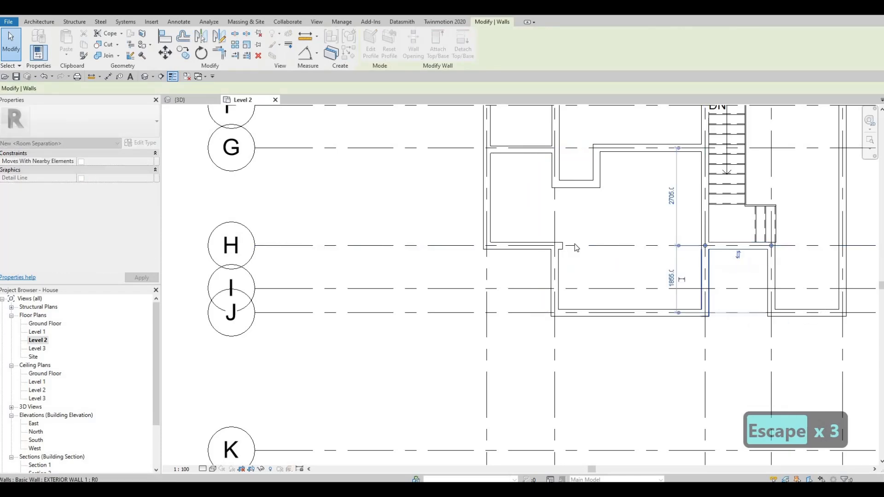
key("Escape")
left_click(562, 246)
scroll(563, 246, "up", 3)
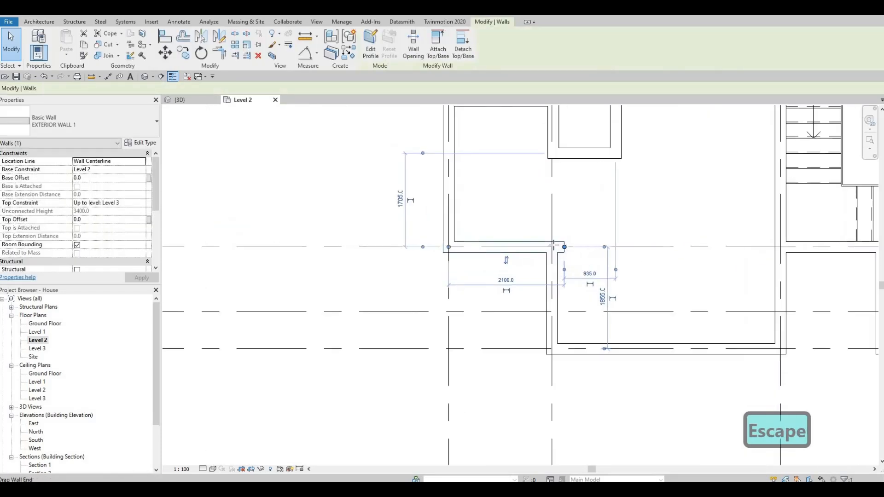
left_click_drag(564, 247, 552, 246)
key("Escape")
key("Escape")
Extend the short vertical interior wall along grid 2 south down to grid H
scroll(651, 296, "down", 4)
middle_click_drag(651, 297, 560, 217)
scroll(619, 274, "down", 2)
scroll(556, 270, "up", 2)
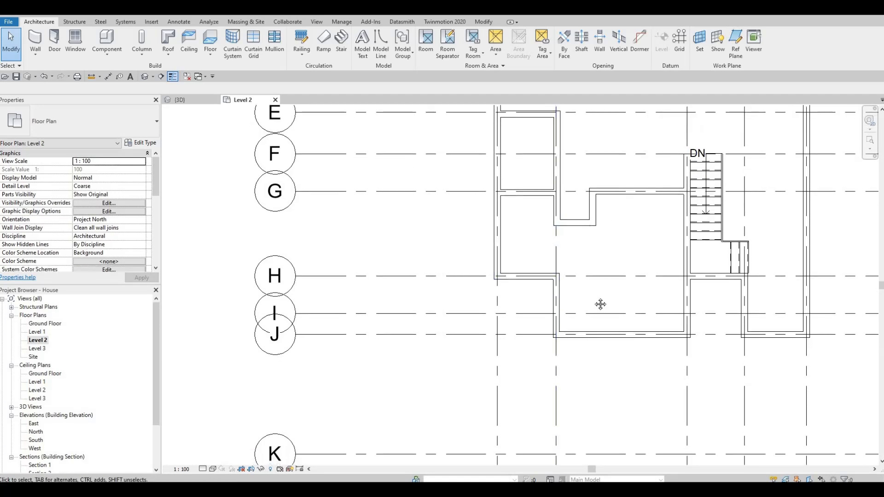
middle_click_drag(550, 290, 554, 343)
scroll(554, 343, "down", 1)
left_click(557, 290)
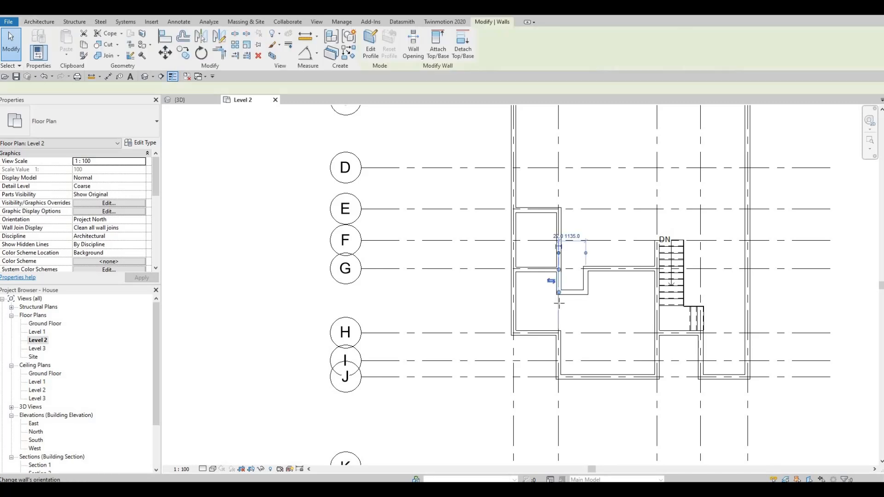
left_click_drag(558, 293, 562, 328)
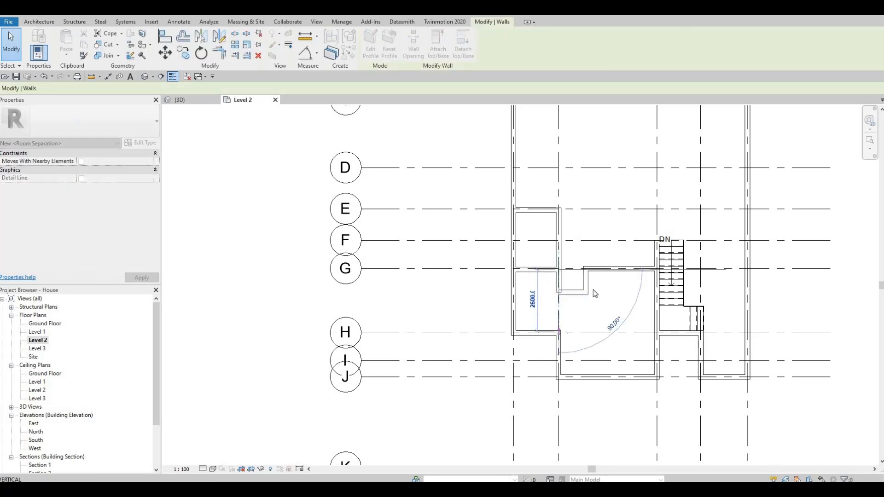
key("Escape")
key("Escape")
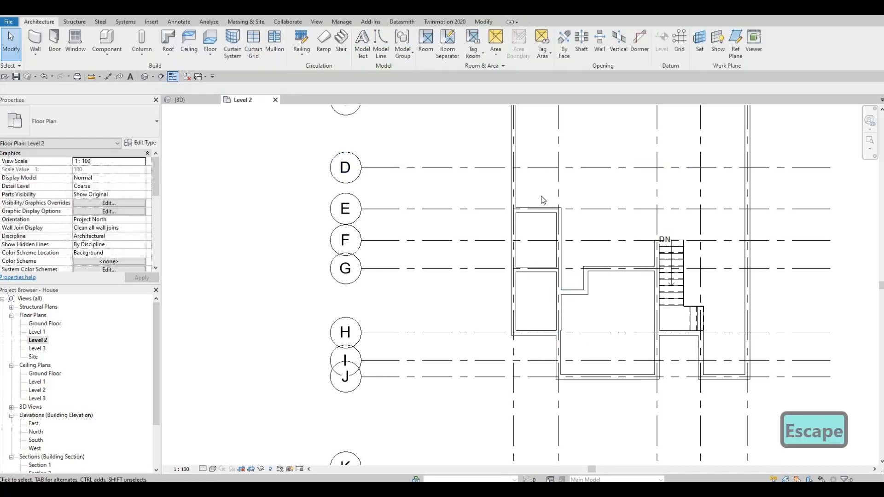
Draw an INTERIOR WALL 1 wall from the exterior wall at grid C south to grid E, about 4600 mm long
scroll(545, 200, "down", 3)
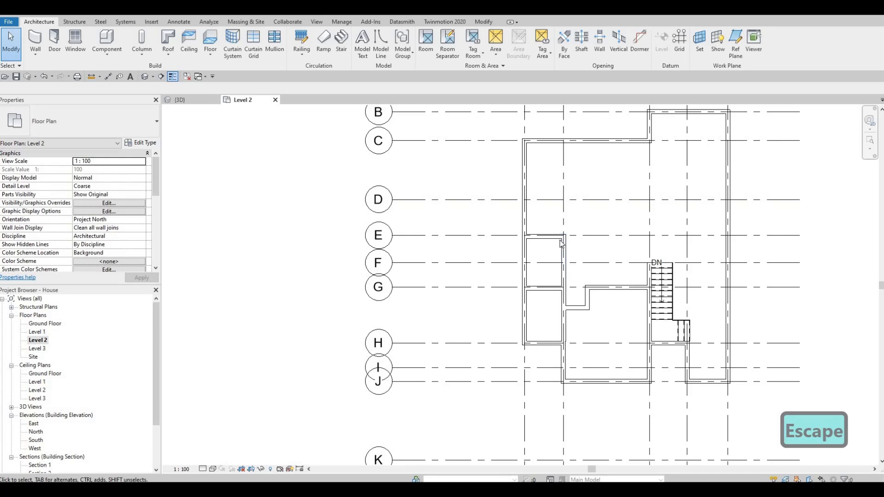
scroll(615, 258, "up", 3)
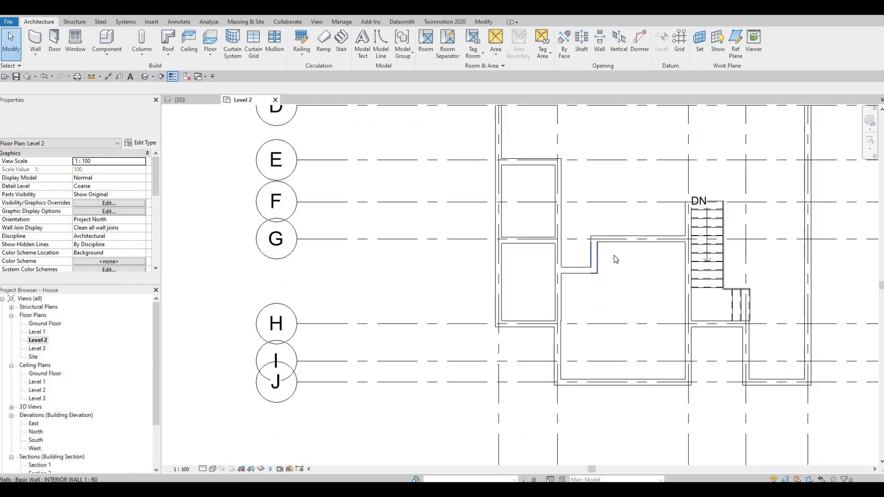
key("Escape")
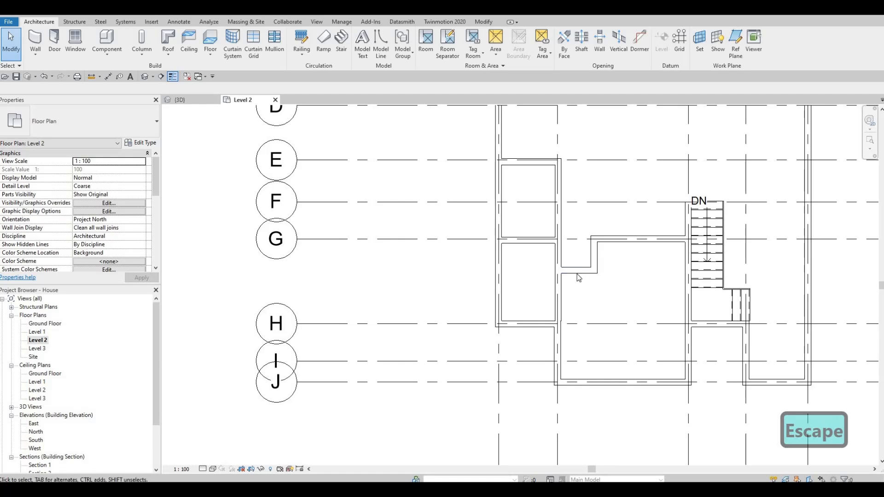
left_click(620, 242)
key("c")
key("s")
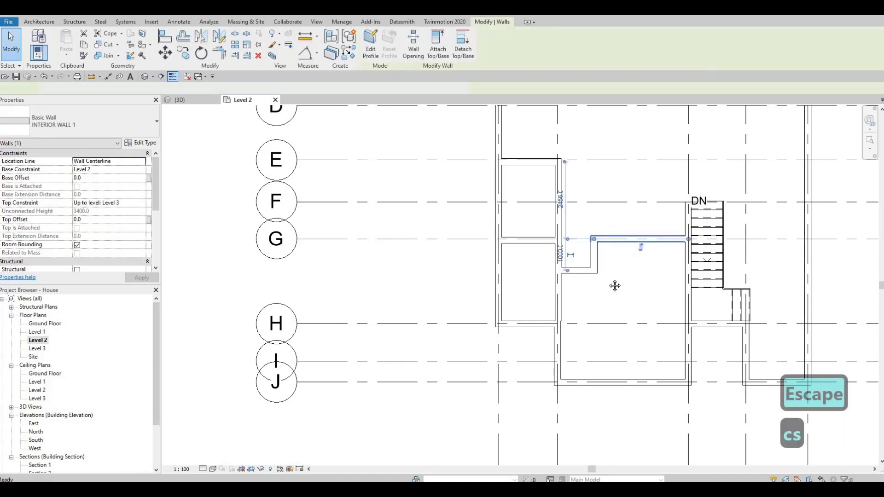
middle_click_drag(618, 232, 615, 315)
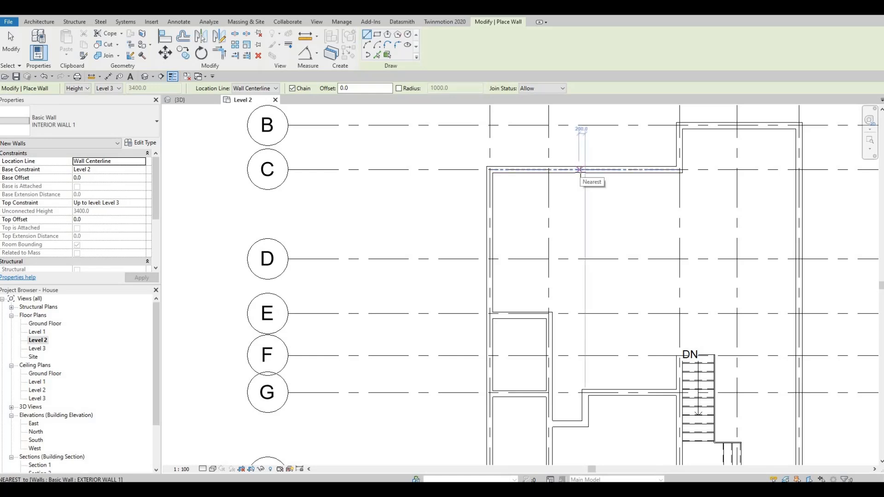
left_click(579, 169)
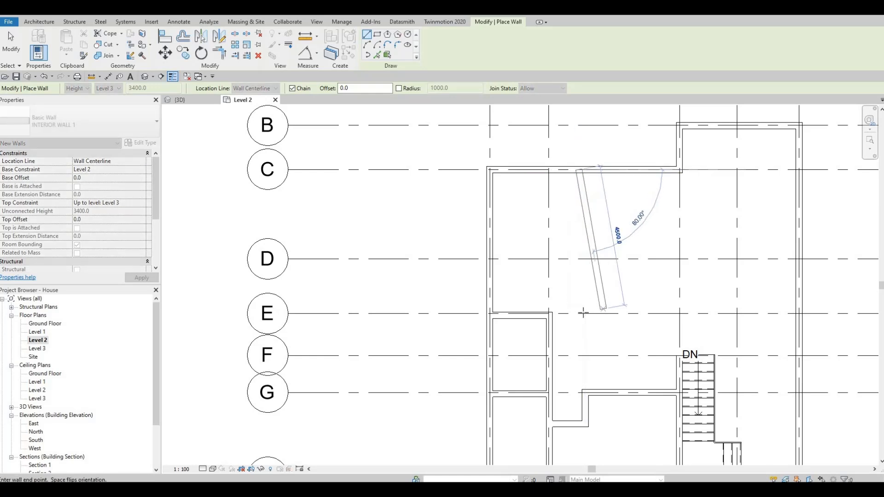
left_click(580, 313)
key("Escape")
key("Escape")
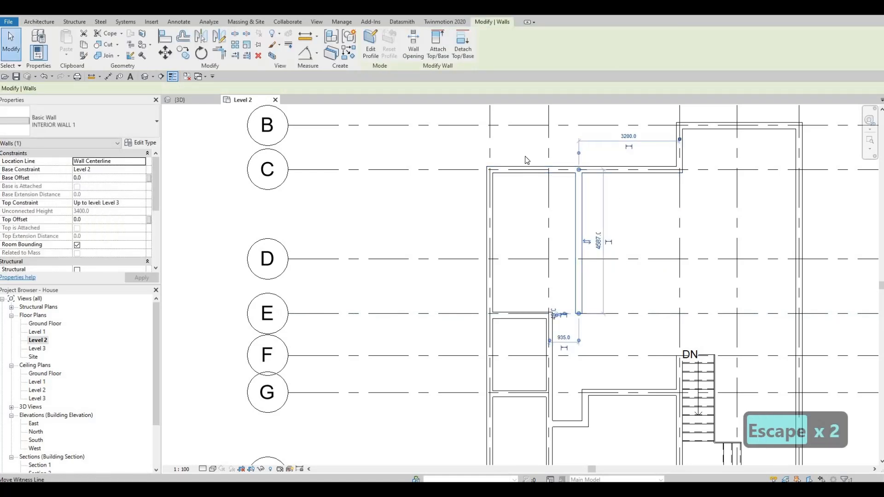
Set the new wall's distance from the west exterior wall to 3400 mm
left_click_drag(493, 159, 491, 160)
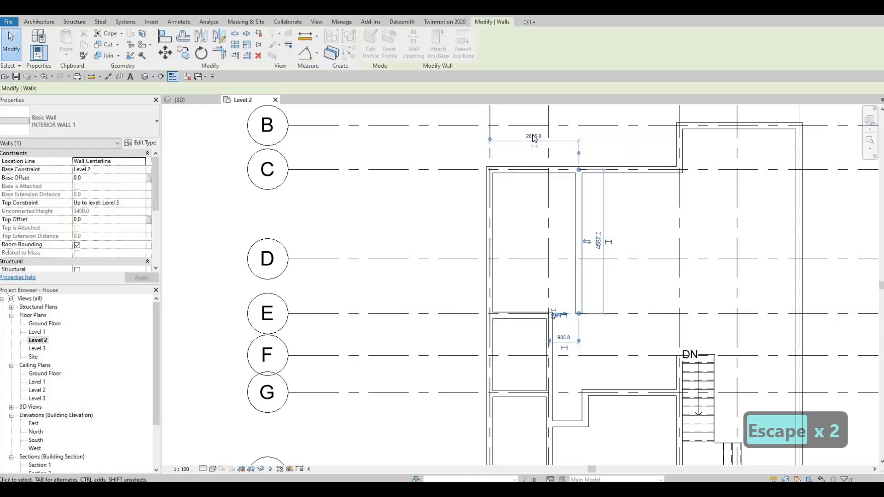
left_click(533, 136)
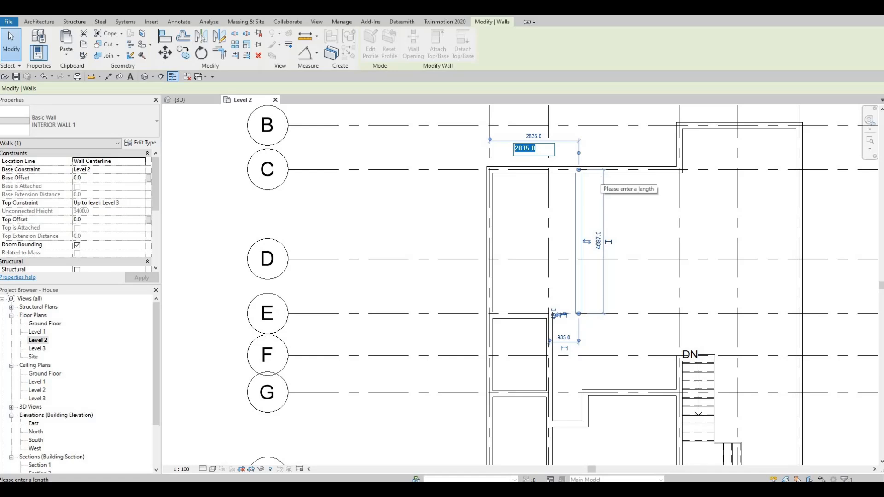
type("3400")
key("Return")
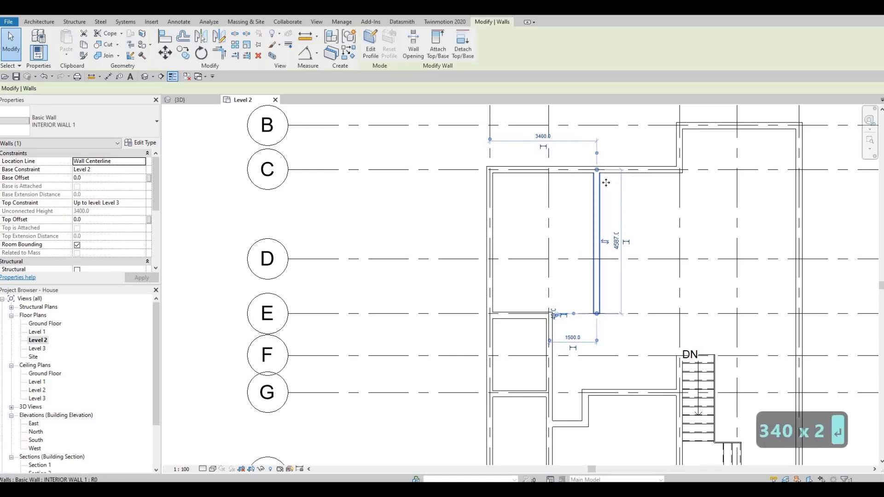
key("Escape")
key("Escape")
Draw an interior wall about 1000 mm west along grid E from the new wall
middle_click_drag(606, 277, 621, 257)
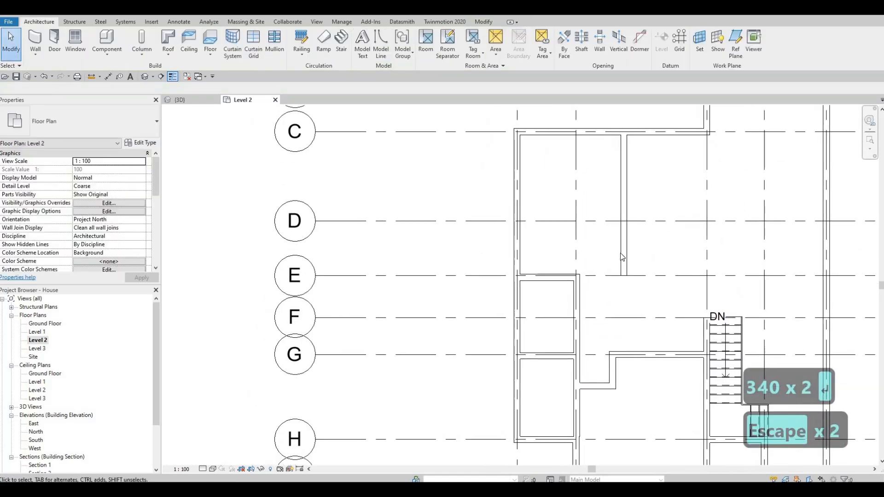
key("c")
key("s")
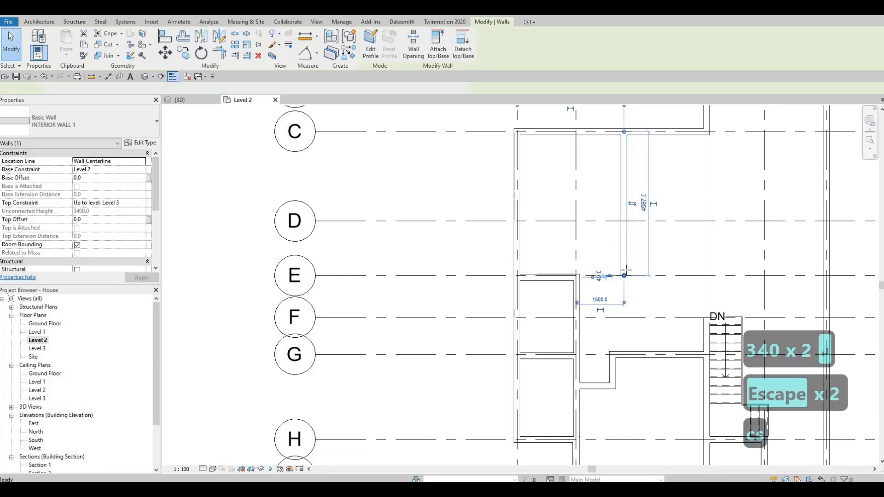
scroll(603, 276, "up", 3)
left_click(626, 268)
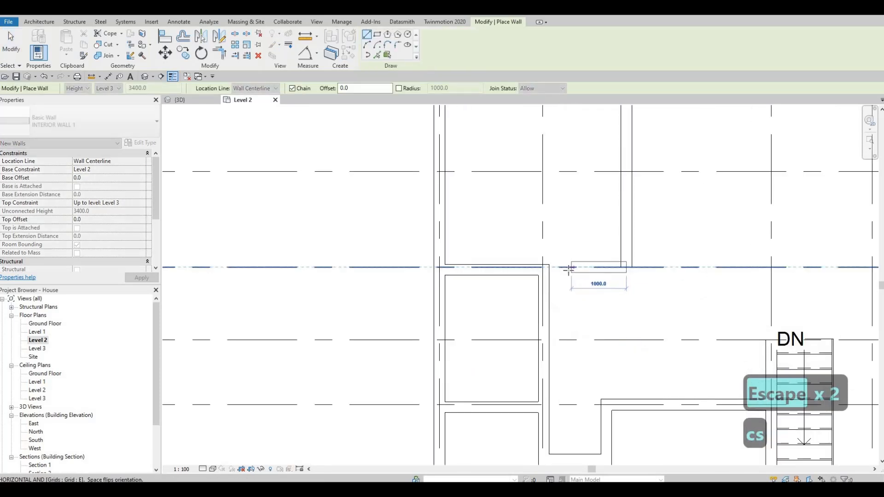
left_click(565, 268)
key("Escape")
key("Escape")
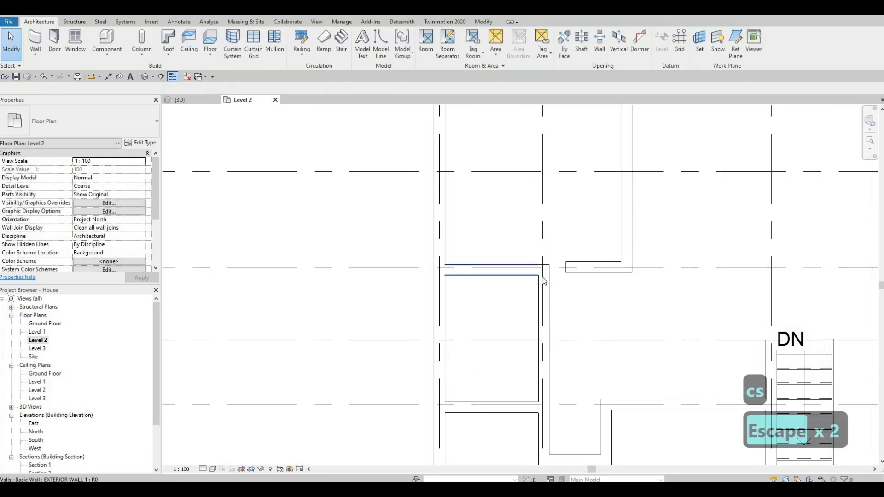
Align the short wall along grid E with the face of the wall to its west
key("a")
key("l")
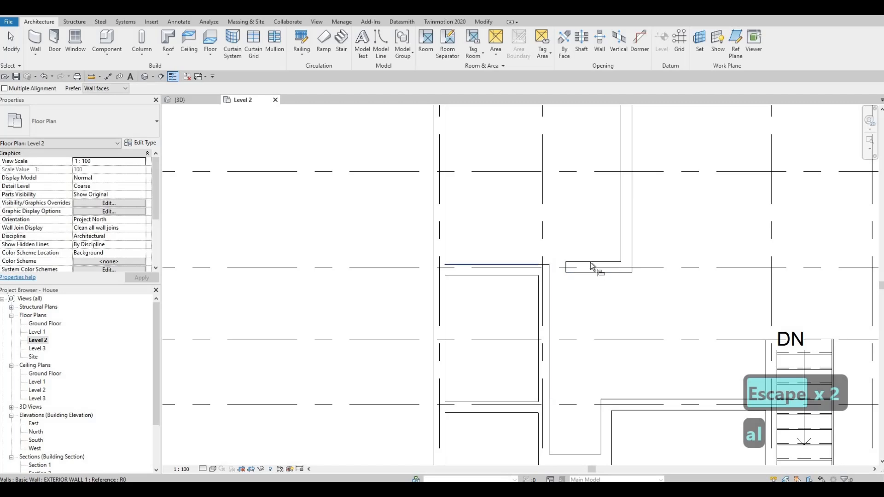
left_click(591, 266)
key("Escape")
key("Escape")
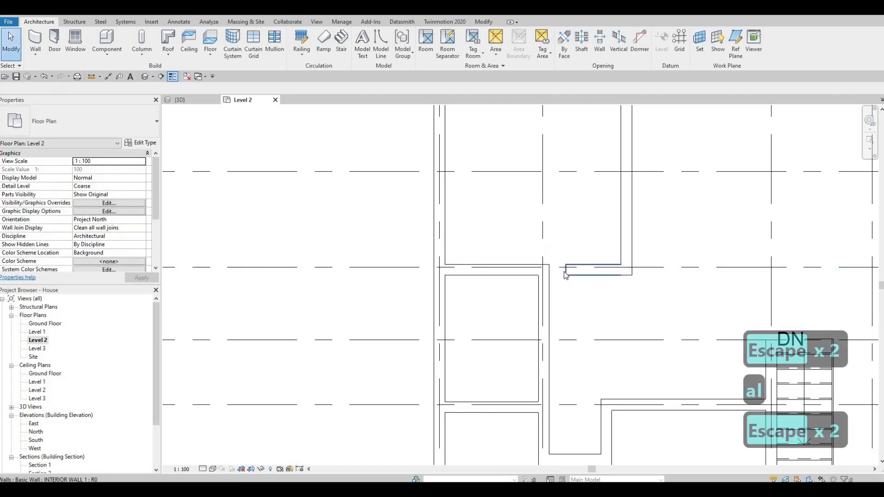
Inspect the short wall along grid E and its temporary dimensions, then zoom out over the plan
left_click(568, 273)
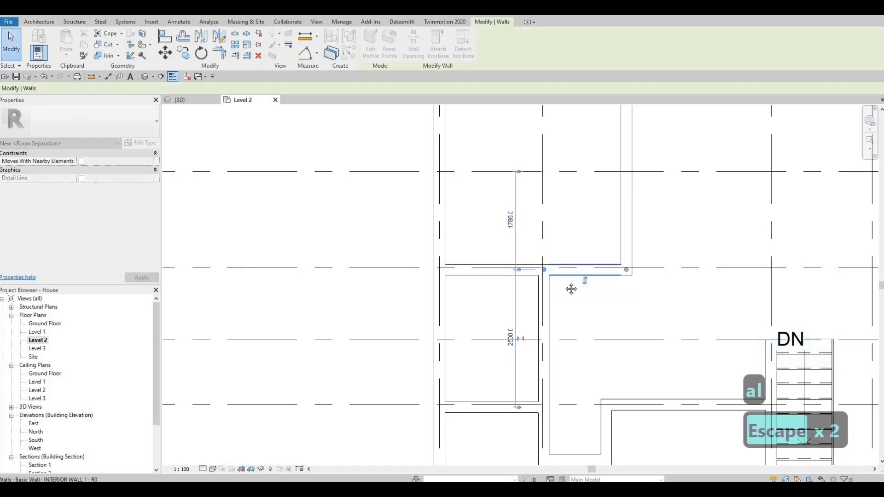
key("Escape")
scroll(576, 287, "down", 2)
scroll(643, 296, "down", 3)
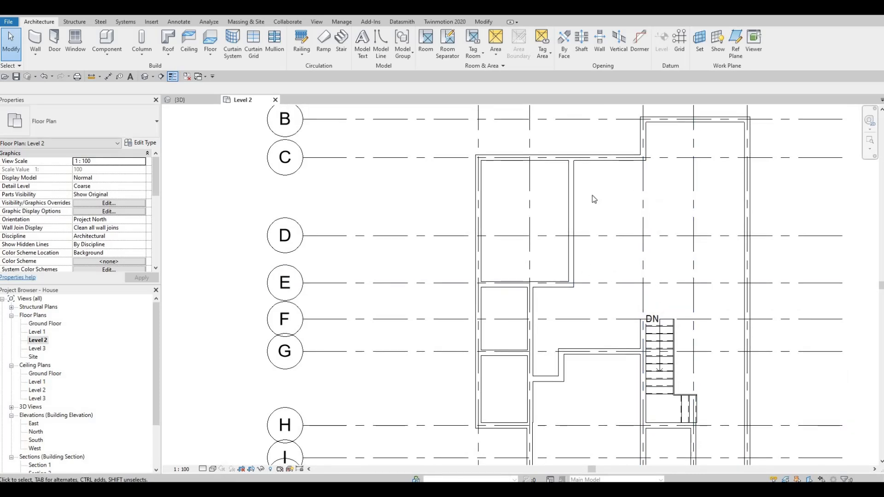
middle_click_drag(592, 195, 566, 189)
key("Escape")
key("Escape")
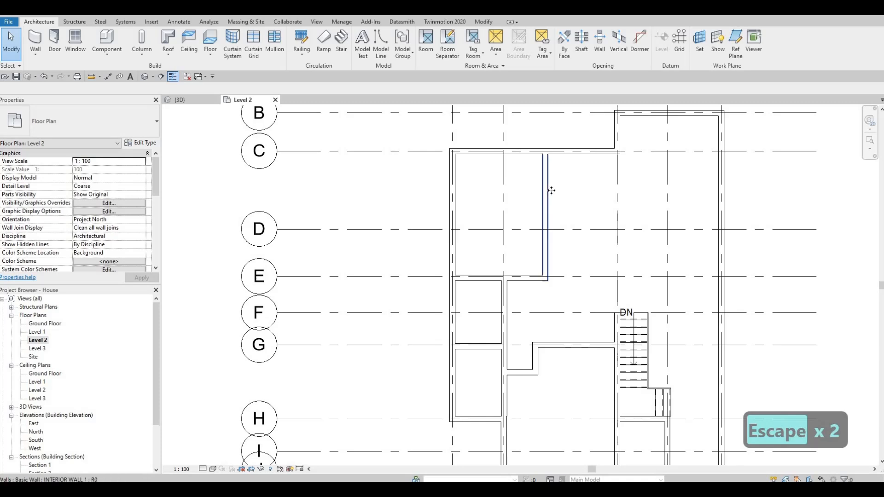
Draw another INTERIOR WALL 1 wall along grid 3 from grid C south to grid E, about 4590 mm long
left_click(548, 191)
key("c")
key("s")
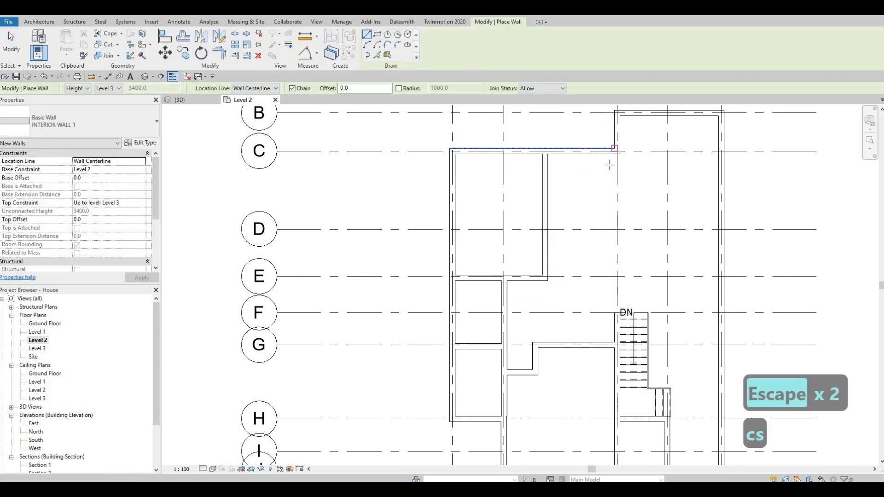
scroll(612, 144, "up", 2)
left_click(619, 154)
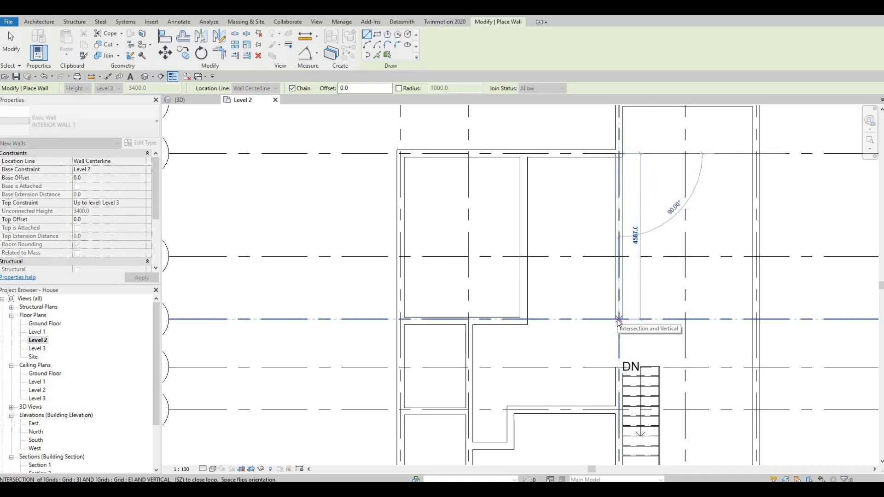
left_click(619, 319)
key("Escape")
Draw a wall from the east exterior wall 2500 mm west along grid D, then south to grid F
middle_click_drag(662, 278, 598, 205)
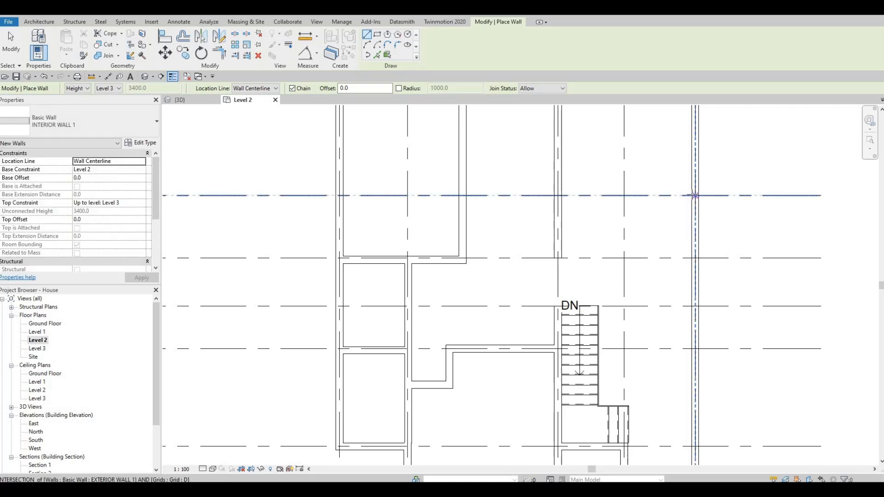
left_click(695, 195)
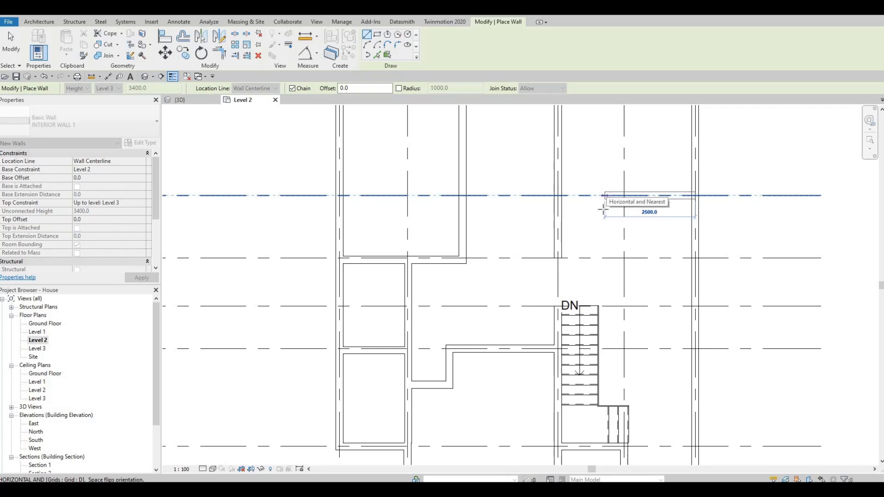
left_click(604, 197)
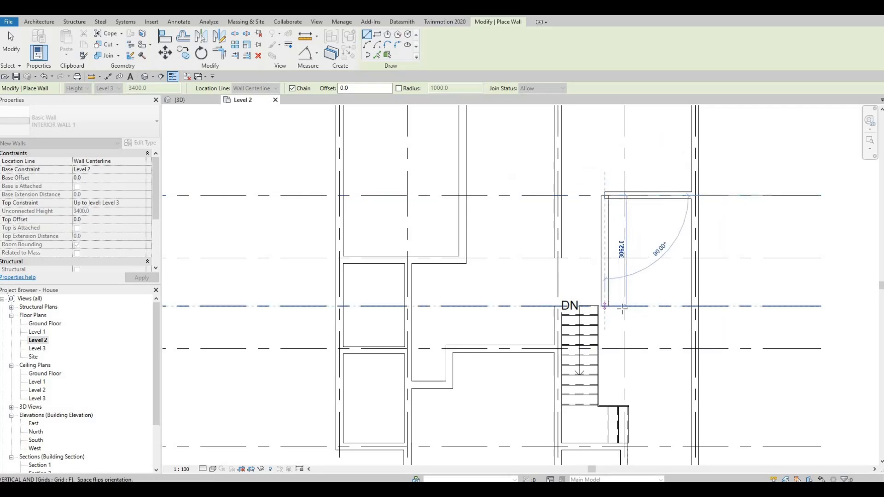
left_click(622, 308)
key("Escape")
Draw a 2500 mm wall along grid F from that corner east to the exterior wall
left_click(605, 307)
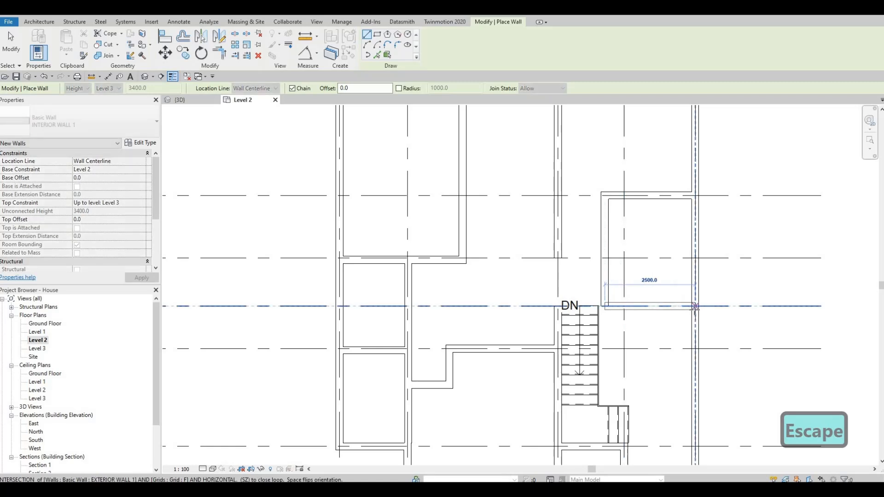
left_click(695, 306)
key("Escape")
key("Escape")
Align the new room's west wall with the wall face beside the stair
scroll(647, 296, "up", 2)
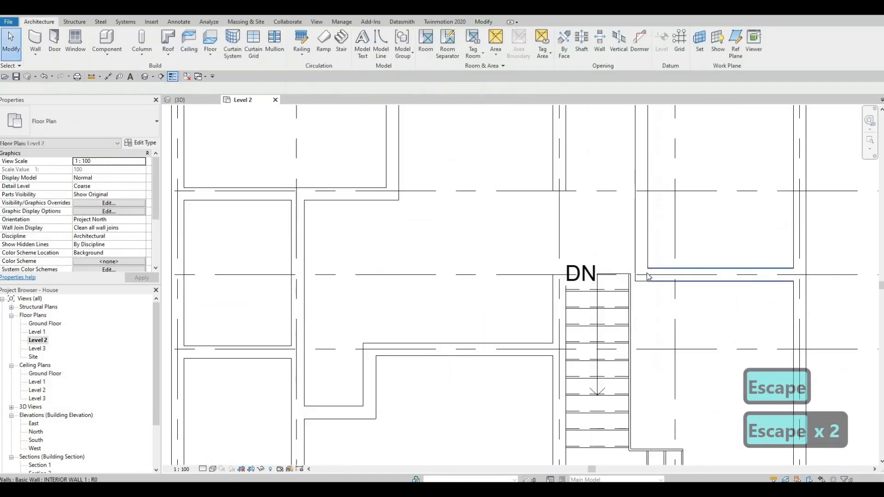
scroll(647, 276, "up", 1)
key("a")
key("l")
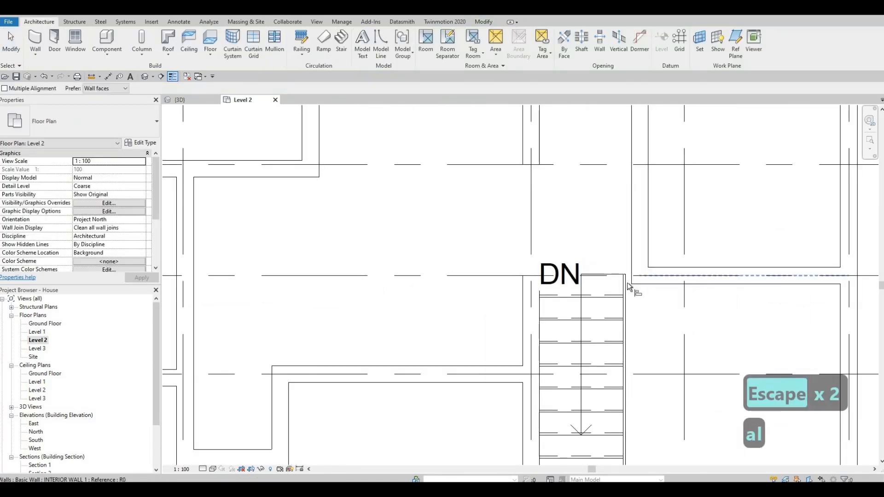
left_click(627, 282)
left_click(629, 250)
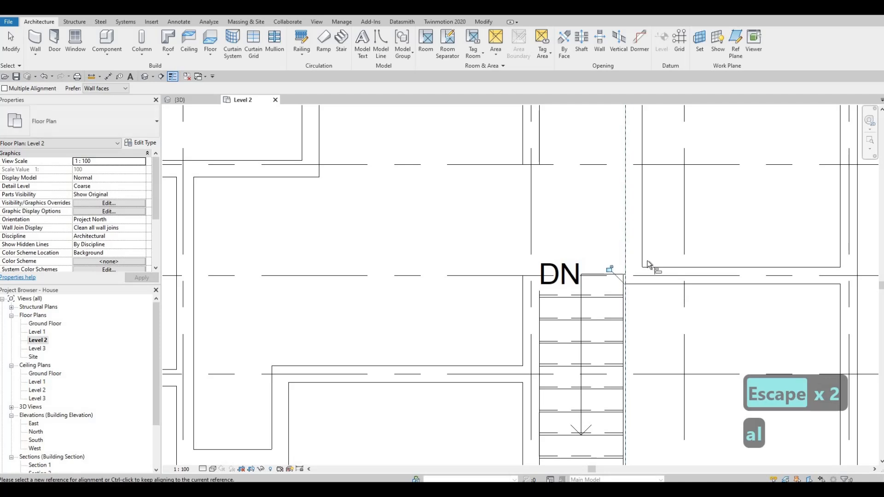
key("Escape")
Review the walls around the stair and the new room in the plan
scroll(647, 261, "down", 3)
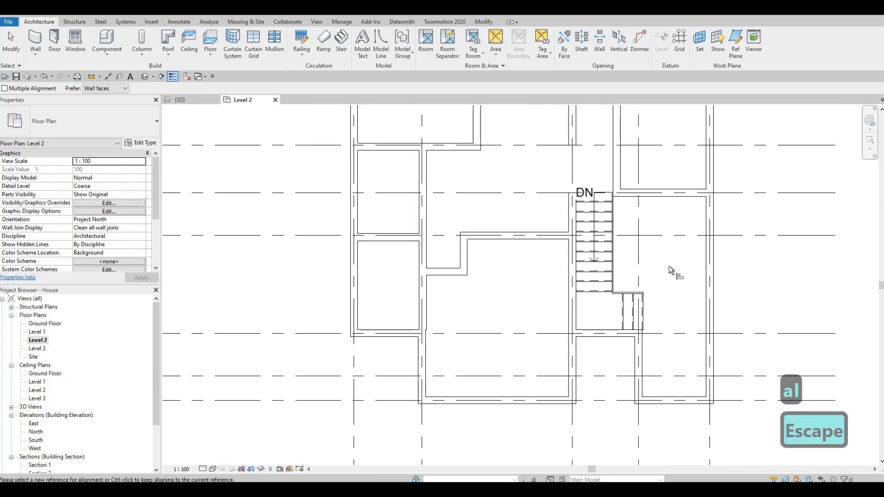
key("F1")
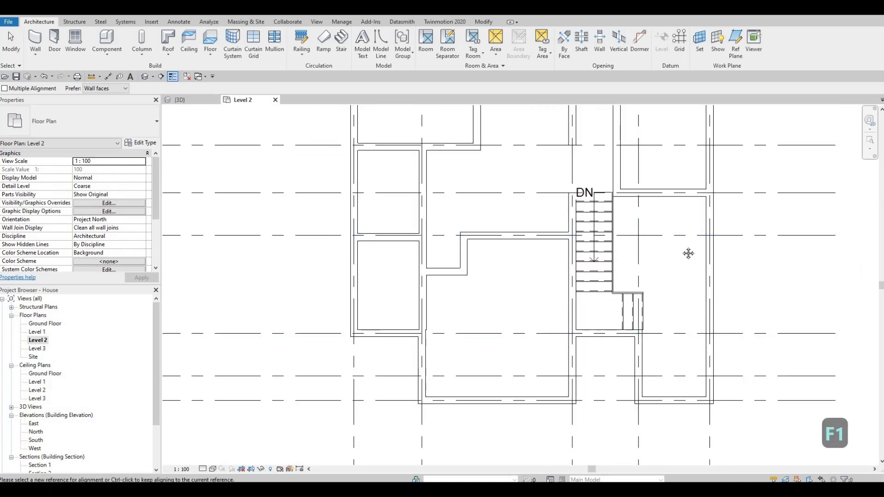
mouse_move(688, 253)
middle_mouse_down()
mouse_move(698, 266)
mouse_move(689, 214)
middle_mouse_up()
middle_click_drag(688, 271, 682, 231)
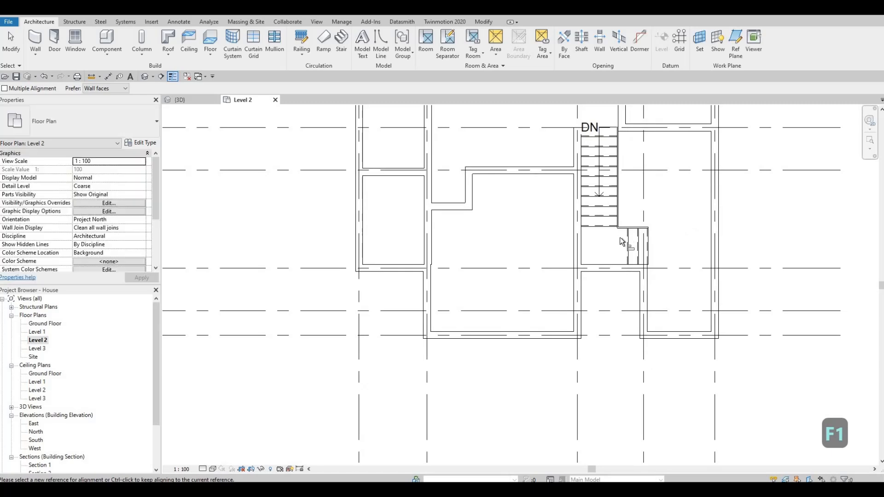
scroll(621, 248, "up", 4)
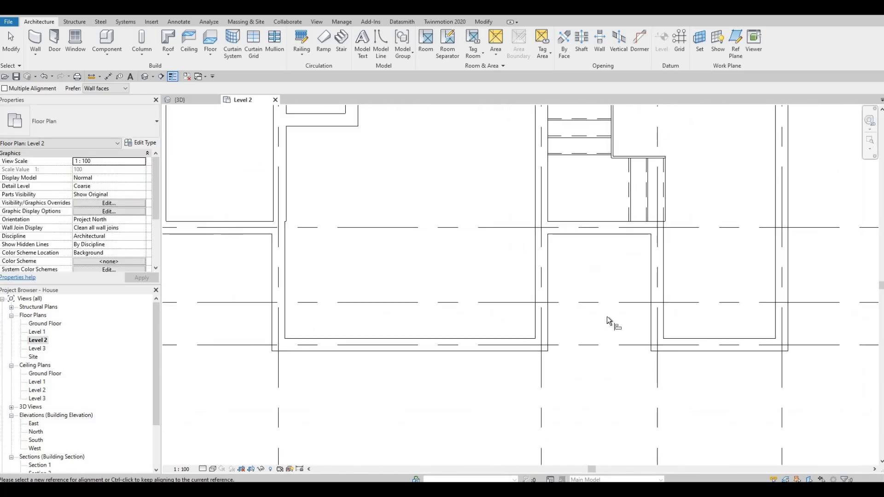
scroll(607, 317, "down", 3)
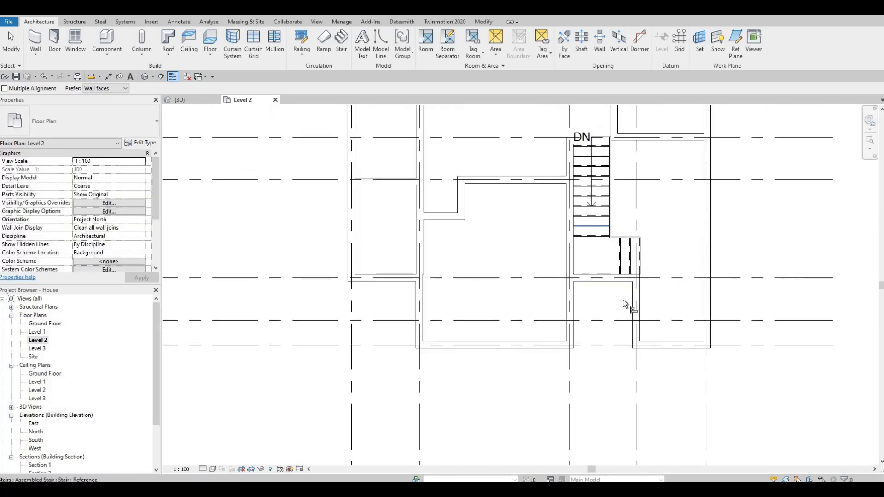
middle_click_drag(593, 194, 598, 254)
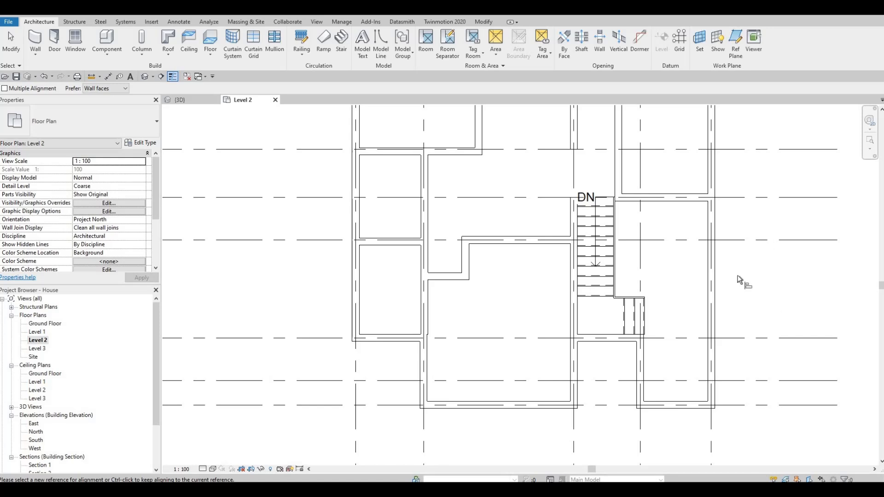
middle_click_drag(650, 269, 651, 309)
mouse_move(630, 243)
middle_mouse_down()
mouse_move(630, 295)
mouse_move(626, 257)
middle_mouse_up()
scroll(626, 276, "up", 3)
scroll(631, 263, "up", 2)
scroll(630, 294, "down", 2)
middle_click_drag(631, 201, 644, 230)
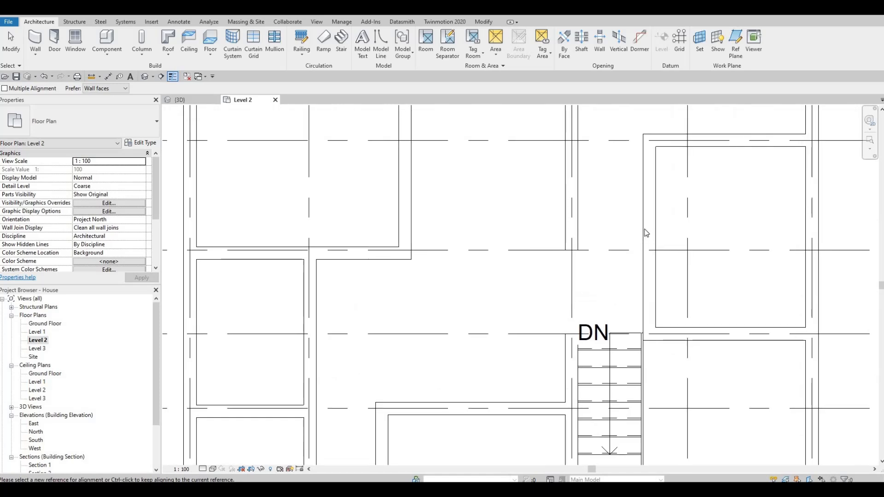
Extend the interior wall along grid E east to meet the wall beside the stair
key("Escape")
key("Escape")
left_click(633, 234)
key("Escape")
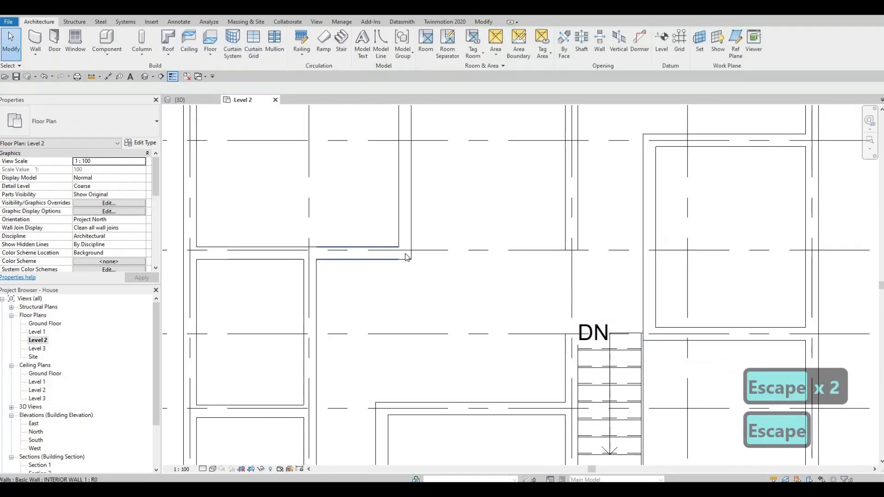
left_click(407, 257)
left_click_drag(405, 254, 625, 249)
key("Escape")
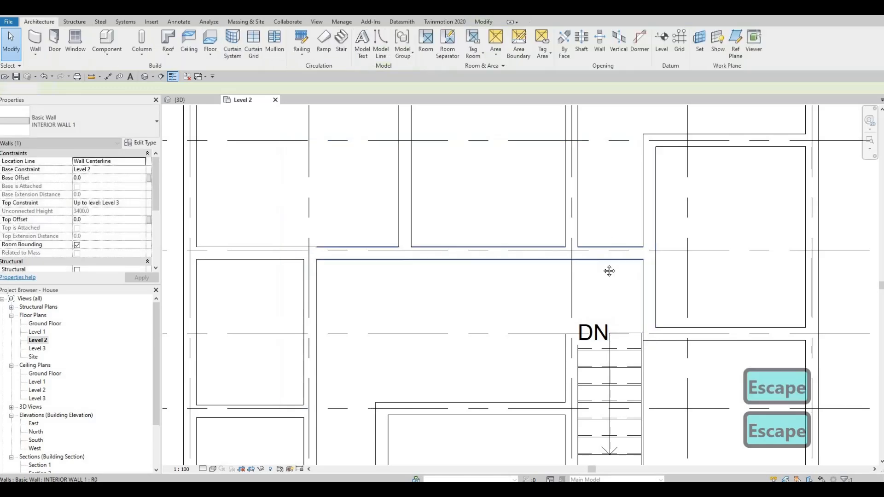
Review the whole Level 2 wall layout across the plan
scroll(625, 263, "down", 4)
middle_click_drag(633, 253, 638, 237)
mouse_move(615, 265)
middle_mouse_down()
mouse_move(625, 241)
mouse_move(619, 252)
mouse_move(612, 202)
middle_mouse_up()
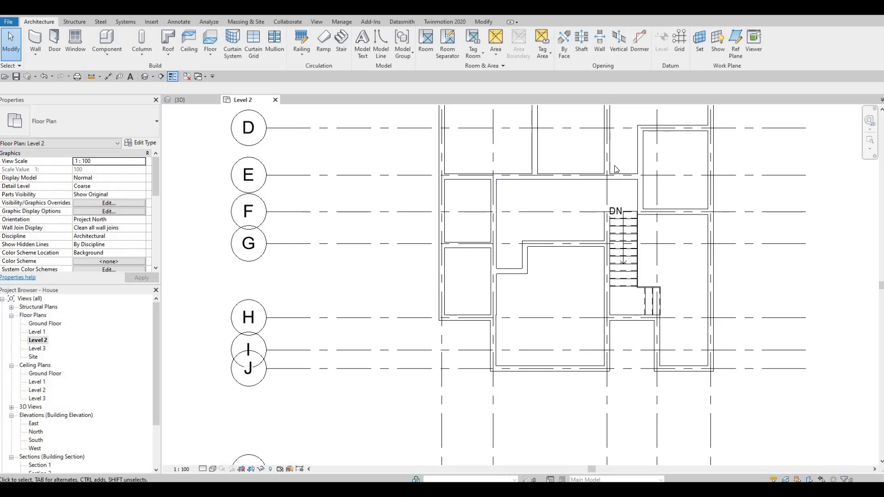
middle_click_drag(638, 150, 637, 260)
scroll(637, 260, "down", 2)
middle_click_drag(660, 176, 669, 147)
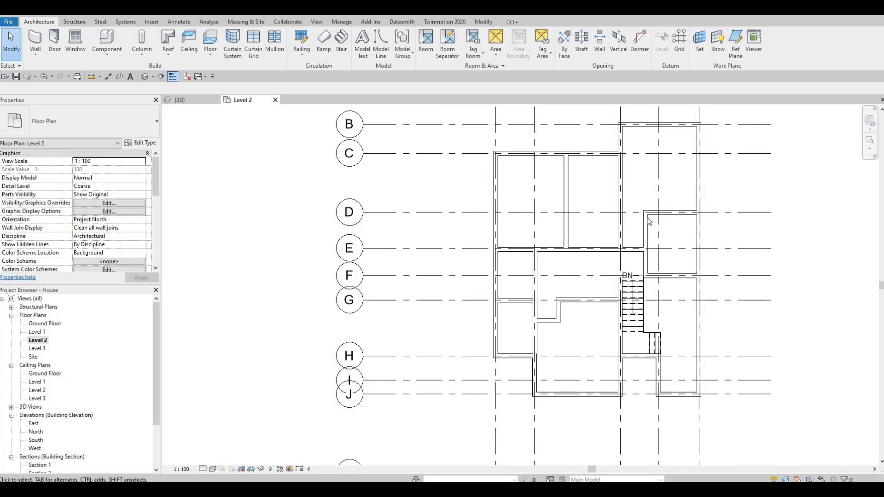
middle_click_drag(643, 229, 645, 282)
middle_click_drag(649, 244, 628, 200)
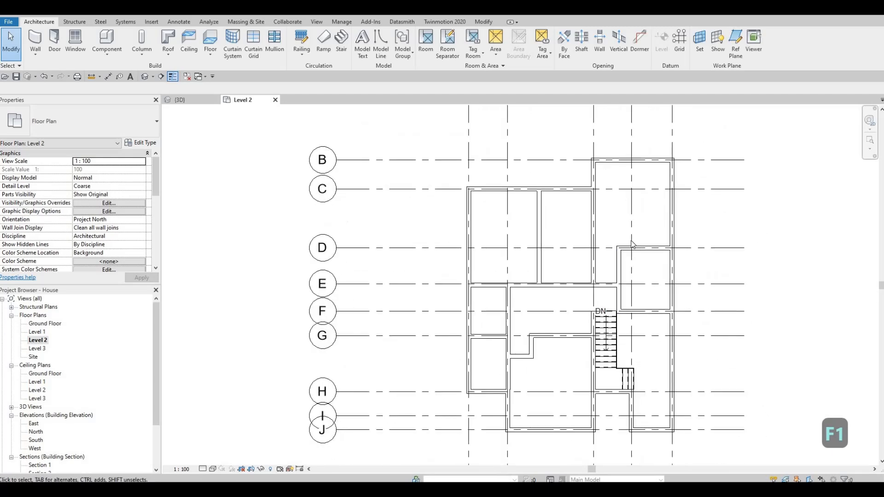
middle_click_drag(631, 236, 635, 219)
scroll(611, 291, "up", 5)
middle_click_drag(612, 293, 676, 315)
scroll(628, 287, "down", 2)
middle_click_drag(674, 243, 688, 254)
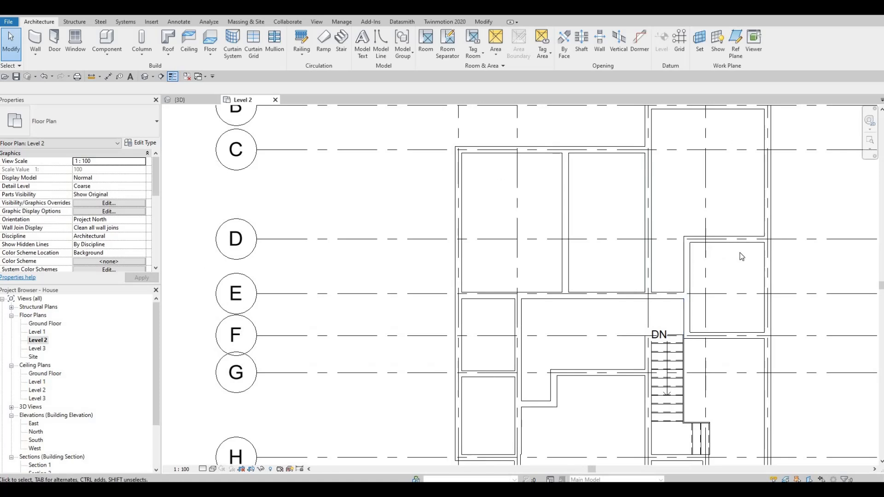
middle_click_drag(742, 254, 726, 268)
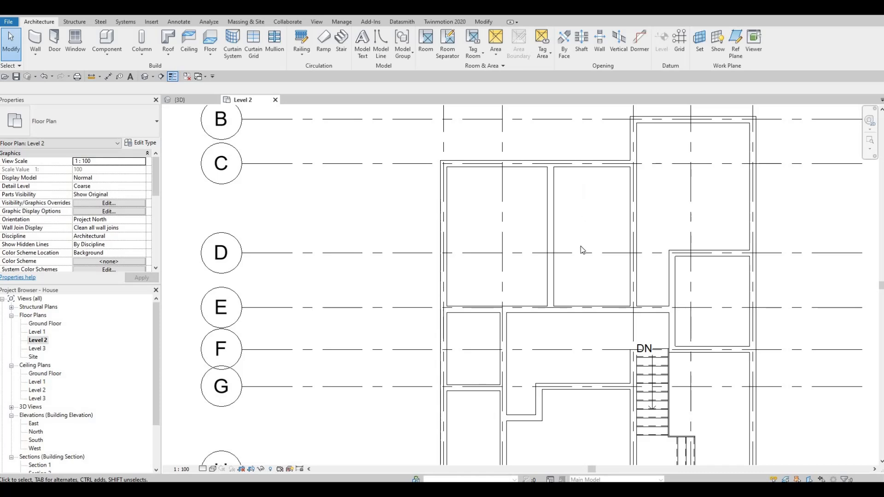
middle_click_drag(528, 208, 623, 190)
scroll(618, 192, "down", 1)
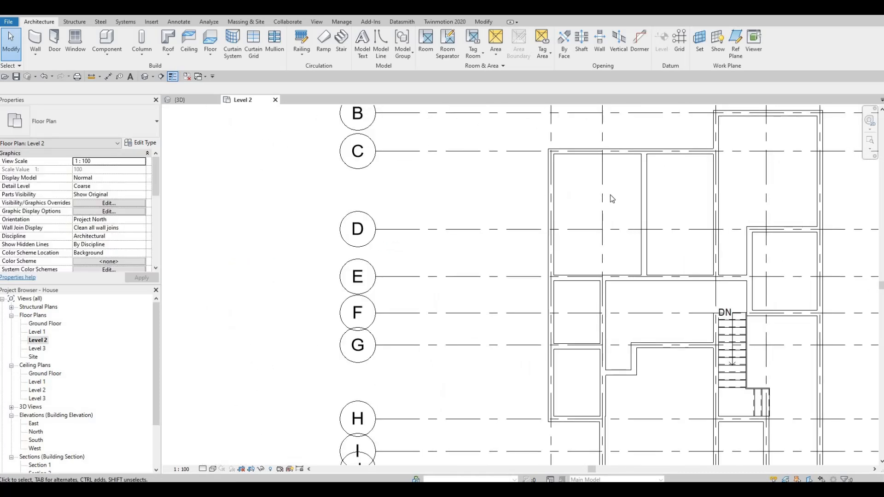
middle_click_drag(614, 272, 634, 206)
scroll(583, 259, "down", 1)
middle_click_drag(476, 114, 465, 141)
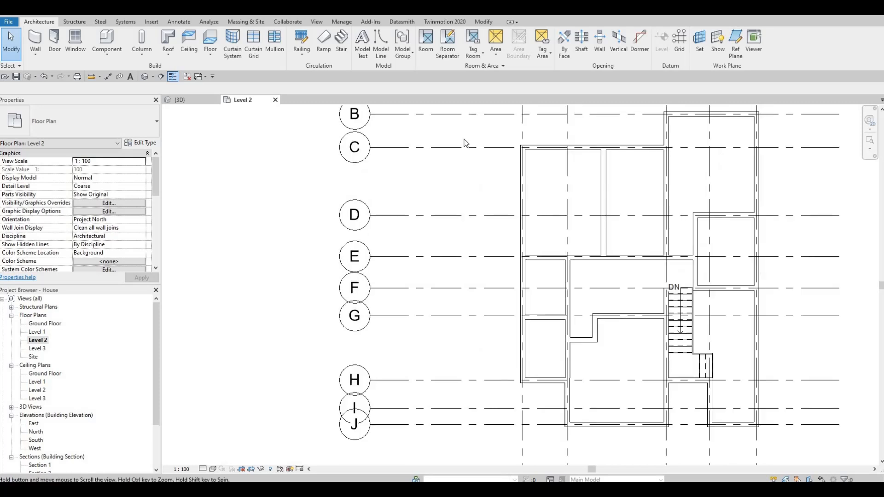
middle_click_drag(391, 213, 381, 235)
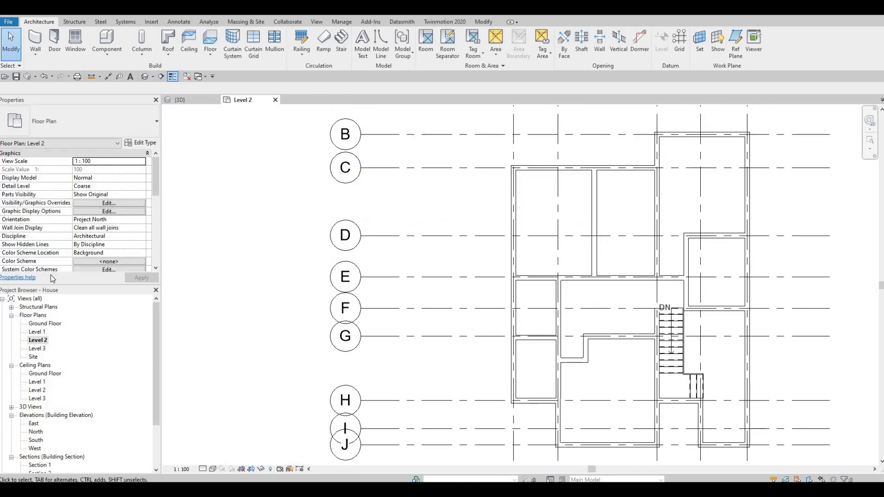
Set the Level 2 view's underlay base level to Level 1 in the view properties
scroll(77, 212, "down", 6)
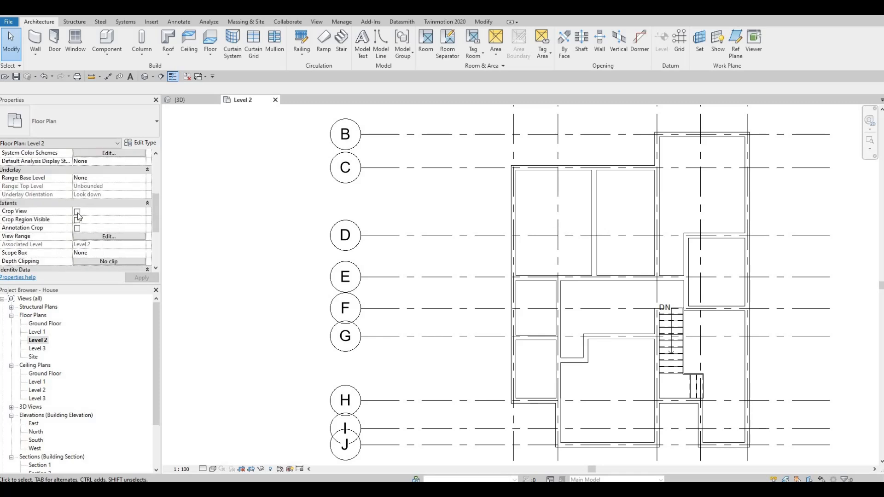
scroll(92, 227, "up", 3)
scroll(92, 229, "down", 3)
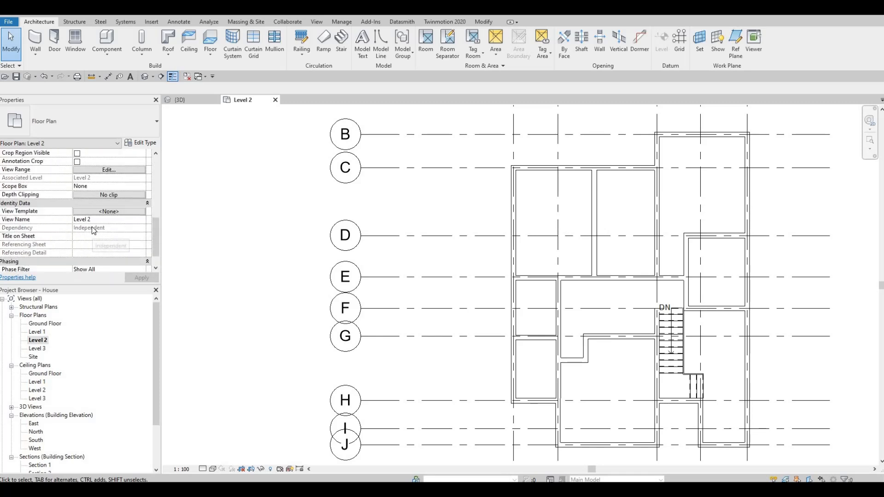
scroll(92, 228, "down", 1)
scroll(92, 227, "up", 7)
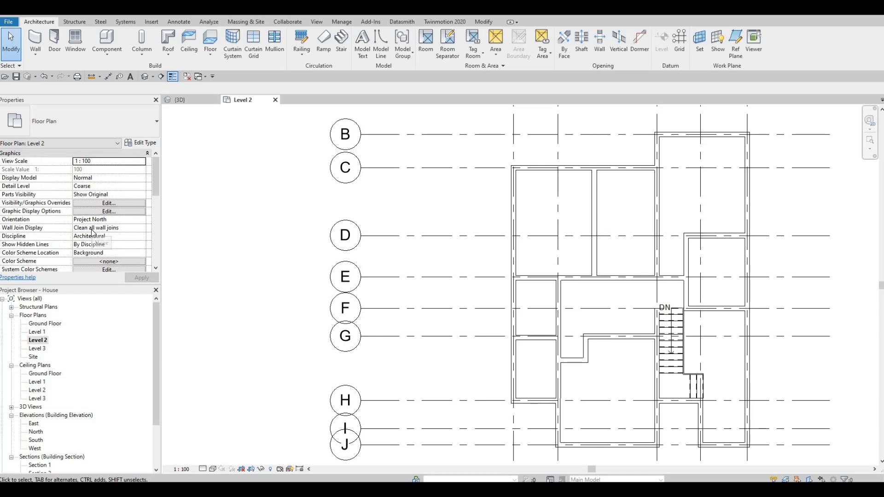
scroll(87, 225, "down", 6)
key("Escape")
scroll(99, 215, "down", 1)
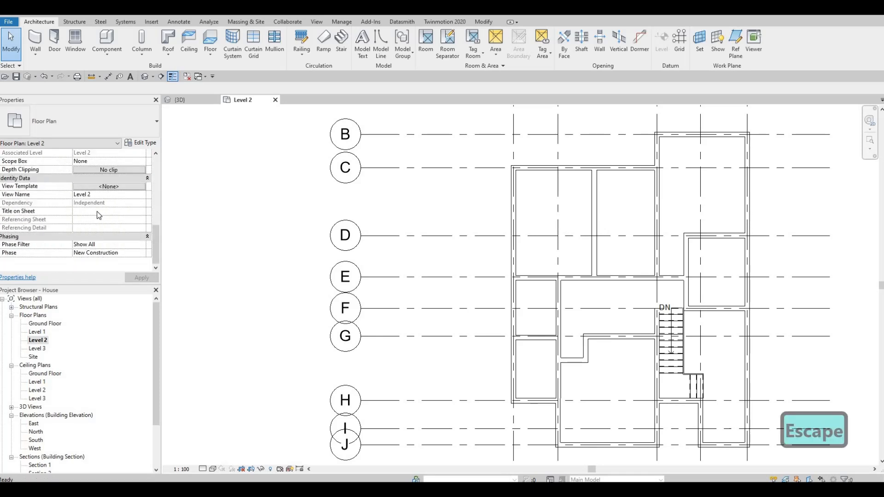
scroll(99, 214, "up", 3)
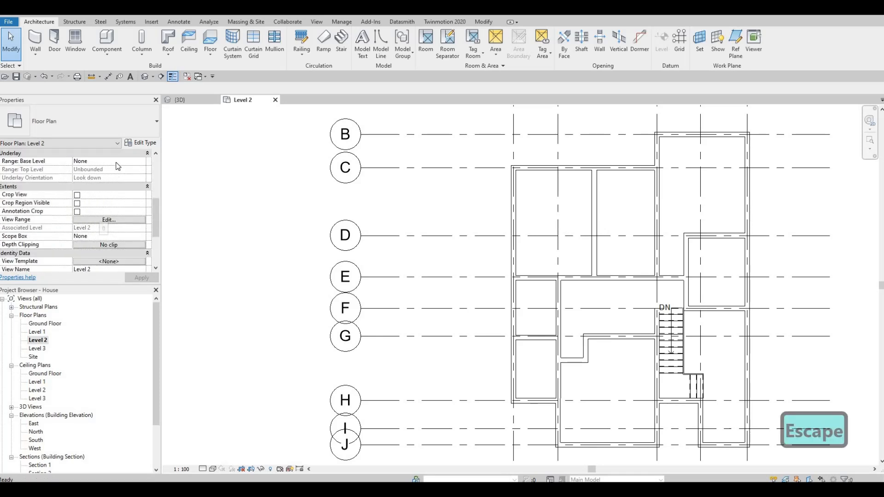
left_click(142, 162)
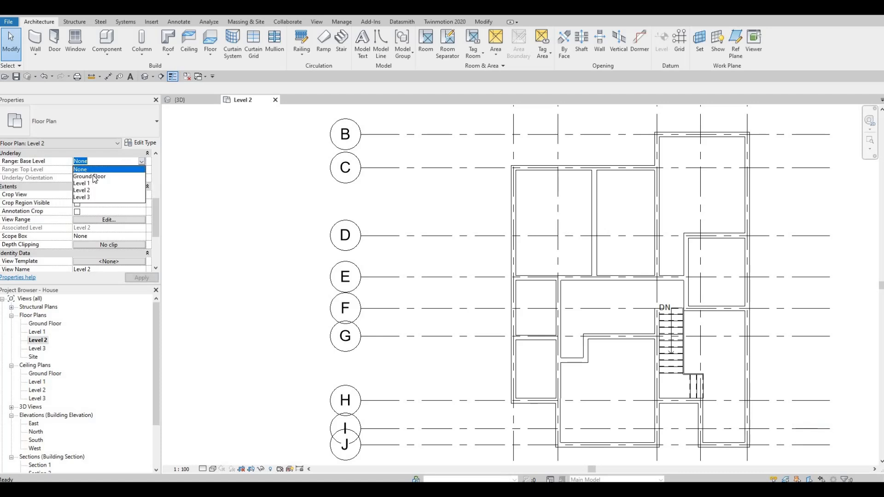
left_click(138, 279)
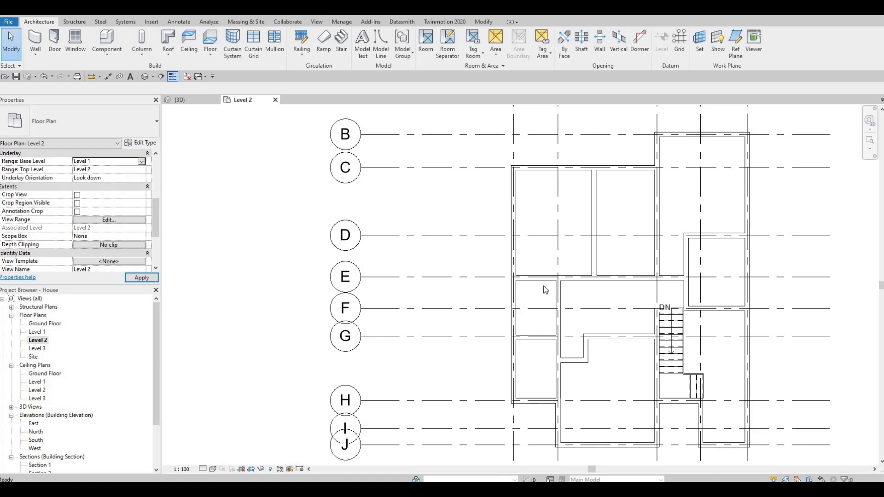
key("Escape")
key("Escape")
key("Escape")
middle_click_drag(616, 322, 564, 288)
middle_click_drag(516, 320, 516, 324)
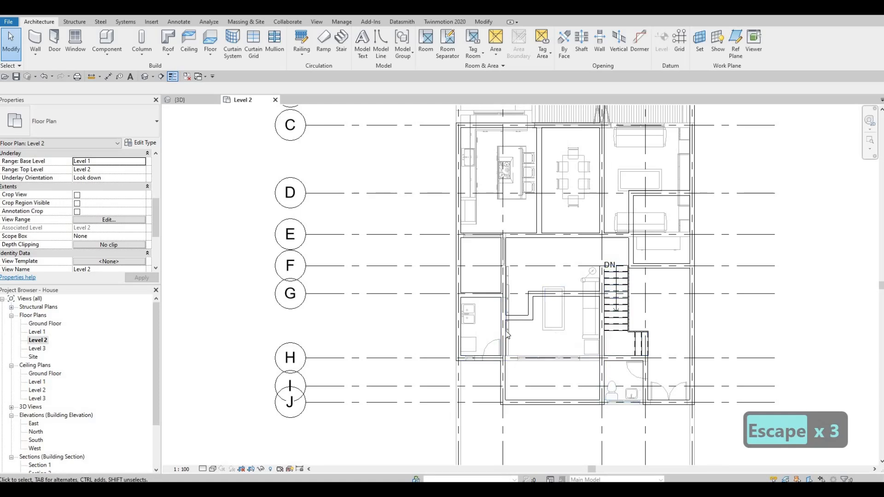
left_click(636, 382)
key("Escape")
key("Escape")
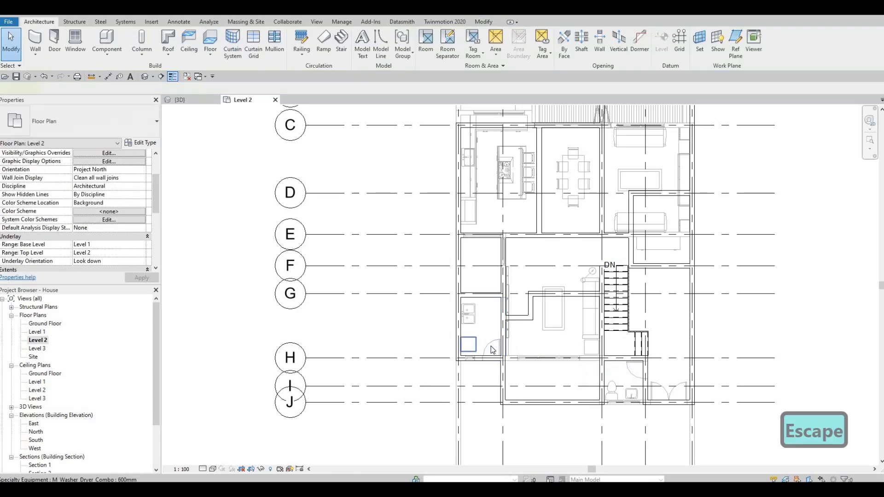
Create a similar interior door and place it in the wall north of the stair
left_click(488, 348)
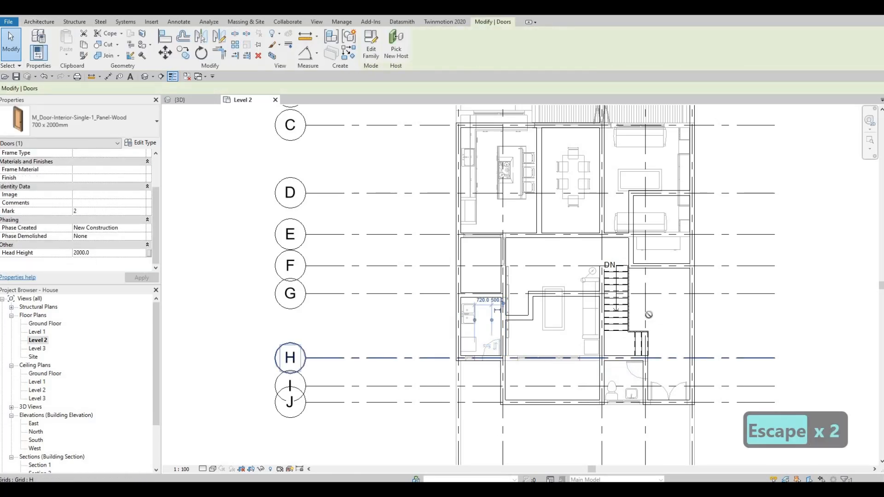
key("c")
key("s")
scroll(617, 237, "up", 2)
scroll(616, 240, "up", 2)
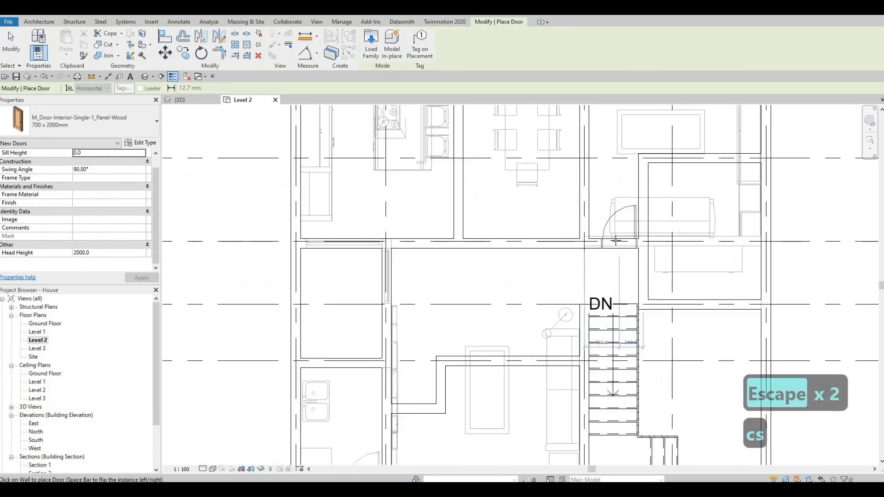
left_click(616, 239)
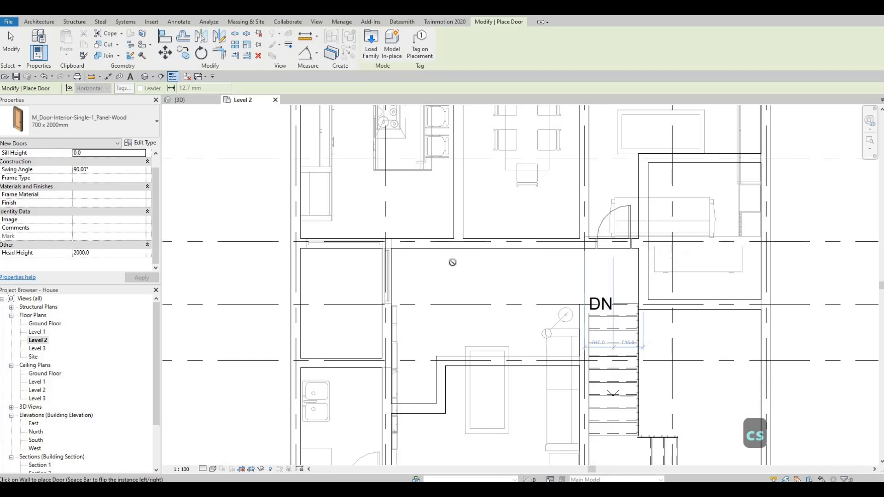
Place a second, flipped interior door in the neighbouring wall beside the first door
middle_click_drag(511, 296, 566, 328)
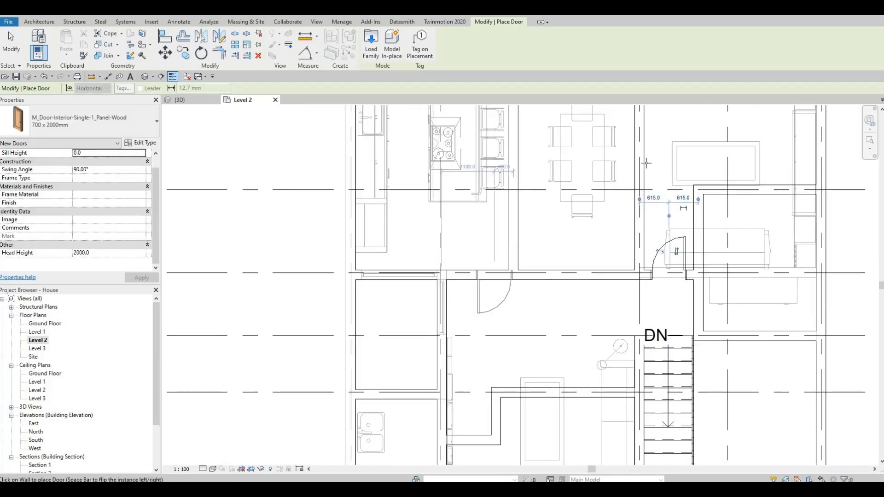
middle_click_drag(631, 109, 616, 178)
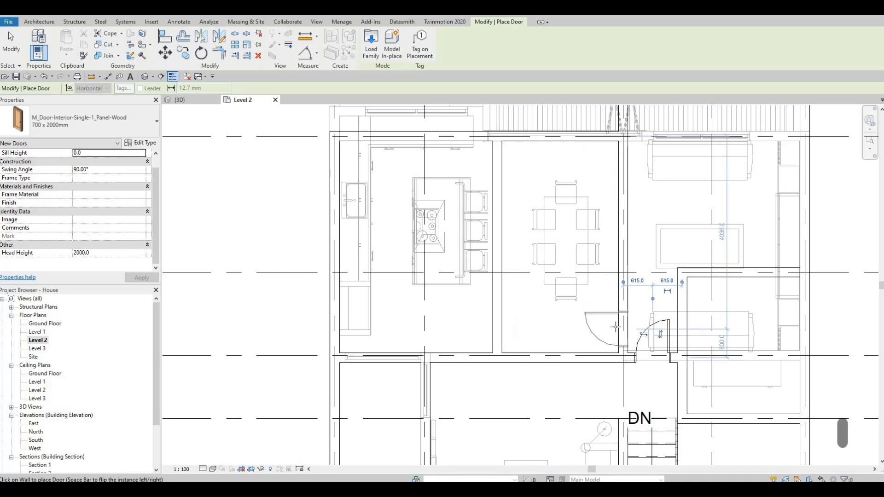
key("space")
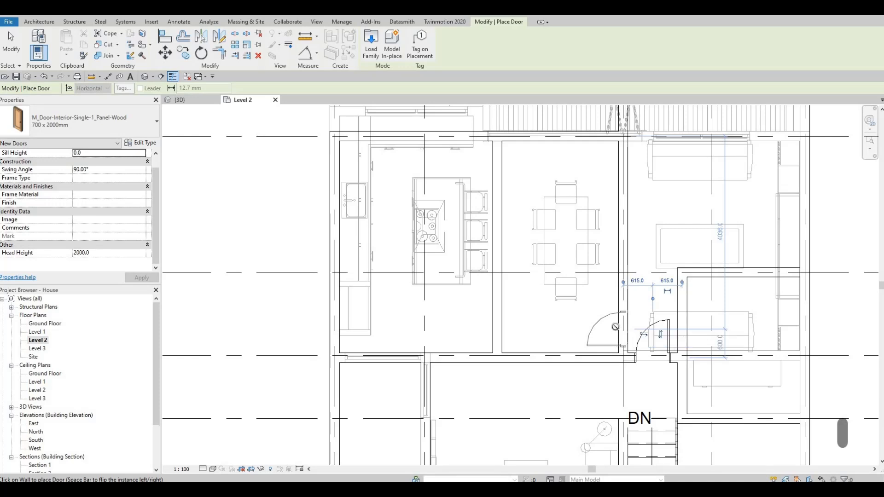
left_click(615, 327)
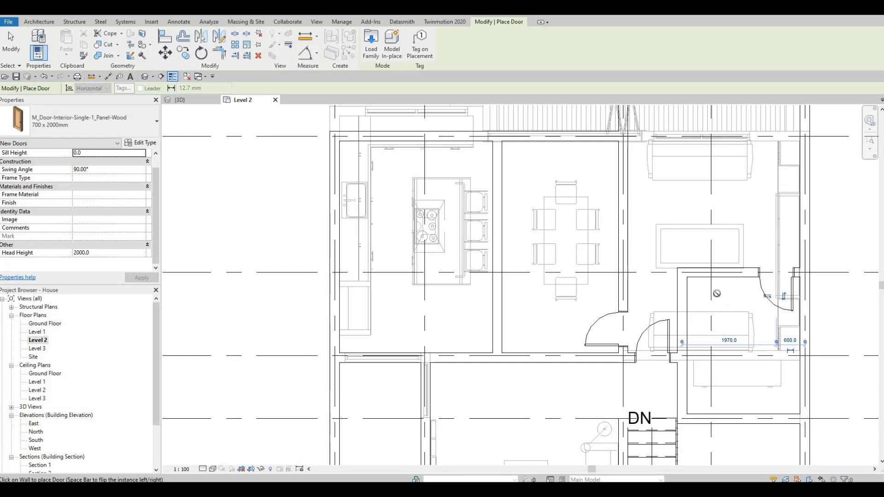
middle_click_drag(708, 277, 711, 275)
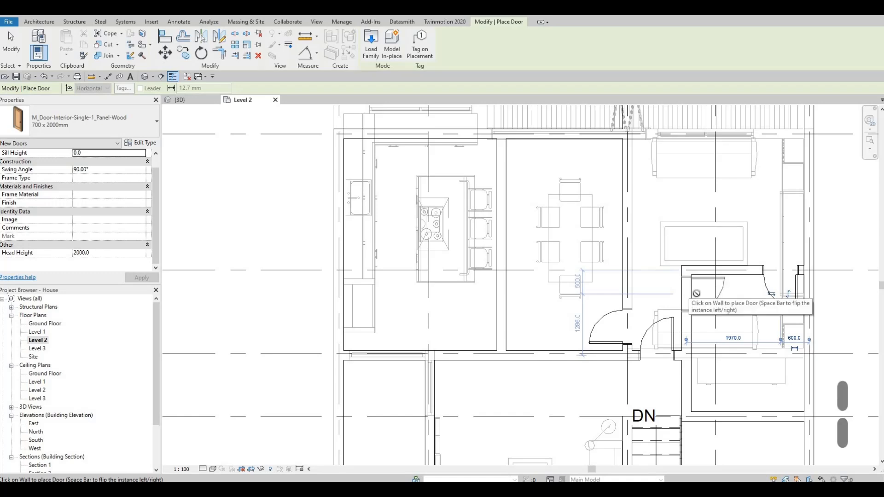
left_click(776, 300)
key("Escape")
key("Escape")
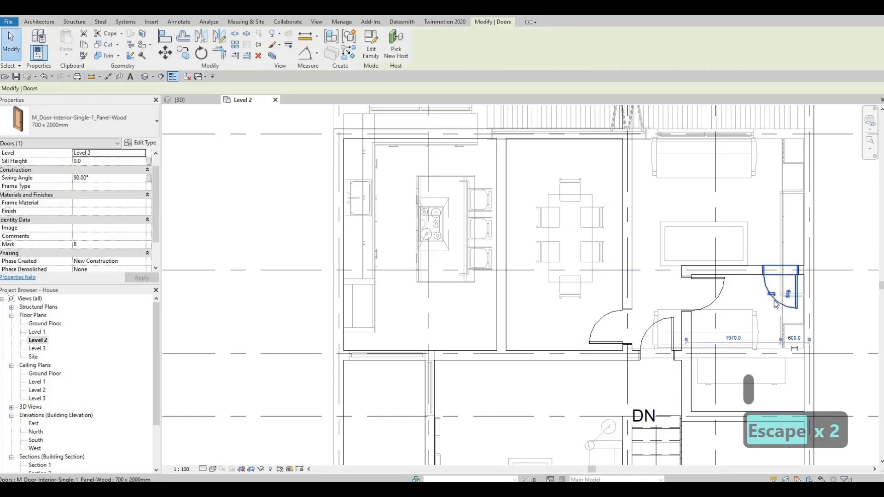
key("Delete")
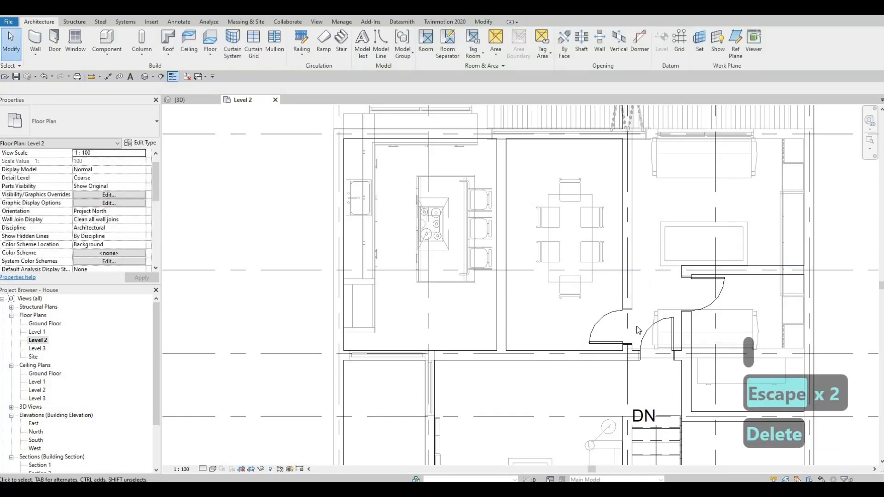
Create another similar door and place it in the wall along grid E west of the stair hall
key("Escape")
middle_click_drag(755, 286, 717, 223)
scroll(717, 223, "down", 1)
key("Escape")
left_click(719, 238)
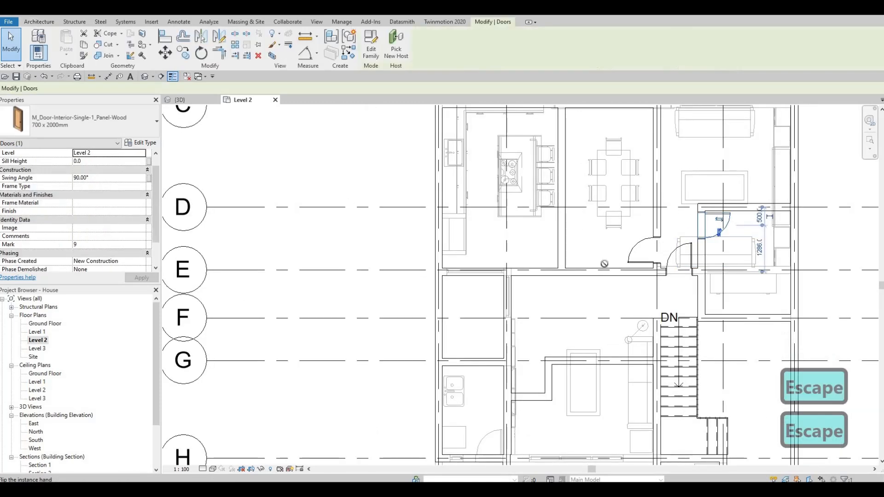
key("c")
key("s")
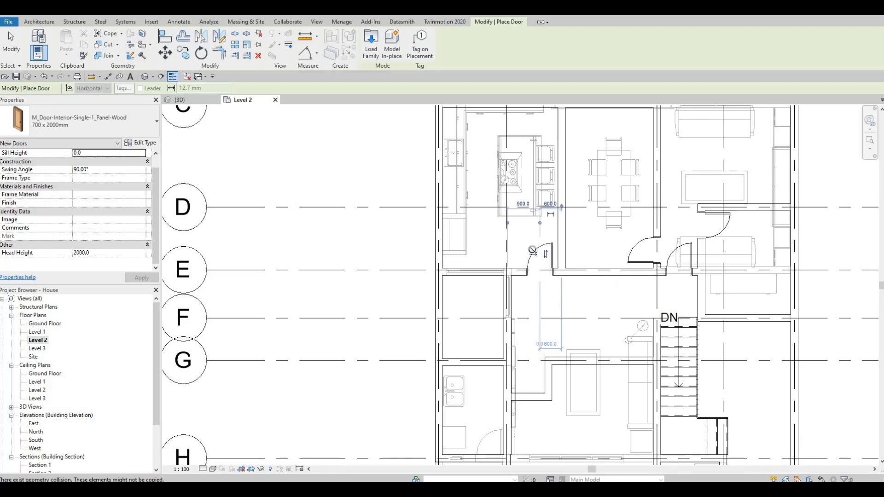
middle_click_drag(545, 256, 580, 248)
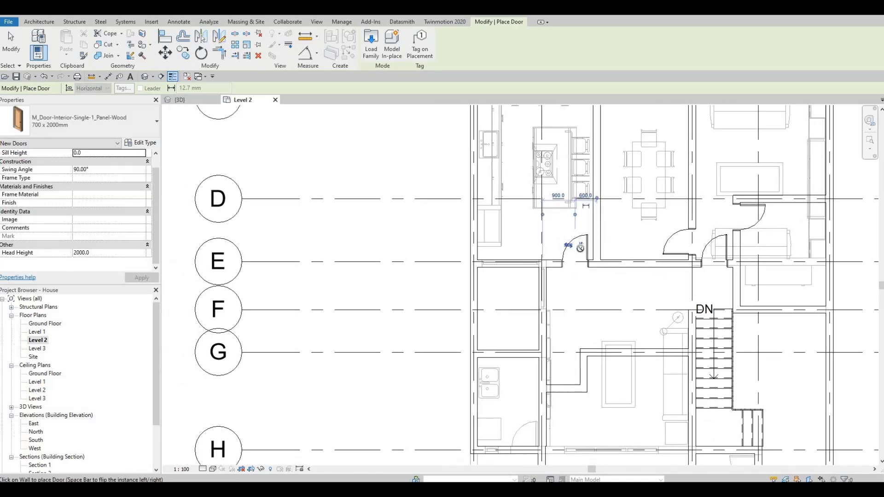
Place another interior door in the wall between the bathroom and the living area
middle_click_drag(607, 303, 611, 224)
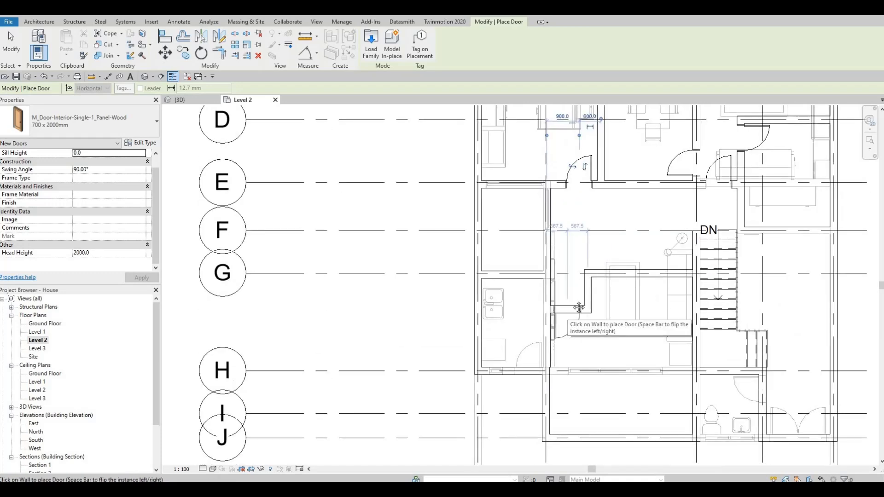
middle_click_drag(566, 315, 573, 259)
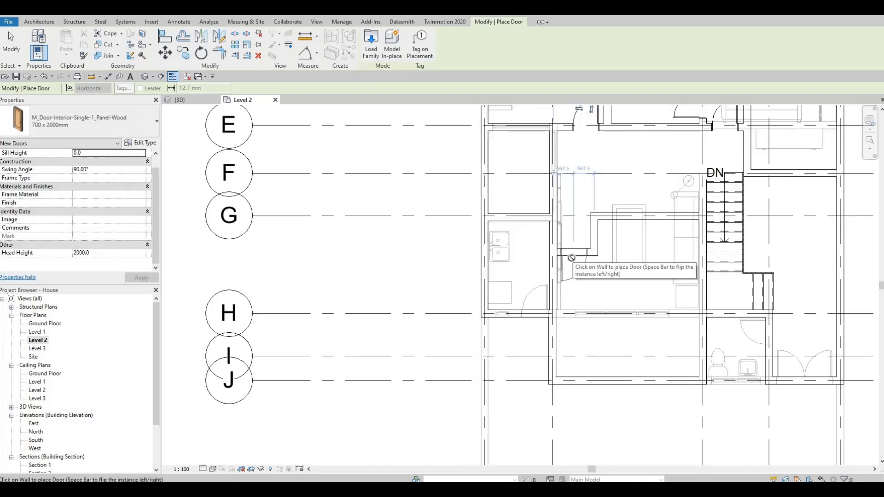
scroll(549, 238, "up", 4)
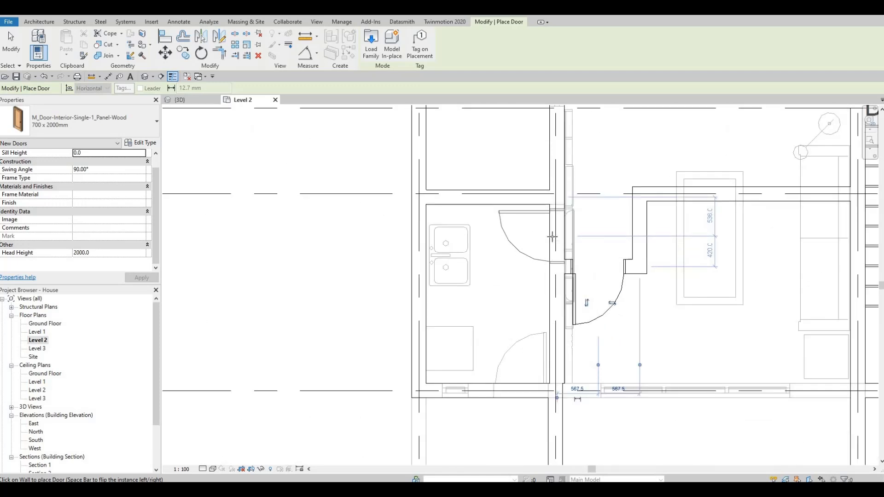
key("Escape")
key("Escape")
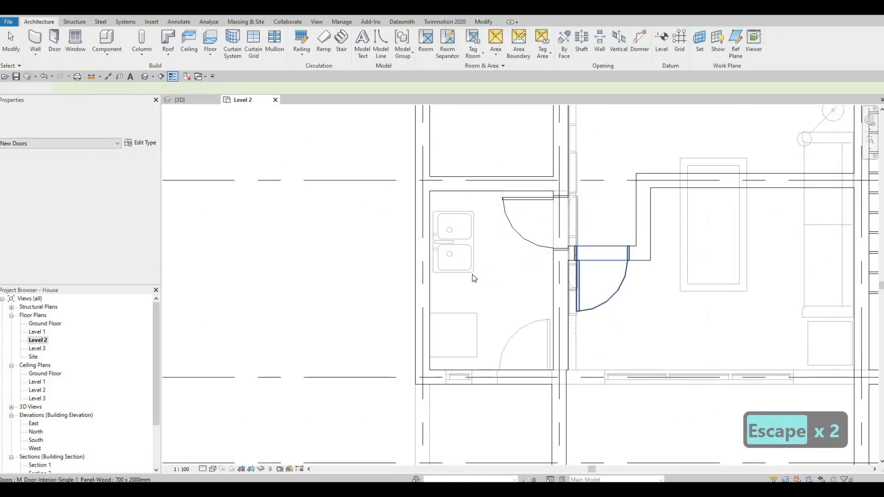
Set the short wall stub beside the new bathroom door 120 mm from the adjacent wall
scroll(534, 247, "down", 5)
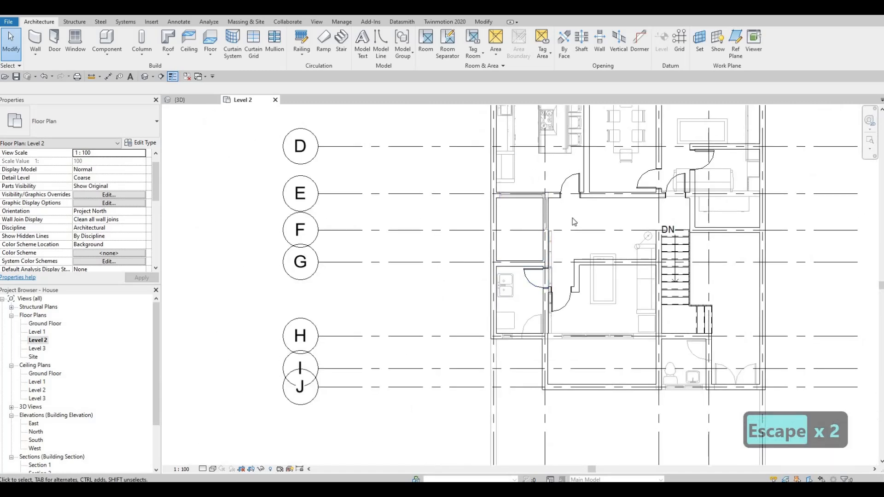
scroll(558, 311, "up", 5)
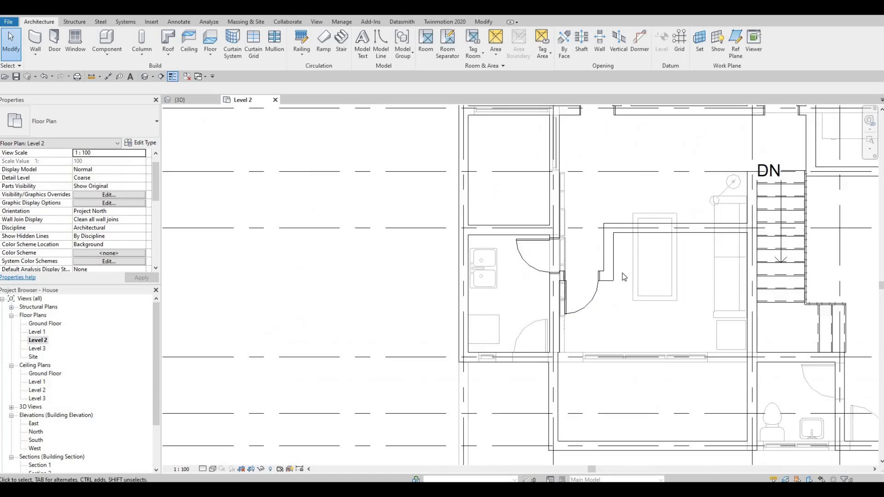
key("Escape")
key("Escape")
left_click(538, 265)
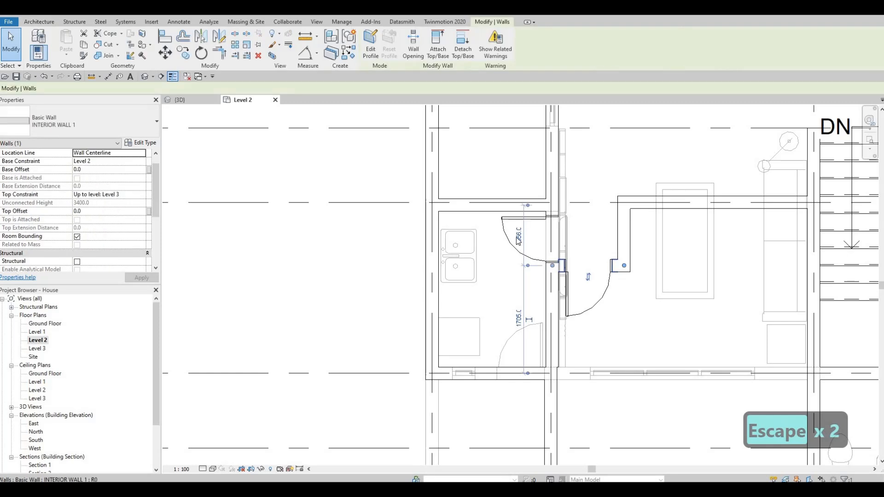
left_click(519, 237)
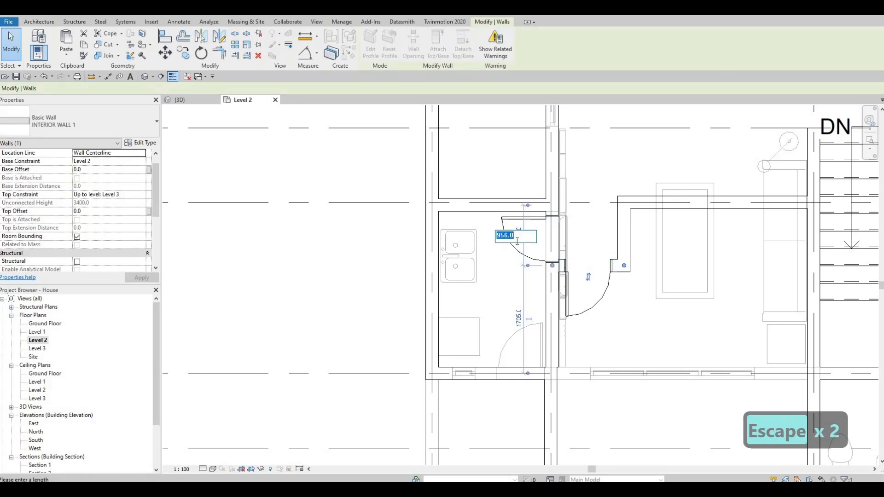
type("1200")
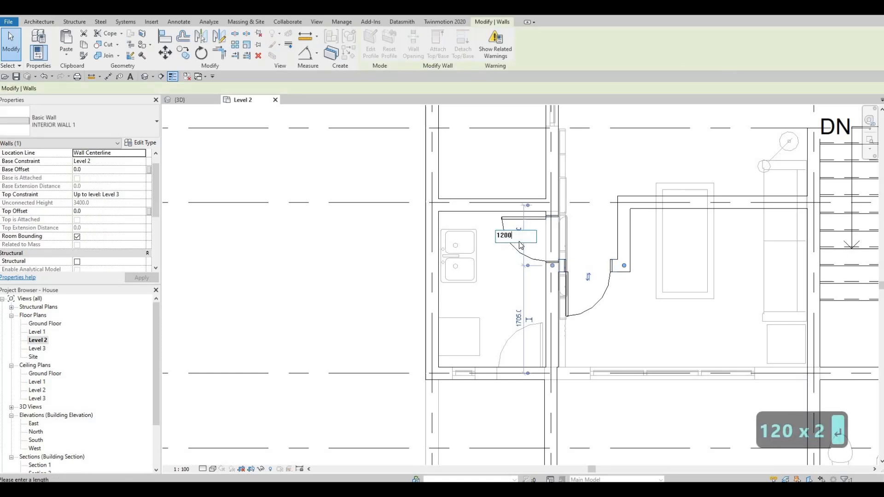
key("Return")
key("Escape")
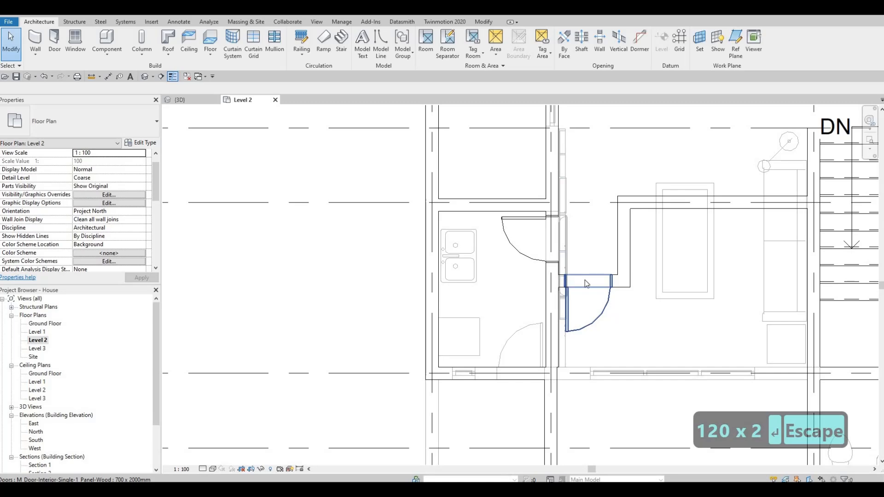
Set the vertical wall segment's temporary dimension beside the bathroom door to 1100 mm
left_click(529, 250)
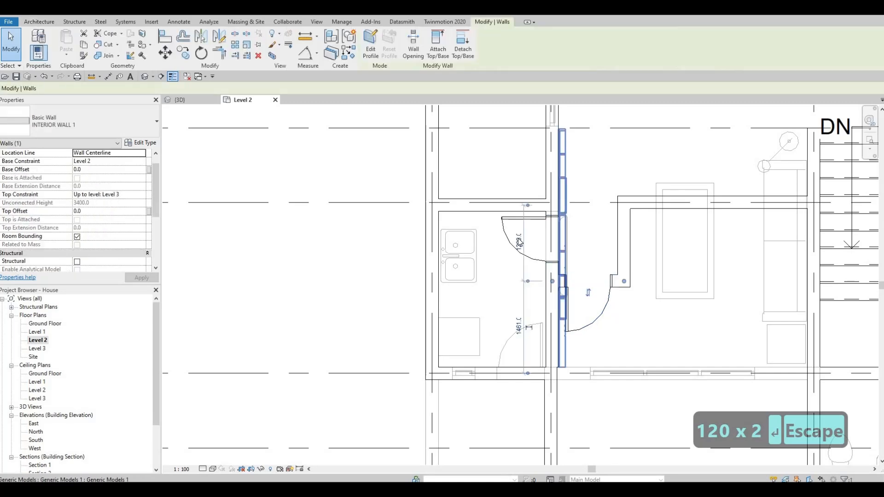
left_click(518, 239)
type("1100")
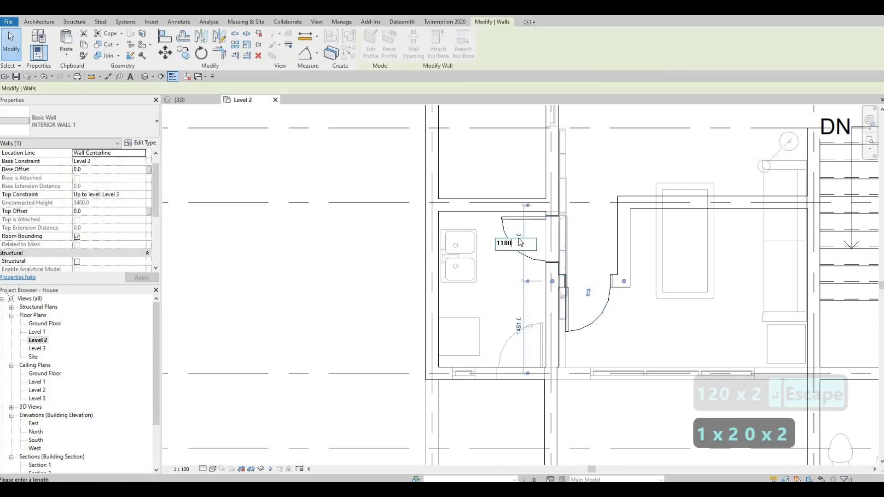
key("Return")
key("Escape")
key("Escape")
key("Escape")
middle_click_drag(532, 260, 552, 224)
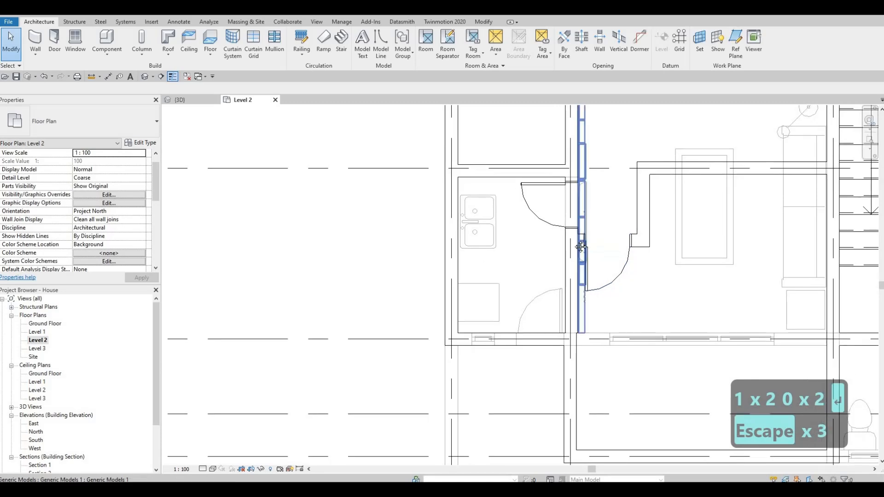
Examine the Level 2 walls and rooms around grids D to G
scroll(553, 225, "down", 3)
key("Escape")
middle_click_drag(642, 281, 559, 262)
scroll(574, 311, "down", 2)
key("Escape")
scroll(579, 236, "down", 1)
middle_click_drag(530, 201, 530, 249)
scroll(530, 249, "up", 1)
middle_click_drag(613, 253, 574, 278)
scroll(573, 230, "up", 1)
key("Escape")
scroll(554, 254, "down", 1)
middle_click_drag(582, 211, 585, 235)
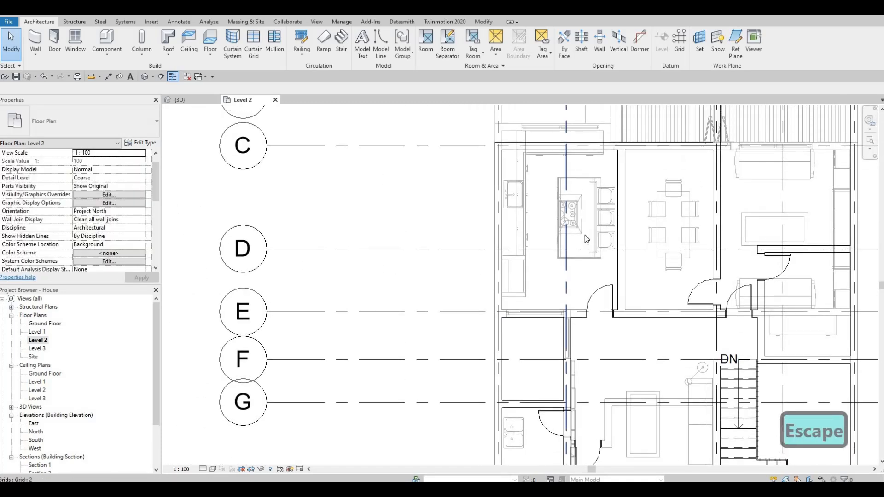
middle_click_drag(533, 264, 576, 236)
middle_click_drag(568, 271, 625, 283)
scroll(576, 244, "up", 3)
scroll(604, 258, "up", 4)
scroll(626, 264, "down", 1)
scroll(626, 258, "down", 4)
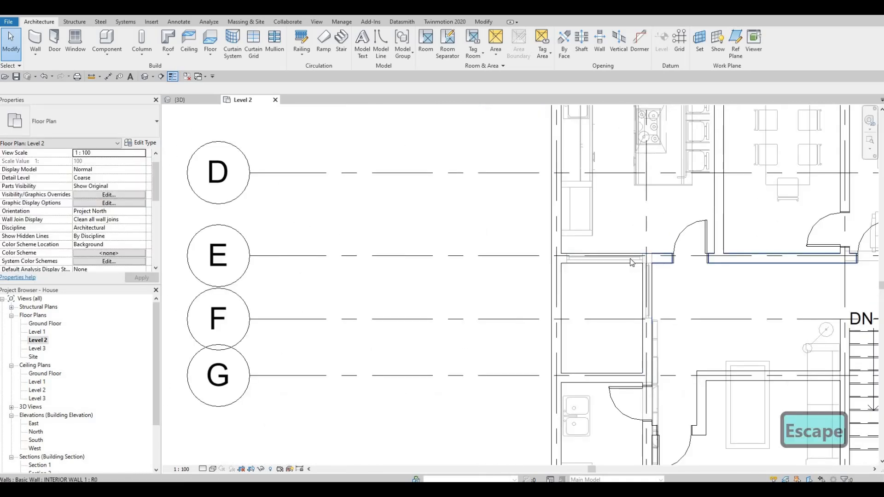
Create a similar interior wall starting from the grid E wall beside the kitchen door
middle_click_drag(663, 259, 635, 254)
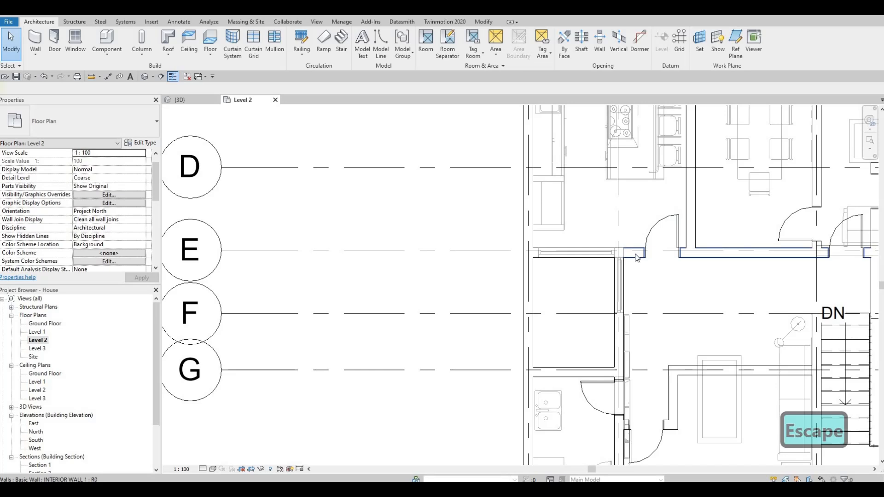
left_click(636, 257)
key("c")
key("s")
scroll(634, 249, "up", 1)
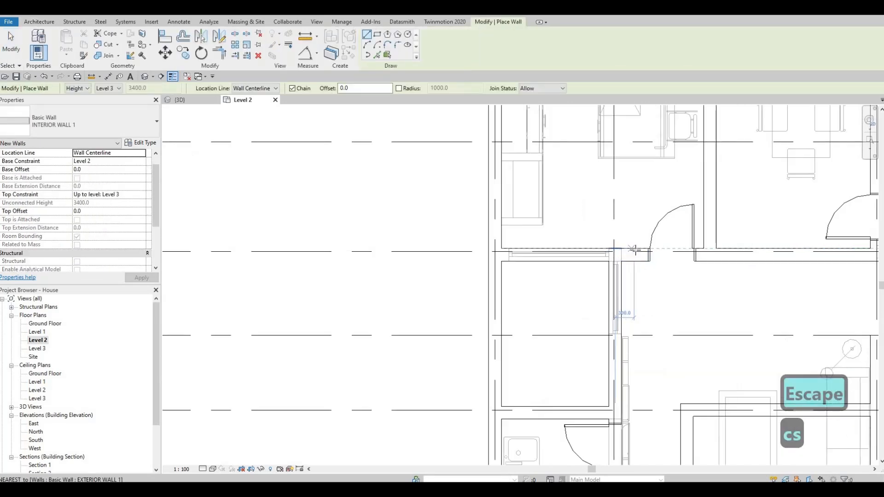
left_click(634, 249)
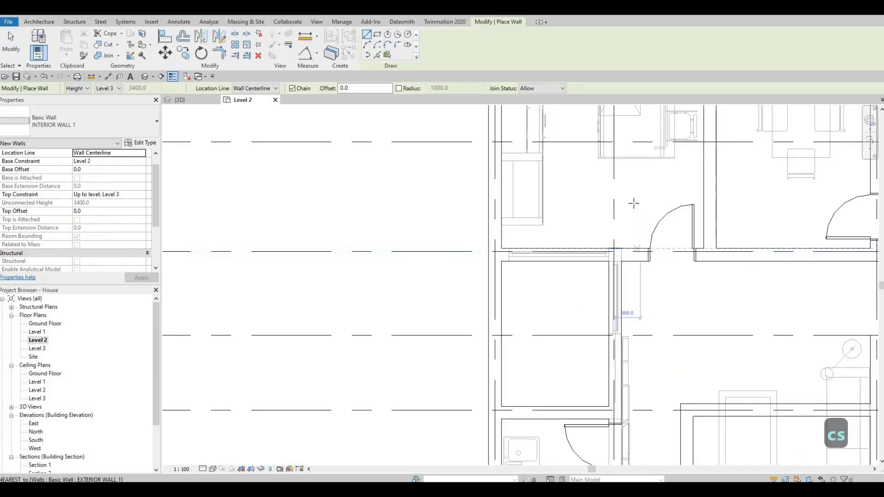
left_click(505, 203)
key("Escape")
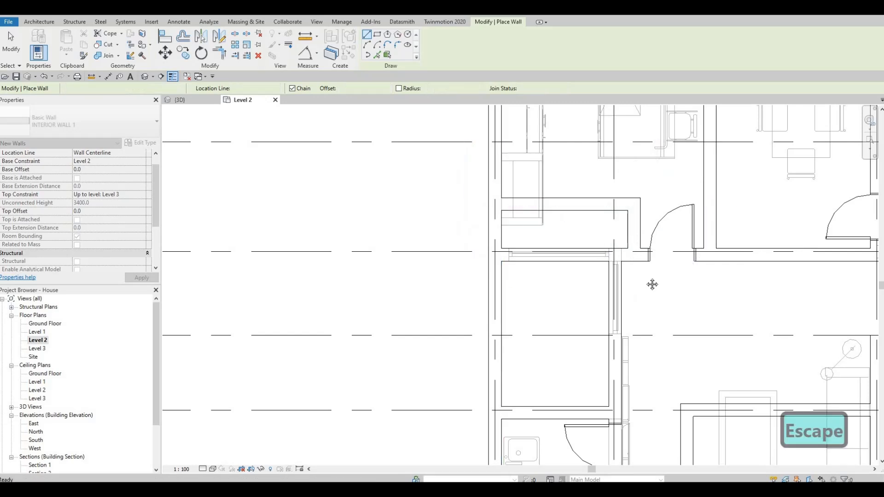
Draw a horizontal interior wall eastward from the wall jog by the bathroom door toward the stairs near grid G
middle_click_drag(665, 300, 659, 169)
middle_click_drag(683, 329, 609, 268)
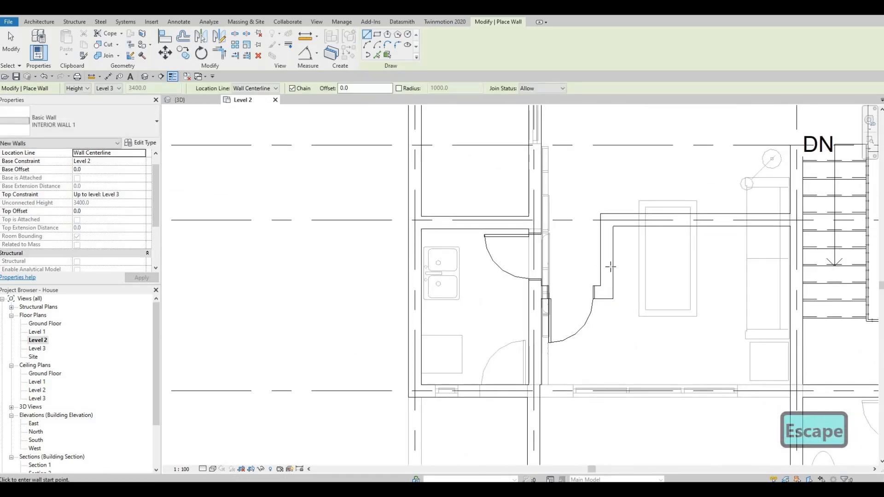
left_click(606, 267)
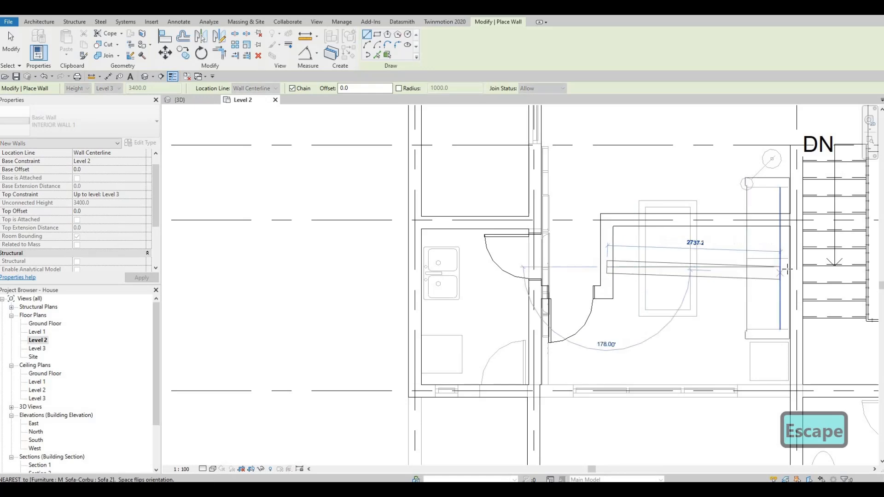
left_click(760, 270)
key("Escape")
key("Escape")
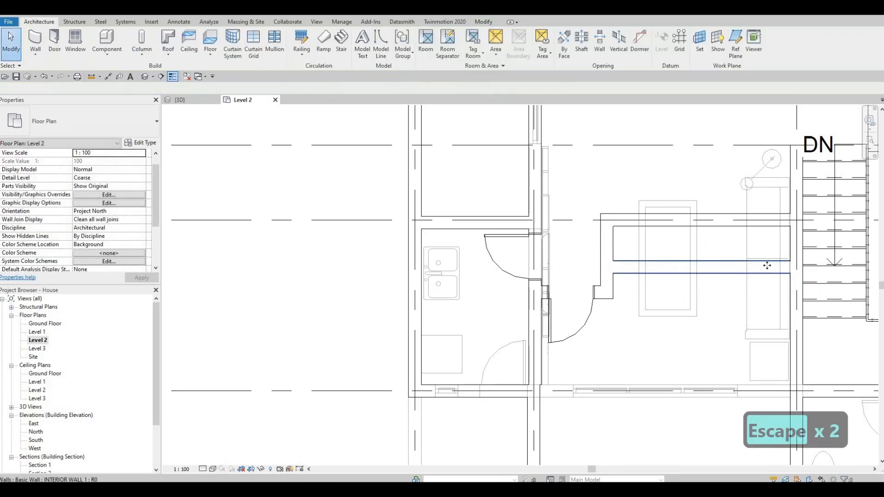
Set the new wall's temporary dimension to 800 mm
left_click(819, 242)
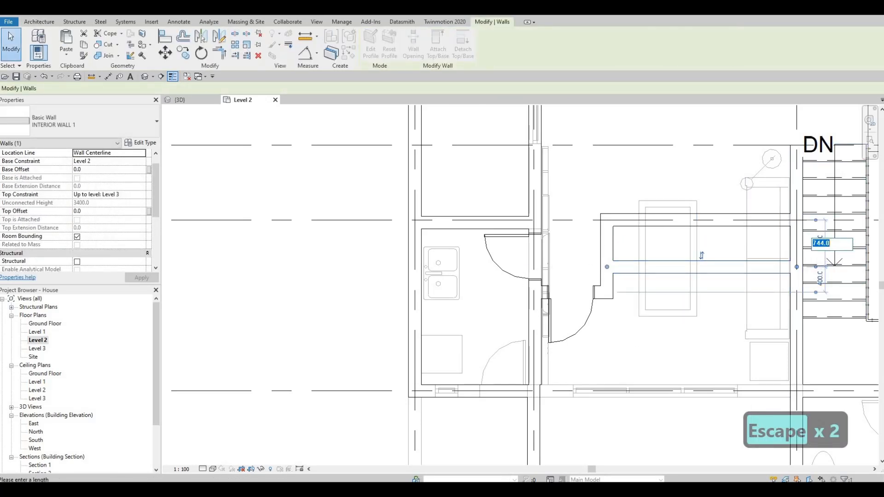
type("89")
key("BackSpace")
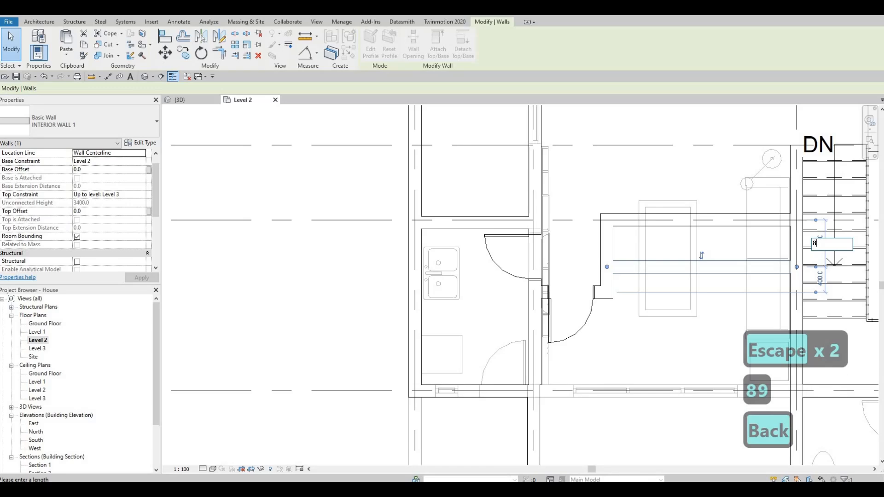
type("0")
key("Return")
key("Escape")
key("Escape")
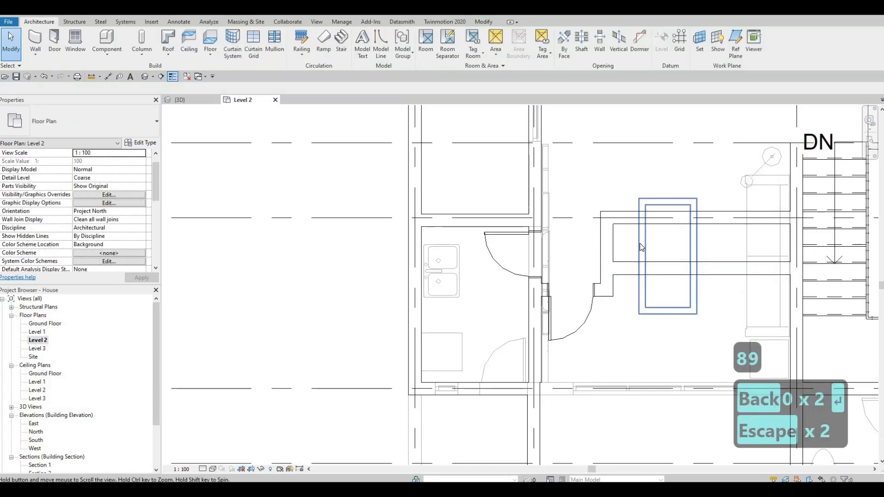
Load the M_Bed-Box family from the Furniture > Beds library folder
scroll(665, 264, "down", 1)
mouse_move(601, 294)
middle_mouse_down()
mouse_move(603, 305)
mouse_move(644, 295)
mouse_move(589, 290)
middle_mouse_up()
scroll(586, 288, "down", 1)
middle_click_drag(683, 280, 582, 288)
scroll(582, 288, "down", 1)
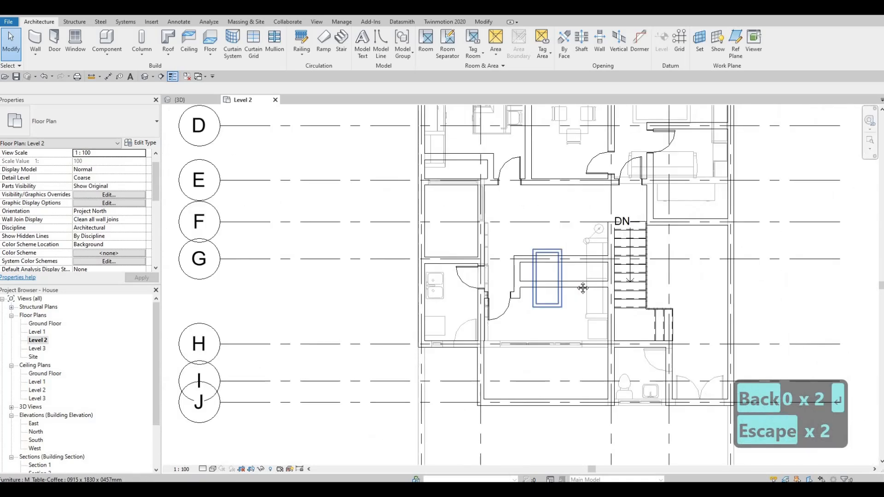
middle_click_drag(644, 252, 613, 270)
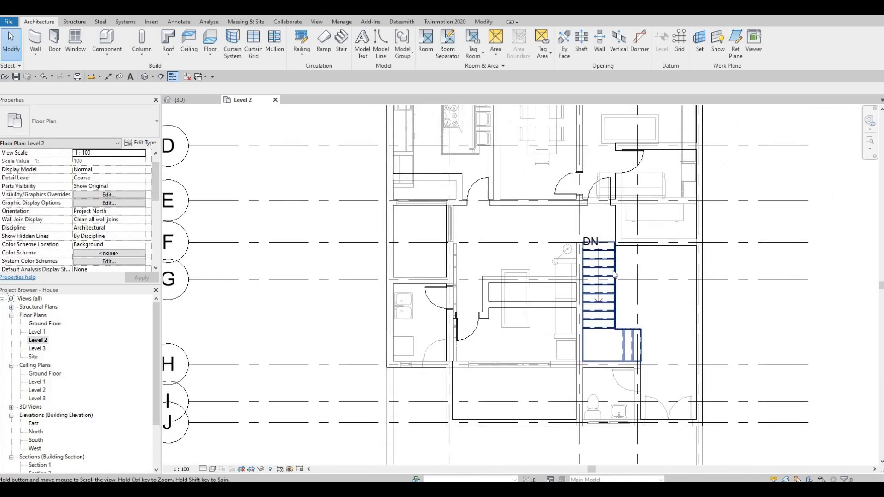
left_click(152, 22)
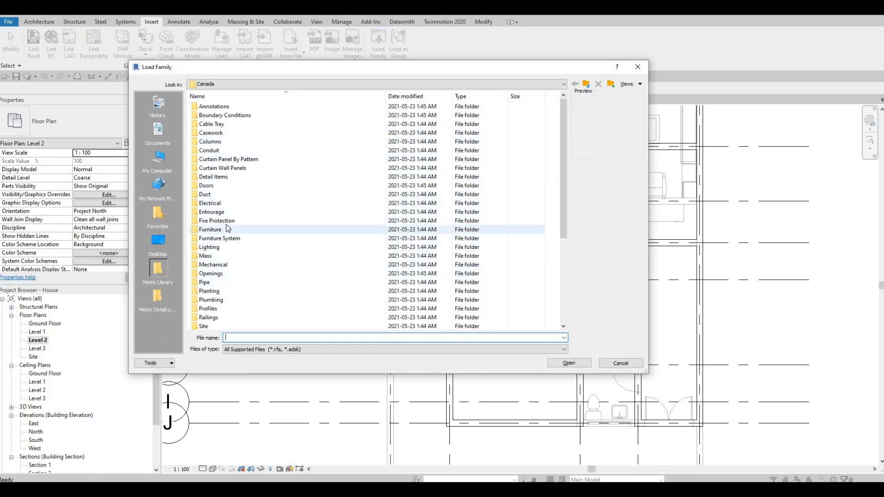
double_click(212, 229)
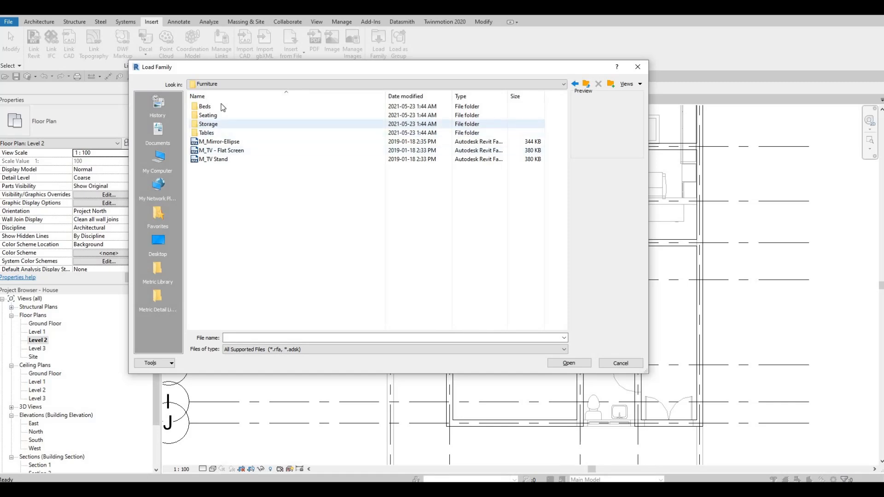
double_click(217, 106)
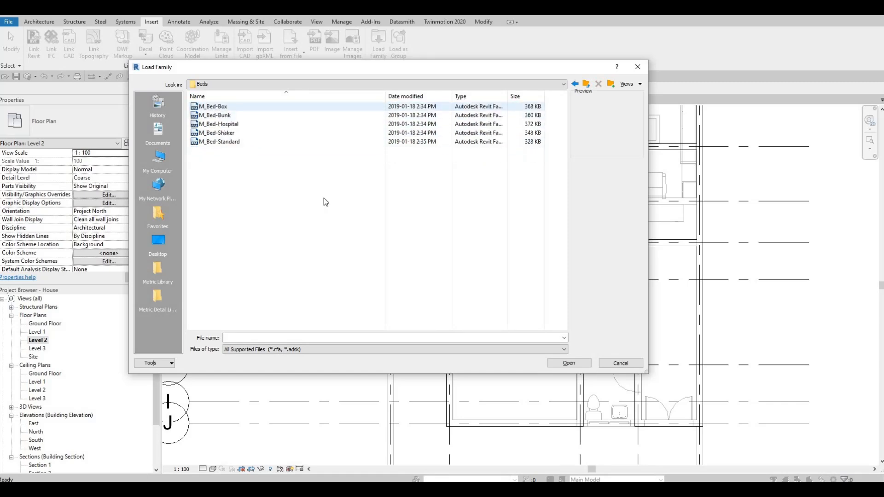
left_click(584, 363)
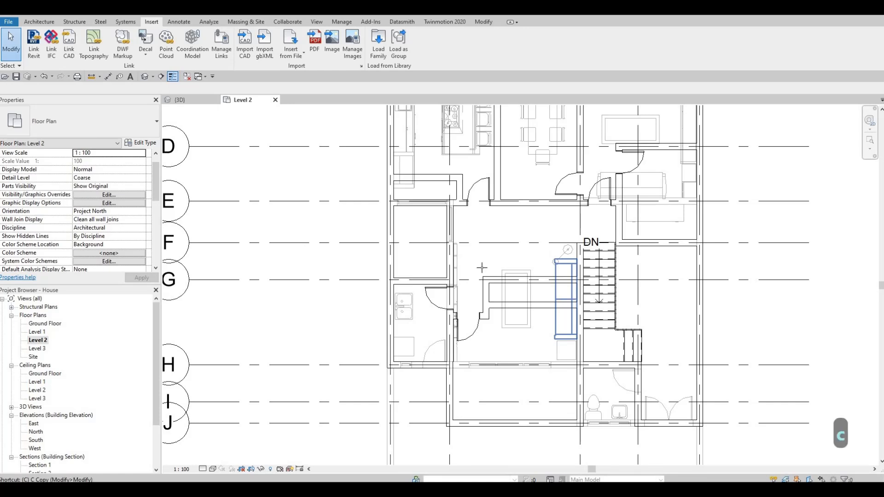
Place a rotated M_Bed-Box Queen bed near grid H, west of the bathroom
key("m")
left_click(78, 123)
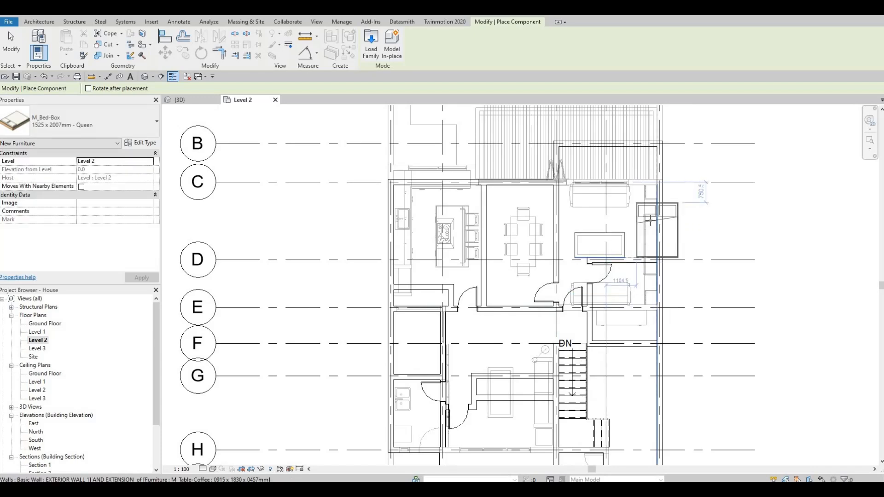
key("space")
key("space")
key("space")
key("space")
key("space")
scroll(631, 216, "up", 3)
key("space")
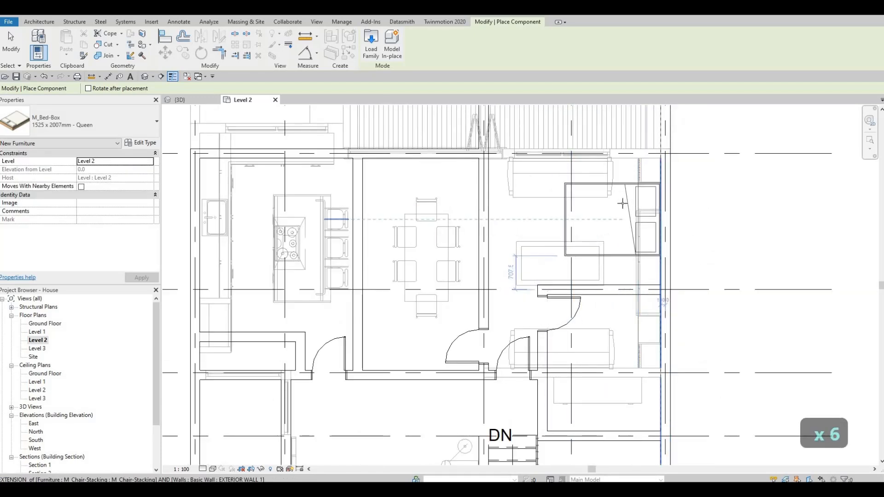
scroll(591, 231, "down", 3)
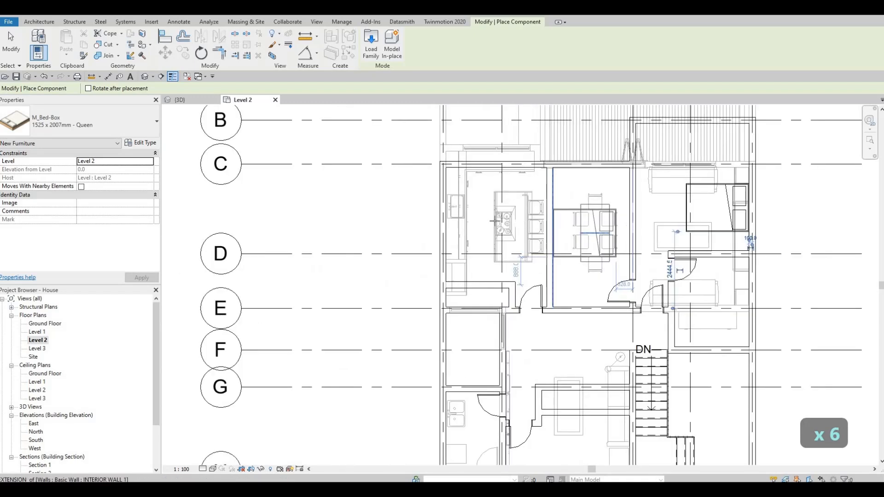
scroll(487, 213, "up", 4)
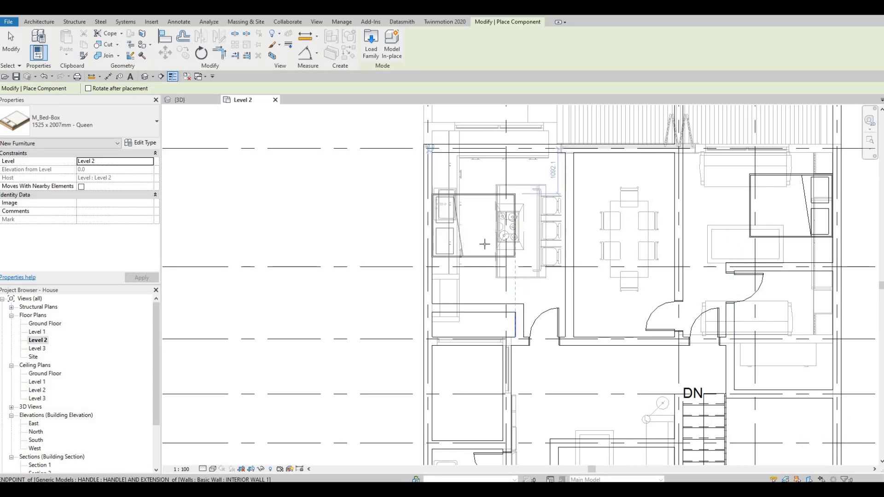
scroll(484, 244, "down", 2)
middle_click_drag(573, 438, 582, 240)
key("space")
key("space")
key("space")
key("space")
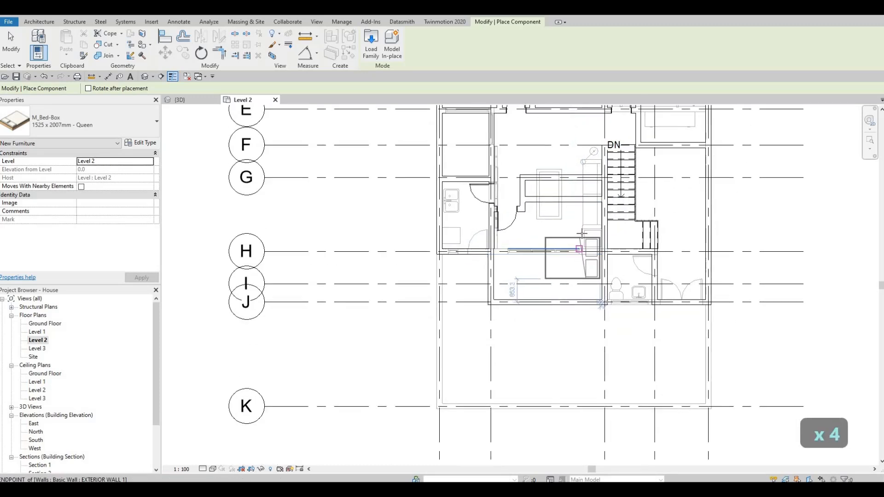
scroll(582, 235, "up", 1)
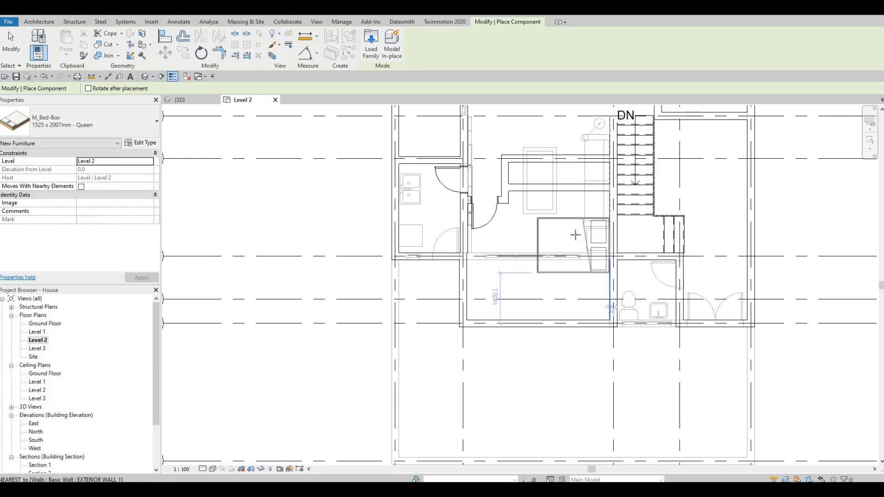
left_click(546, 243)
key("Escape")
Create a similar night stand and place it beside the new bed
key("Escape")
scroll(571, 284, "down", 1)
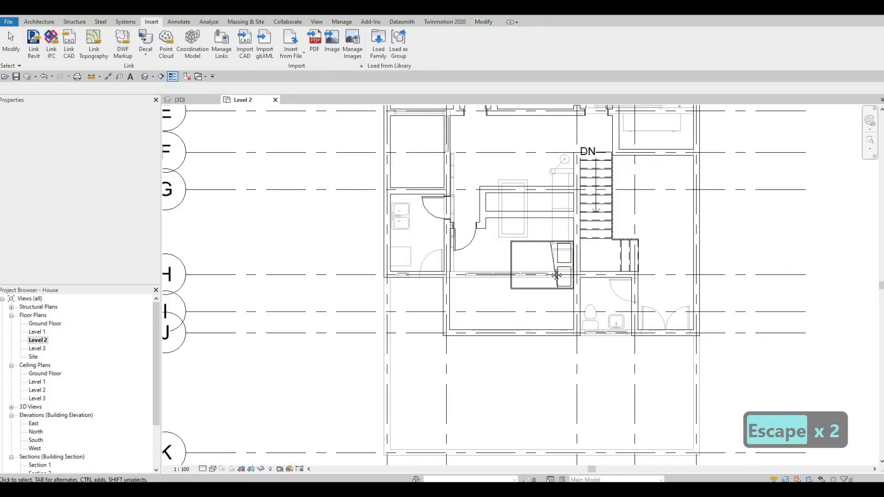
middle_click_drag(570, 281, 561, 288)
scroll(562, 288, "down", 1)
key("Escape")
middle_click_drag(561, 254, 566, 269)
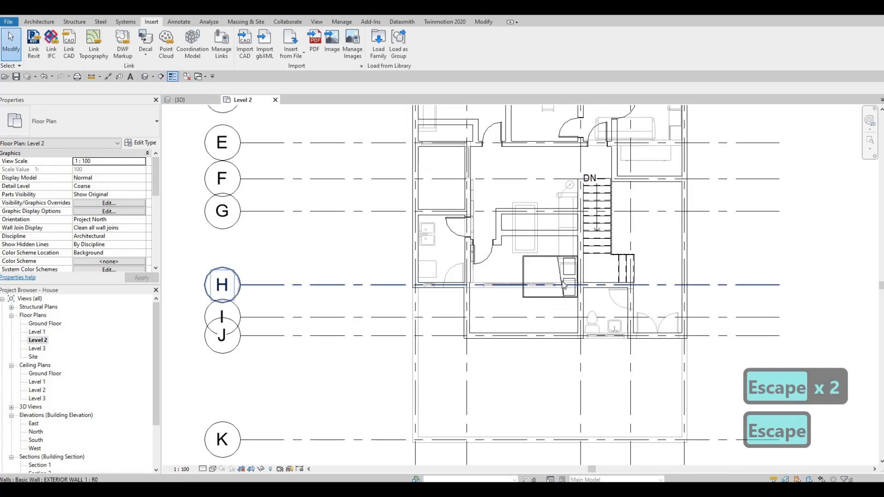
scroll(586, 270, "up", 4)
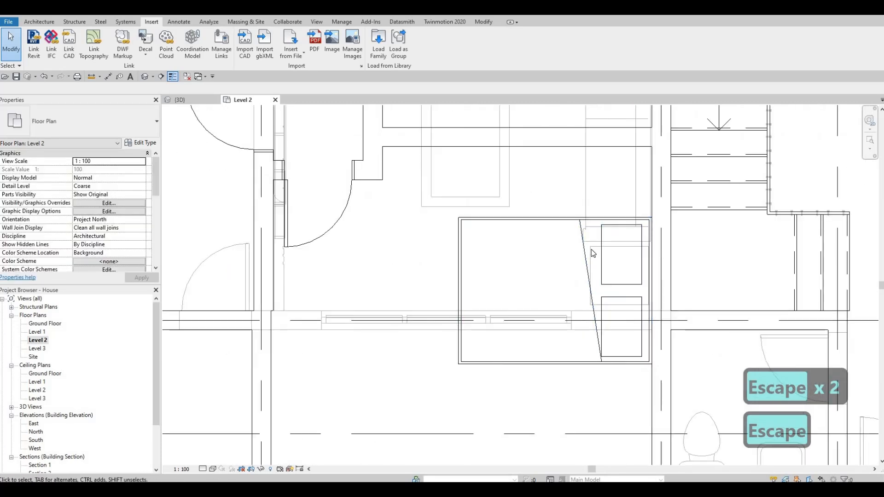
left_click(592, 253)
key("c")
key("s")
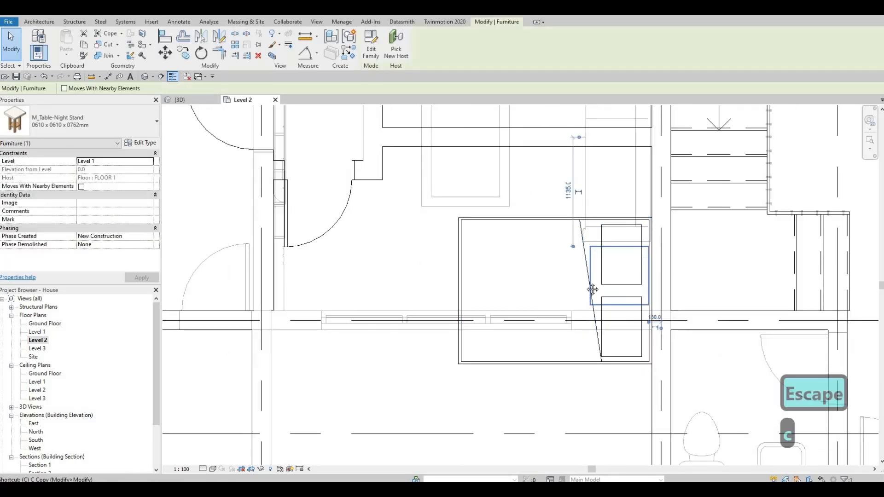
middle_click_drag(617, 315, 620, 248)
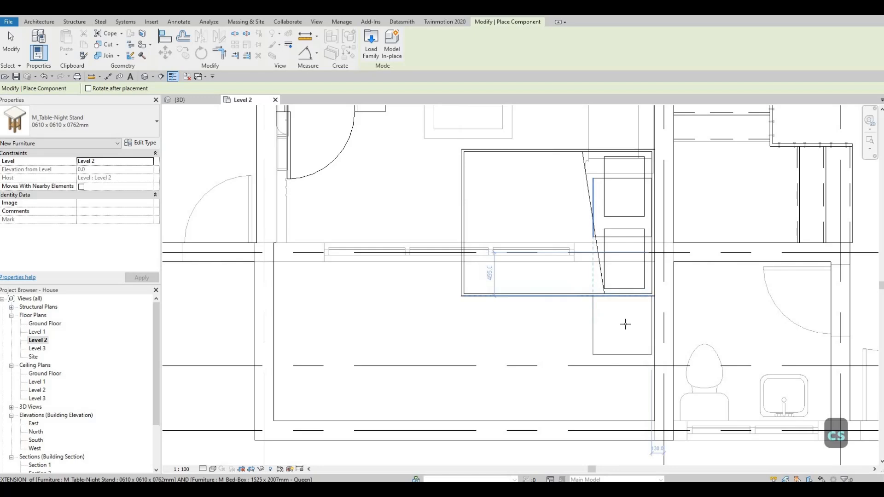
left_click(619, 323)
Place another night stand beside the bed in the northwest room near grid C
middle_click_drag(626, 110, 605, 200)
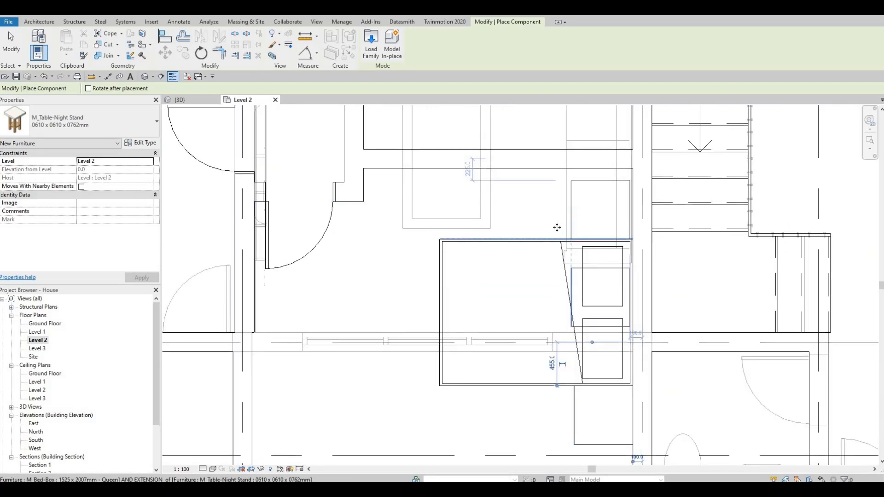
scroll(557, 228, "down", 5)
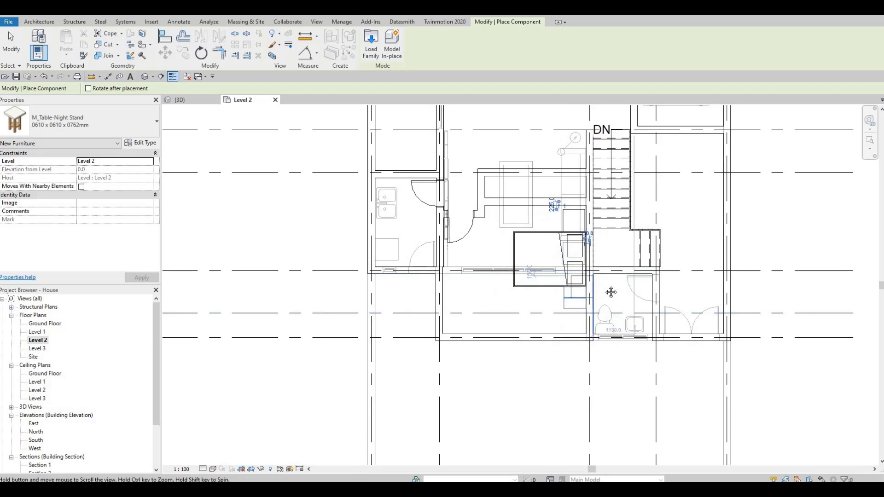
middle_click_drag(610, 292, 668, 255)
middle_click_drag(615, 265, 623, 316)
scroll(623, 316, "down", 1)
middle_click_drag(566, 211, 556, 288)
middle_click_drag(581, 232, 596, 283)
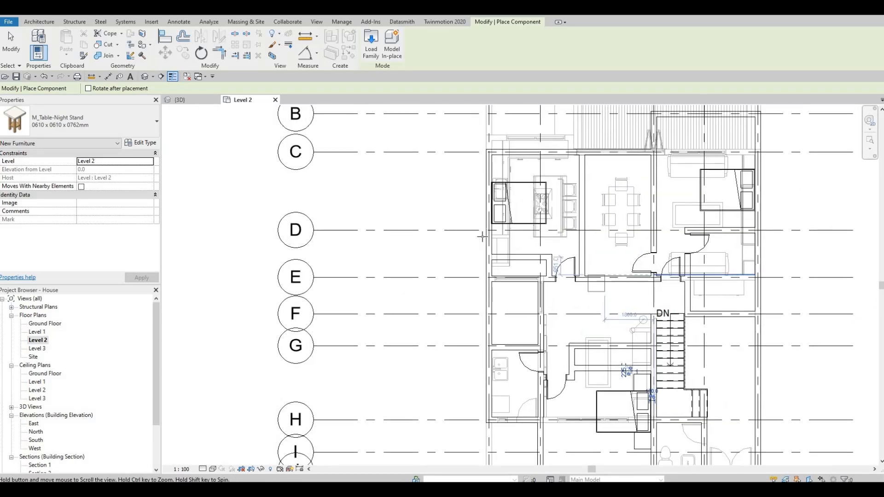
scroll(482, 236, "up", 4)
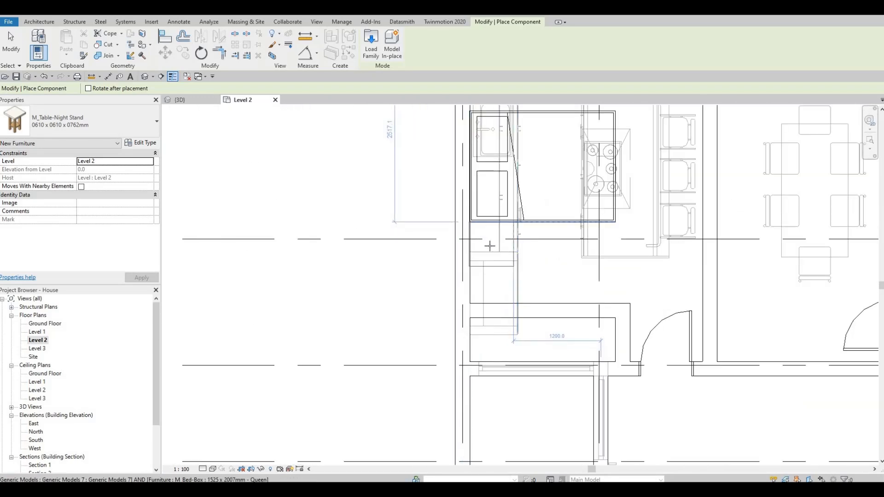
left_click(494, 251)
middle_click_drag(491, 174, 497, 300)
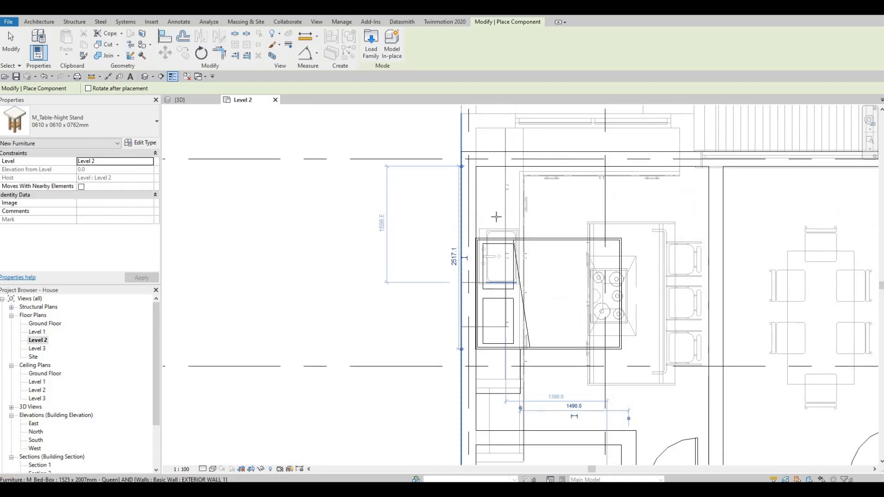
scroll(485, 219, "down", 5)
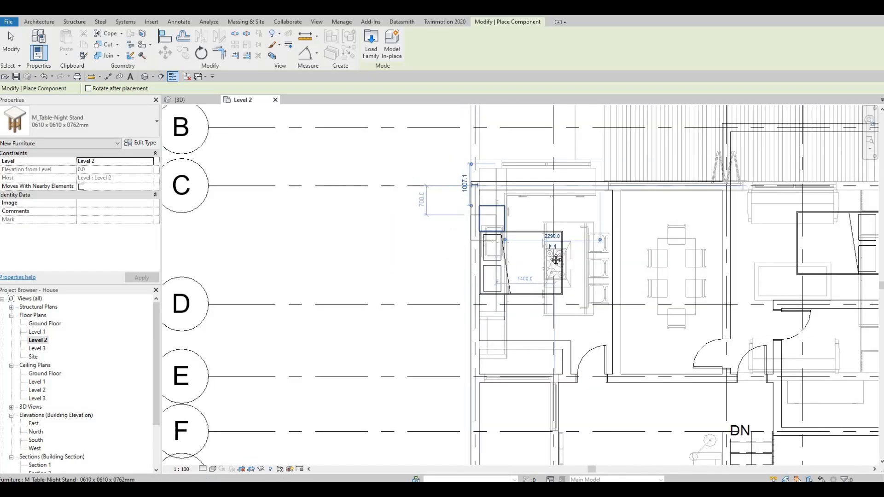
scroll(618, 272, "up", 5)
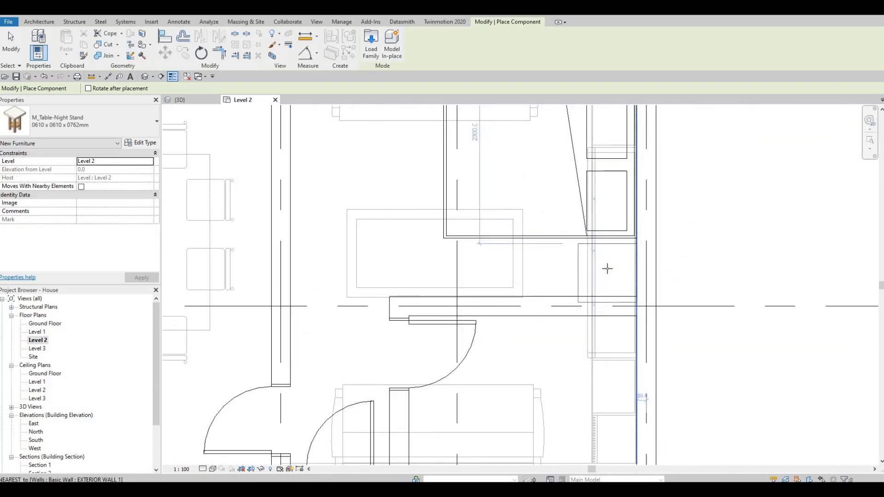
scroll(604, 236, "down", 2)
middle_click_drag(606, 133, 609, 230)
scroll(609, 208, "down", 1)
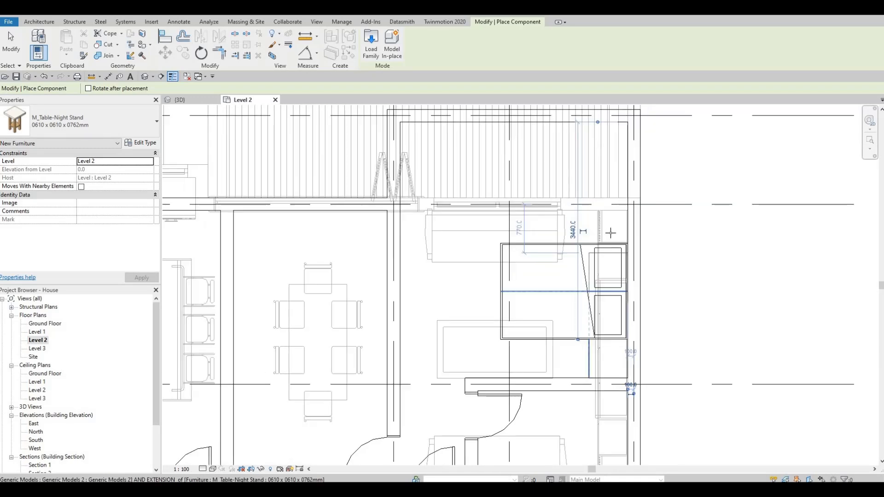
scroll(609, 231, "up", 3)
key("Escape")
key("Escape")
key("Escape")
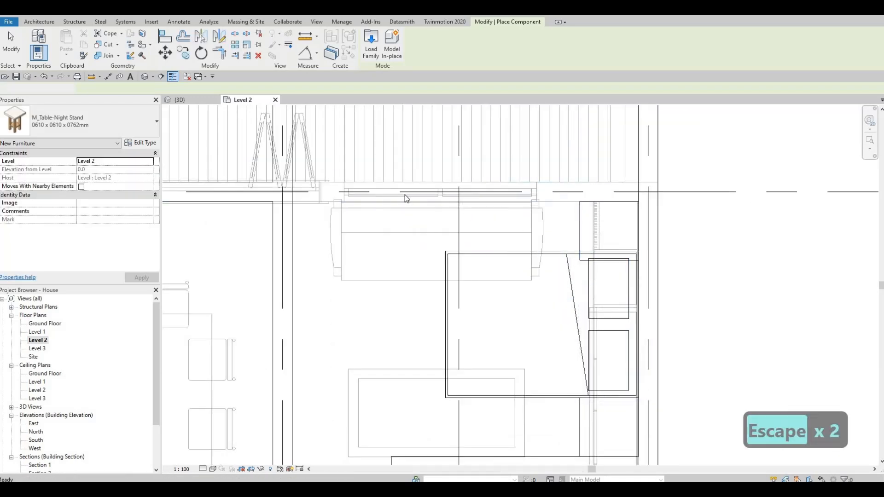
middle_click_drag(405, 195, 393, 135)
left_click_drag(394, 181, 675, 415)
key("m")
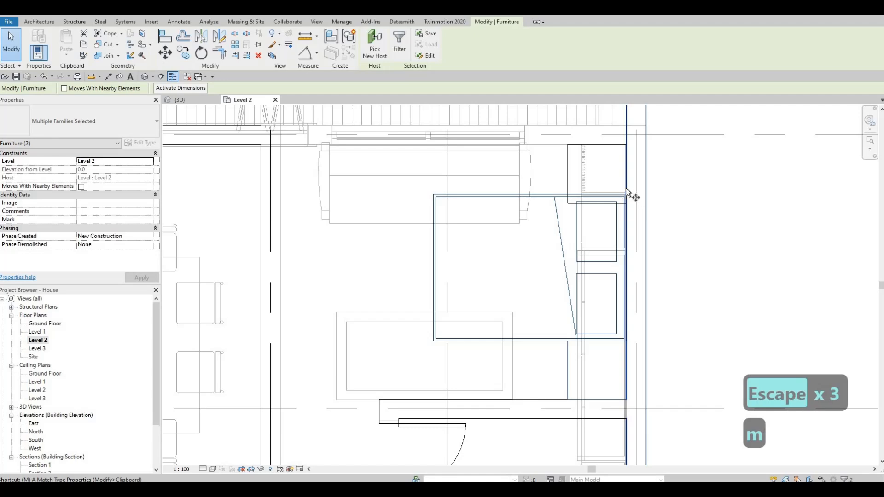
key("v")
scroll(626, 200, "up", 3)
left_click(626, 200)
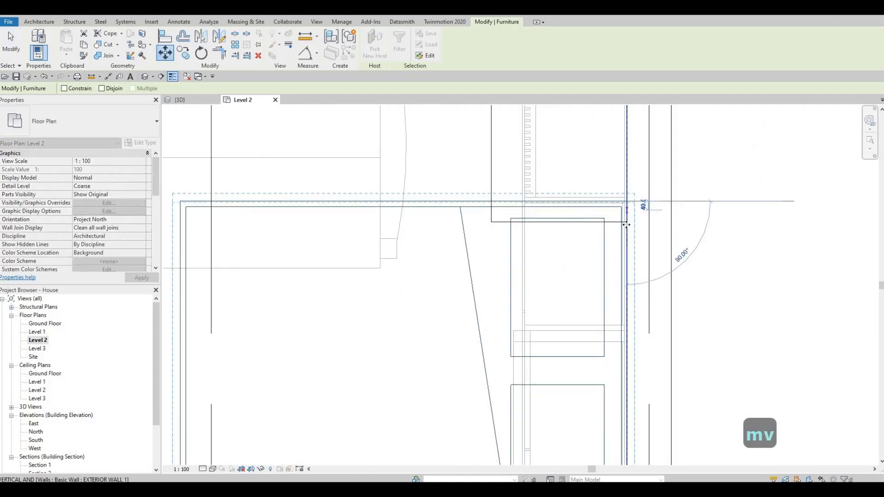
key("Escape")
Nudge the interior wall and its door slightly south in the northeast bedroom
scroll(506, 230, "down", 4)
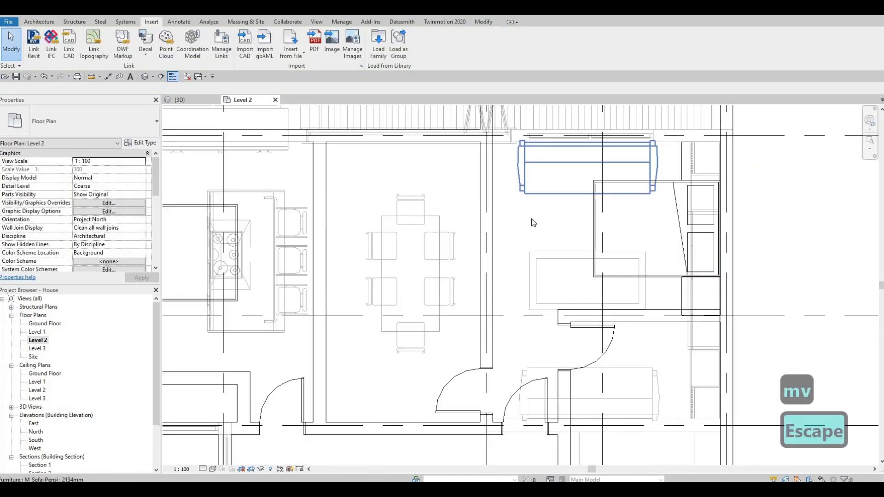
scroll(566, 242, "down", 3)
middle_click_drag(559, 271, 689, 235)
scroll(601, 239, "down", 1)
scroll(599, 252, "down", 1)
scroll(651, 252, "up", 4)
key("Escape")
scroll(661, 254, "down", 2)
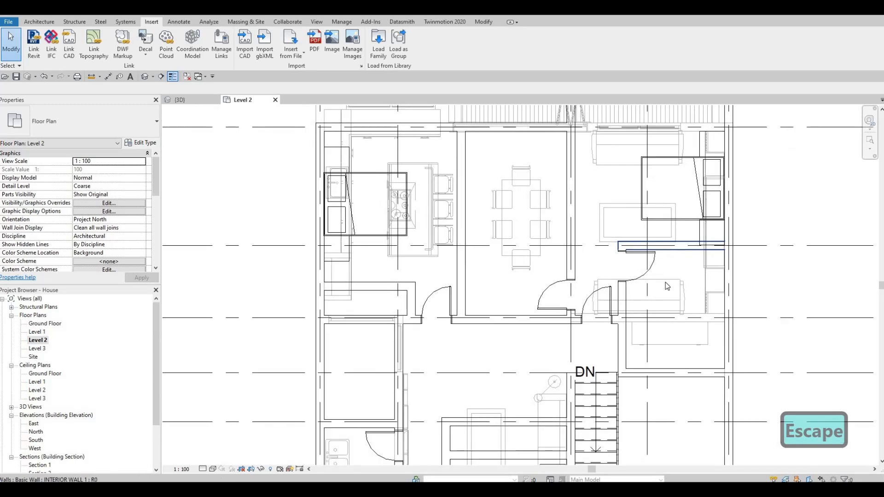
middle_click_drag(668, 286, 672, 271)
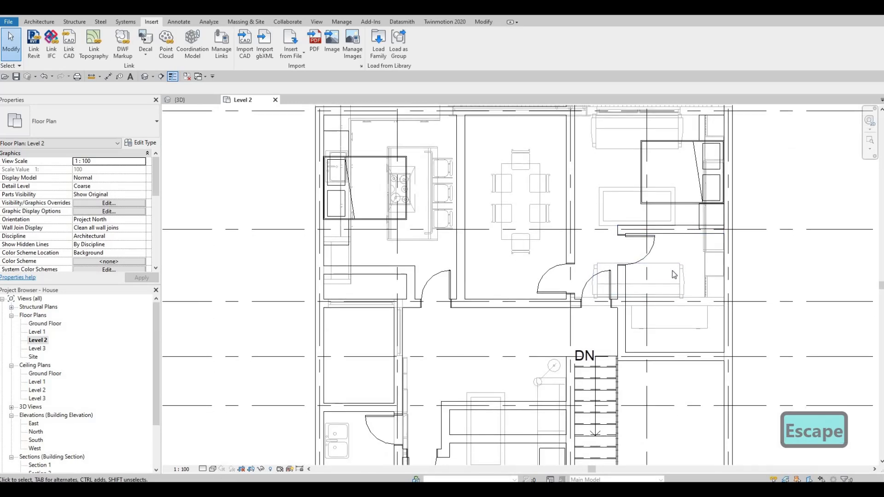
middle_click_drag(676, 225, 677, 220)
key("Escape")
left_click(679, 222)
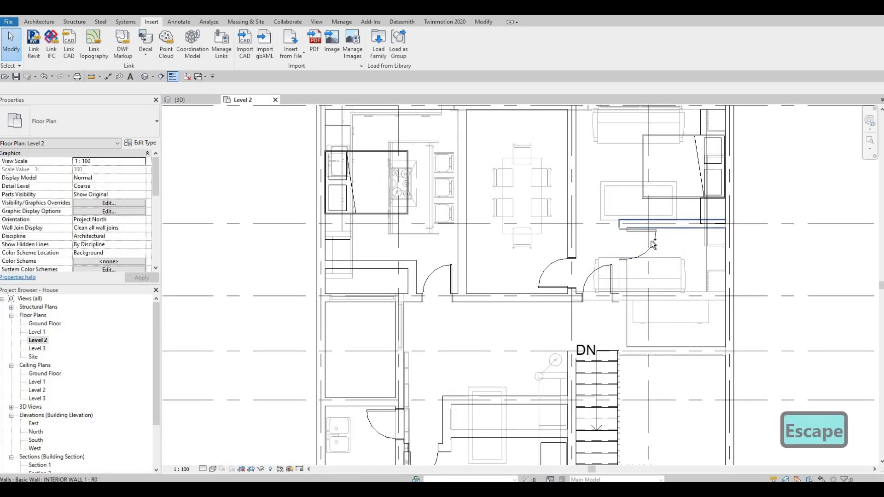
left_click(689, 251, "ctrl")
scroll(690, 251, "up", 2)
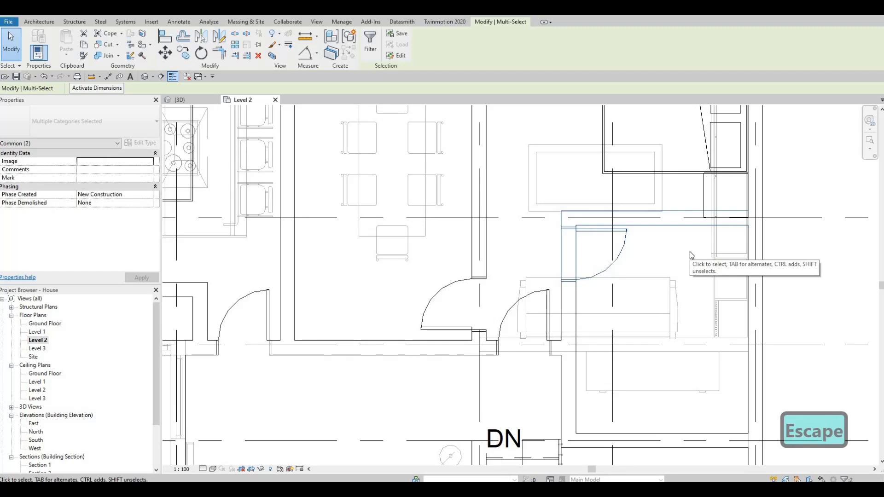
key("Down")
key("Down")
key("Down")
key("Down")
key("Down")
key("Down")
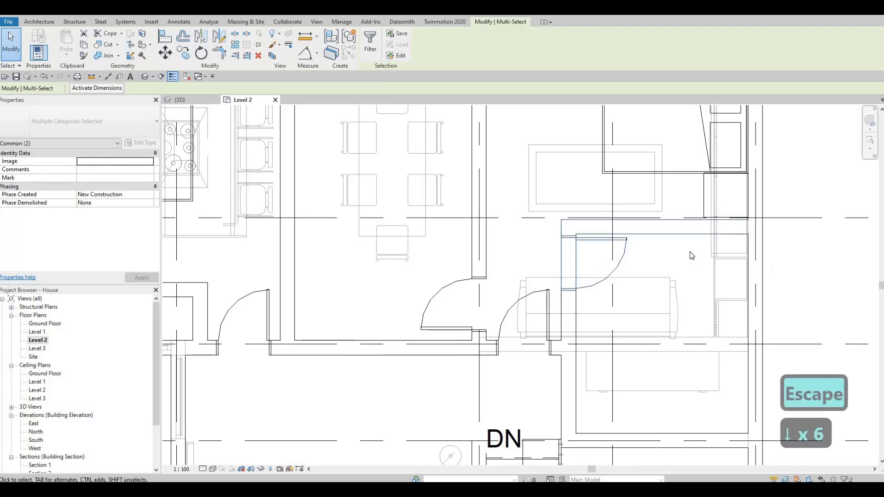
key("Escape")
key("Escape")
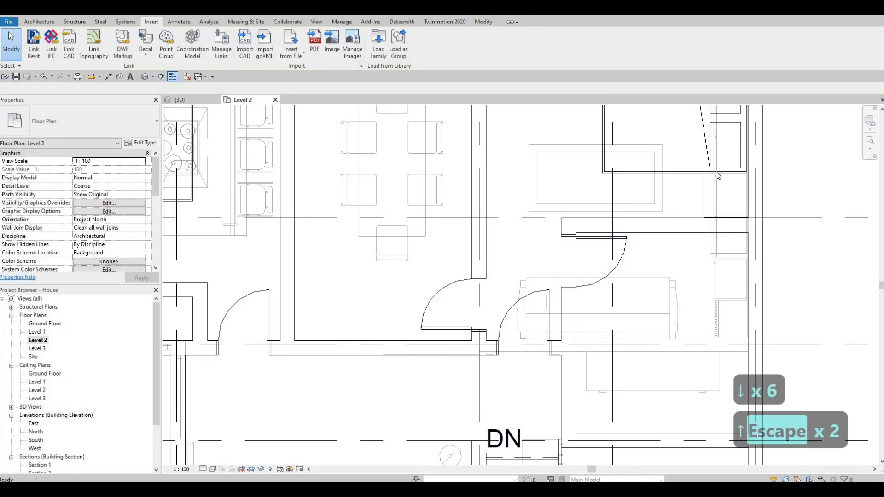
Nudge the northeast bedroom's night stand slightly south against the wall
scroll(697, 184, "up", 3)
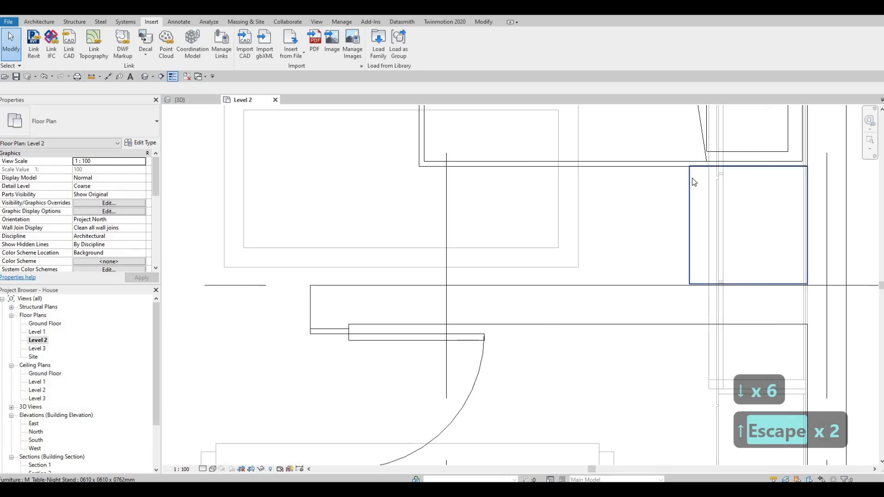
left_click(692, 177)
key("Down")
key("Escape")
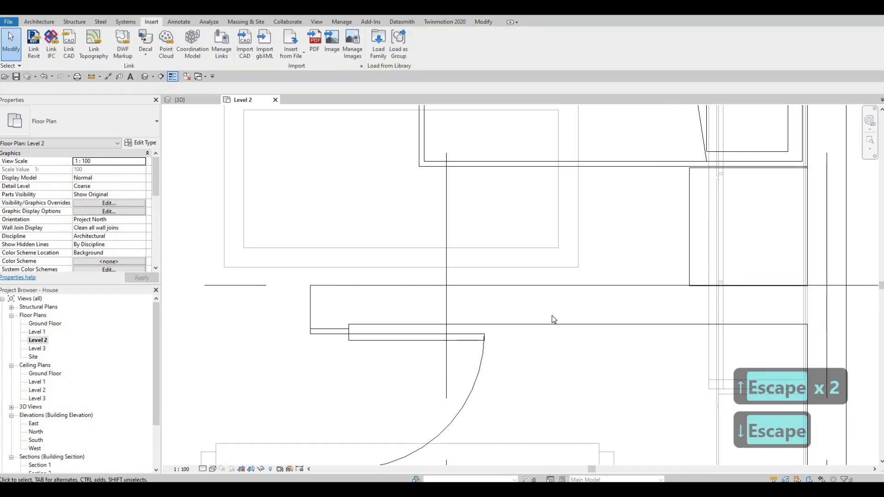
left_click(564, 324)
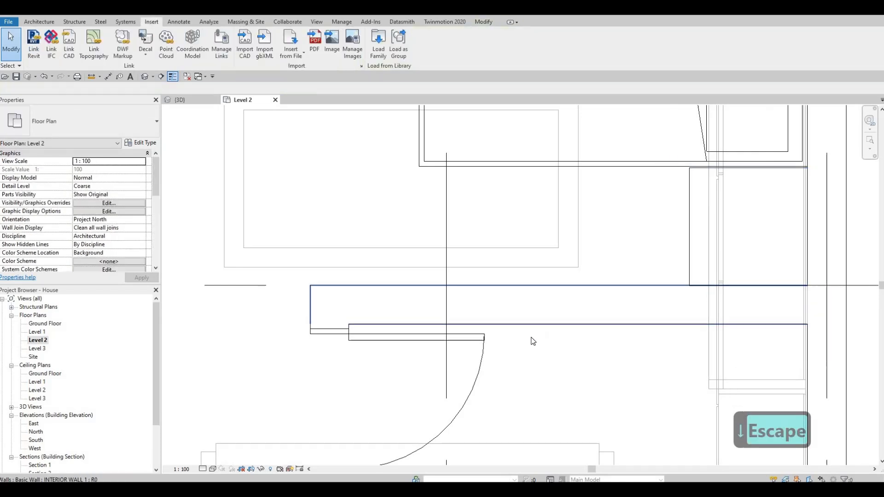
left_click(487, 352, "ctrl")
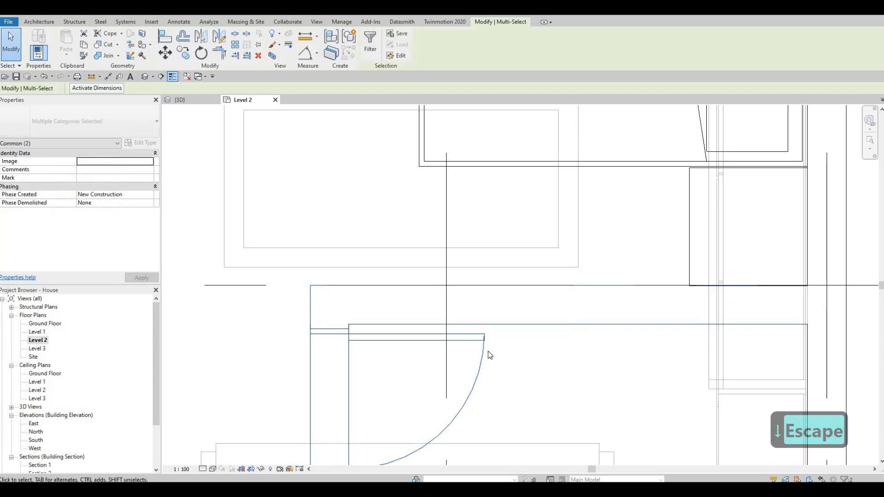
scroll(488, 349, "down", 2)
key("Escape")
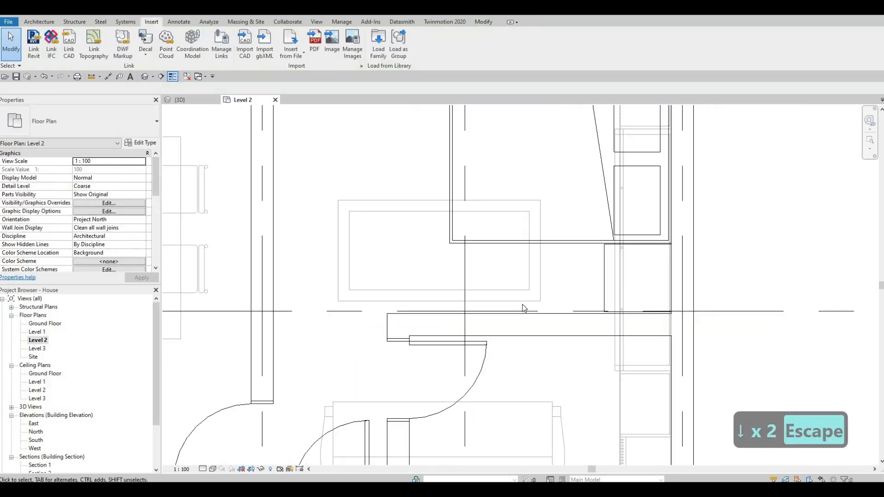
Inspect the stairs and bathroom area around grids D to J of the floor plan
middle_click_drag(572, 310, 668, 231)
key("Escape")
scroll(616, 308, "down", 1)
middle_click_drag(616, 309, 652, 276)
scroll(617, 330, "down", 2)
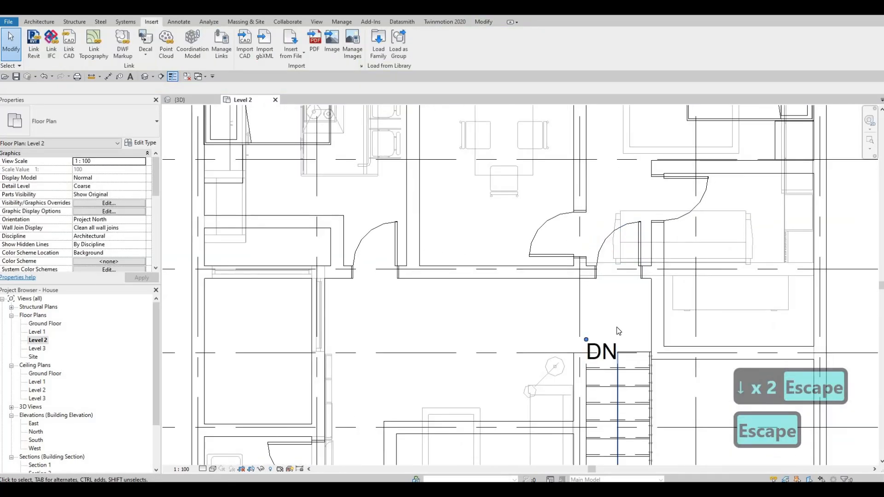
scroll(617, 330, "down", 1)
middle_click_drag(643, 391, 656, 348)
scroll(640, 282, "down", 1)
middle_click_drag(640, 281, 646, 252)
key("Escape")
middle_click_drag(651, 399, 627, 312)
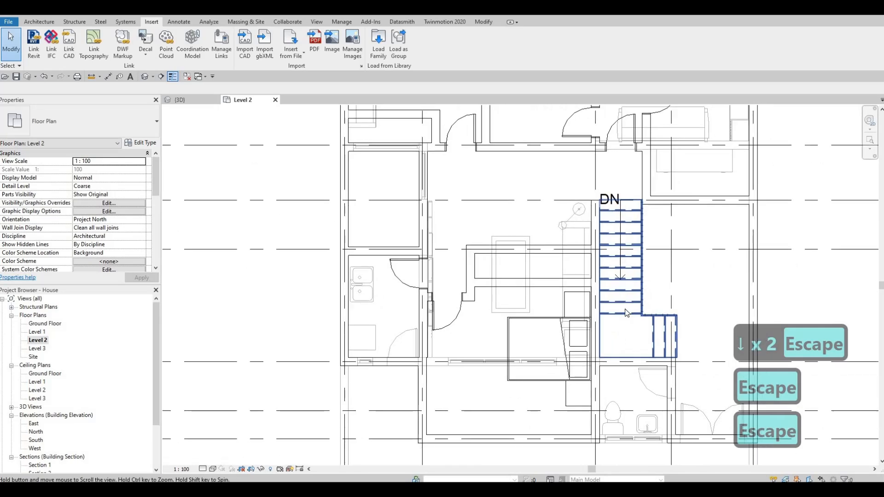
scroll(554, 354, "down", 1)
middle_click_drag(550, 355, 589, 308)
Create a similar M_Toilet-Domestic-2D toilet and place it on a wall of the small room near grid E
middle_click_drag(595, 344, 656, 389)
left_click(650, 392)
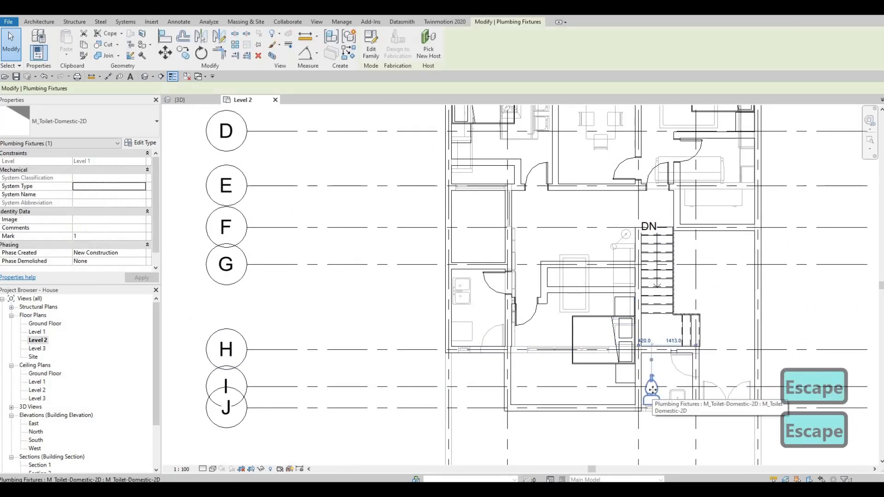
key("c")
key("s")
middle_click_drag(695, 272, 656, 310)
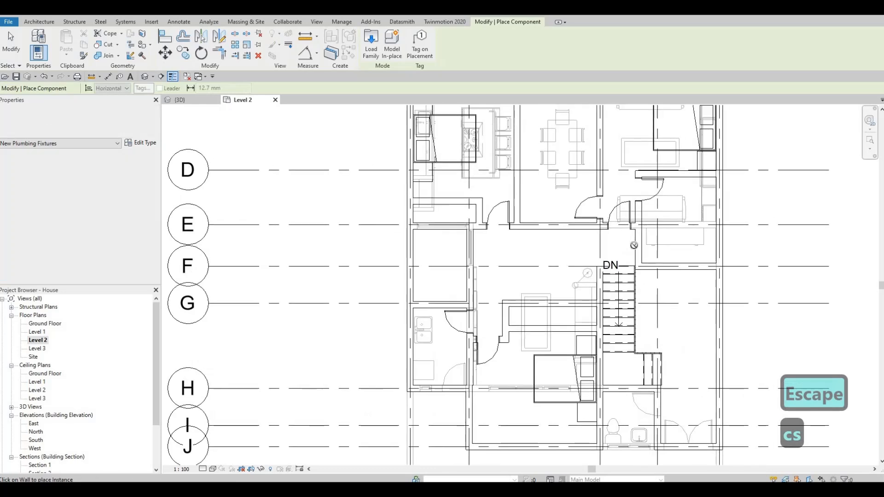
scroll(653, 235, "up", 2)
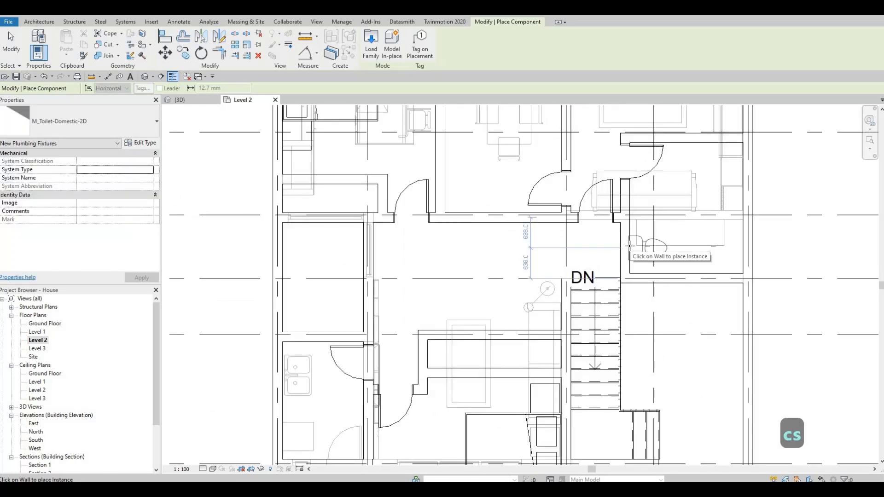
scroll(653, 230, "down", 3)
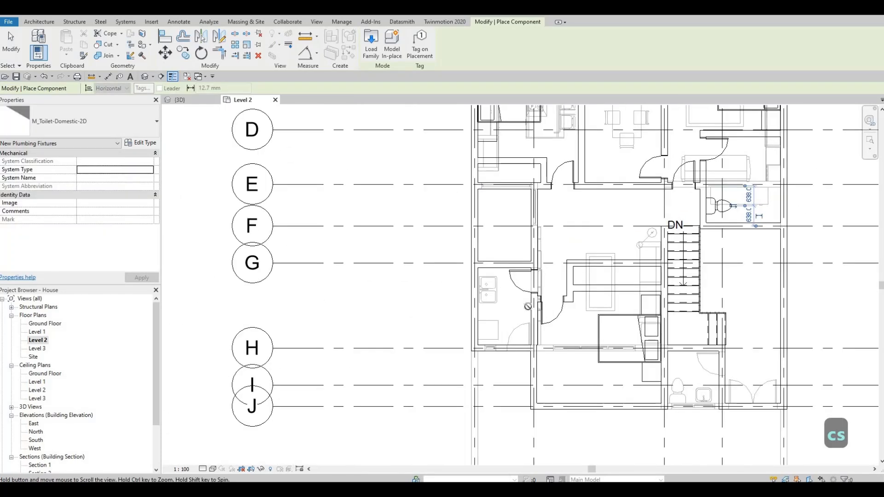
middle_click_drag(711, 205, 728, 201)
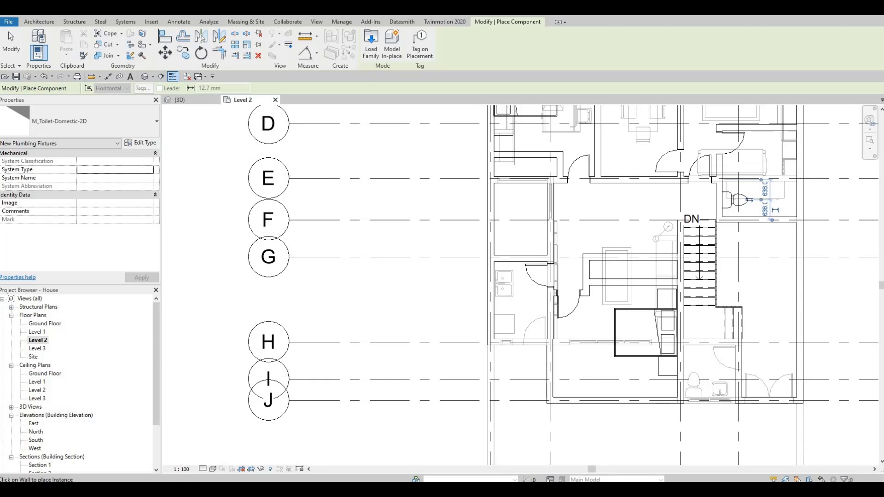
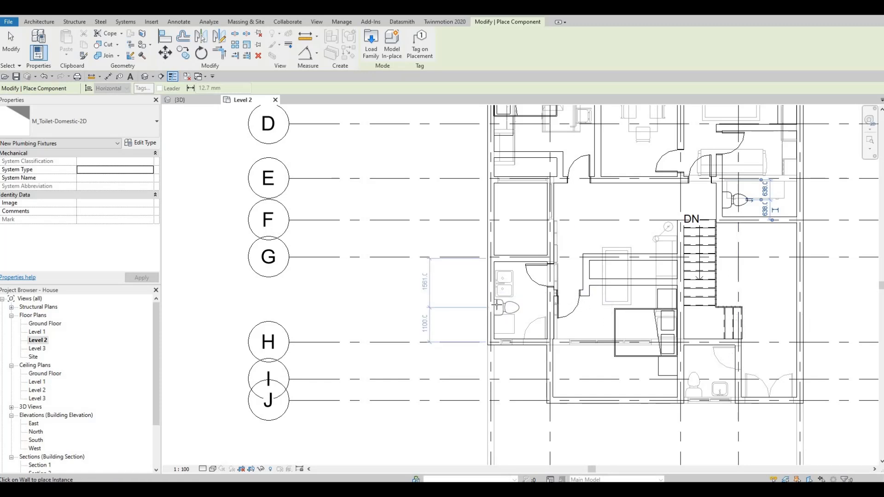
Create a similar M_Sink Vanity-Square sink and place two sinks along the northeast bathroom's wall above the toilet
key("Escape")
key("Escape")
key("Escape")
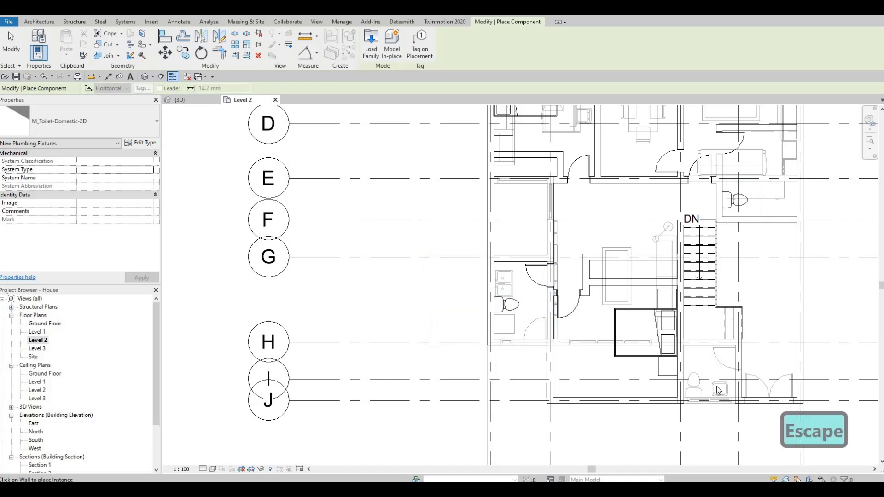
left_click(718, 389)
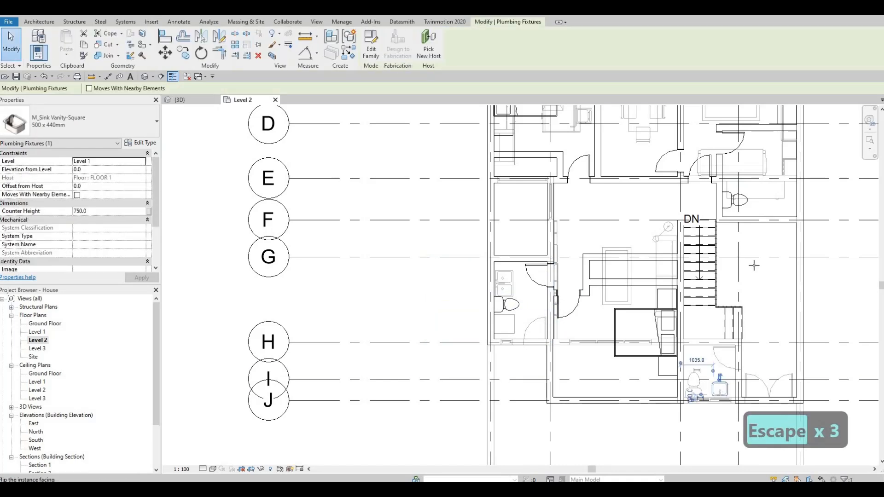
key("c")
key("s")
middle_click_drag(753, 265, 723, 326)
scroll(706, 230, "up", 1)
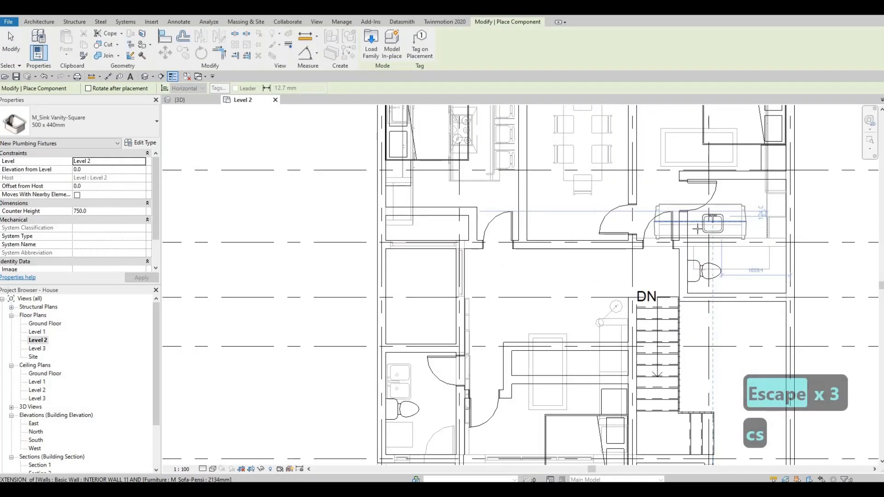
scroll(697, 228, "up", 2)
scroll(693, 230, "up", 1)
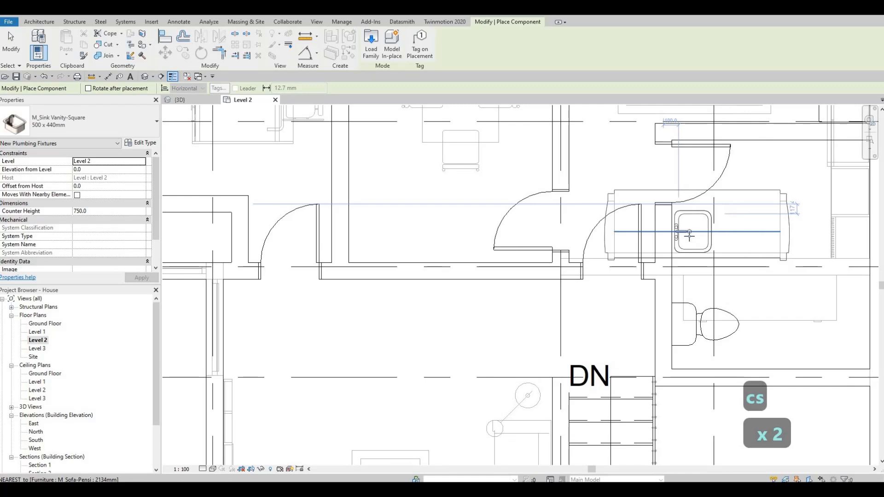
left_click(689, 244)
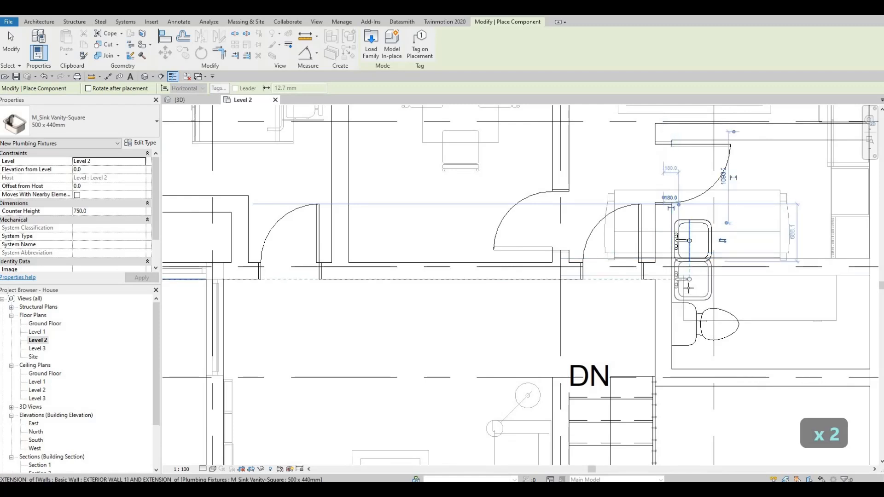
key("Escape")
key("Escape")
key("Escape")
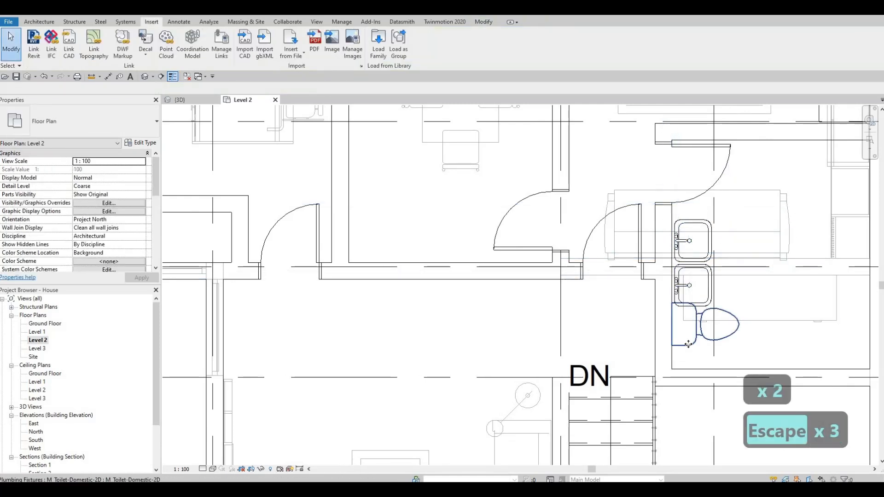
Nudge the northeast bathroom's toilet south, below the new sinks
left_click(688, 343)
key("Down")
key("Down")
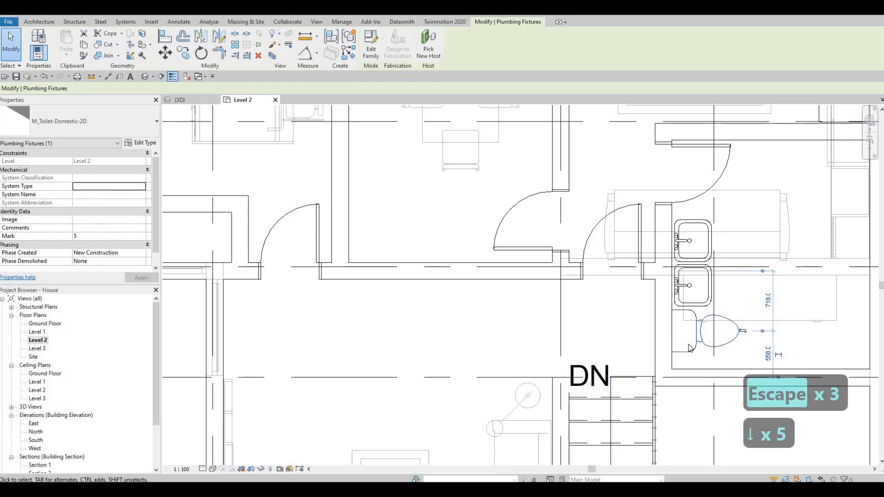
key("Down")
key("Down")
key("Down")
key("Escape")
key("Escape")
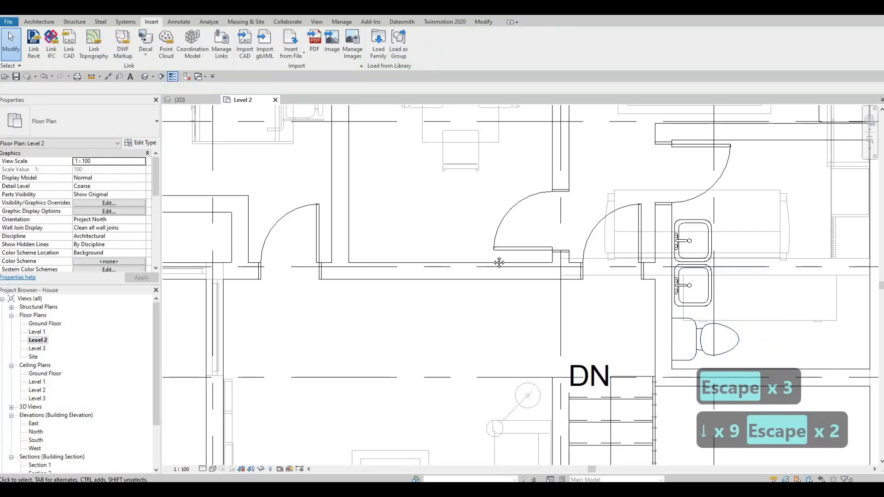
scroll(730, 239, "down", 3)
key("Escape")
key("Escape")
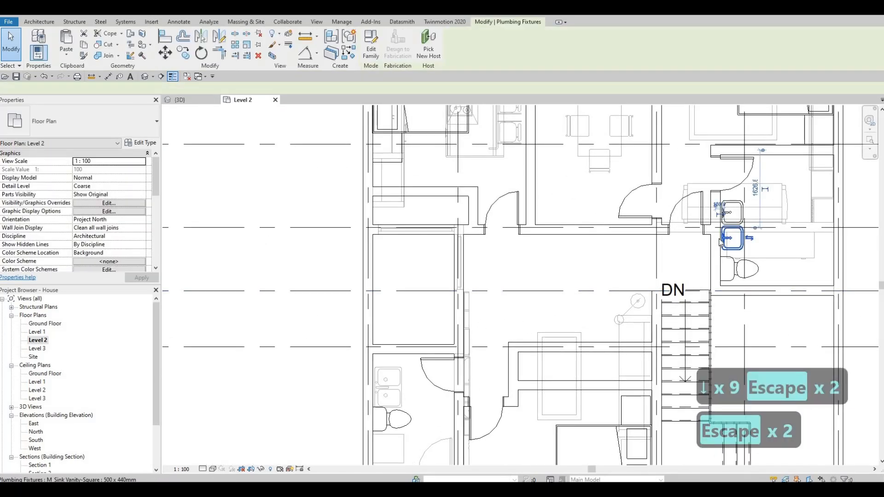
key("c")
key("x")
key("s")
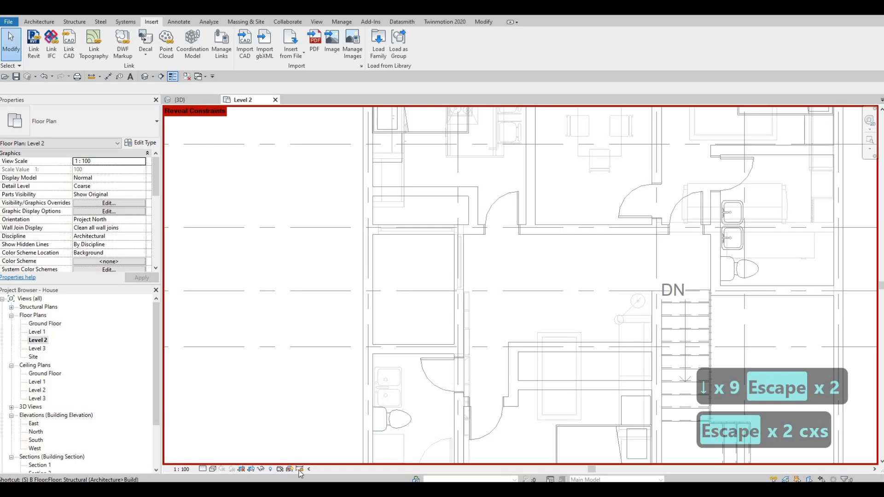
key("Escape")
key("Escape")
Create a similar vanity sink and place two sinks along the west wall of the bathroom near grid G
left_click(732, 237)
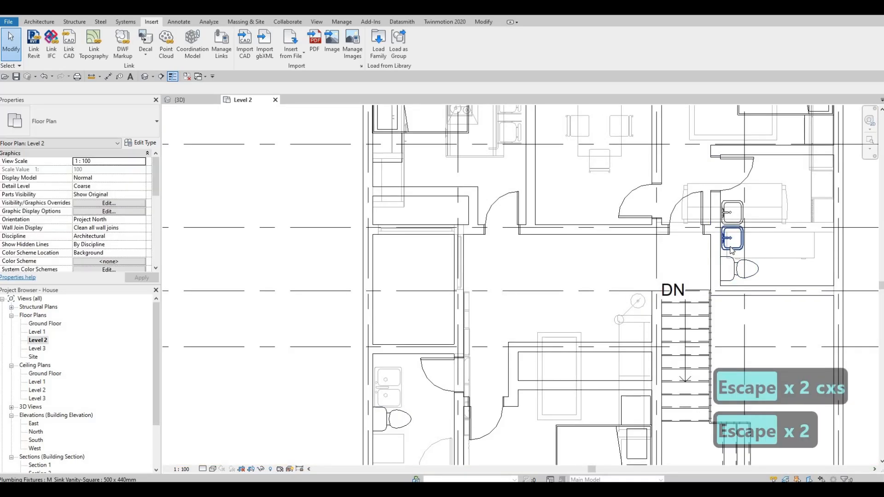
key("c")
key("s")
scroll(474, 317, "up", 4)
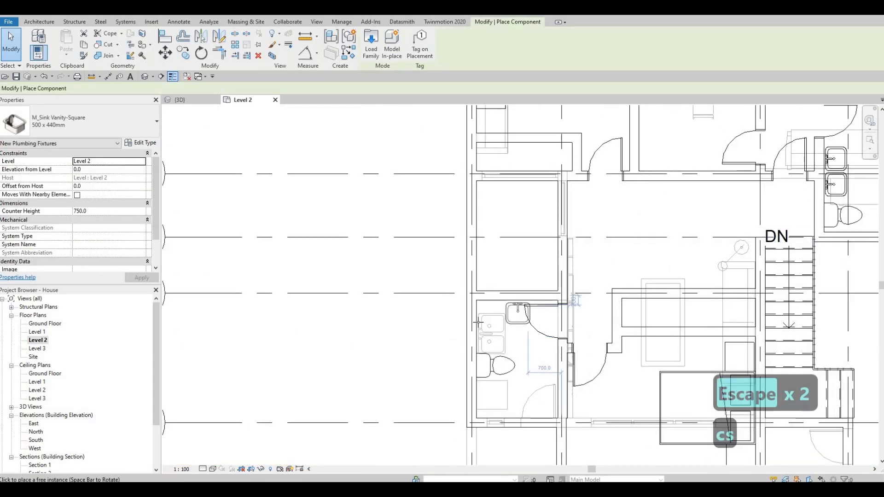
scroll(474, 318, "up", 2)
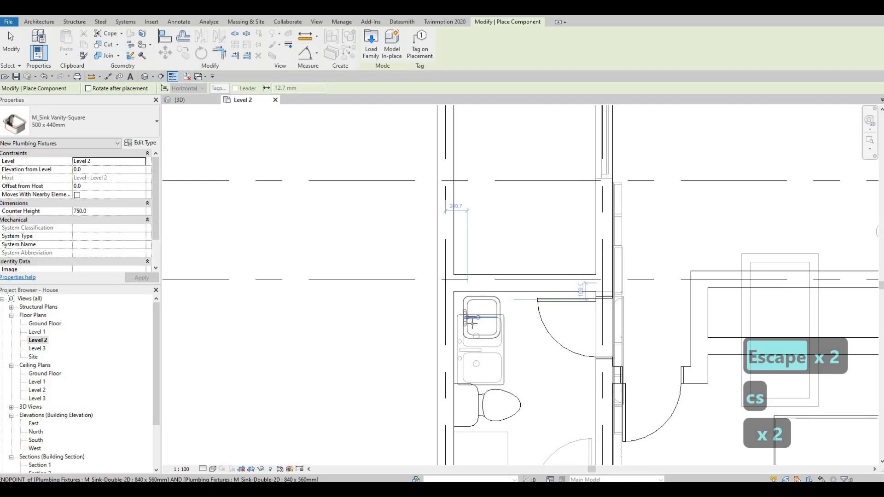
left_click(472, 322)
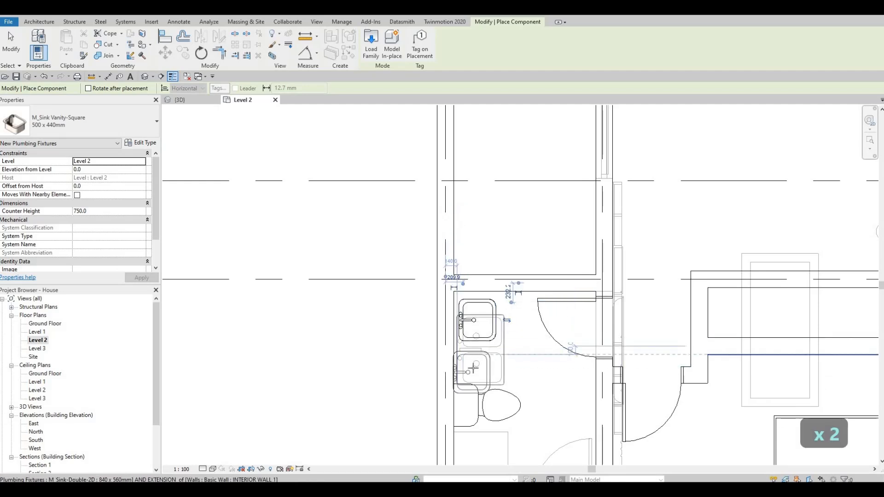
left_click(481, 334)
key("Escape")
middle_click_drag(481, 334, 502, 238)
key("Escape")
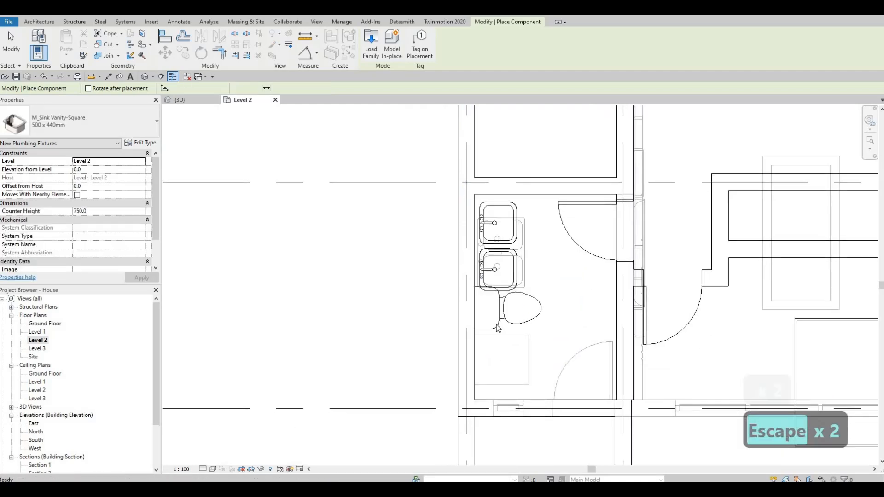
key("Escape")
Move the west bathroom's toilet slightly south below the sinks
left_click(496, 324)
key("Down")
key("Down")
key("Down")
key("Down")
key("Down")
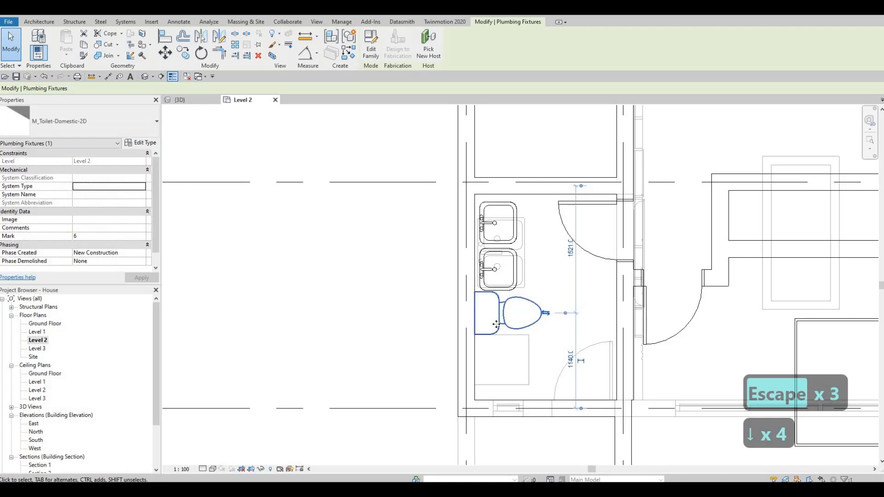
key("Down")
key("Down")
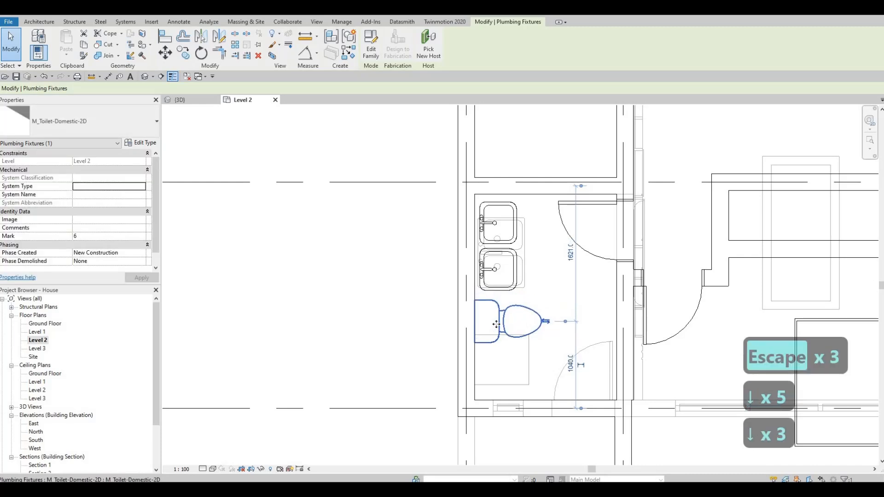
key("Escape")
key("Escape")
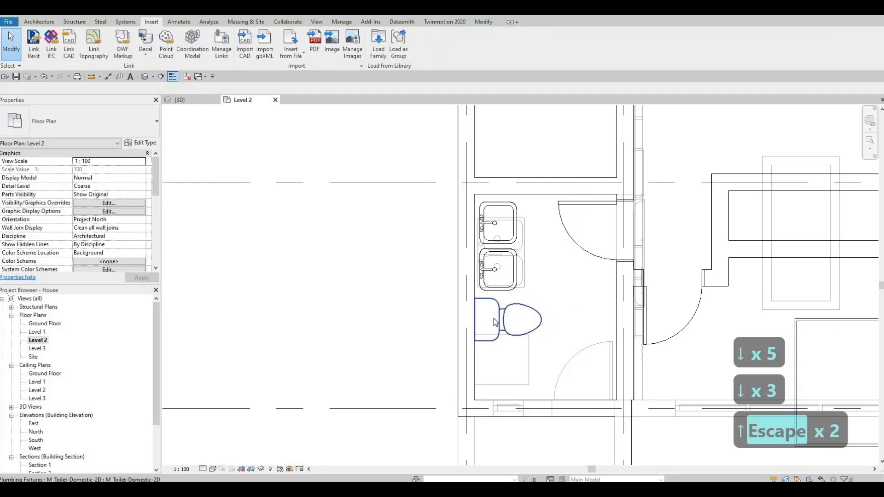
left_click(495, 322)
left_click_drag(472, 313, 471, 311)
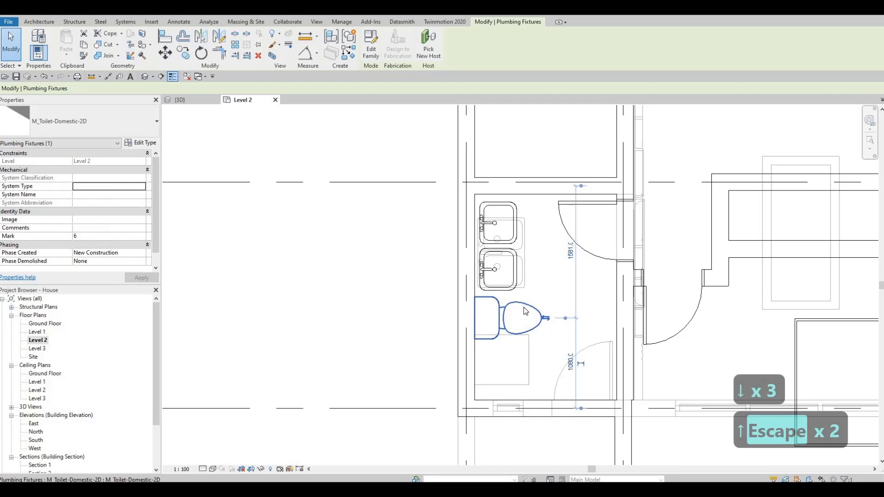
key("Escape")
key("Escape")
Nudge the northeast bathroom's upper sink slightly north
scroll(591, 295, "down", 5)
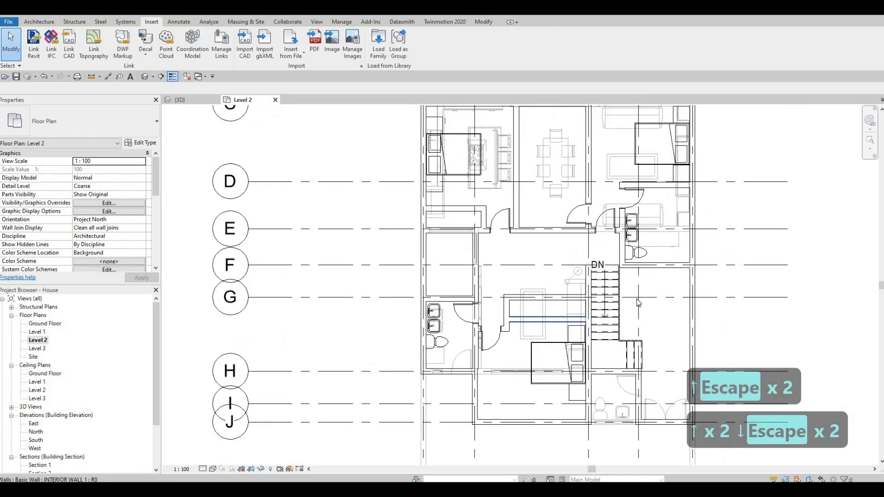
scroll(632, 223, "up", 6)
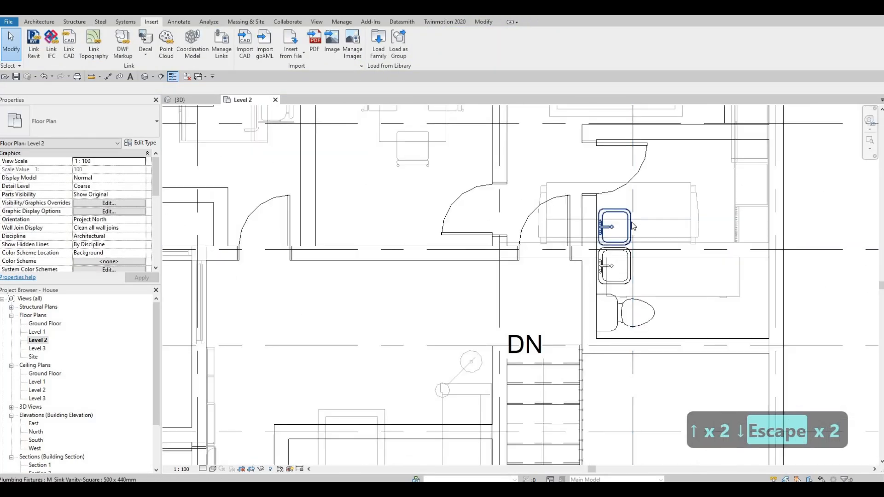
left_click(631, 222)
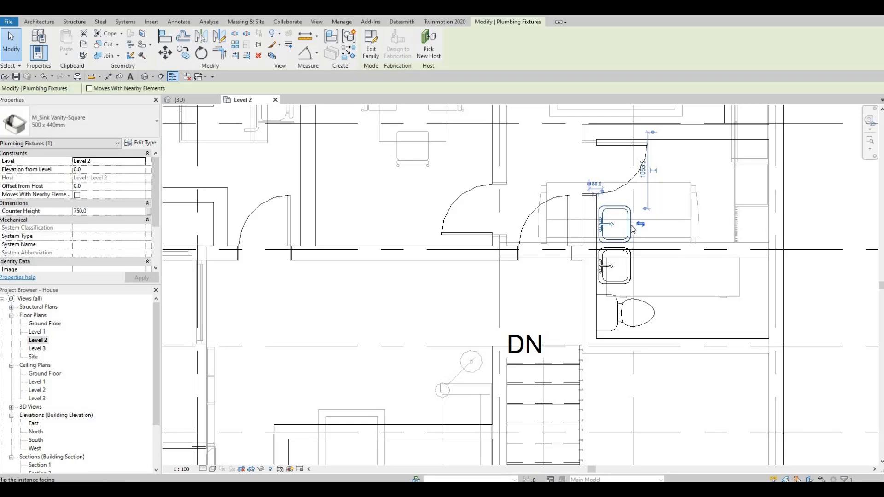
key("Up")
key("Up")
key("Escape")
key("Escape")
Survey the Level 2 plan around the stairs and the bathrooms
scroll(635, 228, "down", 3)
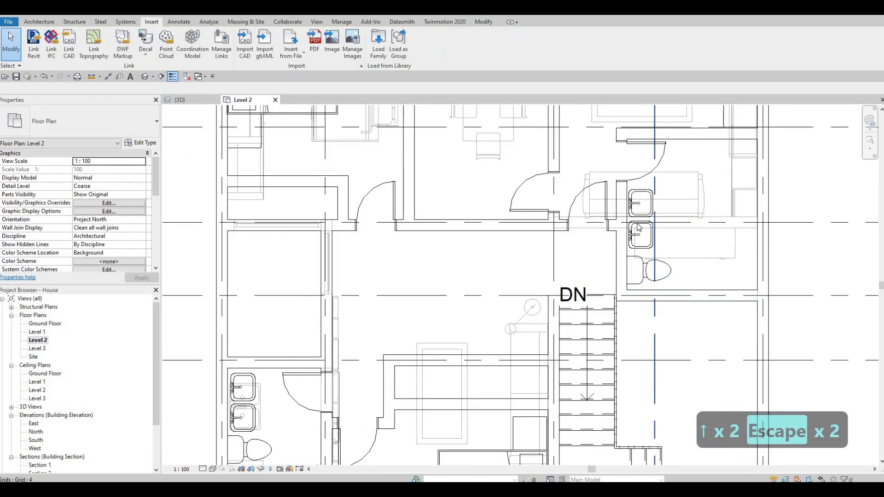
scroll(633, 224, "down", 2)
middle_click_drag(393, 286, 519, 268)
scroll(455, 249, "down", 1)
scroll(548, 279, "down", 1)
middle_click_drag(627, 268, 615, 308)
key("Escape")
middle_click_drag(643, 223, 647, 201)
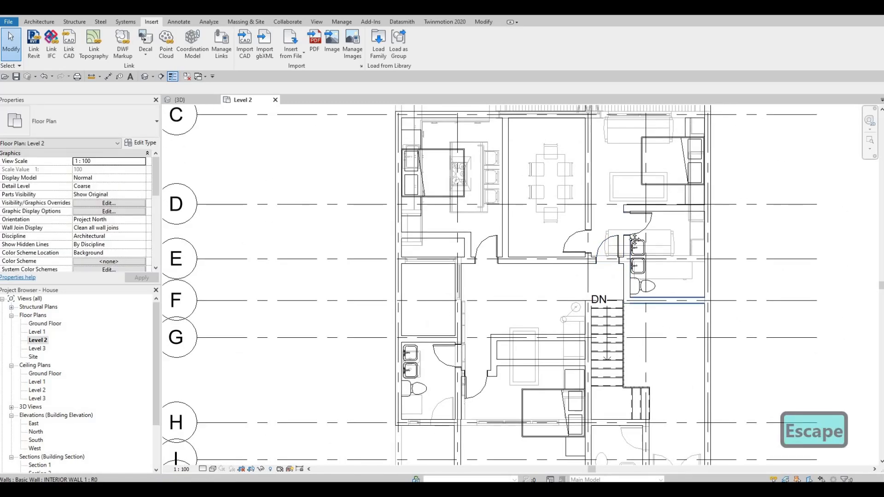
middle_click_drag(594, 352, 624, 235)
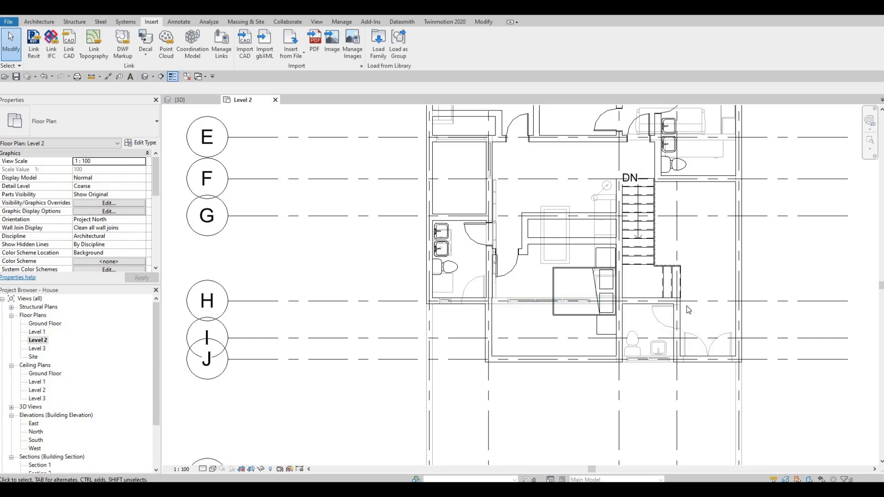
middle_click_drag(212, 242, 208, 248)
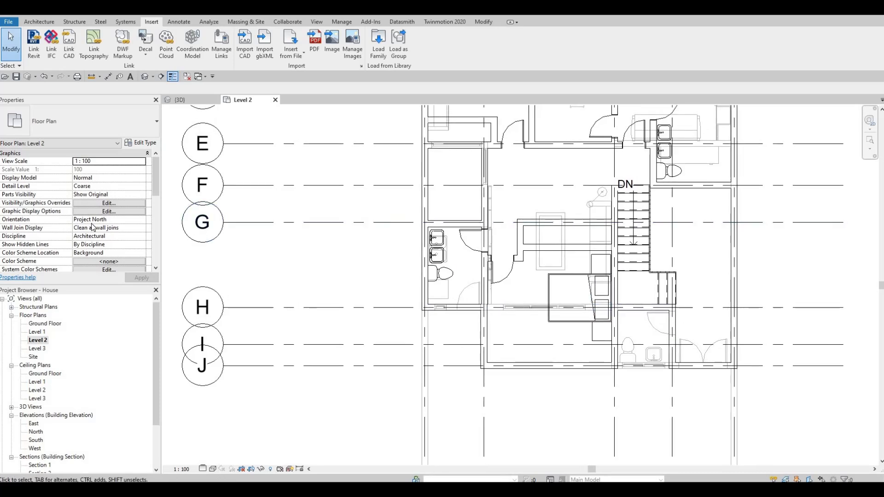
Set the view's underlay base level to None
scroll(93, 223, "down", 5)
scroll(92, 223, "up", 5)
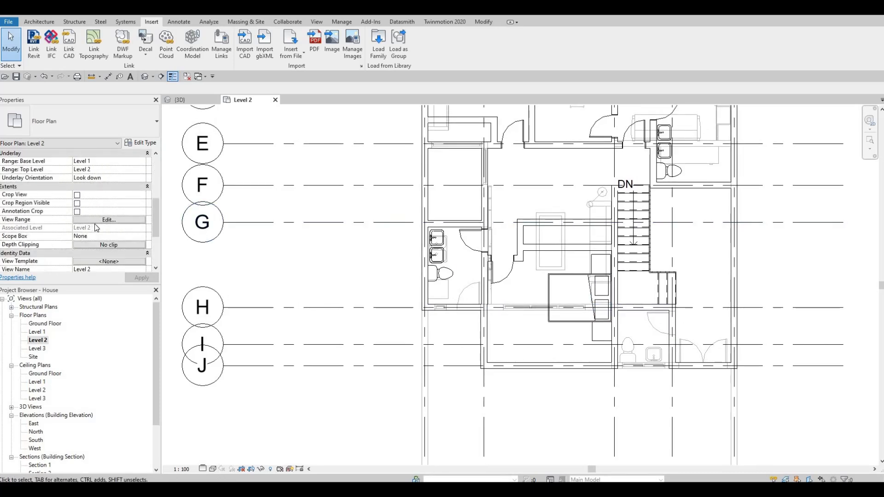
scroll(94, 232, "up", 4)
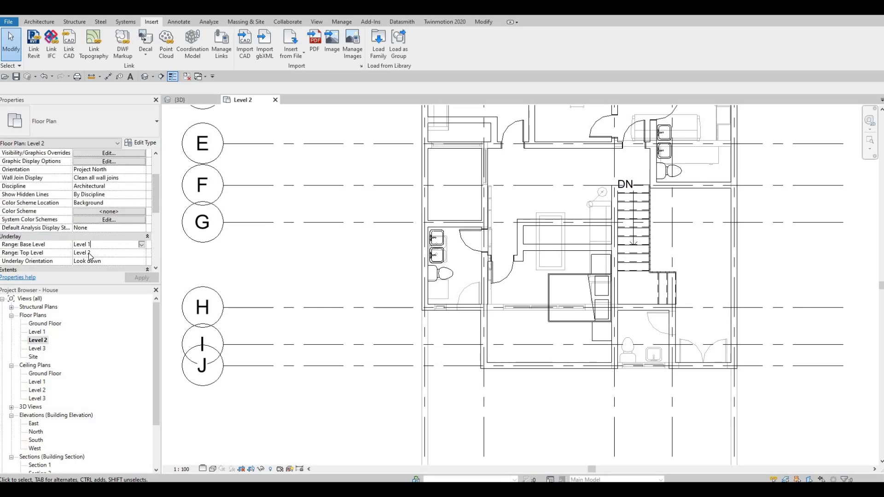
left_click(141, 244)
left_click(88, 253)
left_click(141, 278)
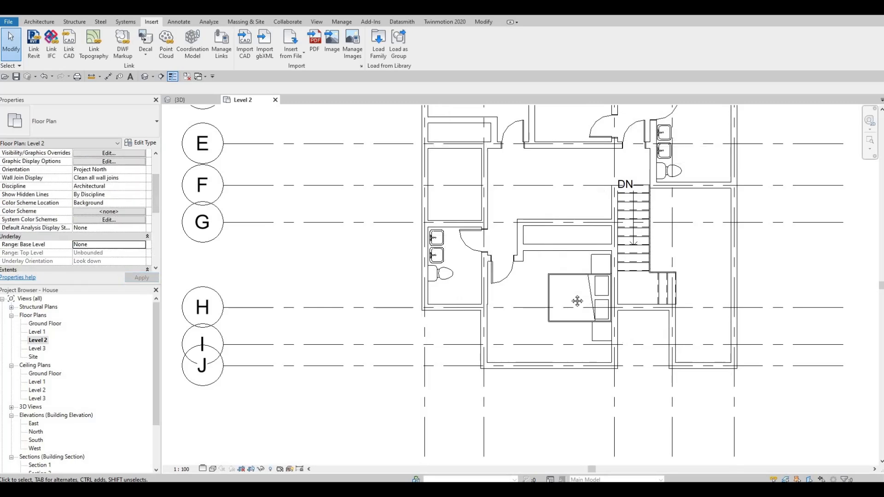
Draw thin detail lines outlining a vanity counter around the two sinks in the northeast bathroom
key("Escape")
key("Escape")
scroll(612, 321, "down", 1)
middle_click_drag(611, 322, 578, 372)
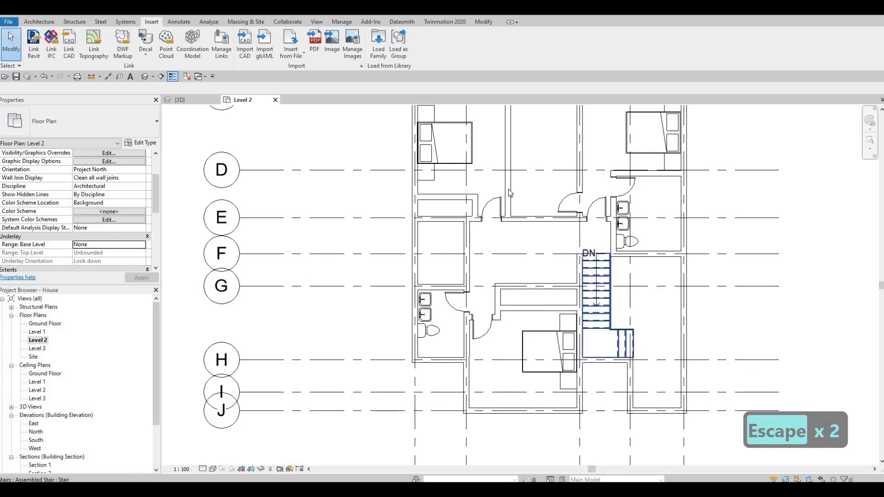
scroll(510, 194, "up", 2)
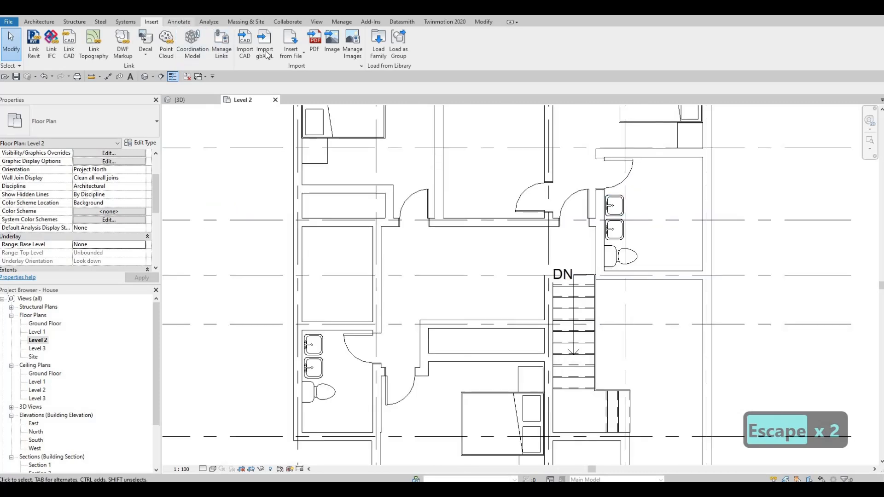
scroll(266, 51, "down", 1)
left_click(235, 51)
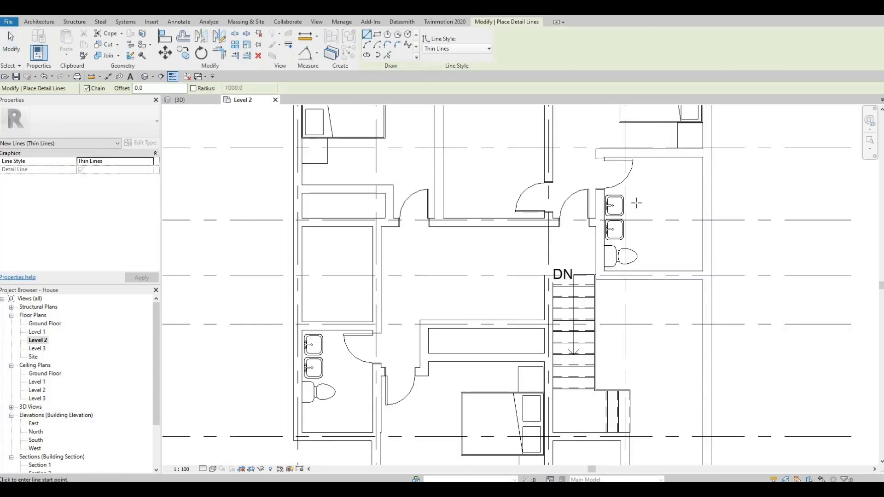
scroll(617, 194, "up", 4)
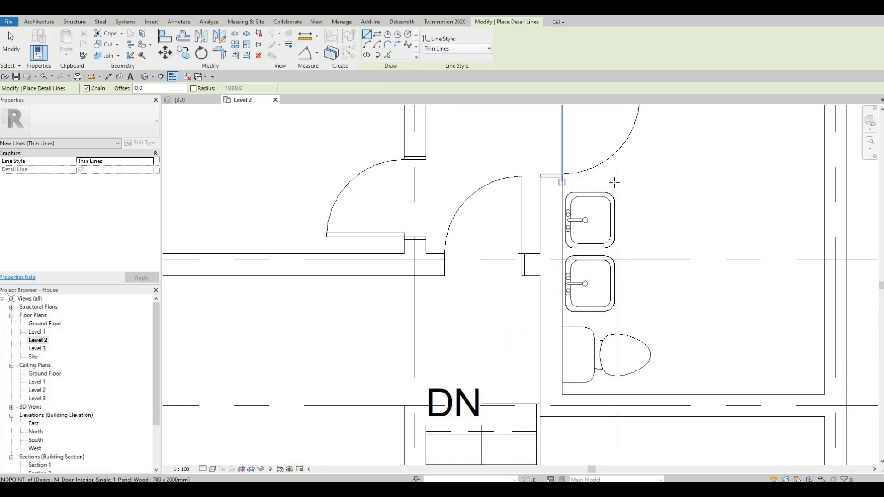
left_click(562, 182)
left_click(620, 304)
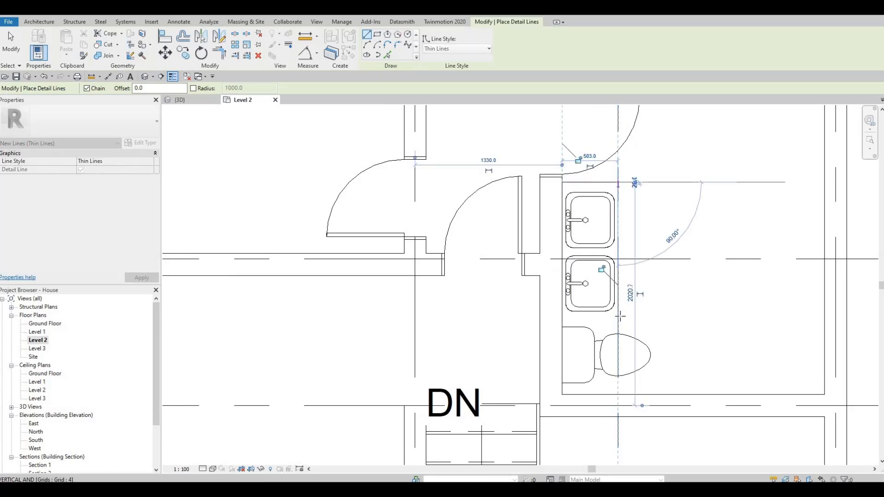
left_click(617, 317)
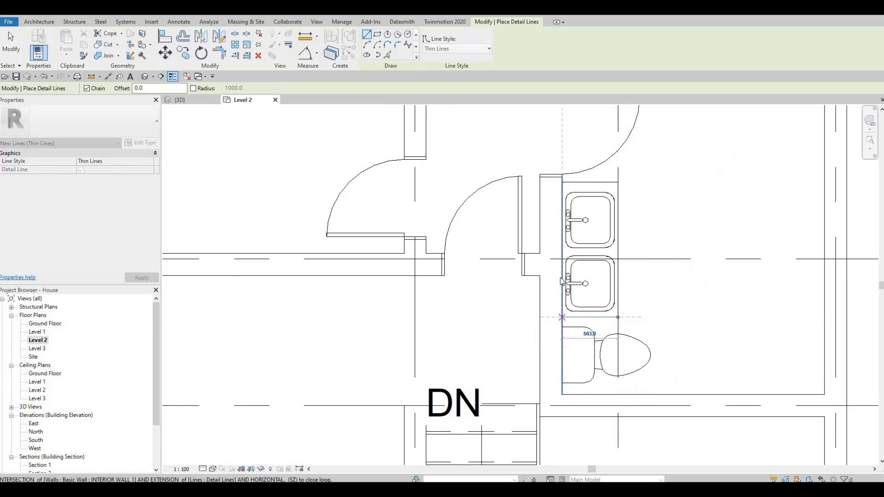
key("Escape")
Draw thin detail lines outlining a vanity counter around the two sinks in the west bathroom
scroll(467, 239, "down", 4)
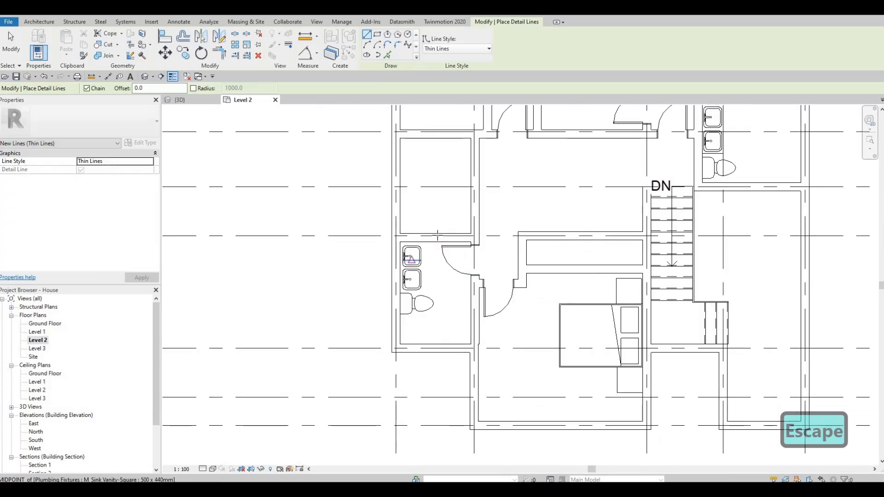
scroll(437, 235, "up", 2)
left_click(433, 229)
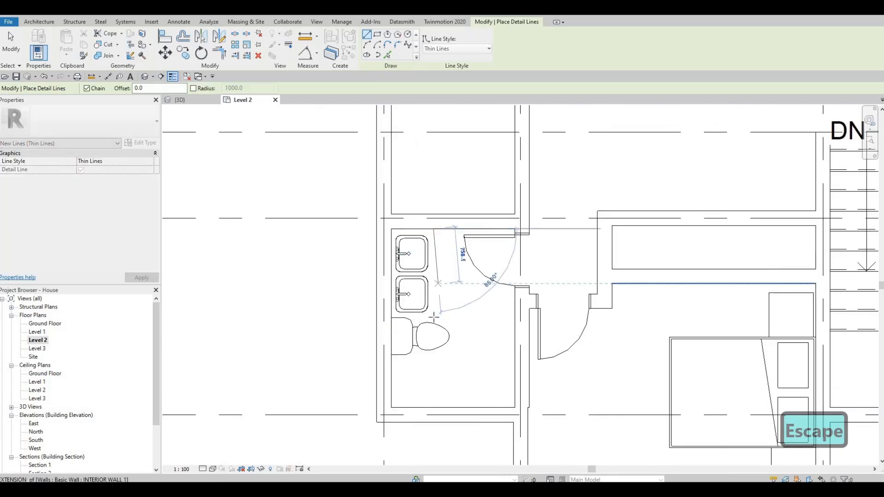
left_click(433, 317)
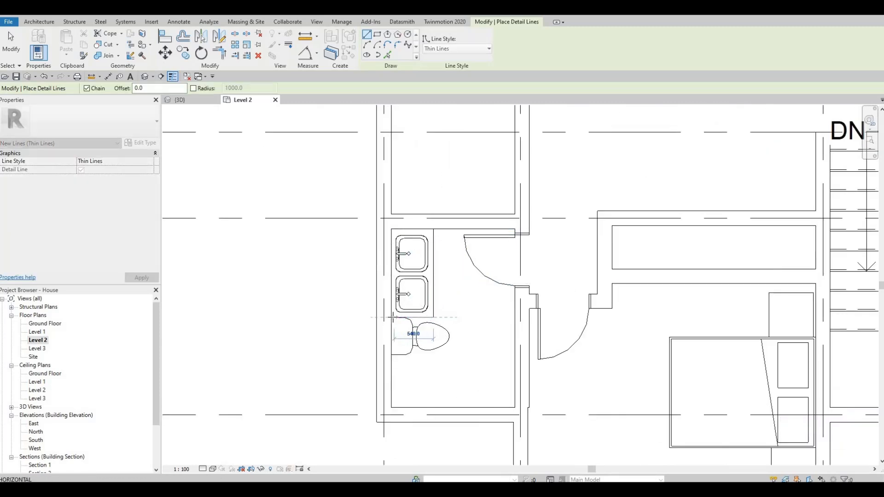
left_click(392, 317)
key("Escape")
scroll(417, 316, "up", 2)
key("Escape")
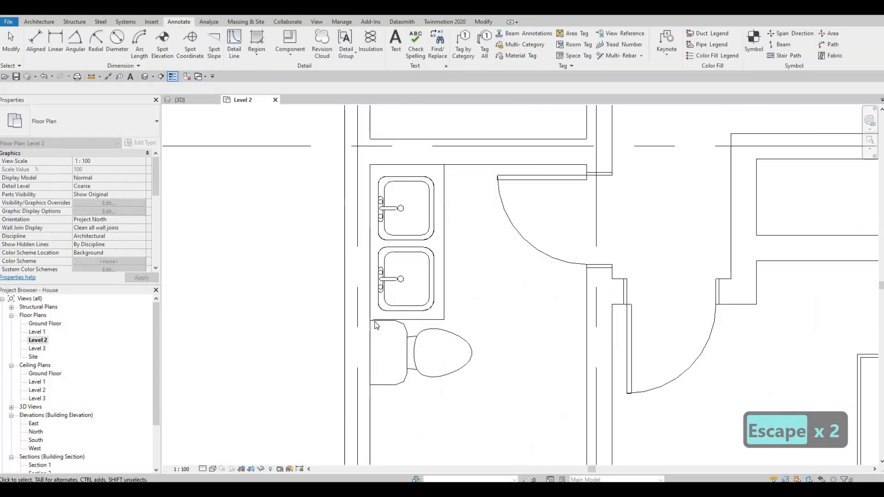
Nudge the west bathroom's toilet slightly south below the new counter
left_click(370, 319)
key("Escape")
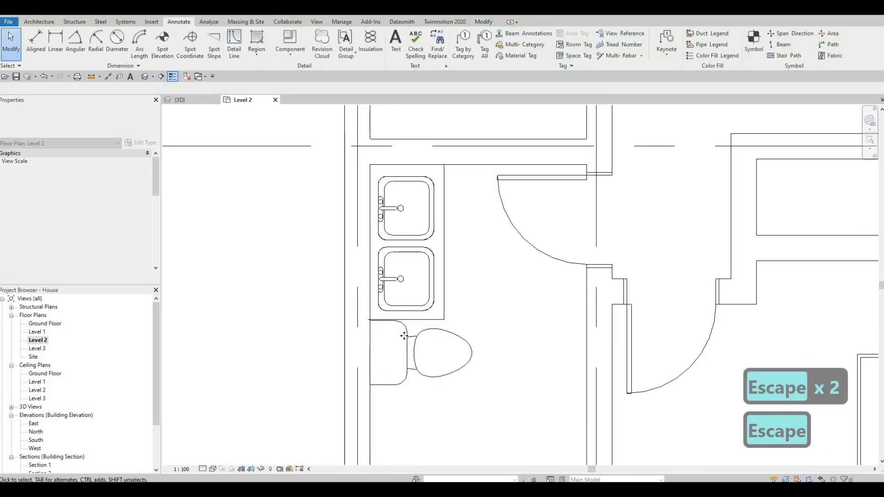
left_click(403, 336)
key("Down")
key("Down")
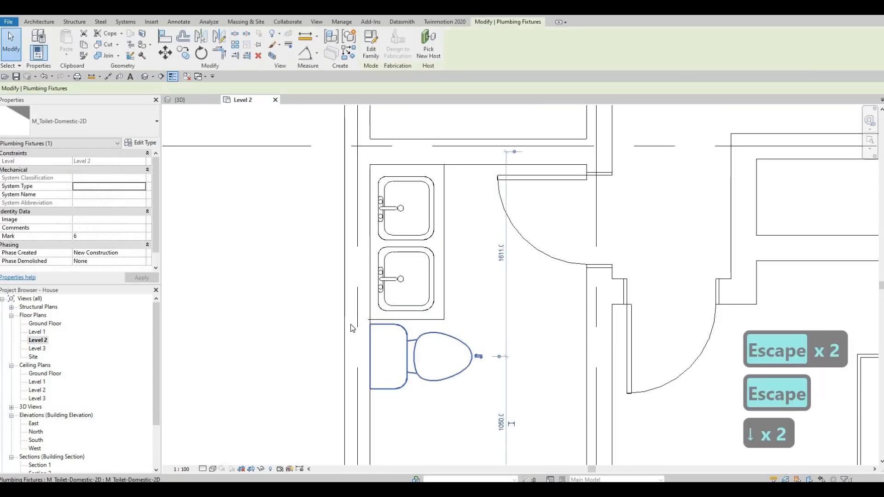
key("Escape")
key("Escape")
scroll(348, 324, "up", 2)
scroll(417, 312, "up", 1)
left_click(397, 306)
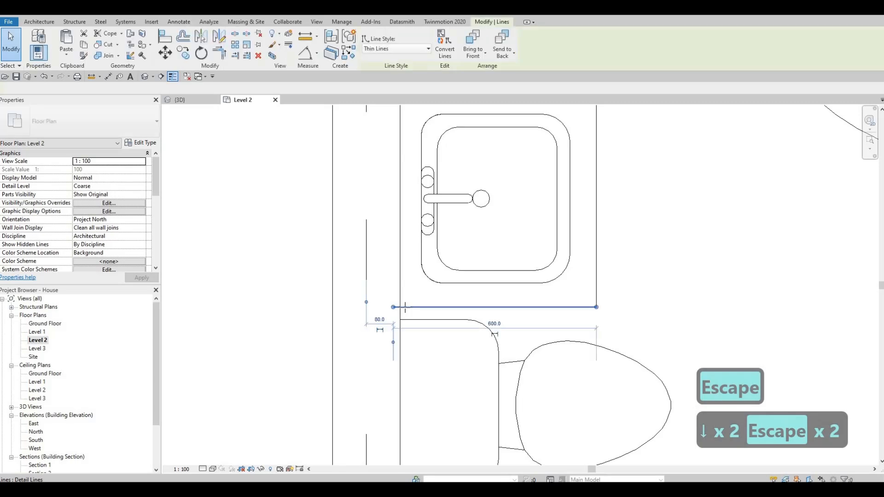
key("Escape")
scroll(479, 277, "down", 4)
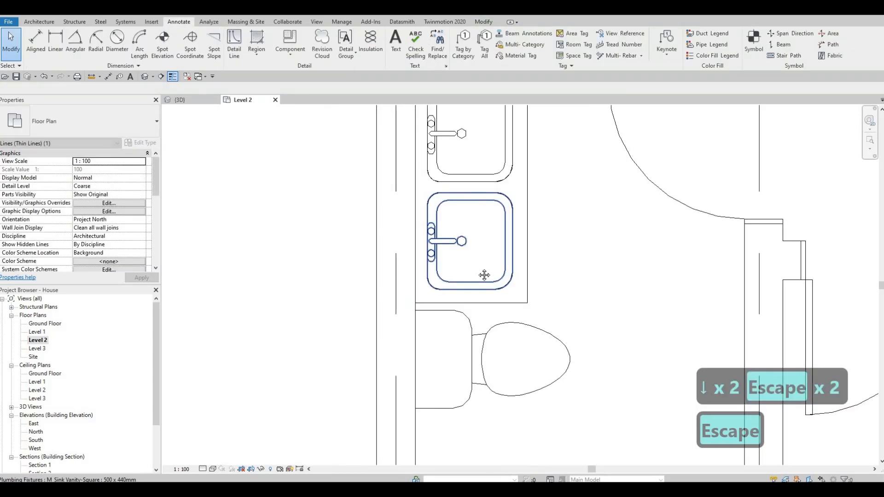
key("Escape")
scroll(543, 281, "down", 3)
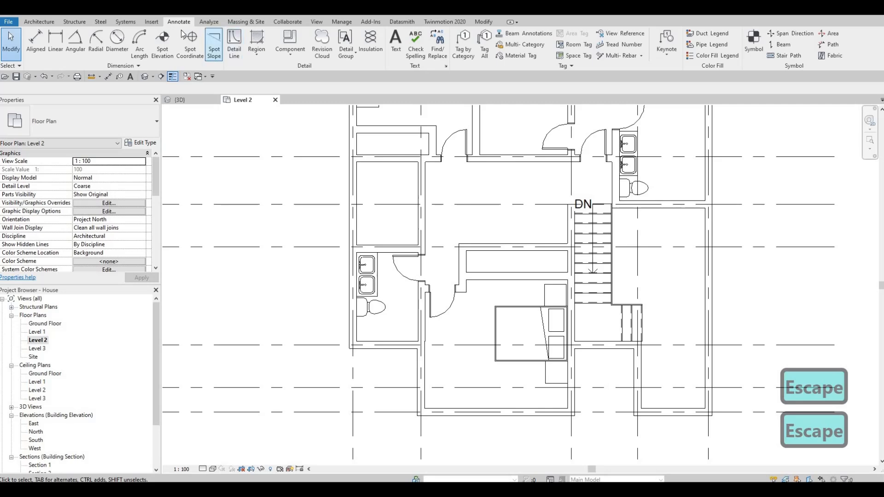
Browse the door library's Residential folder and open the M_Door-Interior-Double-Sliding-2_Panel-Wood family
left_click(151, 22)
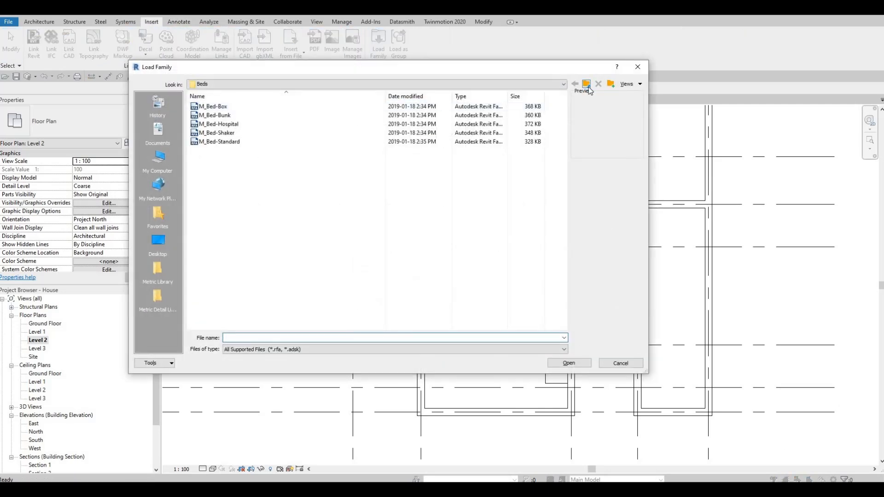
left_click(589, 87)
left_click(589, 87)
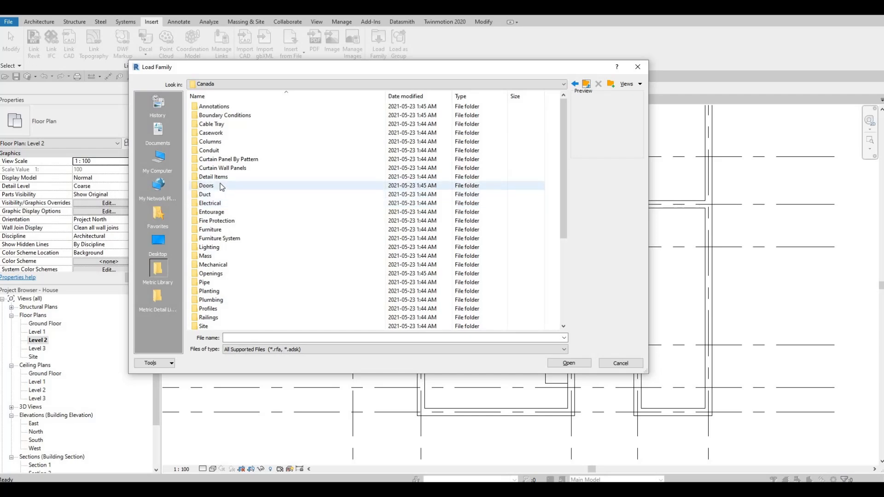
double_click(220, 186)
double_click(216, 124)
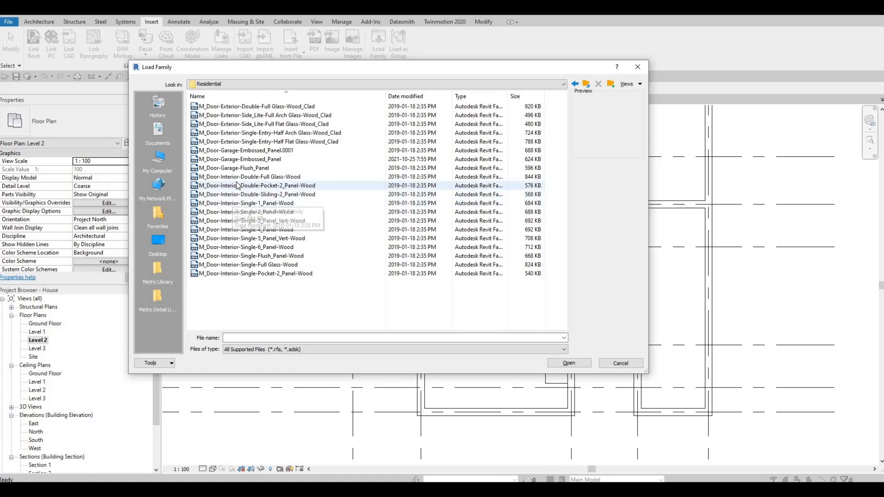
left_click(234, 143)
key("Down")
key("Down")
key("Down")
key("Down")
key("Down")
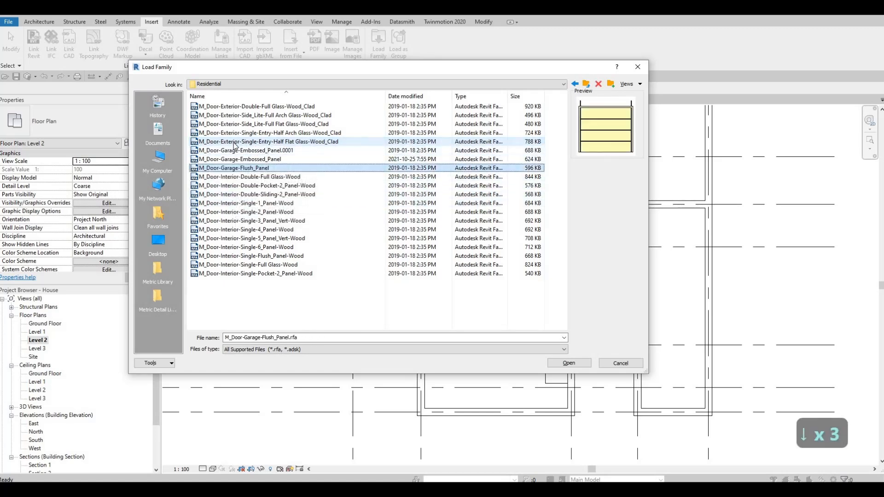
key("Down")
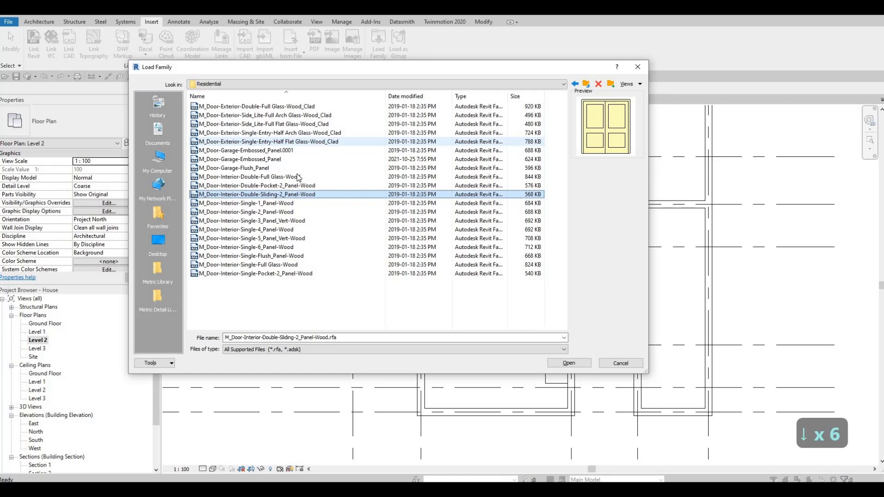
left_click(569, 364)
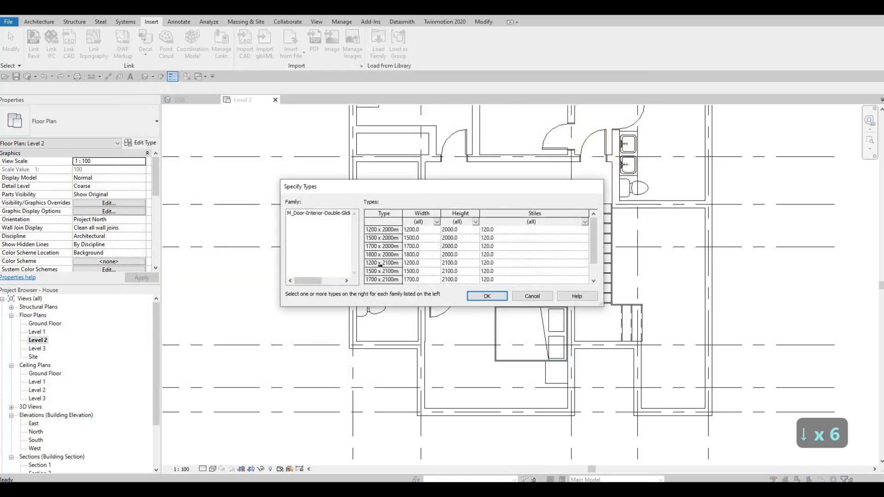
Select all of the sliding door family's size types and load them
scroll(382, 267, "down", 1)
key("ctrl+a")
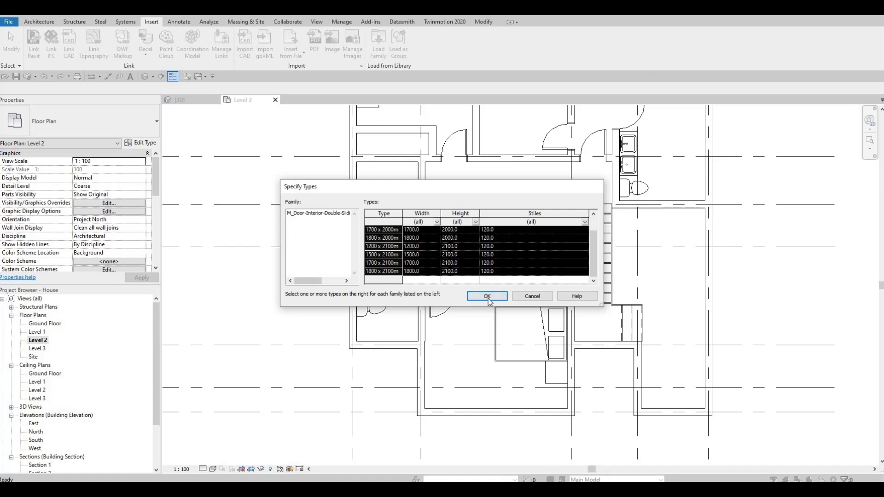
scroll(385, 231, "up", 1)
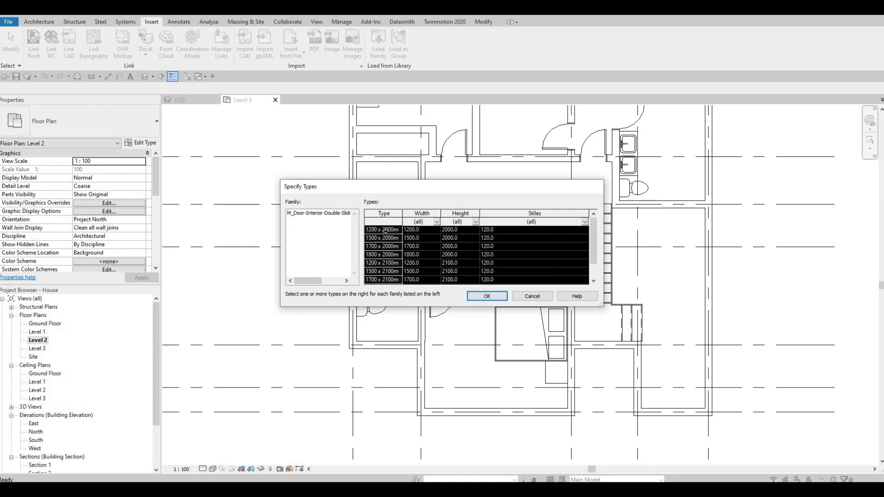
left_click(385, 229)
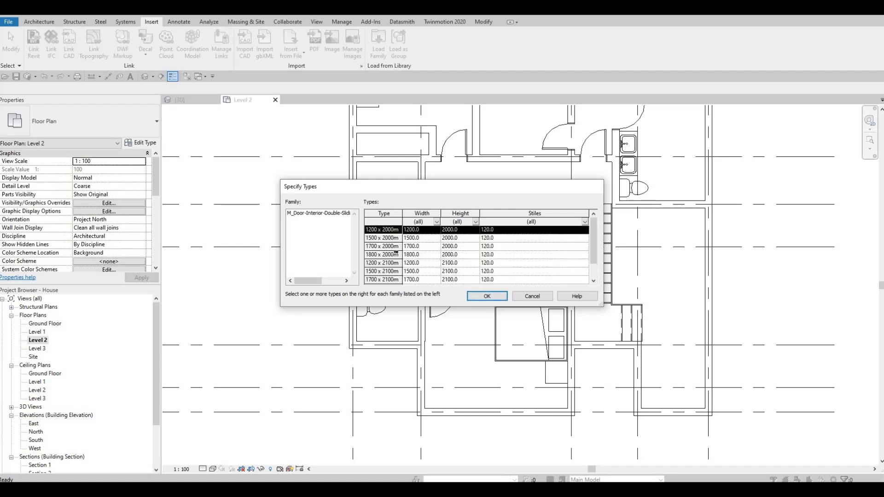
scroll(398, 256, "down", 1)
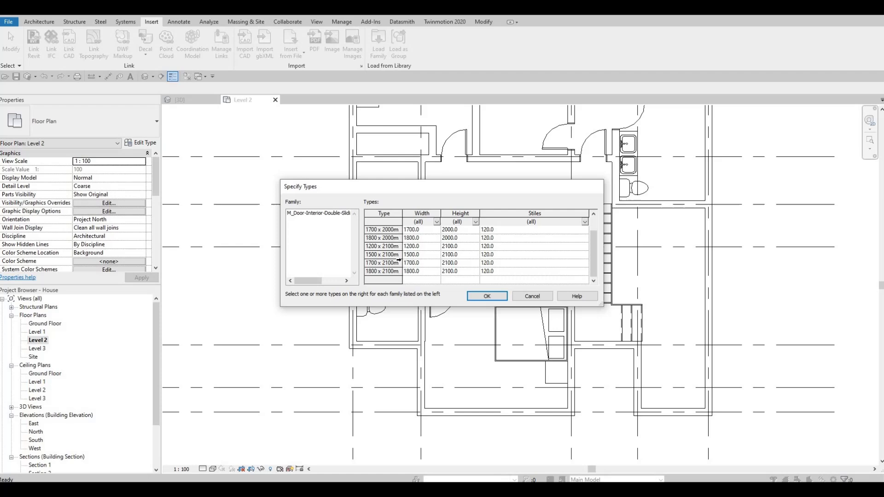
left_click(407, 275, "shift")
left_click(486, 296)
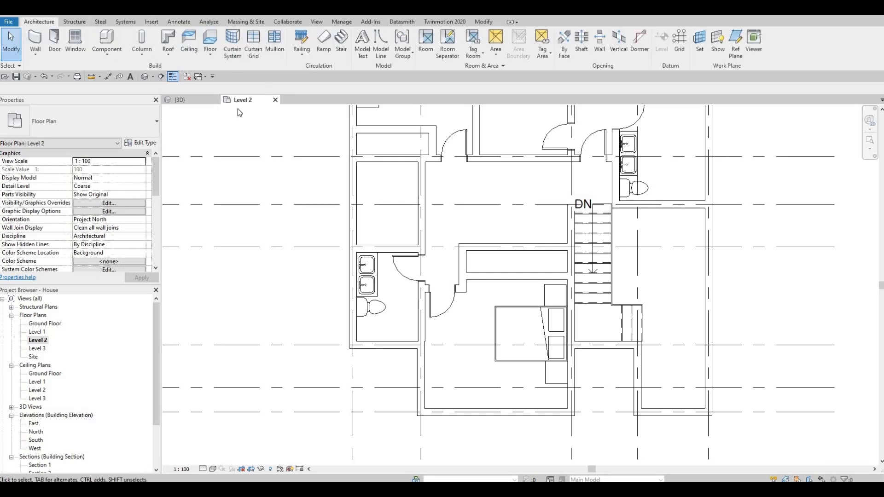
Place an 1800 x 2000mm double sliding door on the south wall of the closet above the central bedroom
key("d")
key("r")
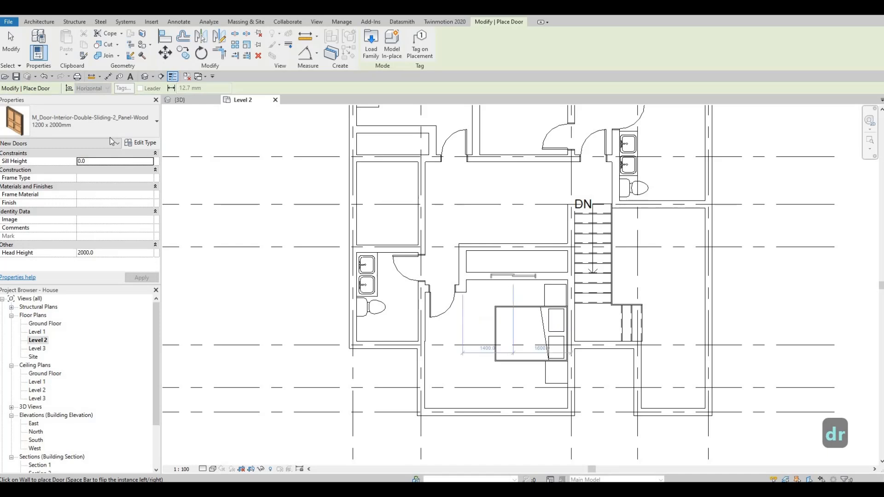
left_click(98, 131)
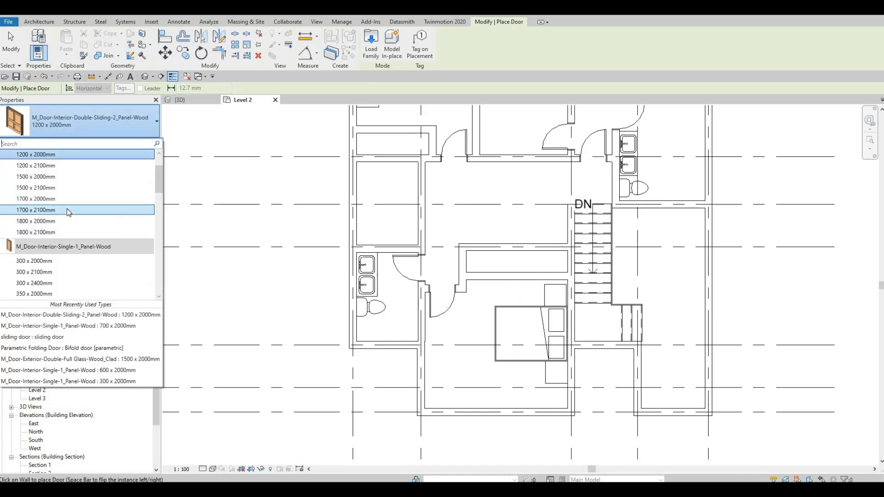
left_click(67, 201)
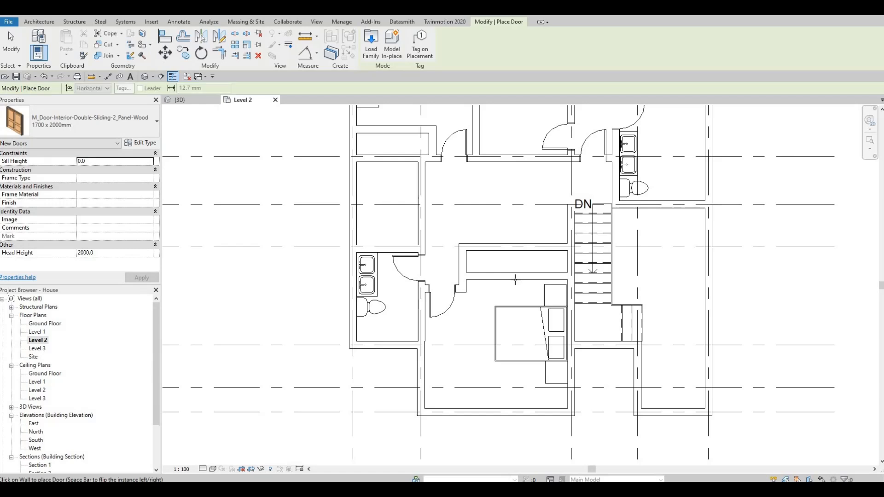
left_click(74, 133)
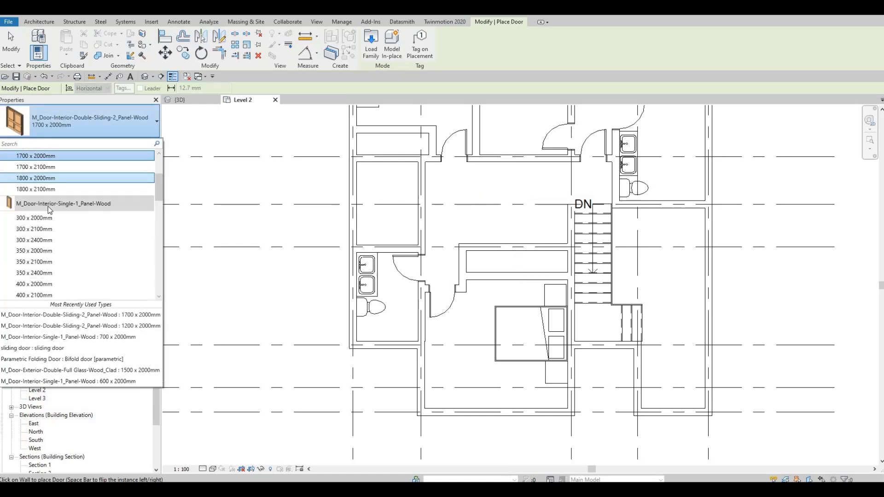
left_click(54, 178)
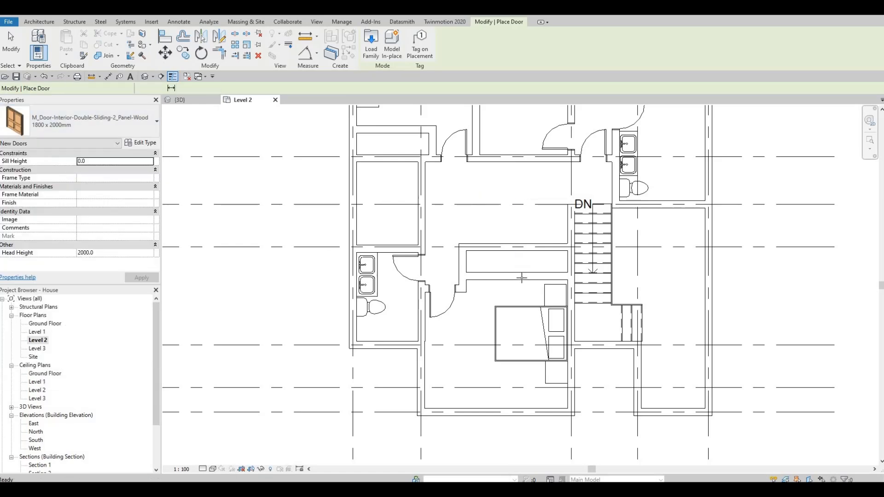
left_click(489, 266)
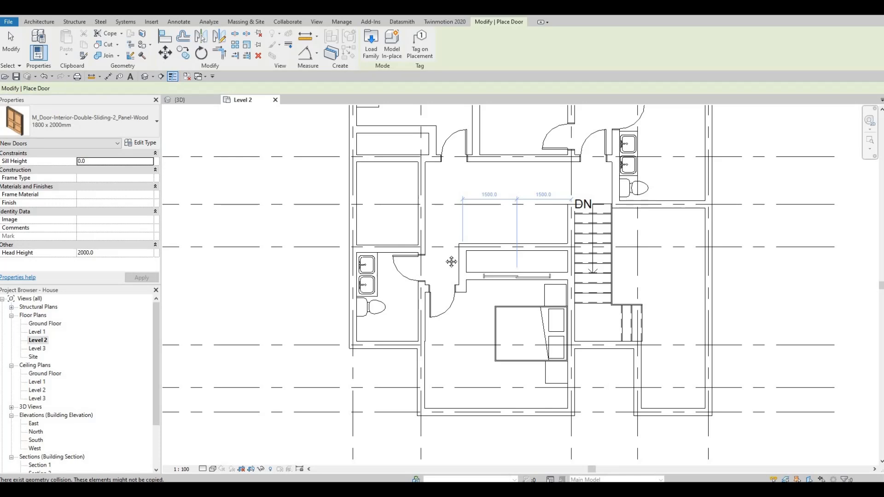
Place a 1700 x 2000mm double sliding door on the south wall of the northwest bedroom's closet
middle_click_drag(393, 124, 402, 209)
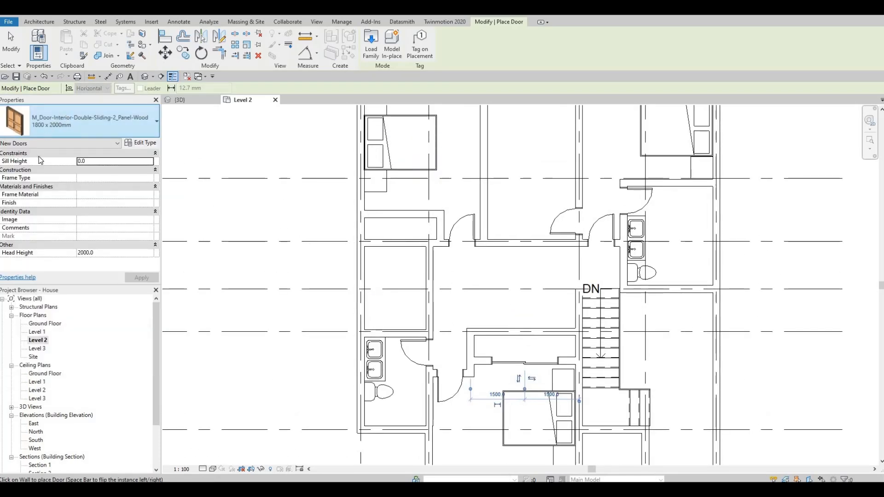
scroll(48, 181, "up", 2)
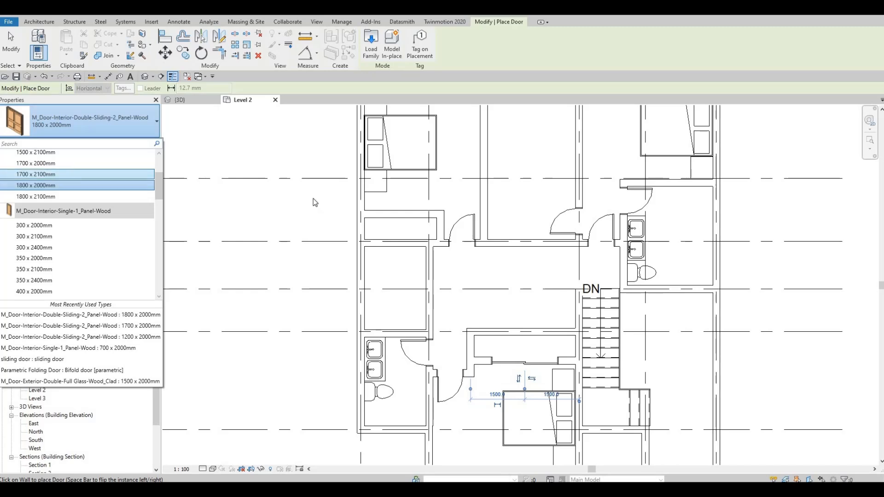
left_click(48, 164)
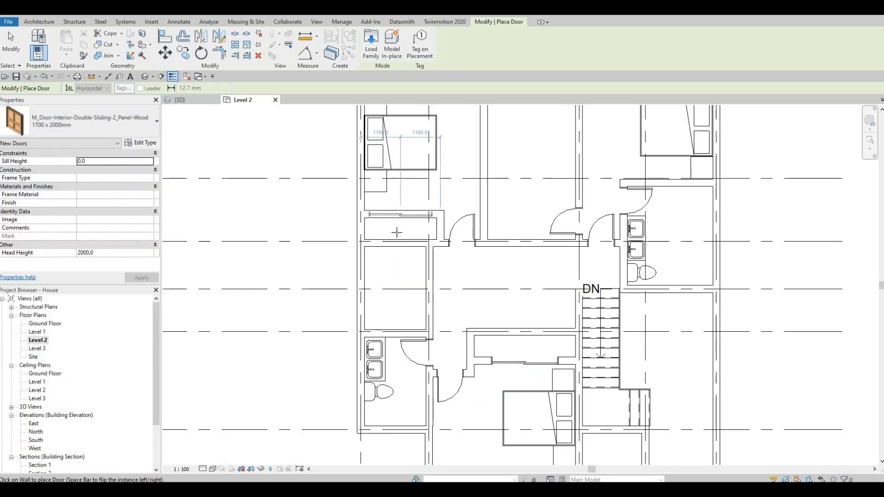
left_click(399, 215)
scroll(413, 246, "up", 6)
scroll(451, 253, "down", 8)
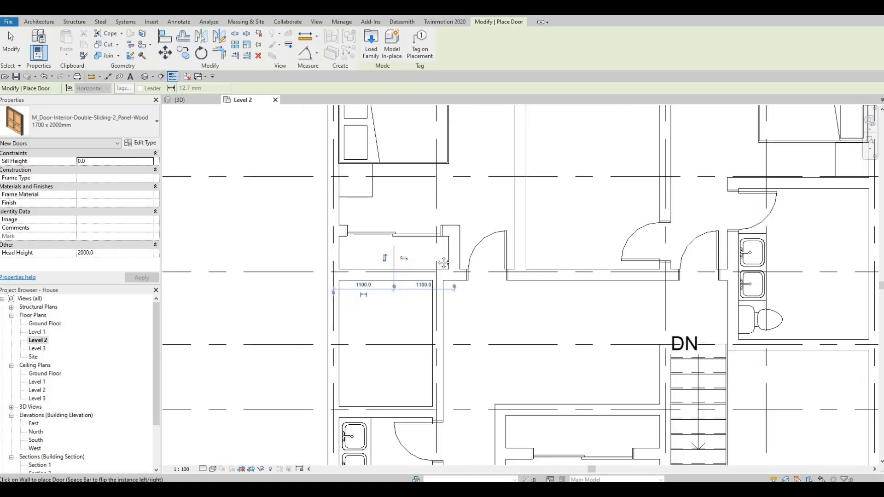
middle_click_drag(411, 262, 403, 294)
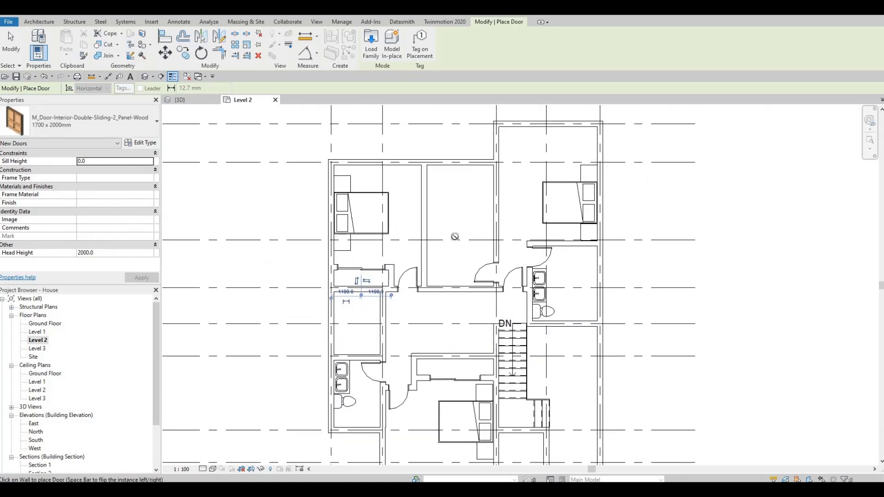
middle_click_drag(444, 264, 479, 259)
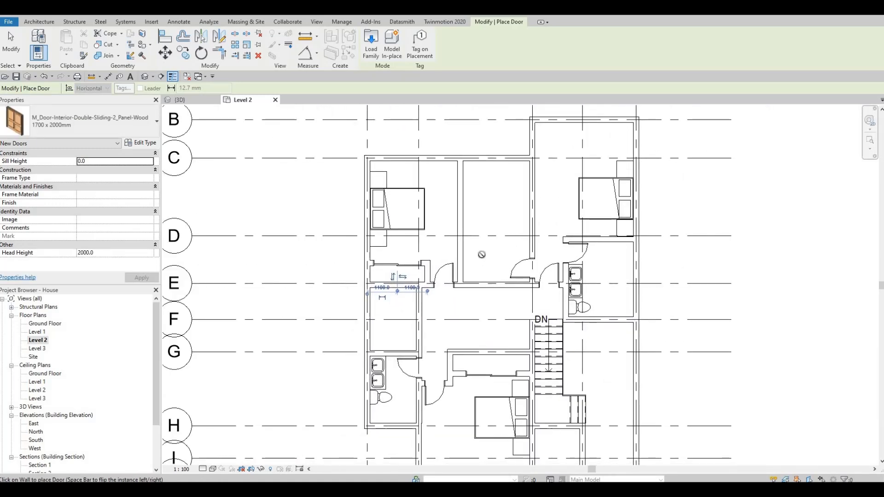
middle_click_drag(506, 180, 536, 167)
scroll(514, 179, "up", 1)
key("Escape")
key("Escape")
middle_click_drag(532, 238, 548, 223)
scroll(543, 209, "down", 1)
middle_click_drag(509, 249, 510, 248)
middle_click_drag(515, 251, 511, 185)
key("Escape")
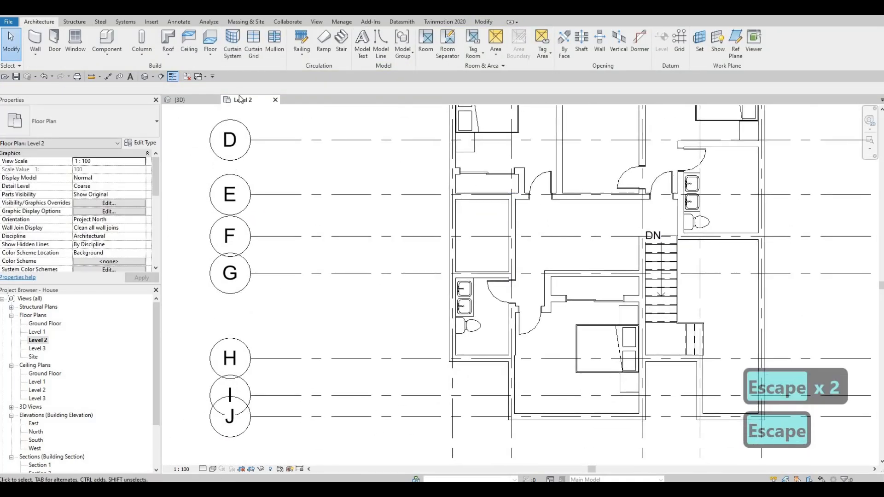
Draw a <Demolished> style detail line lengthwise across the northwest bedroom's closet
left_click(179, 22)
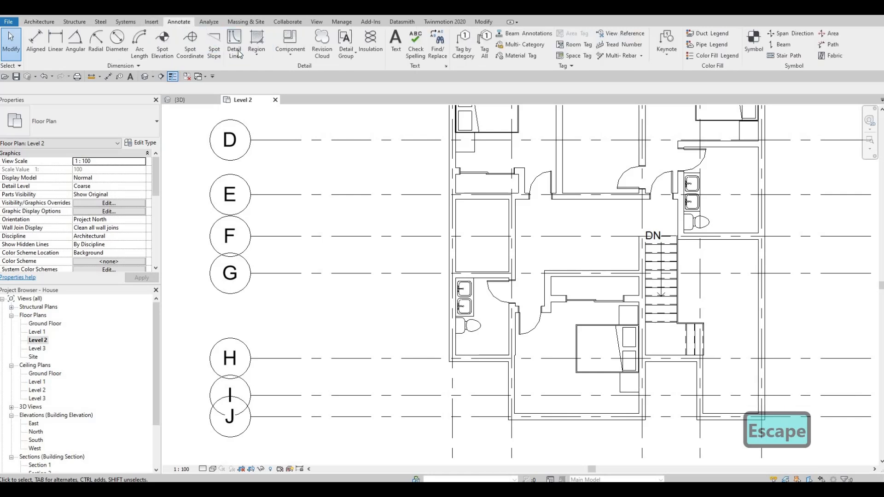
left_click(456, 48)
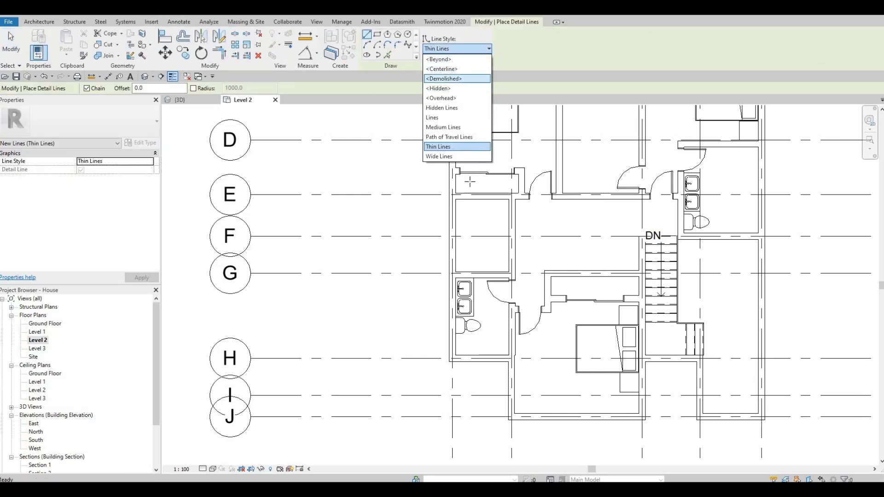
left_click(442, 79)
scroll(433, 184, "up", 5)
left_click(435, 184)
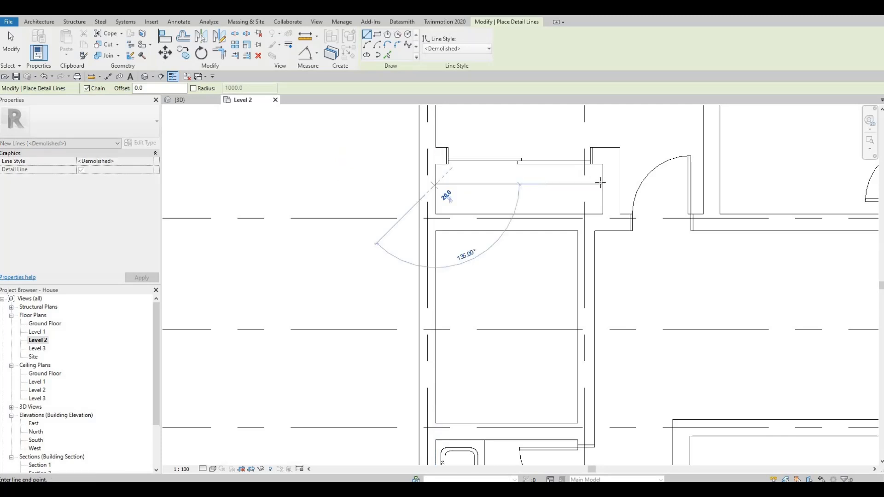
key("Escape")
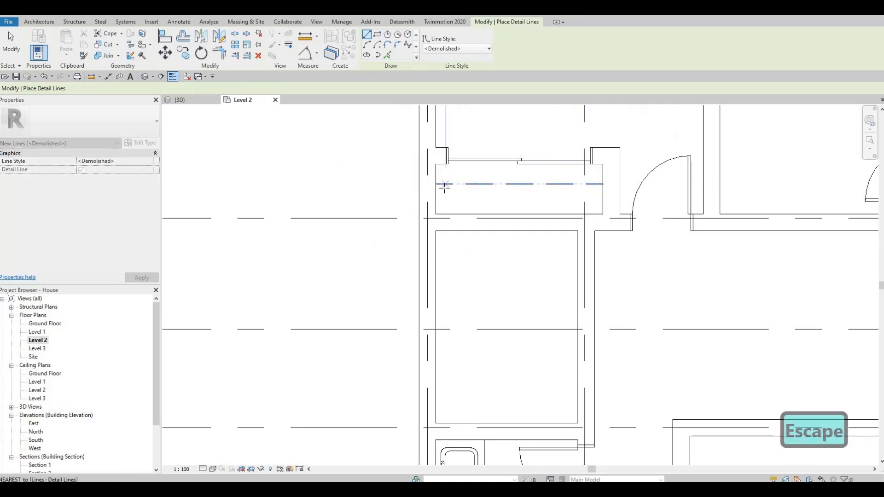
left_click(436, 189)
left_click(602, 189)
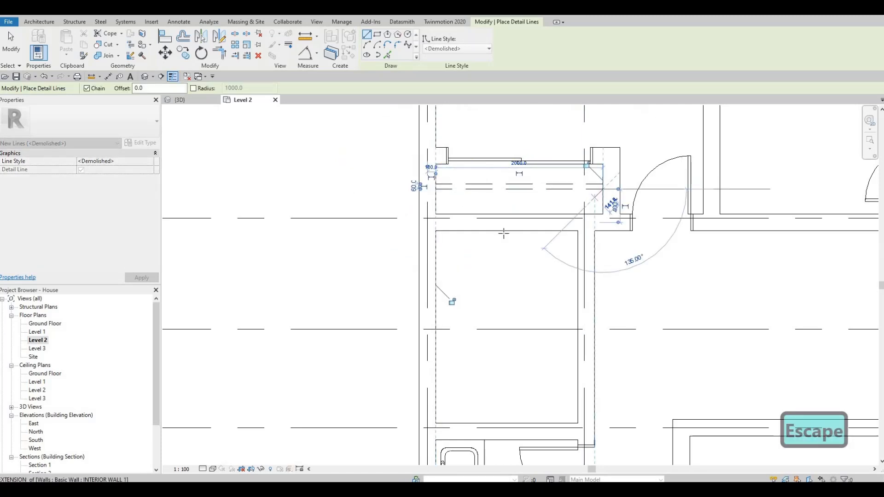
scroll(504, 233, "down", 5)
key("Escape")
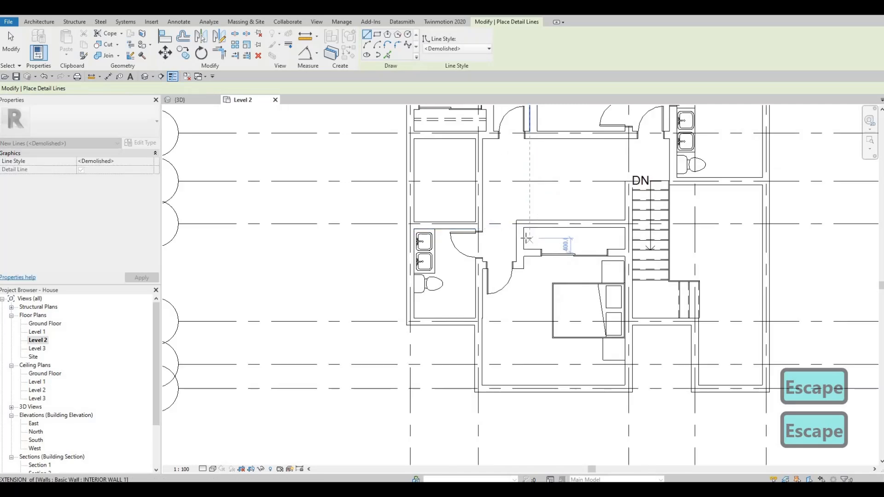
Draw another <Demolished> detail line lengthwise across the central closet above the south bedroom
left_click(579, 237)
scroll(596, 238, "up", 2)
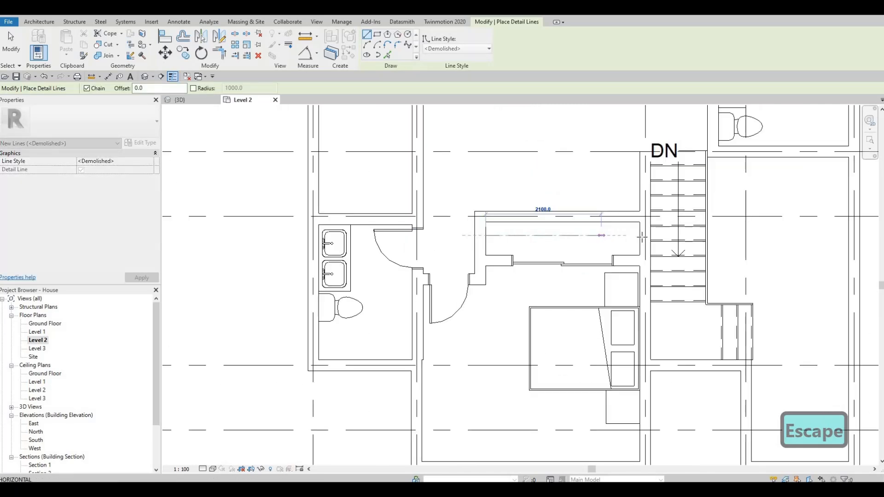
left_click(487, 236)
key("Escape")
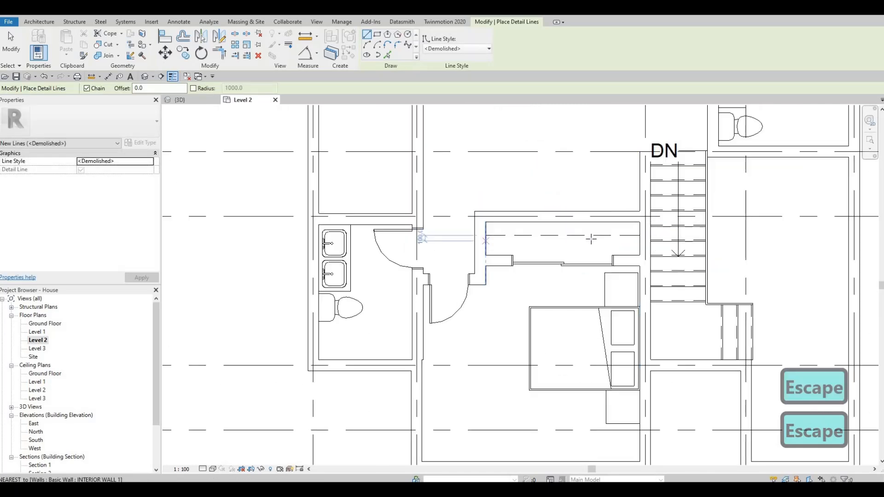
key("Escape")
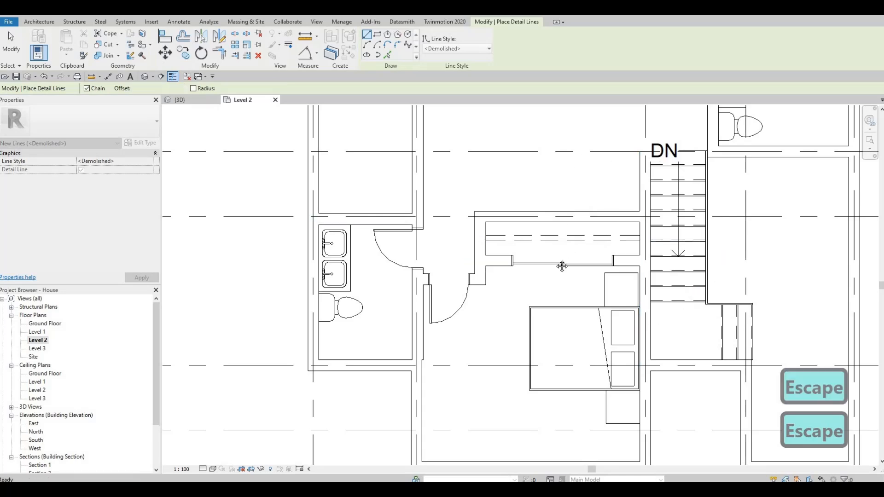
Switch to Thin Lines and draw an L-shaped detail-line outline inside the north-central room, about 3000 mm tall
scroll(562, 172, "down", 4)
scroll(347, 138, "up", 3)
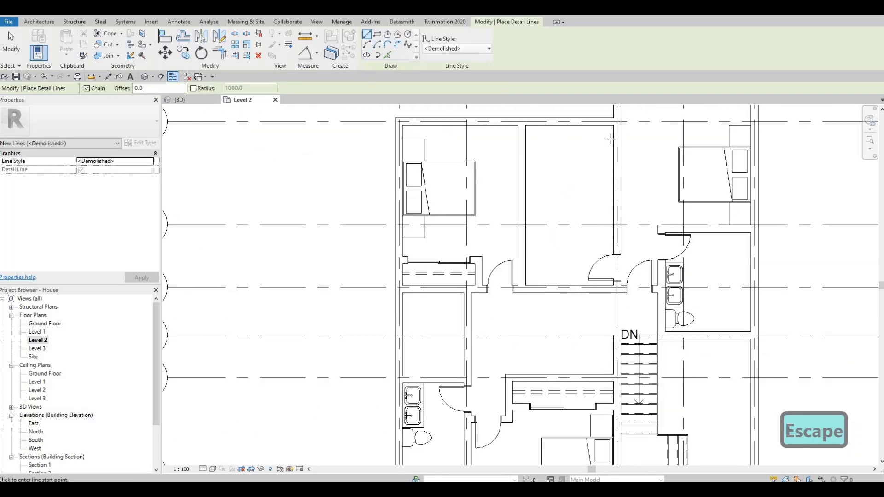
left_click(612, 145)
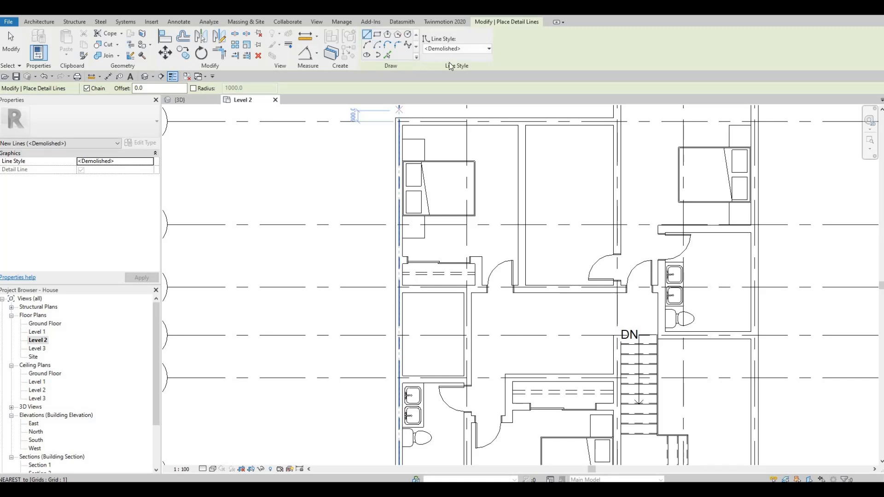
left_click(455, 48)
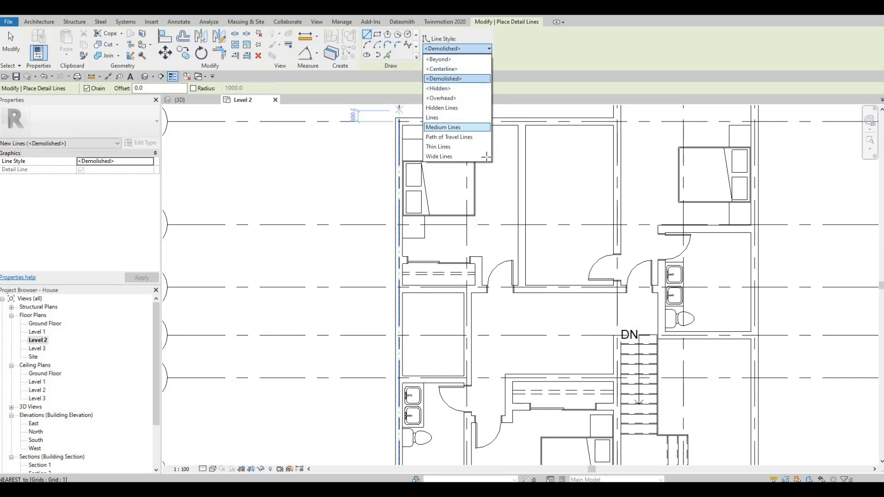
left_click(474, 146)
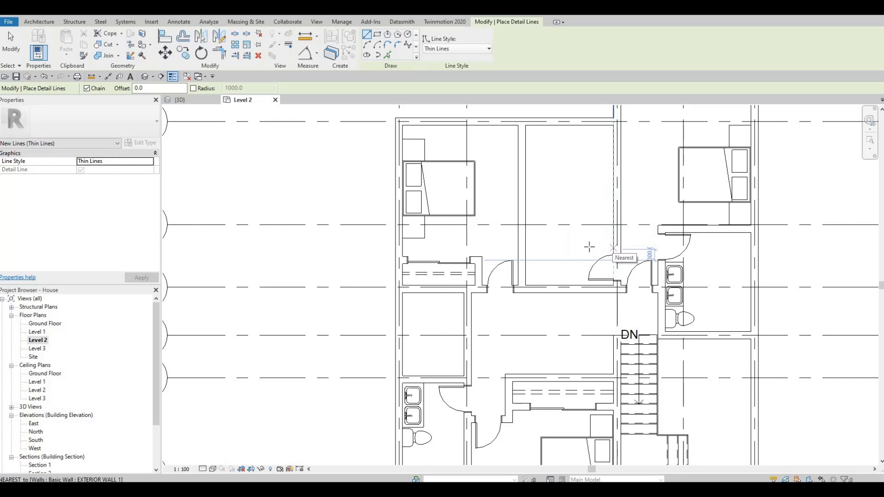
left_click(589, 248)
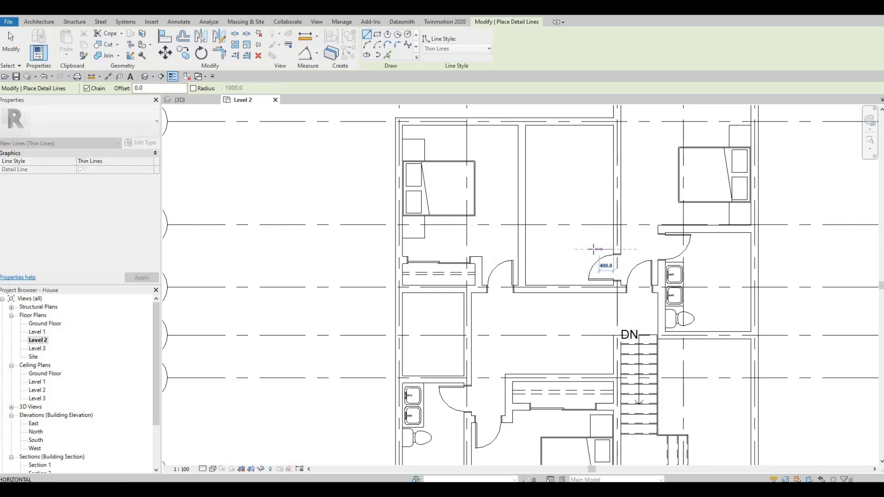
left_click(564, 141)
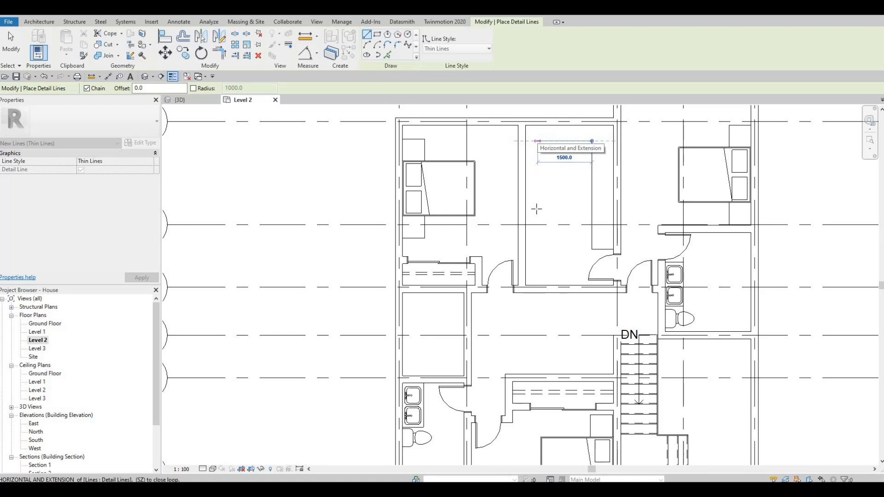
left_click(537, 140)
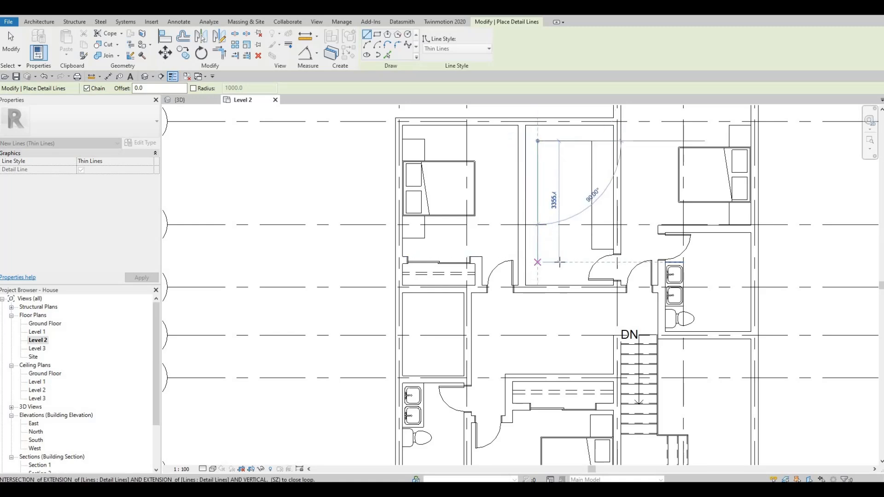
left_click(559, 262)
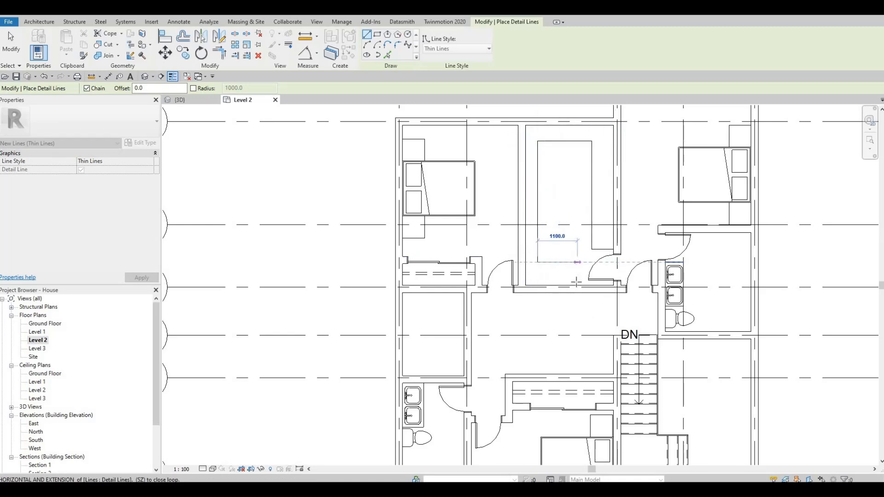
left_click(576, 282)
left_click(577, 286)
key("Escape")
key("Escape")
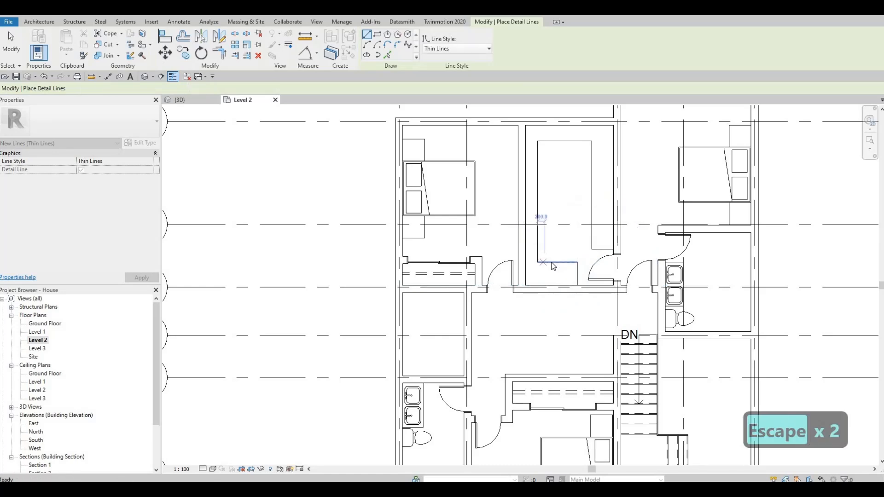
Offset the outline's bottom and west lines 600 mm from the room's south and west walls
left_click(557, 262)
left_click(501, 276)
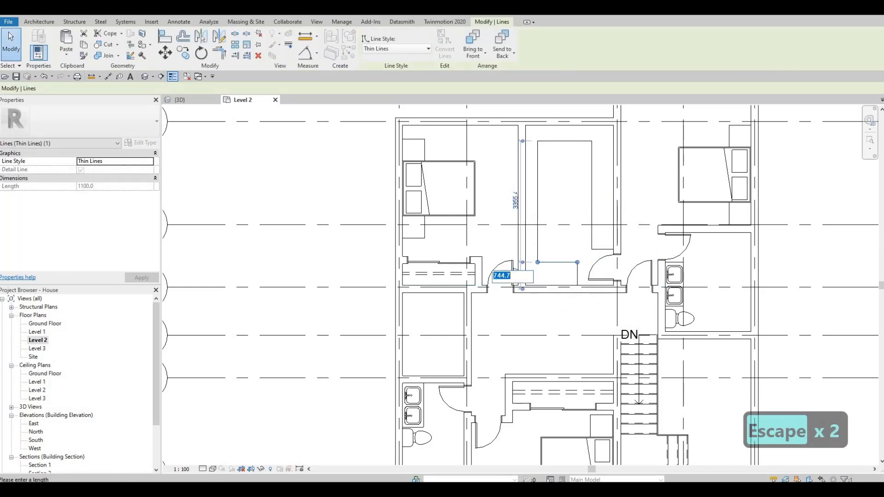
type("600")
key("Return")
key("Escape")
key("Escape")
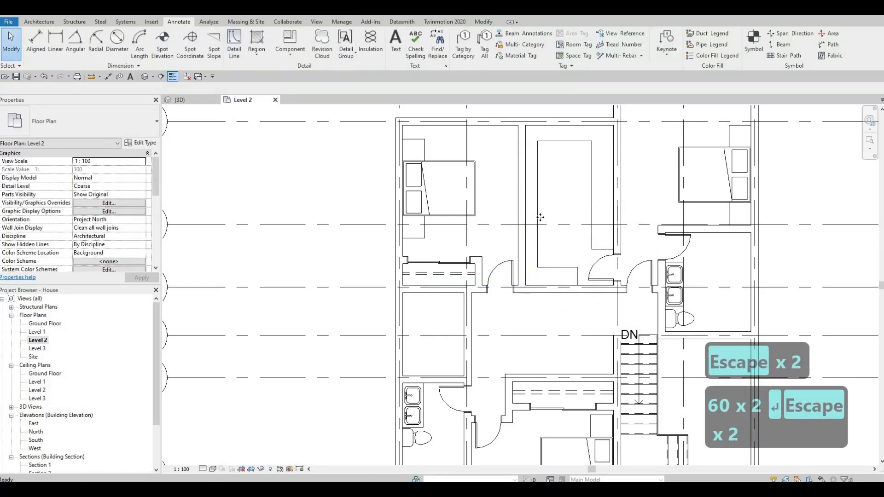
left_click(537, 144)
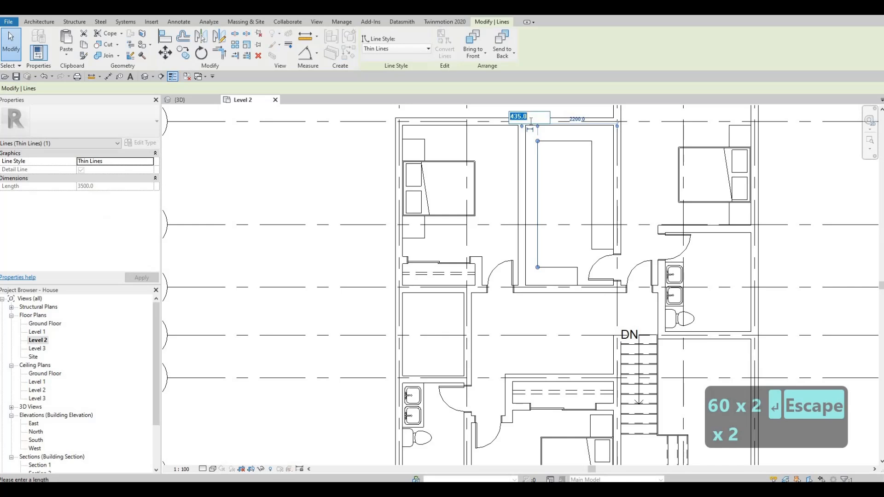
type("600")
key("Return")
key("Escape")
key("Escape")
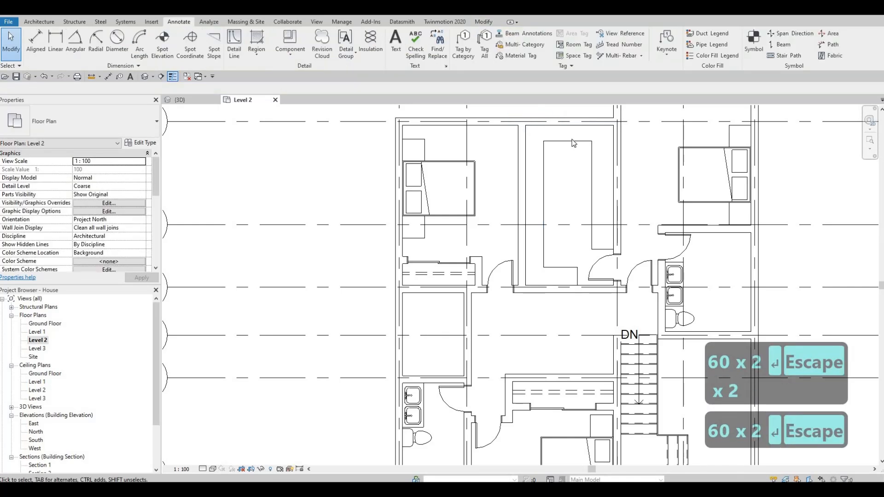
Offset the outline's top and east lines 600 mm from the room's north and east walls
left_click(585, 141)
left_click(605, 132)
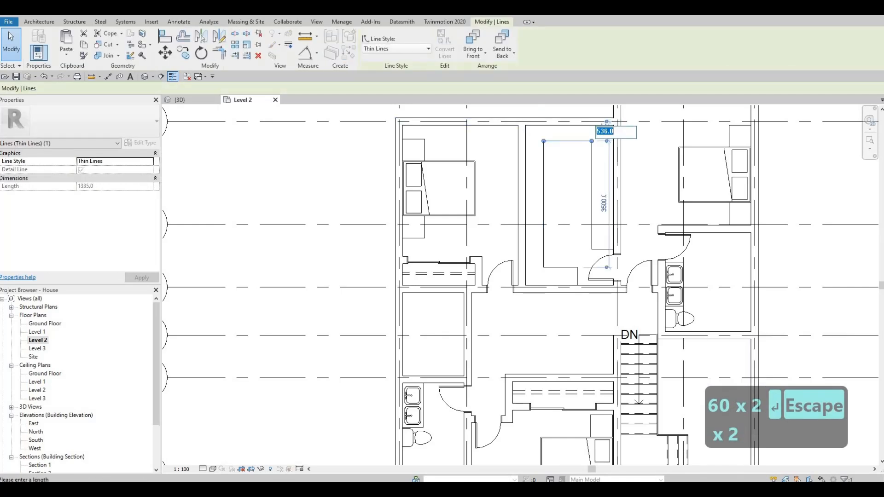
type("600")
key("Return")
key("Escape")
key("Escape")
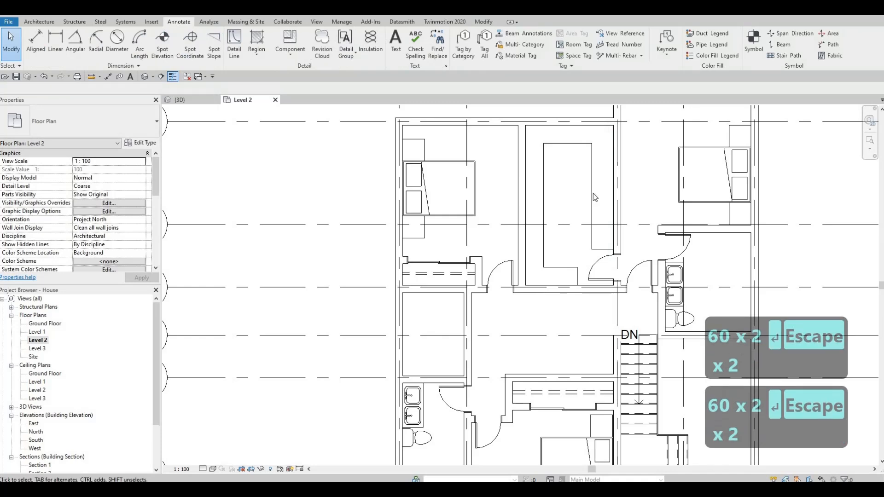
middle_click_drag(593, 193, 645, 177)
left_click(631, 177)
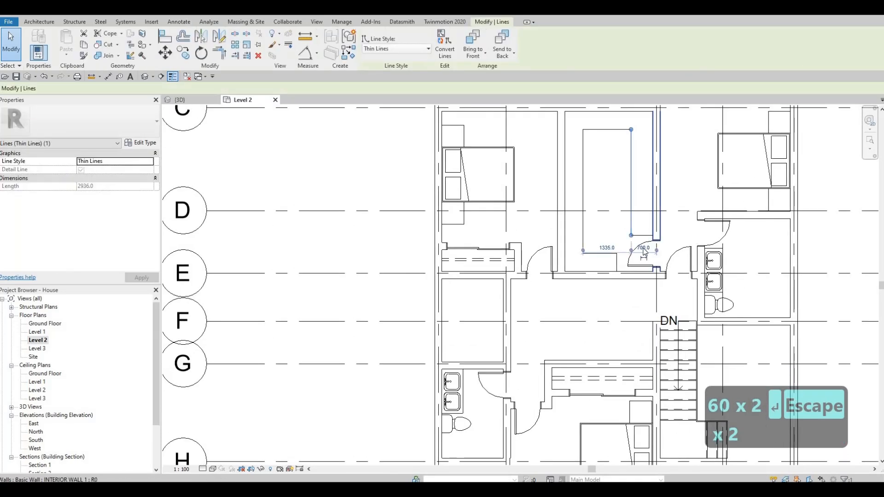
type("600")
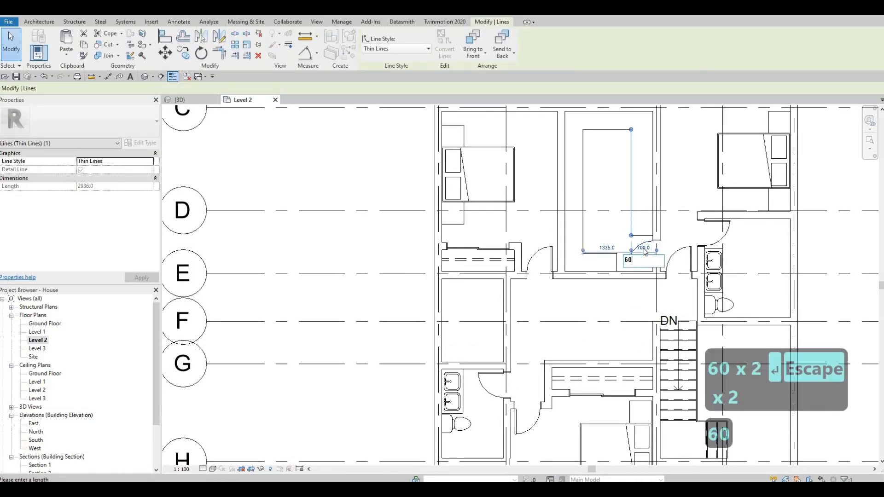
key("Return")
key("Escape")
key("Escape")
Draw <Demolished> detail lines offset 50 mm inside the furniture outline by picking its east, west and bottom lines
middle_click_drag(642, 212, 599, 189)
left_click(234, 43)
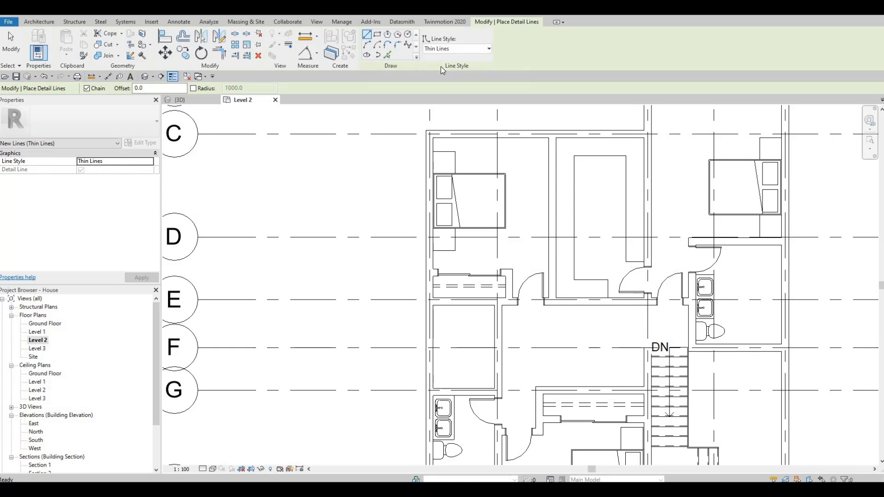
left_click(441, 48)
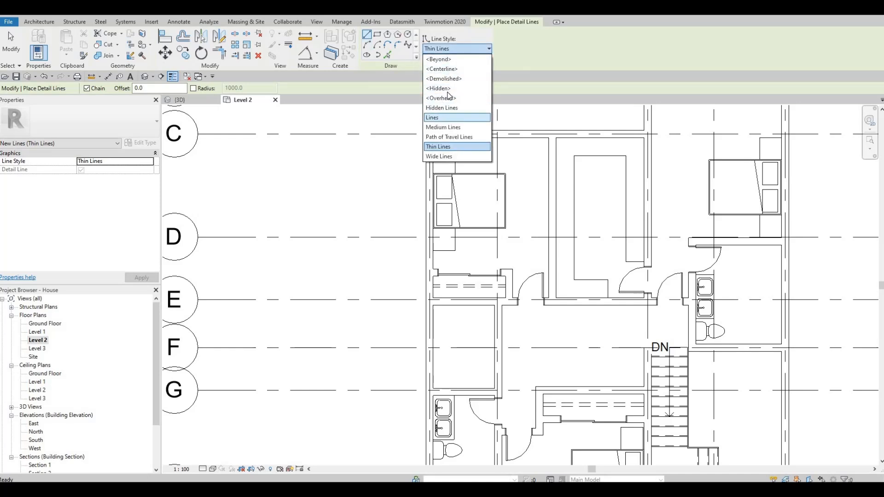
key("Up")
key("Return")
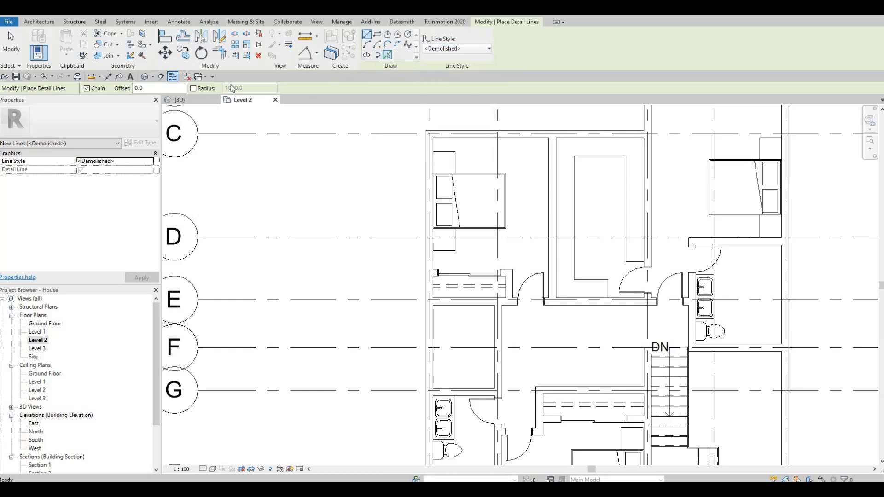
double_click(125, 88)
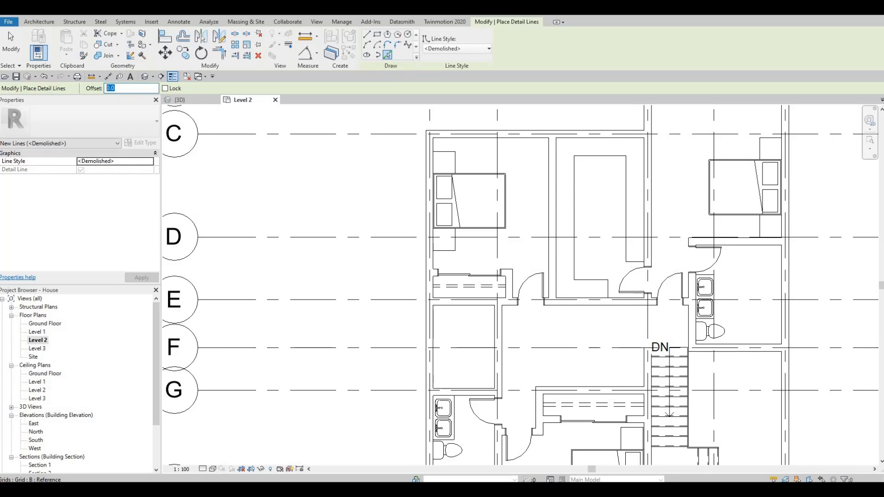
type("50")
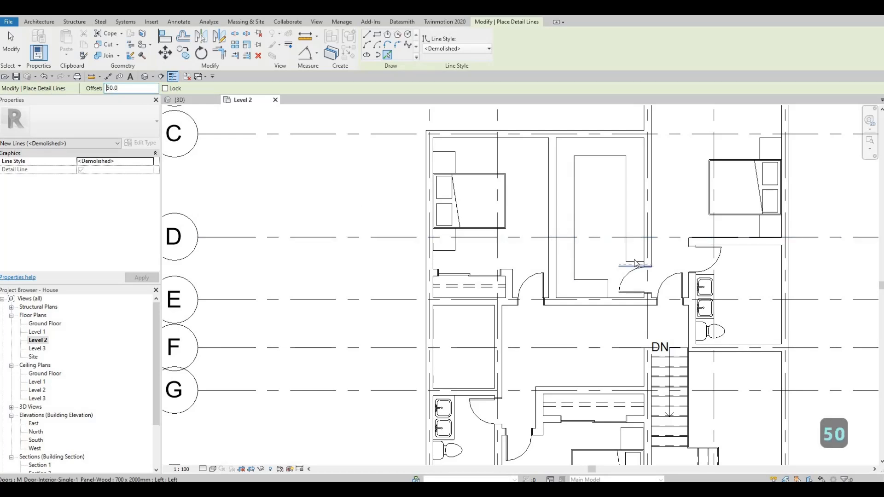
scroll(634, 263, "up", 2)
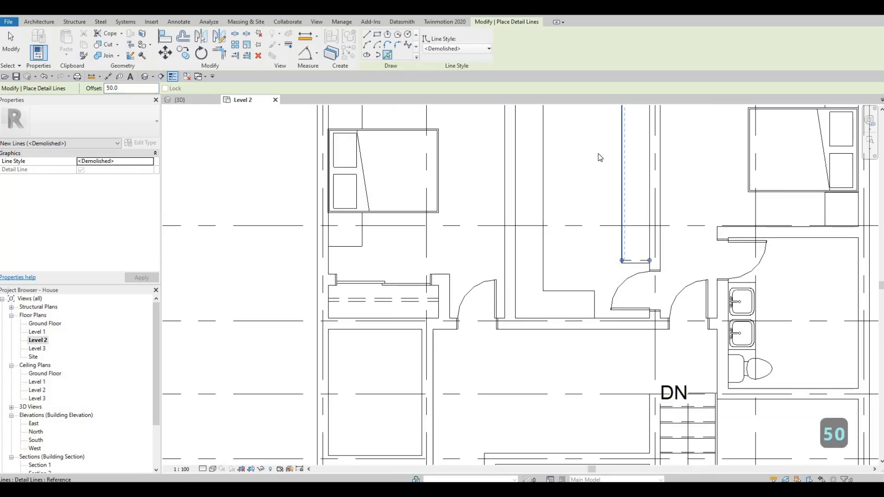
middle_click_drag(591, 212, 587, 214)
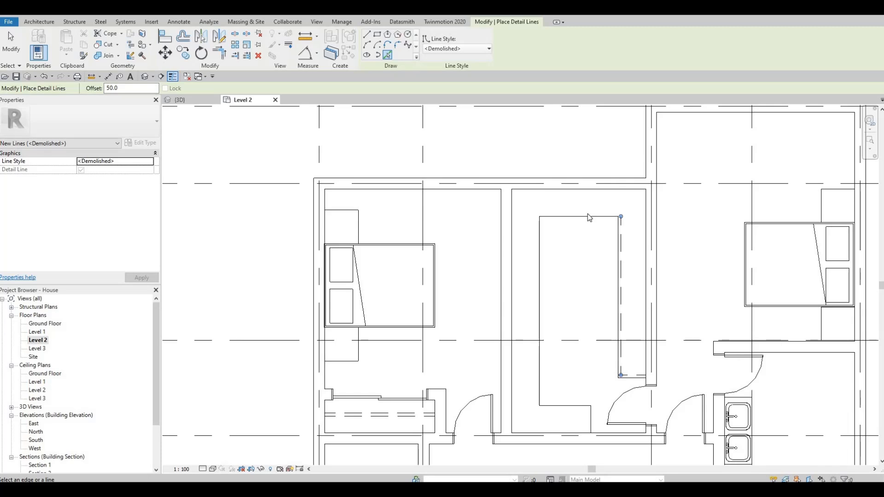
left_click(538, 246)
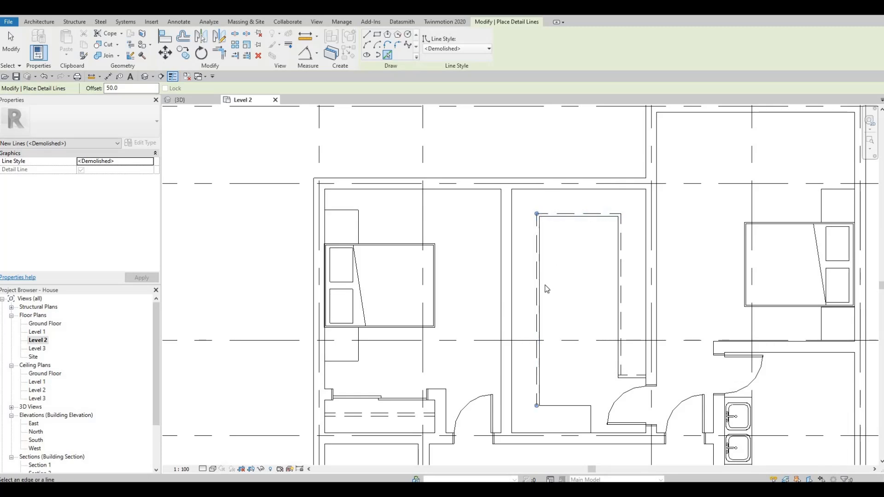
middle_click_drag(547, 289, 548, 285)
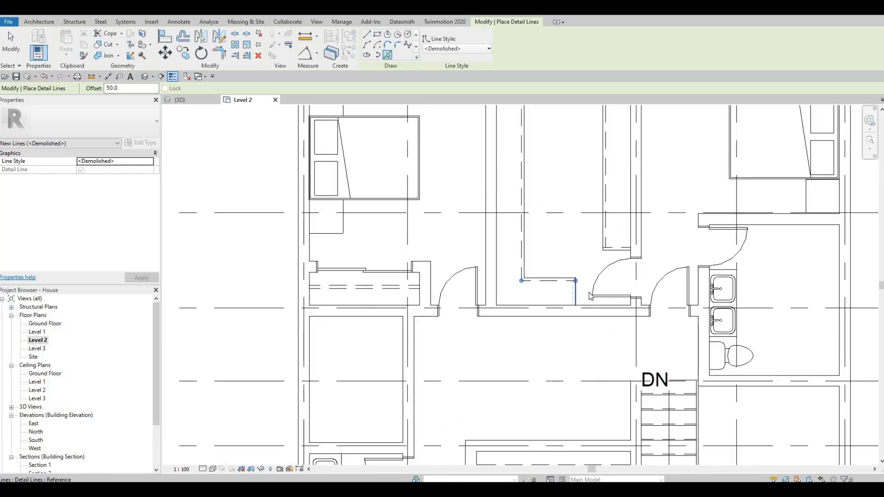
key("Escape")
key("Escape")
key("Escape")
Trim the dashed lines at their corners so the inner outline forms a closed shape
scroll(583, 292, "up", 3)
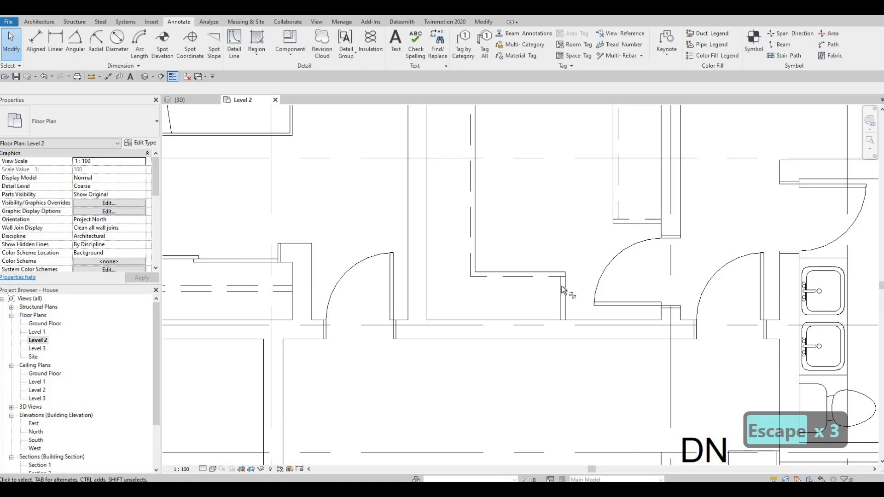
key("t")
key("r")
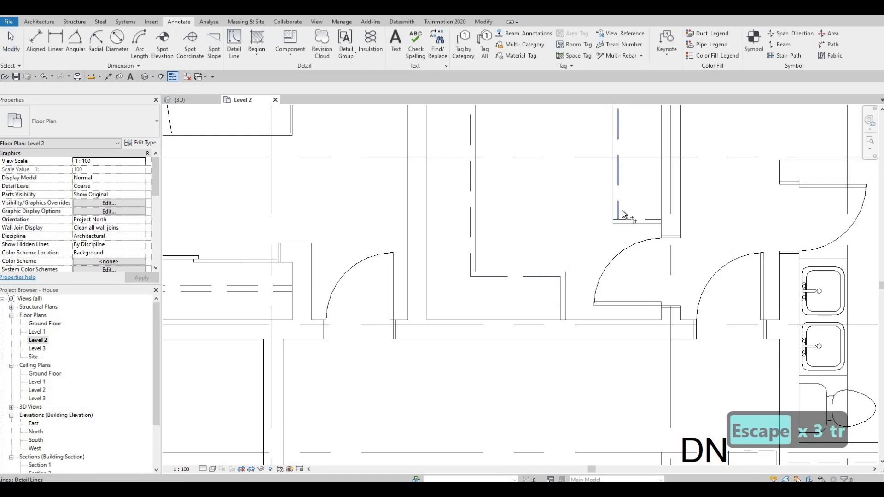
middle_click_drag(542, 260, 535, 347)
scroll(536, 348, "down", 2)
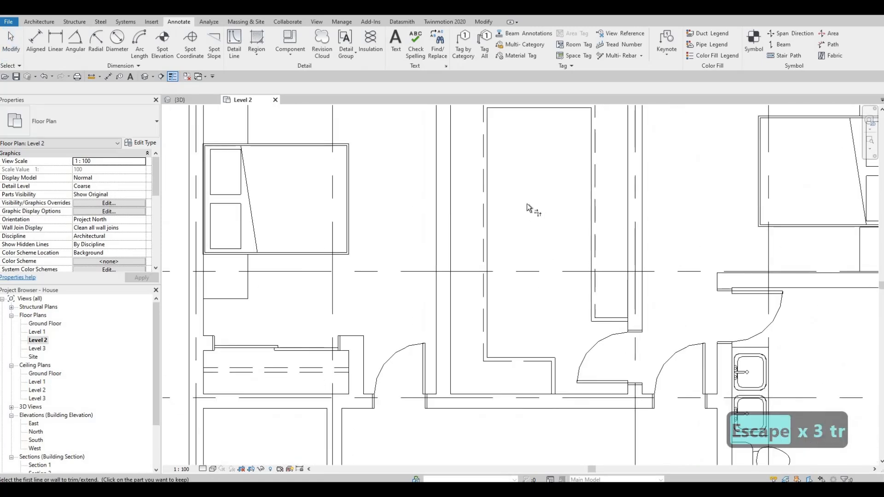
middle_click_drag(529, 206, 530, 253)
scroll(530, 253, "down", 1)
middle_click_drag(564, 205, 593, 162)
key("Escape")
key("Escape")
key("Escape")
scroll(543, 218, "down", 2)
middle_click_drag(539, 226, 575, 178)
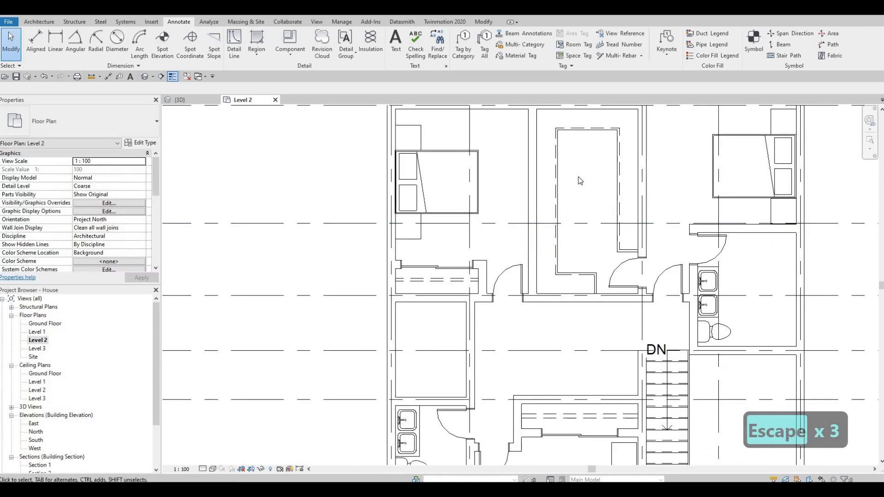
middle_click_drag(583, 219, 602, 243)
scroll(582, 239, "down", 1)
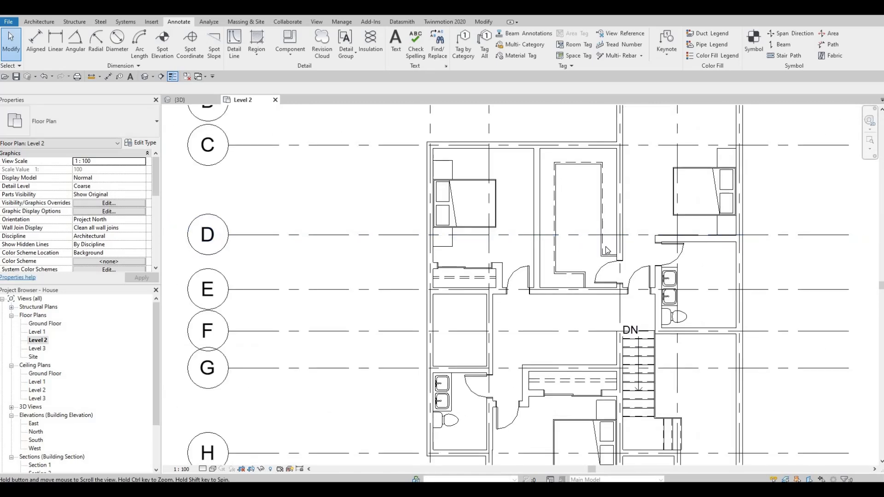
scroll(593, 242, "down", 1)
middle_click_drag(681, 206, 680, 208)
scroll(636, 163, "up", 1)
middle_click_drag(636, 163, 586, 192)
key("Escape")
key("Escape")
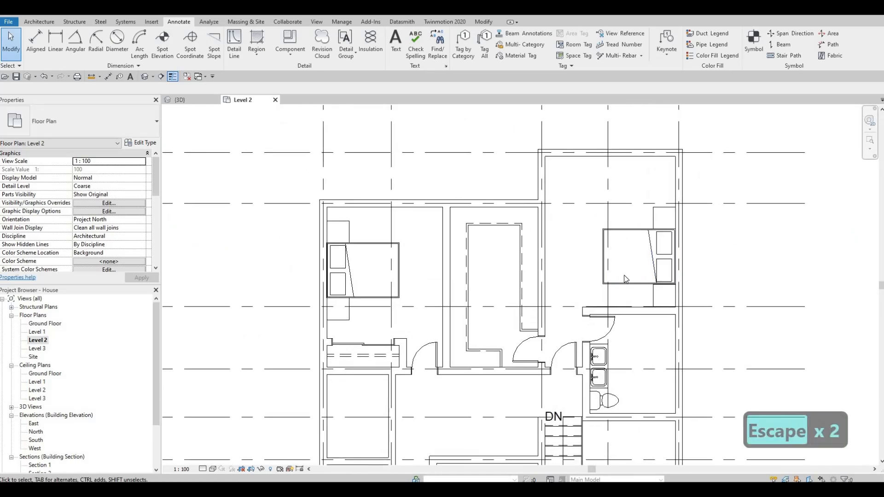
scroll(642, 317, "up", 1)
left_click(643, 313)
scroll(641, 313, "up", 1)
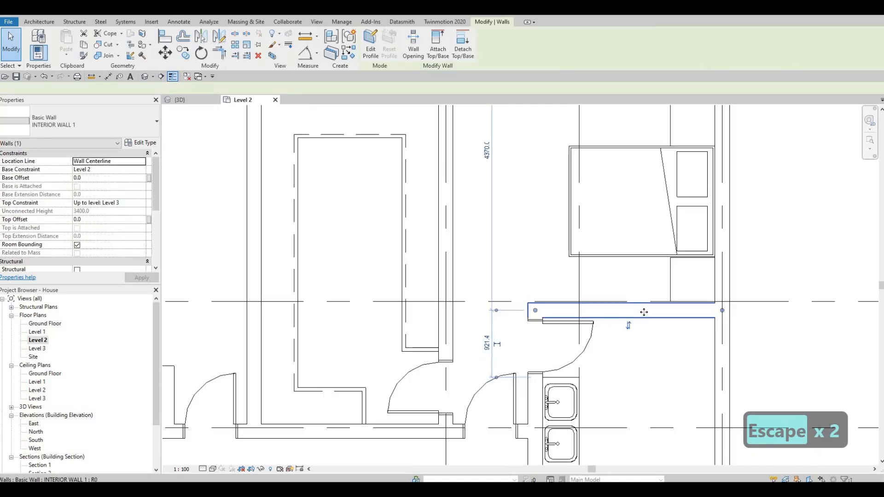
key("F1")
key("F1")
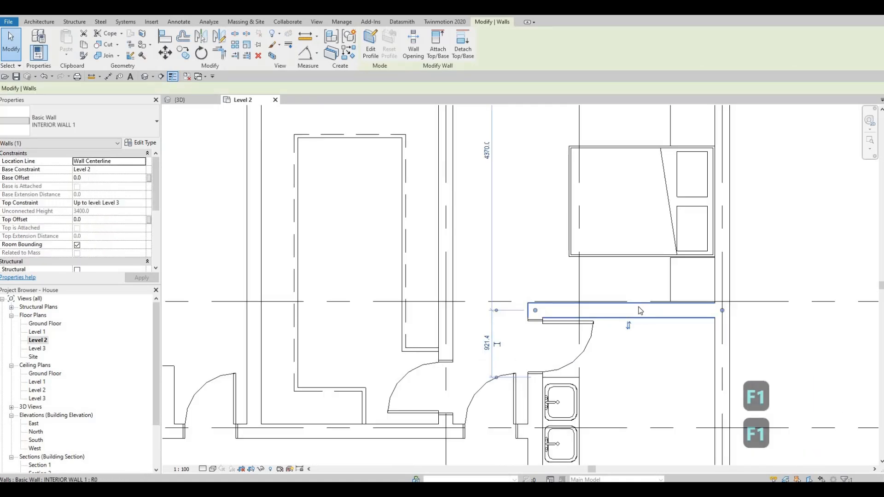
left_click(611, 318, "ctrl")
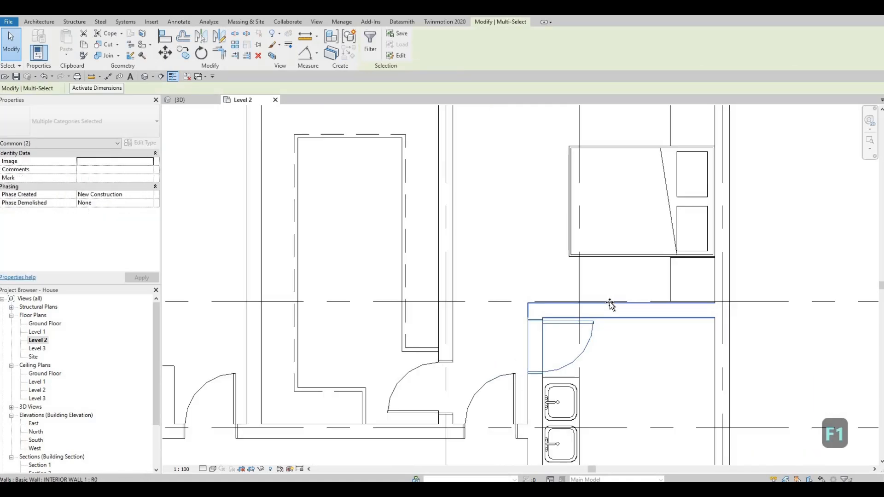
mouse_move(610, 303)
left_mouse_down()
mouse_move(632, 272)
mouse_move(630, 192)
left_mouse_up()
key("Escape")
key("Escape")
key("Escape")
scroll(643, 331, "down", 1)
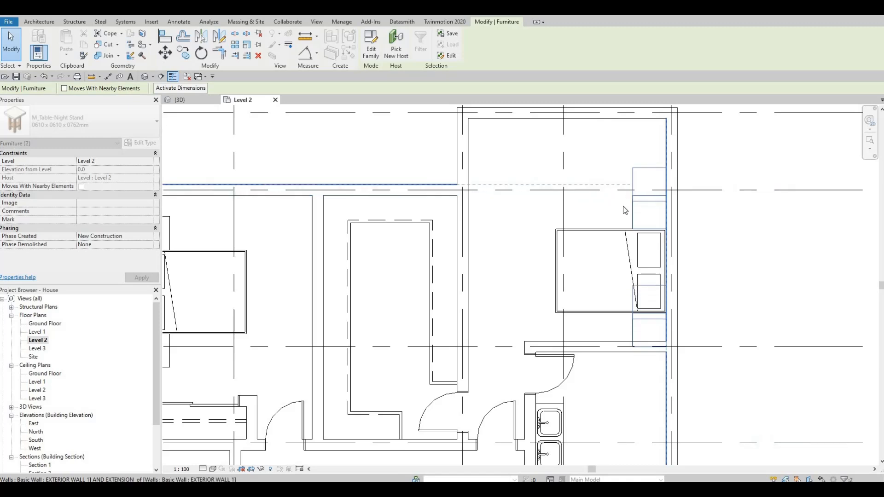
Move the east bedroom's bed, snapping it to the corner of the upper nightstand
key("Escape")
left_click(623, 233)
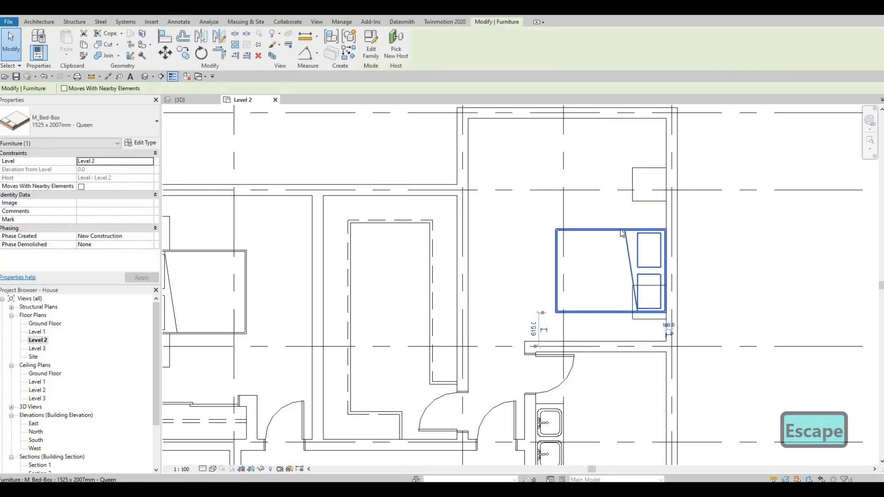
key("m")
key("v")
scroll(688, 253, "up", 5)
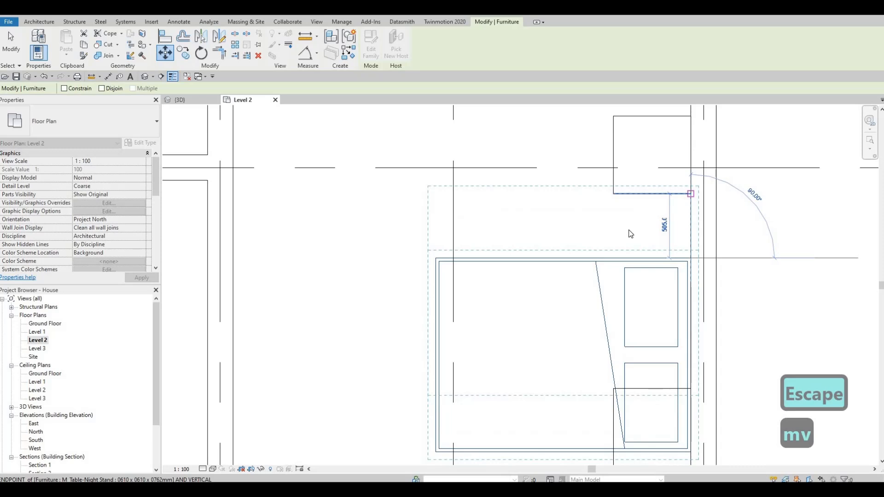
left_click(691, 194)
key("Escape")
key("Escape")
scroll(632, 232, "down", 3)
scroll(621, 338, "up", 4)
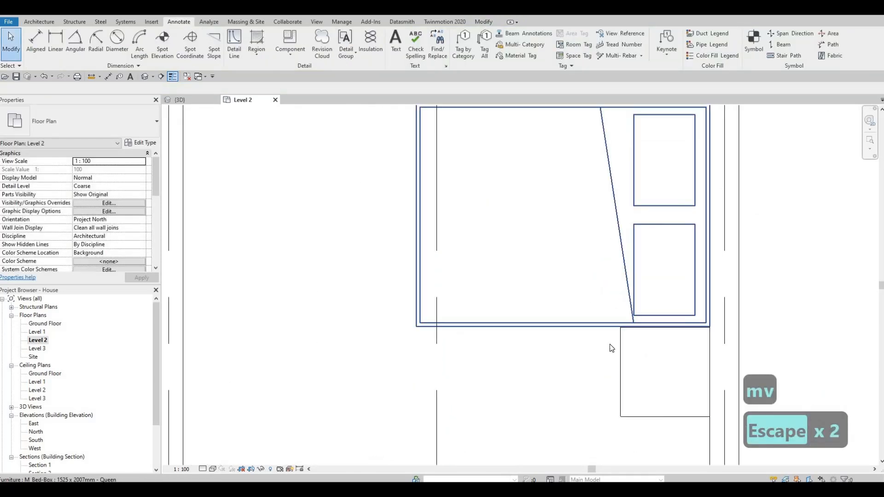
Move the nightstand below the bed so it snaps to the bed's corner at the exterior wall
scroll(602, 350, "up", 2)
left_click(591, 351)
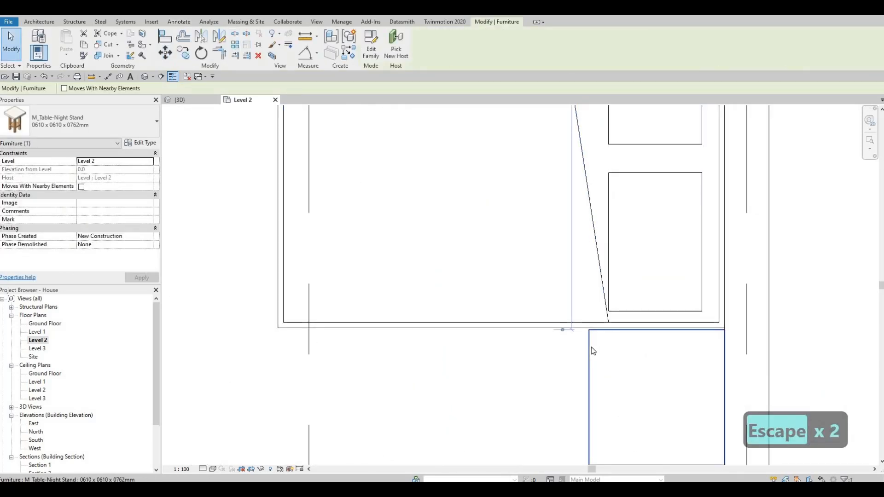
key("m")
key("v")
scroll(754, 336, "up", 2)
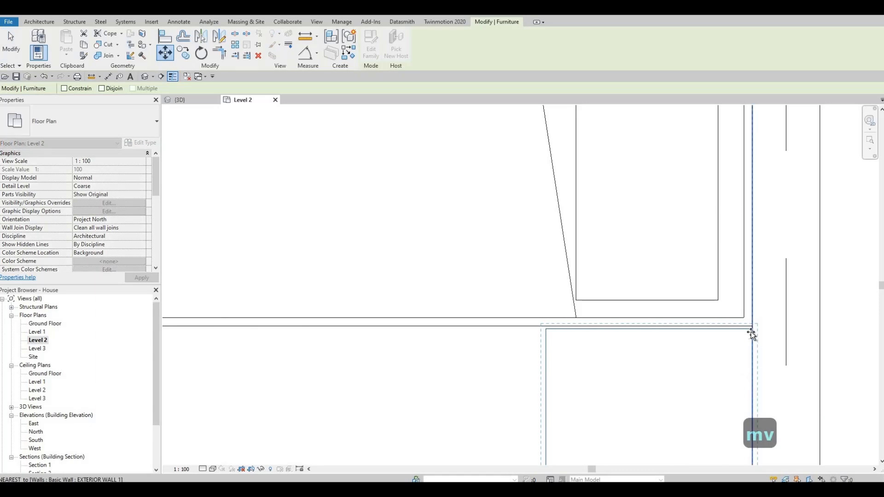
left_click(750, 327)
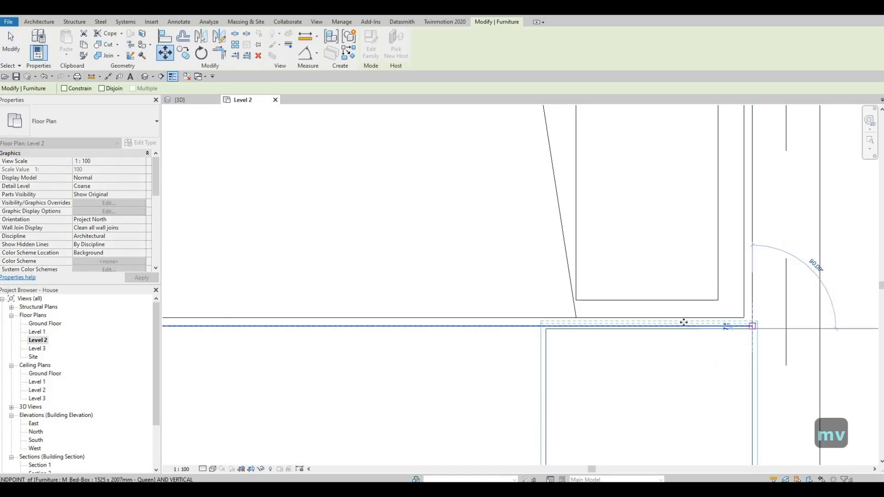
left_click(584, 292)
key("Escape")
key("Escape")
scroll(601, 262, "down", 6)
key("Escape")
scroll(628, 252, "down", 4)
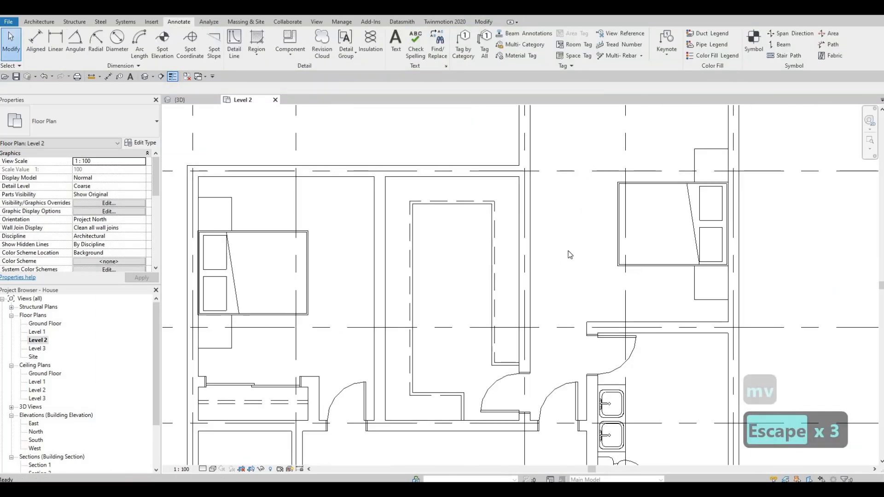
key("Escape")
Load the M_Table Lamp - Hemispheric family from the Lighting > Architectural > Internal library folder
middle_click_drag(772, 184, 801, 187)
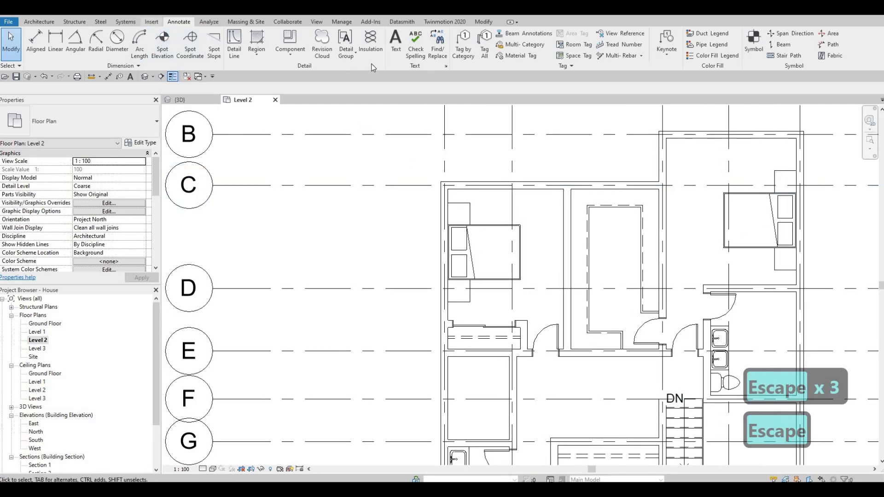
left_click(378, 44)
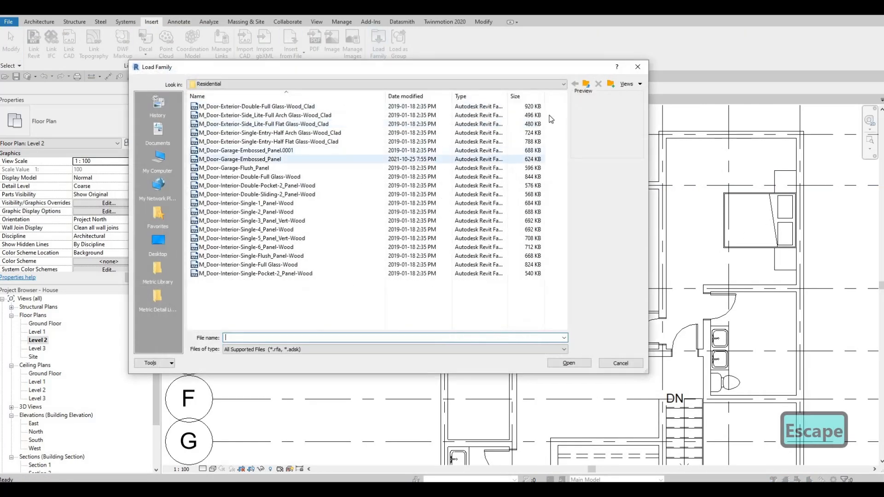
left_click(588, 83)
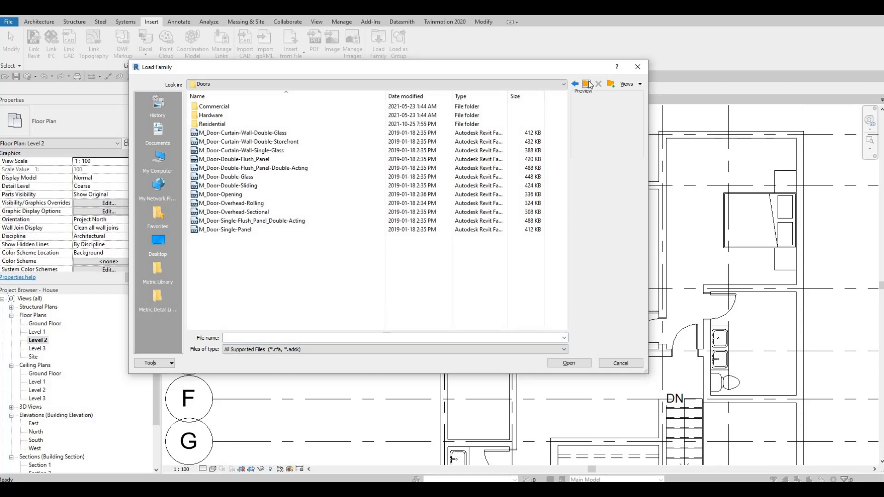
left_click(589, 84)
scroll(228, 213, "down", 2)
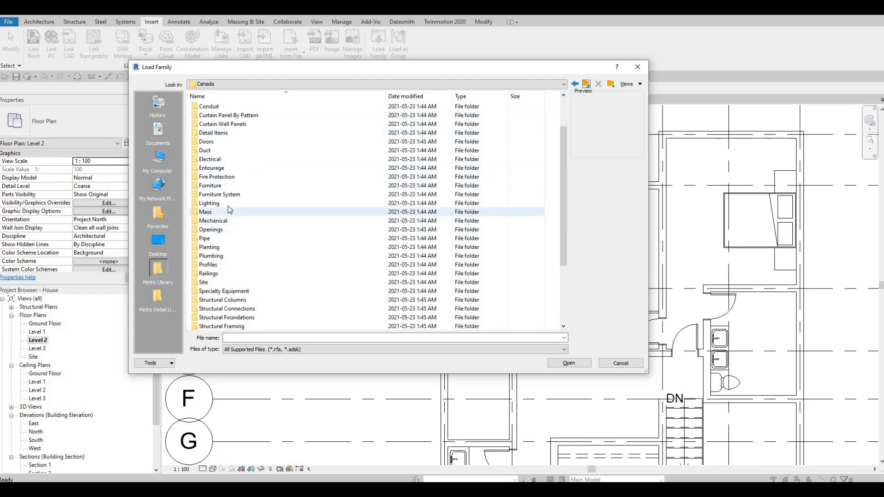
double_click(228, 203)
double_click(228, 110)
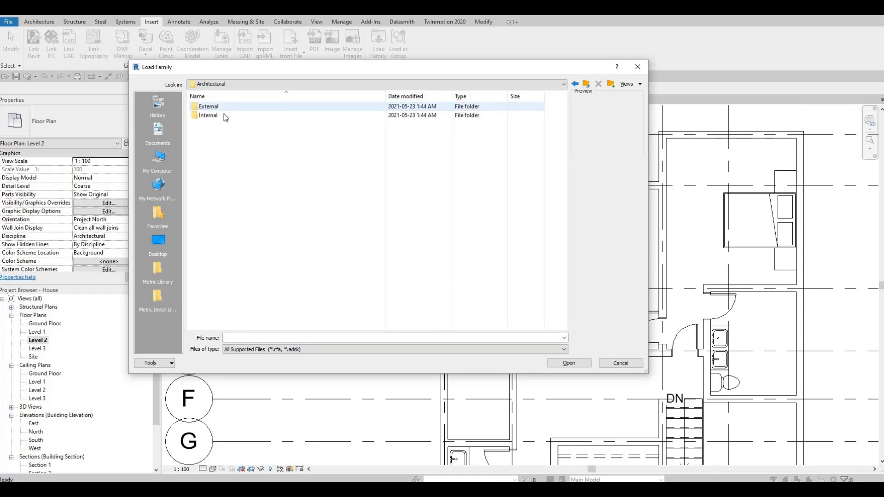
double_click(224, 114)
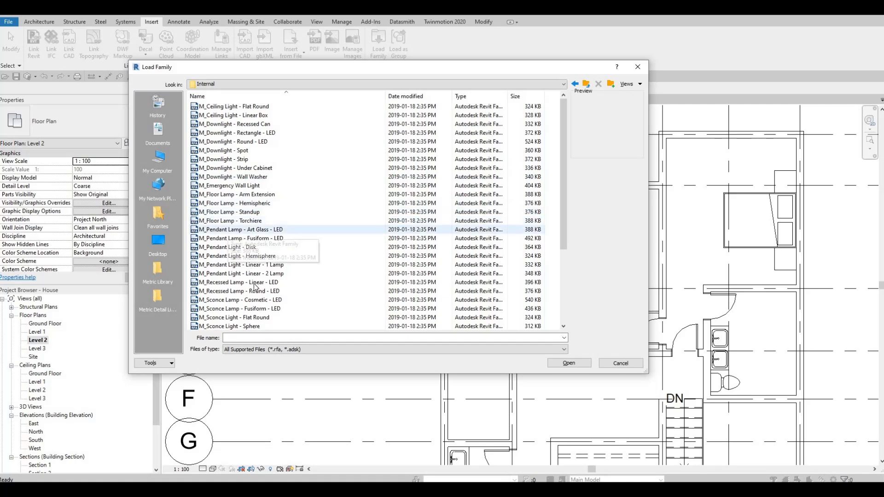
scroll(249, 285, "down", 3)
left_click(230, 273)
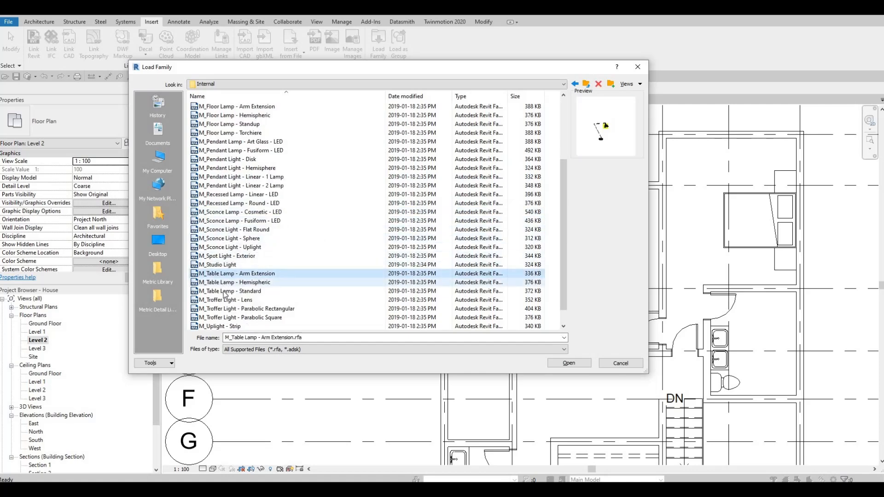
left_click(231, 282)
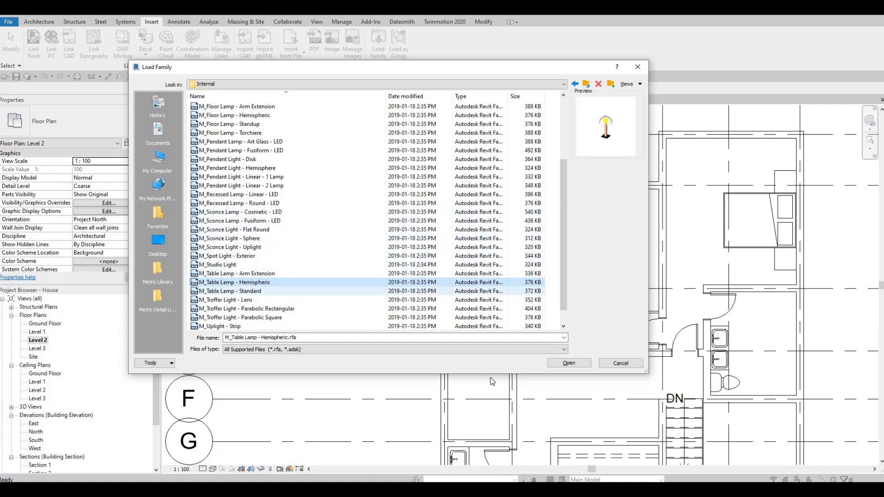
left_click(568, 364)
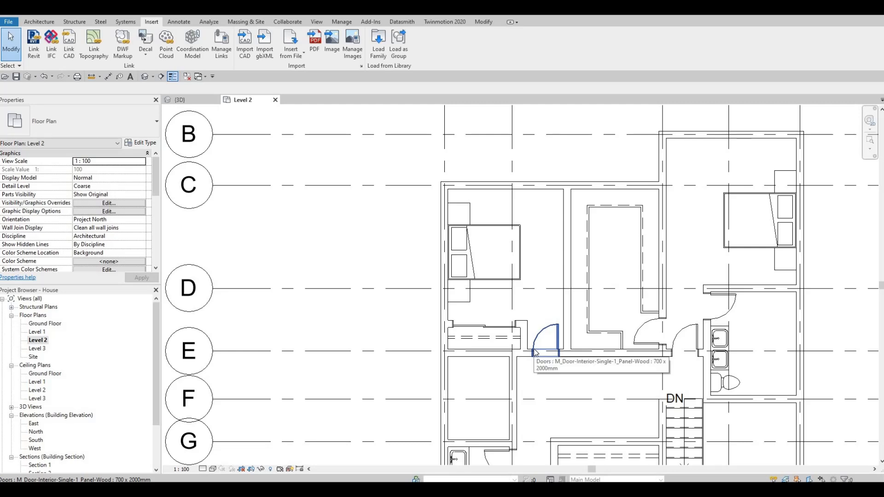
Place a table lamp on the upper nightstand beside the east bedroom's bed
key("c")
key("m")
middle_click_drag(719, 192, 604, 224)
scroll(603, 224, "up", 5)
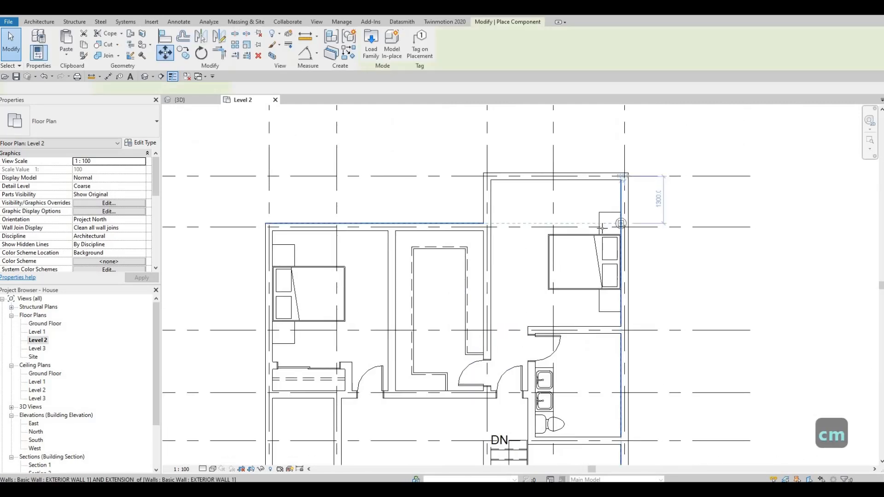
key("Escape")
key("Escape")
key("Escape")
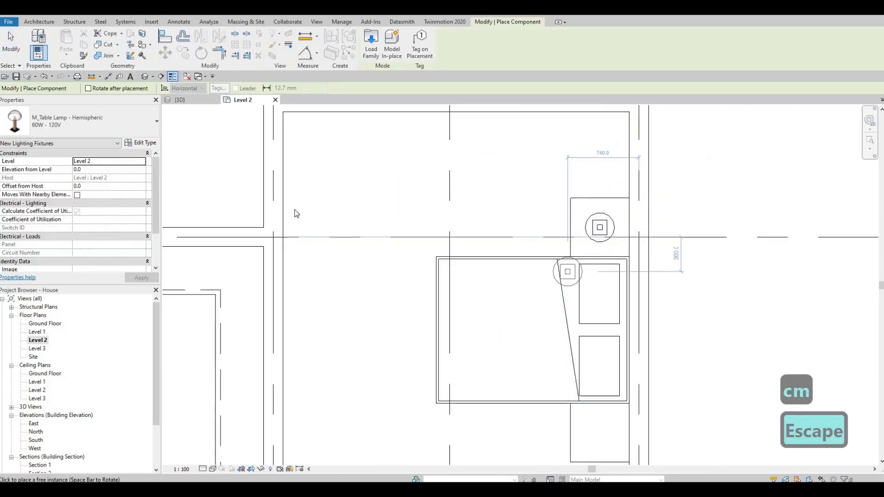
Draw a vertical section line through the upper nightstand and lamp, flipping its viewing direction toward the lamp
left_click(511, 297)
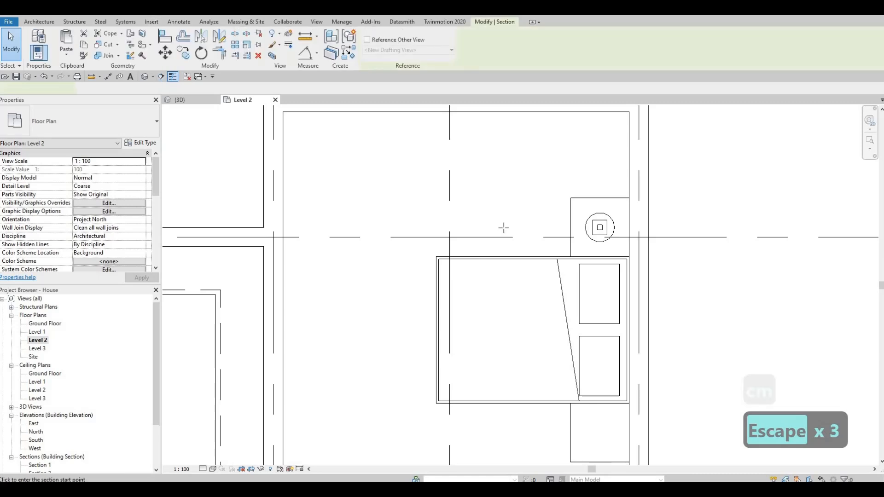
left_click(510, 177)
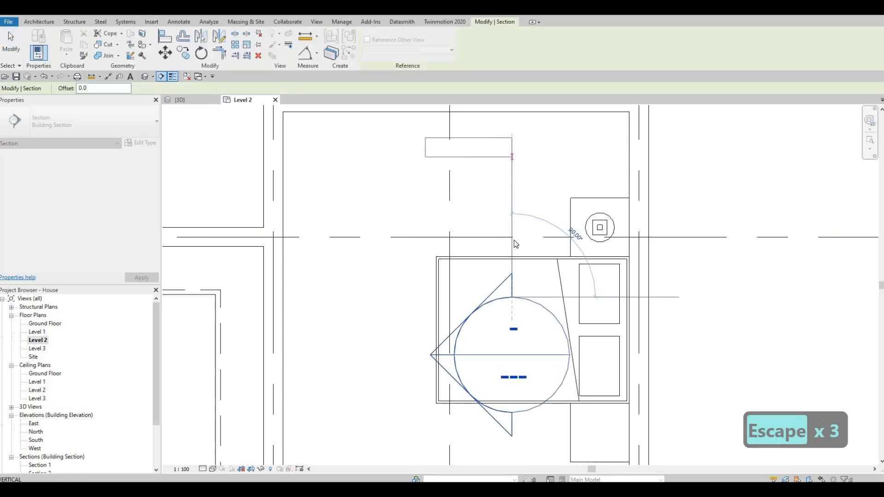
key("Escape")
key("Escape")
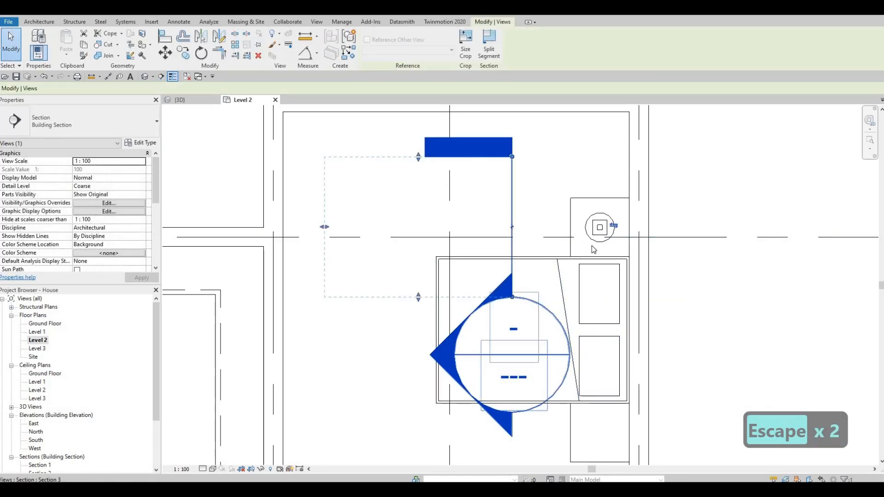
scroll(535, 254, "down", 1)
left_click(606, 231)
key("Escape")
key("Escape")
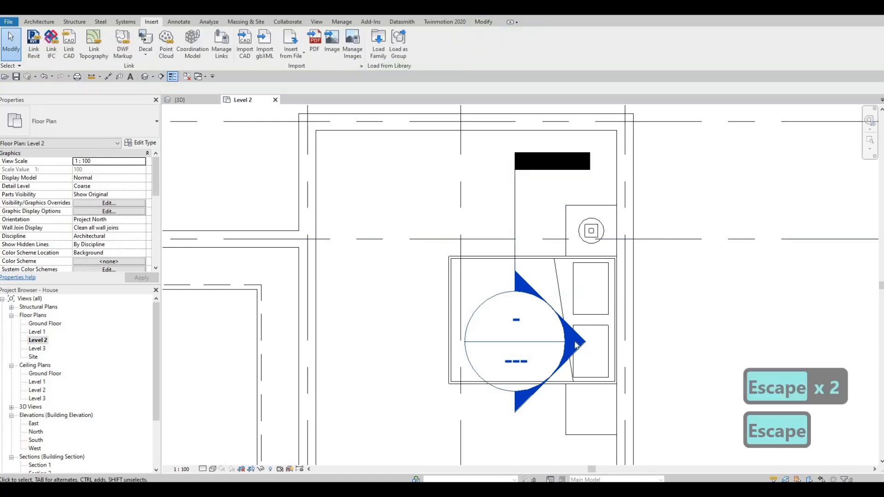
Open the new section view and align the lamp's base to the top of the nightstand
double_click(575, 343)
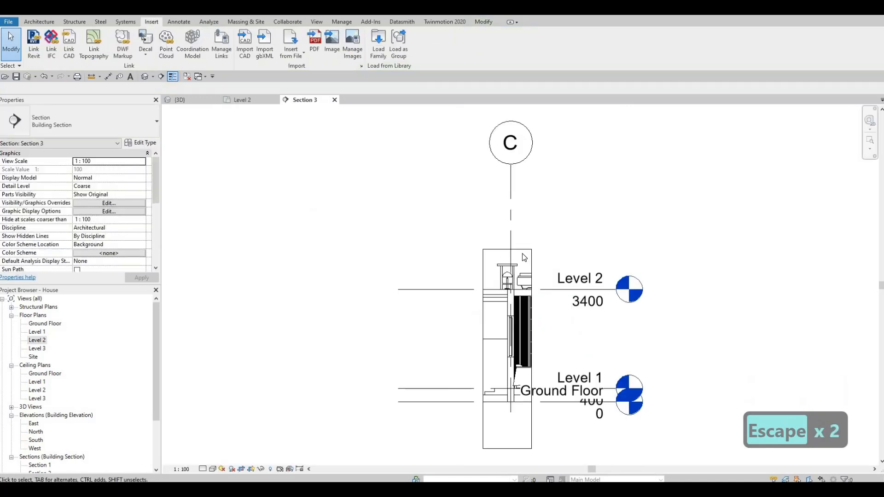
scroll(520, 241, "up", 2)
scroll(521, 241, "up", 1)
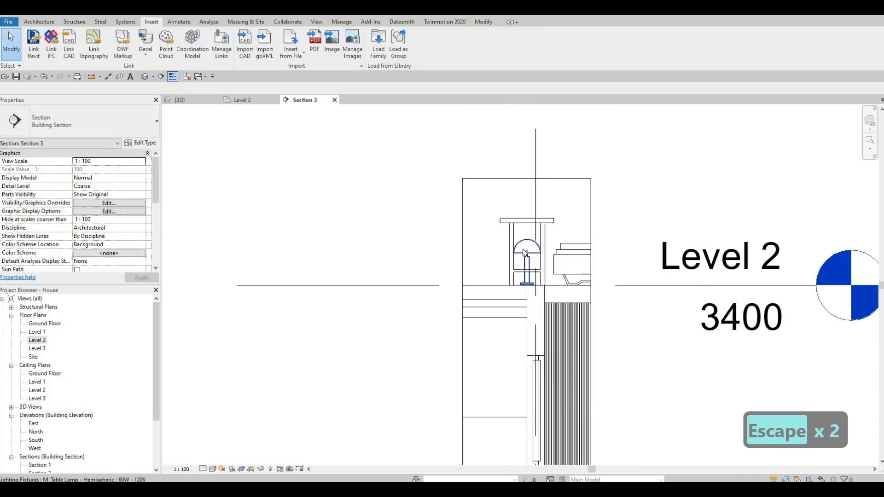
scroll(522, 249, "up", 1)
key("a")
key("l")
scroll(515, 203, "up", 1)
left_click(517, 201)
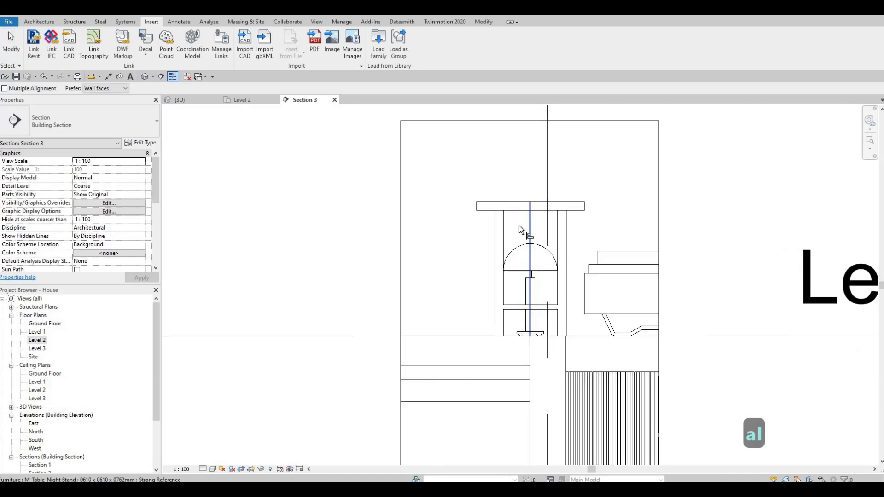
scroll(524, 345, "up", 3)
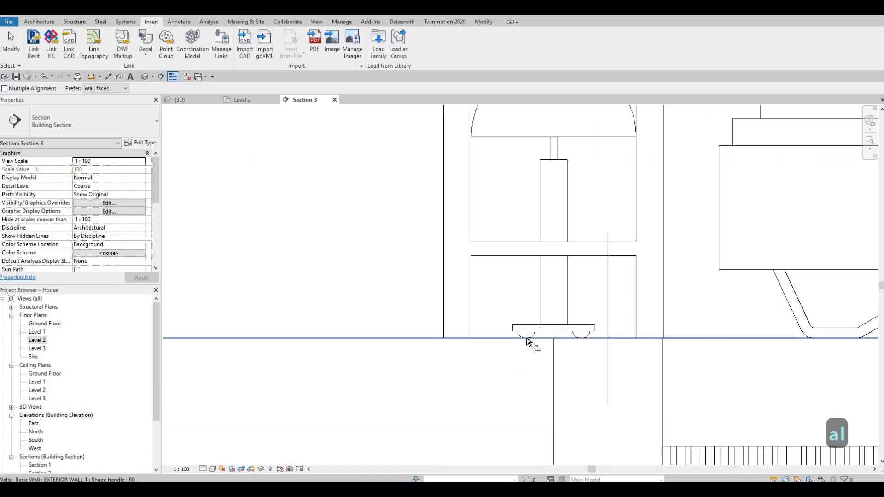
key("Tab")
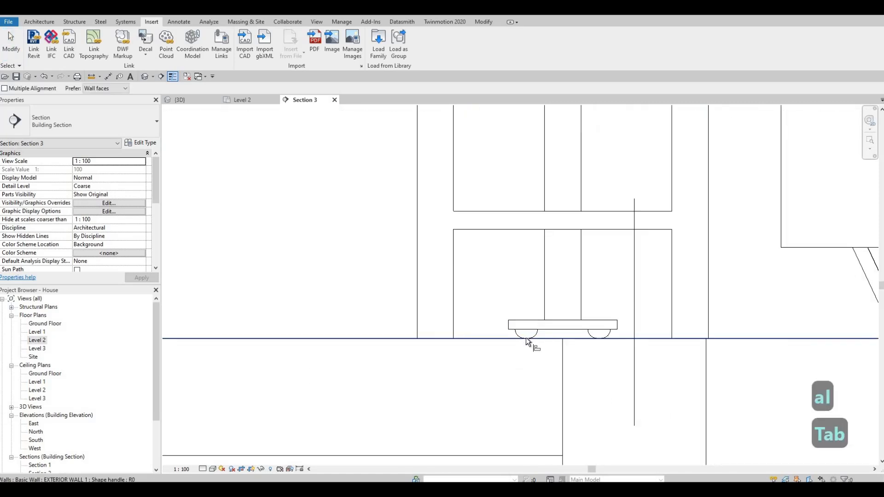
key("Tab")
left_click(523, 318)
scroll(502, 233, "down", 2)
scroll(501, 231, "down", 2)
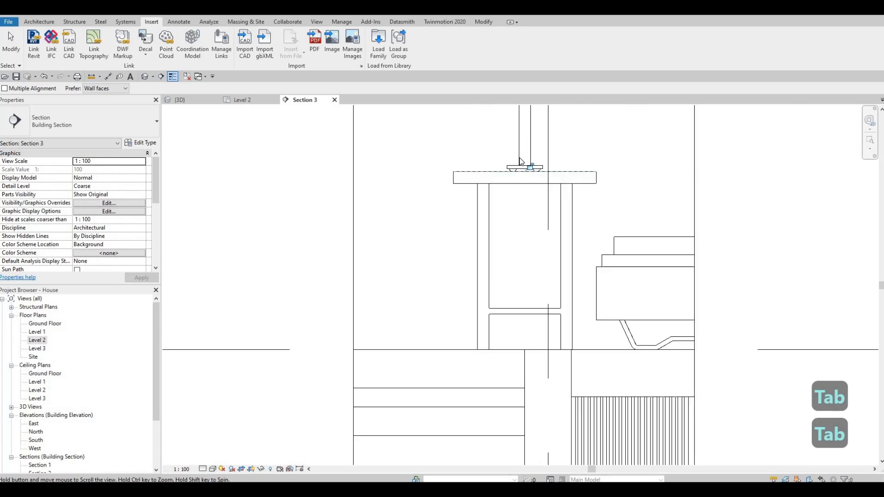
key("Escape")
key("Escape")
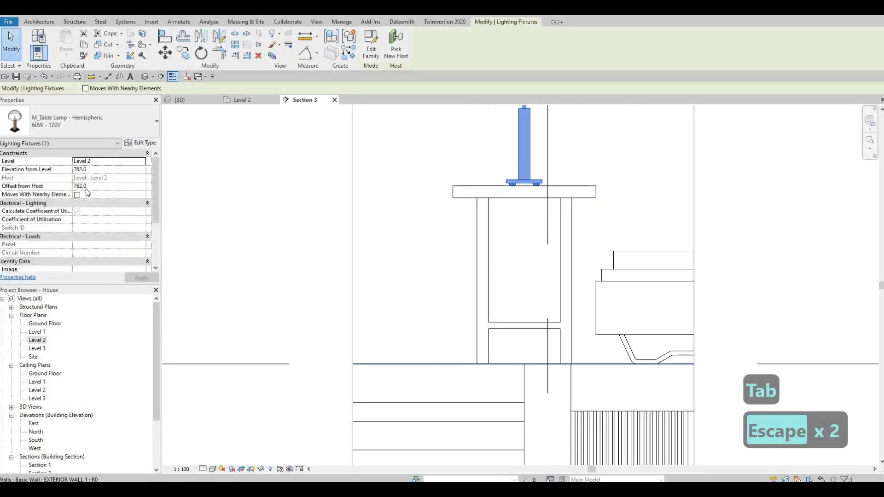
key("Escape")
key("Escape")
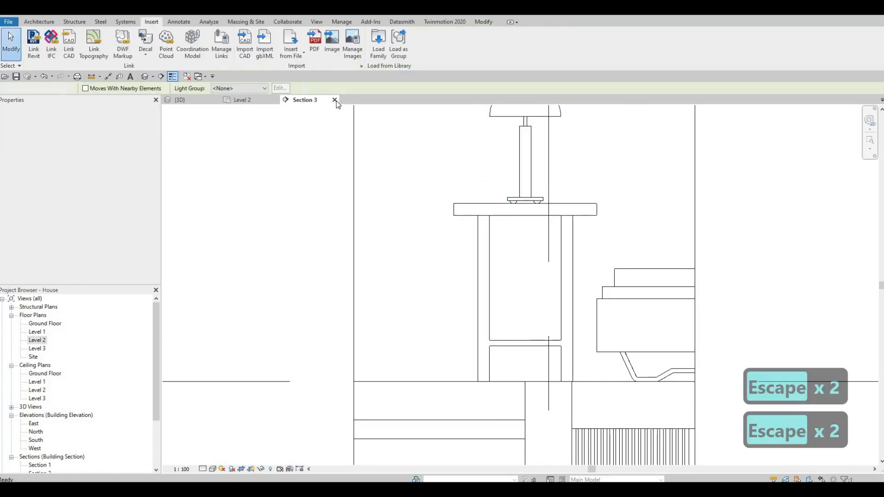
Close the section view and delete the section marker from the Level 2 plan
left_click(335, 100)
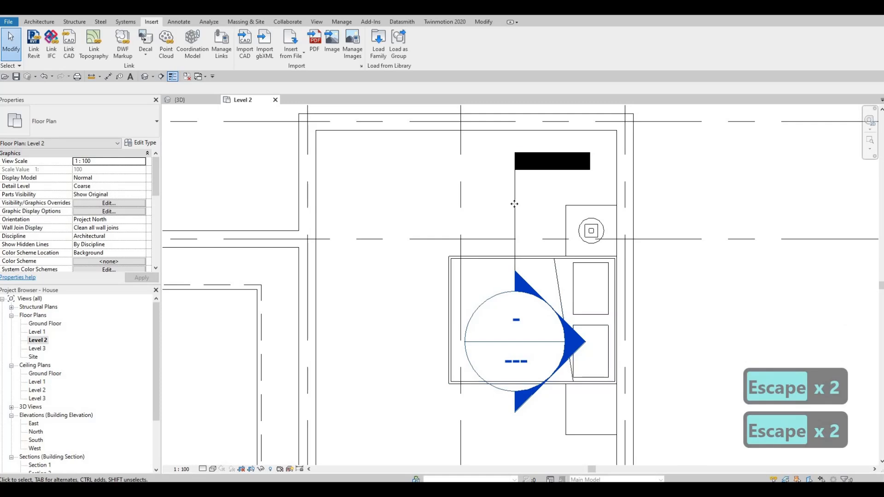
left_click(515, 203)
key("Delete")
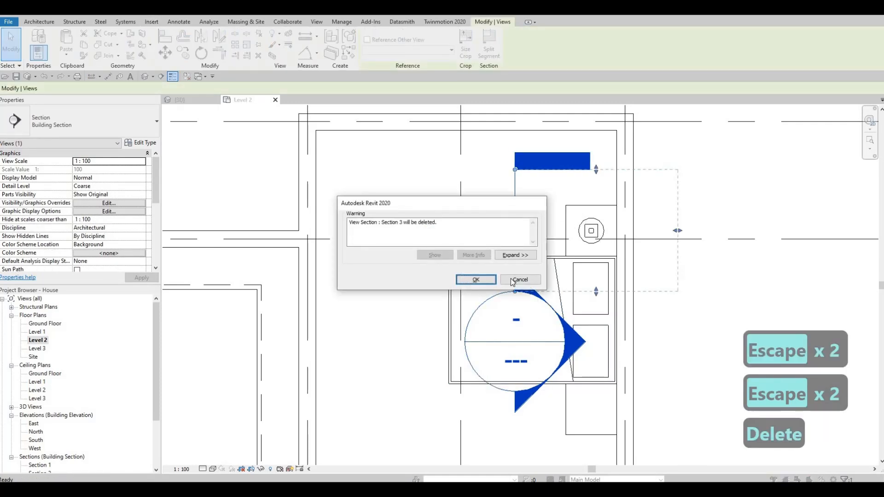
left_click(476, 280)
key("Escape")
key("Escape")
Create similar lamps and place them on both nightstands of the west bedroom
left_click(591, 230)
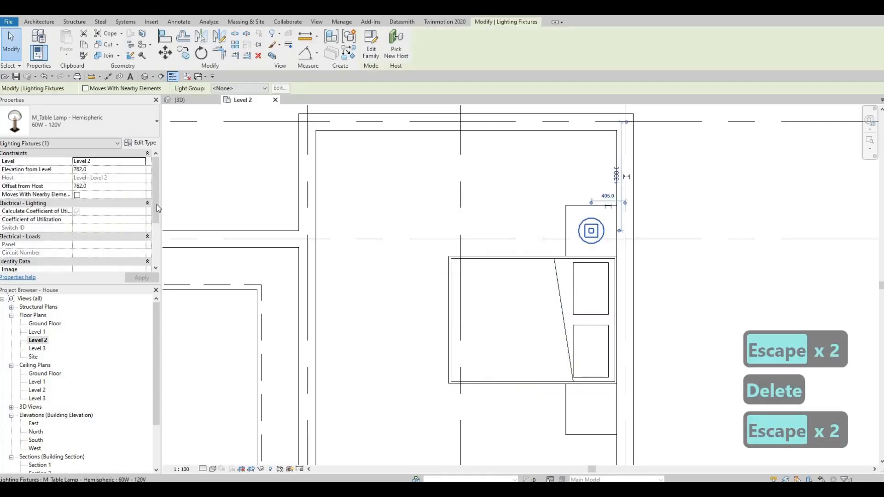
key("c")
key("s")
middle_click_drag(600, 403, 609, 297)
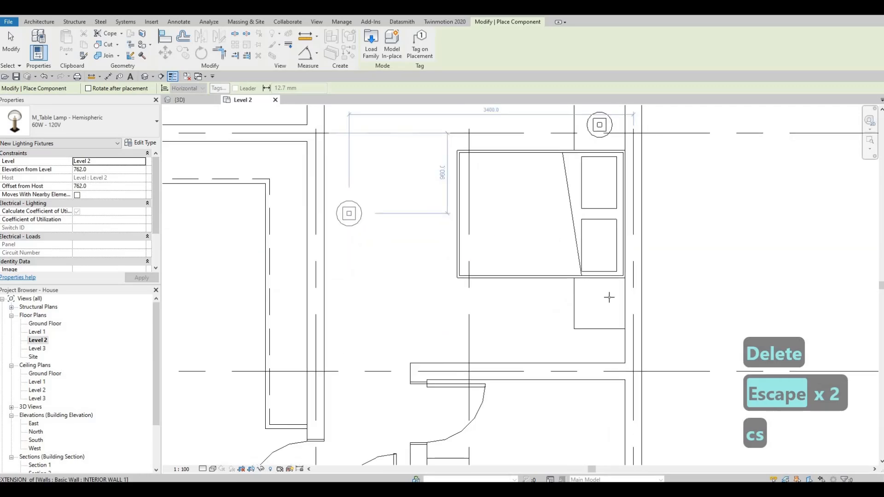
scroll(609, 296, "up", 2)
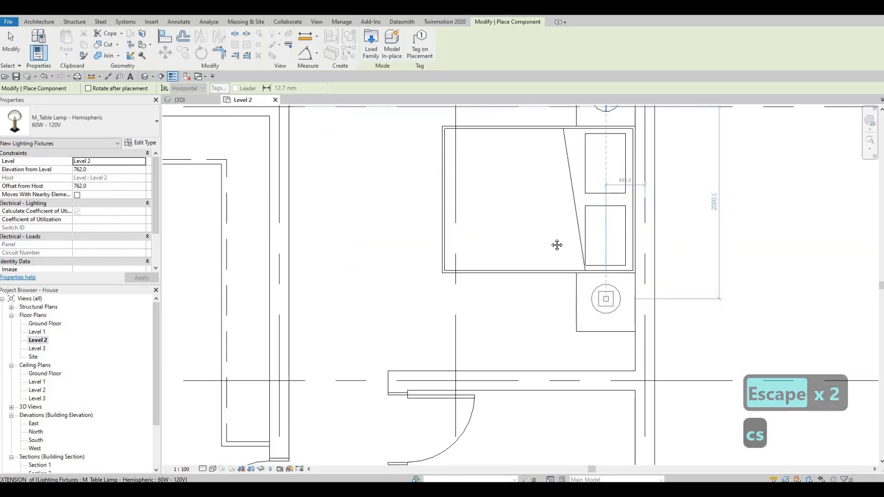
middle_click_drag(556, 245, 578, 253)
scroll(578, 254, "down", 2)
middle_click_drag(228, 225, 437, 187)
scroll(437, 188, "down", 1)
scroll(391, 179, "up", 3)
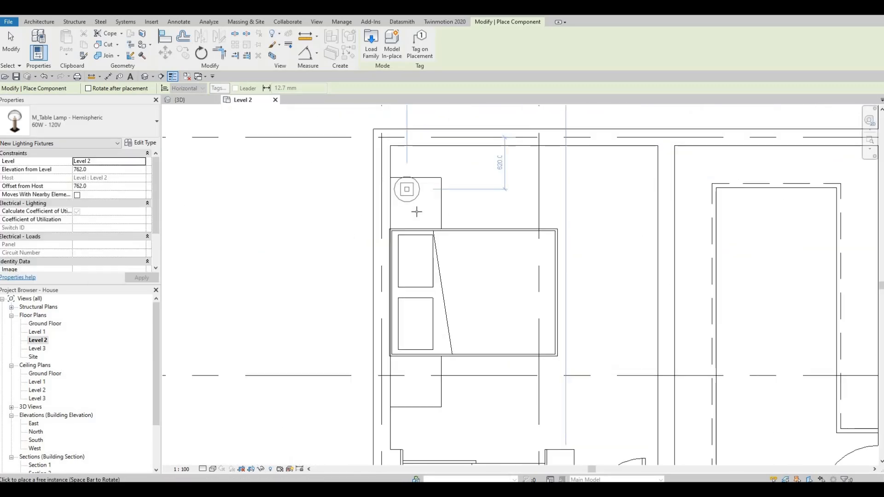
scroll(417, 211, "up", 2)
left_click(420, 210)
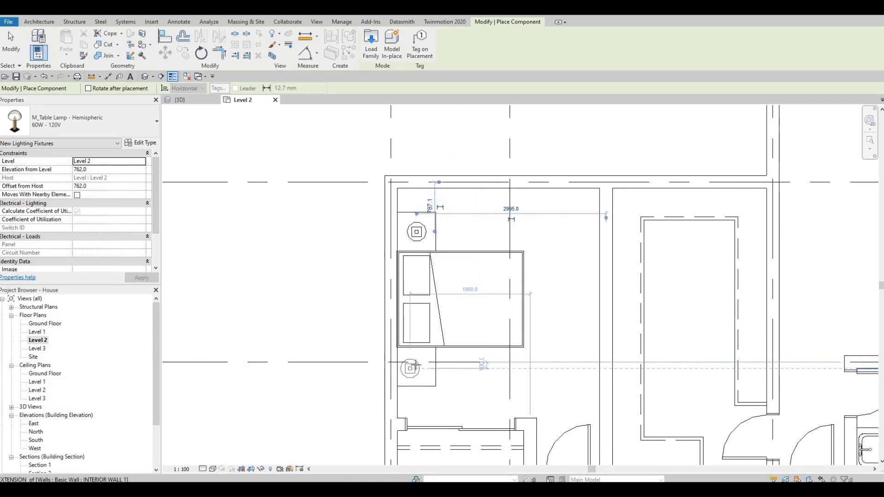
scroll(414, 366, "up", 3)
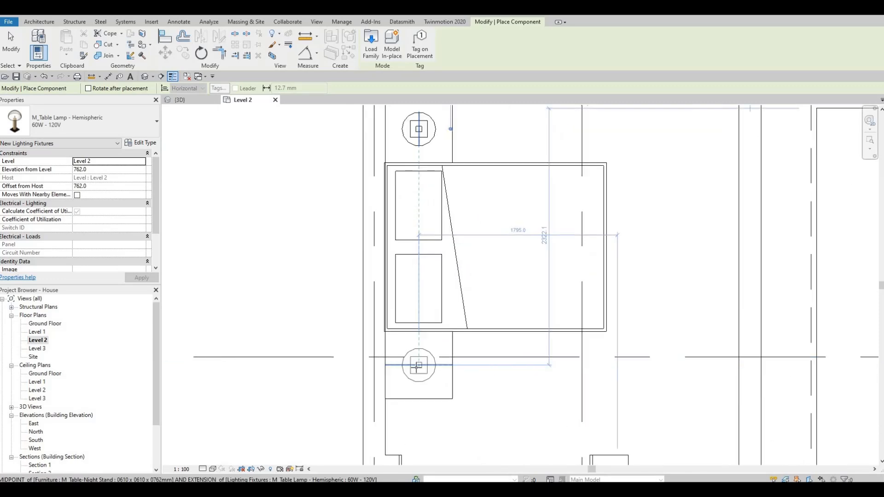
left_click(418, 365)
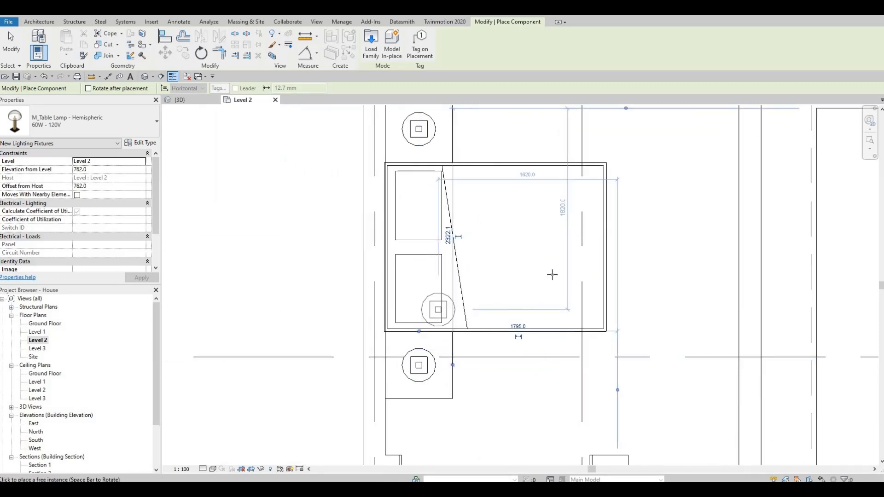
Place matching lamps on both nightstands of the bedroom beside the stairs
scroll(552, 274, "down", 2)
middle_click_drag(552, 274, 455, 138)
scroll(585, 349, "down", 1)
middle_click_drag(586, 349, 536, 202)
scroll(653, 320, "down", 1)
middle_click_drag(653, 319, 589, 215)
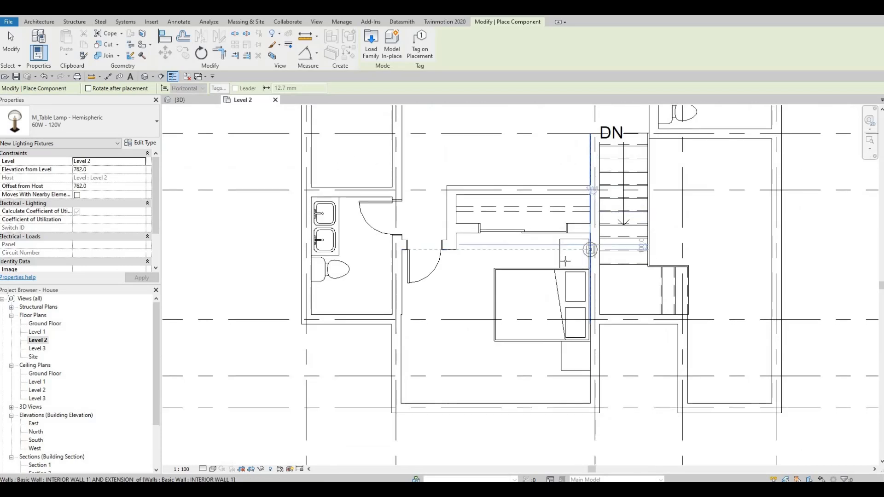
scroll(592, 248, "up", 5)
left_click(559, 260)
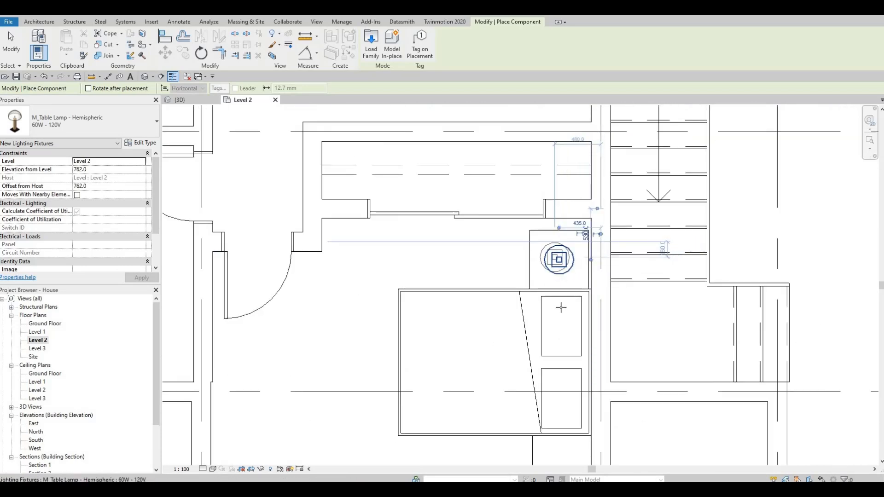
scroll(560, 317, "down", 5)
middle_click_drag(560, 318, 558, 247)
scroll(559, 319, "up", 4)
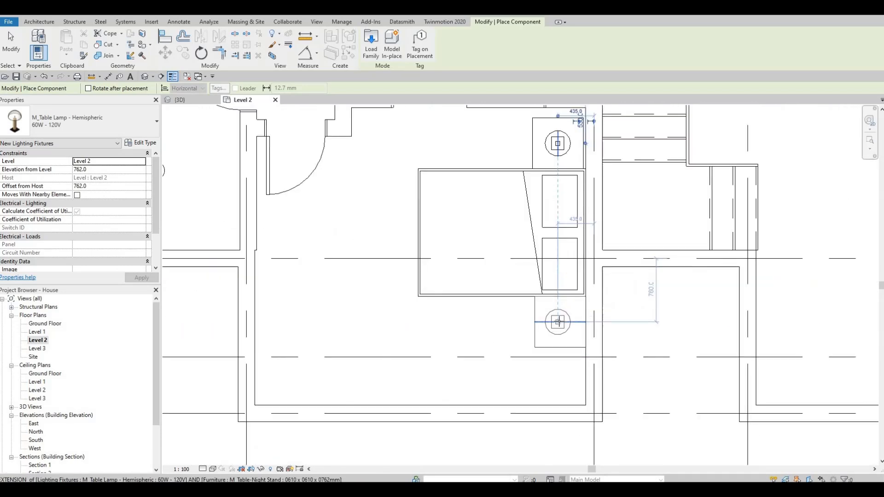
left_click(534, 296)
scroll(558, 292, "down", 3)
key("Escape")
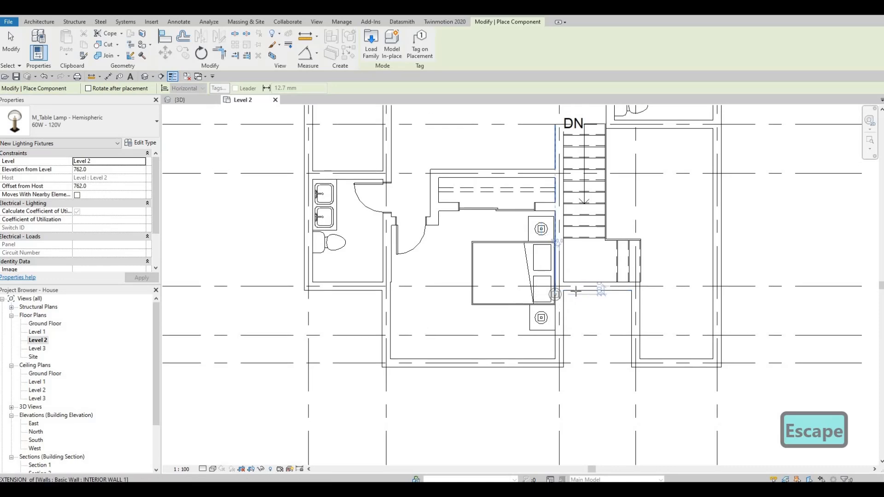
scroll(575, 291, "down", 2)
middle_click_drag(555, 152, 528, 183)
key("Escape")
key("Escape")
scroll(520, 239, "down", 1)
middle_click_drag(466, 303, 475, 218)
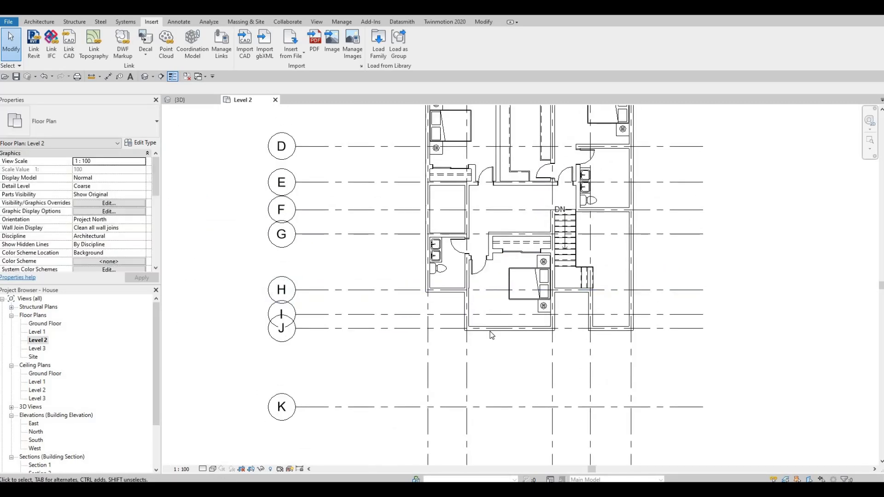
Load the M_Shower Stall-2D family from the library's Plumbing, Architectural, Fixtures, Showers folder
middle_click_drag(501, 297, 501, 321)
key("F1")
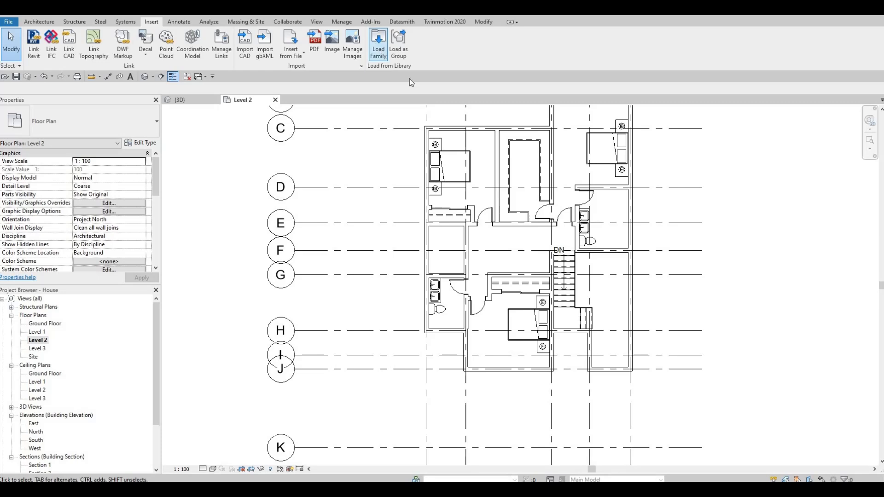
left_click(586, 86)
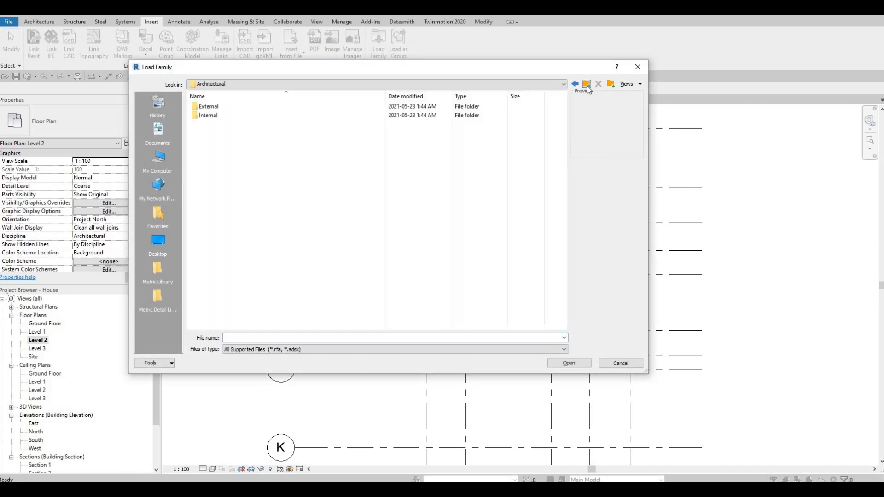
left_click(587, 87)
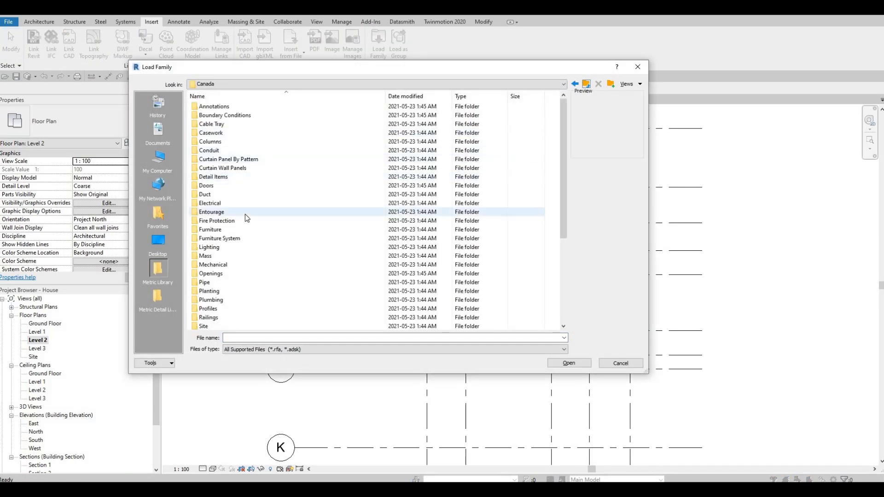
scroll(237, 246, "down", 2)
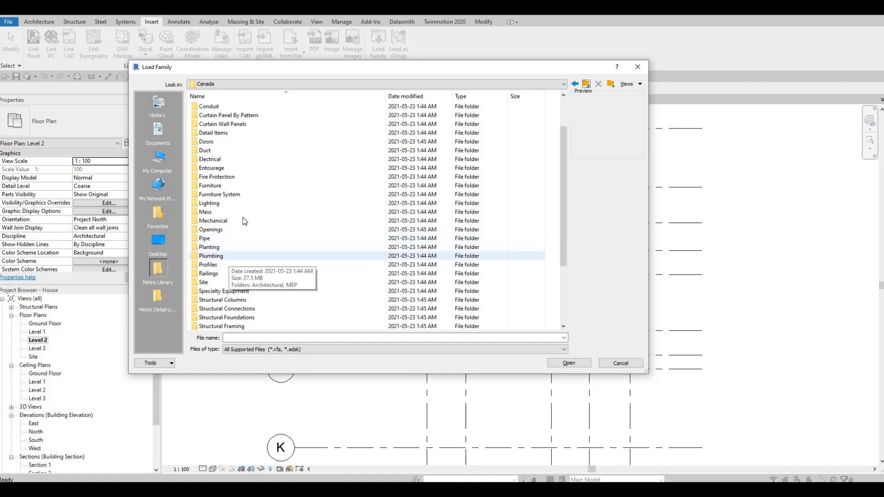
double_click(210, 256)
double_click(217, 109)
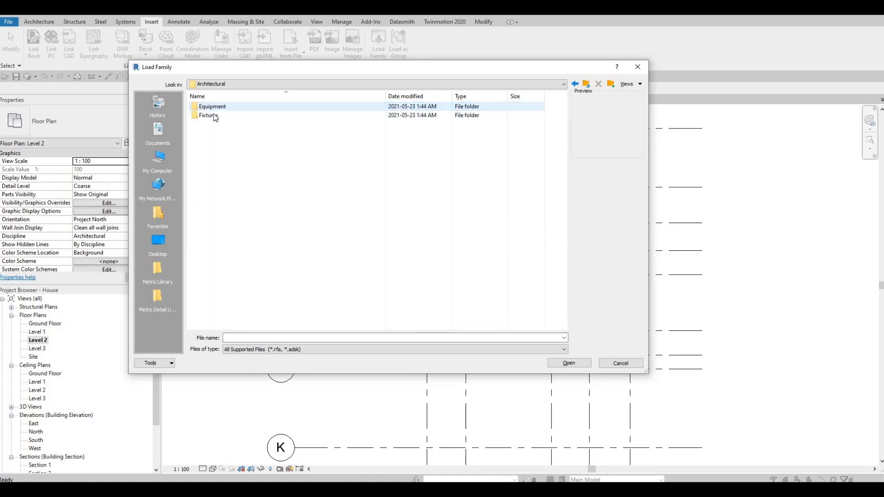
left_click(216, 115)
double_click(215, 115)
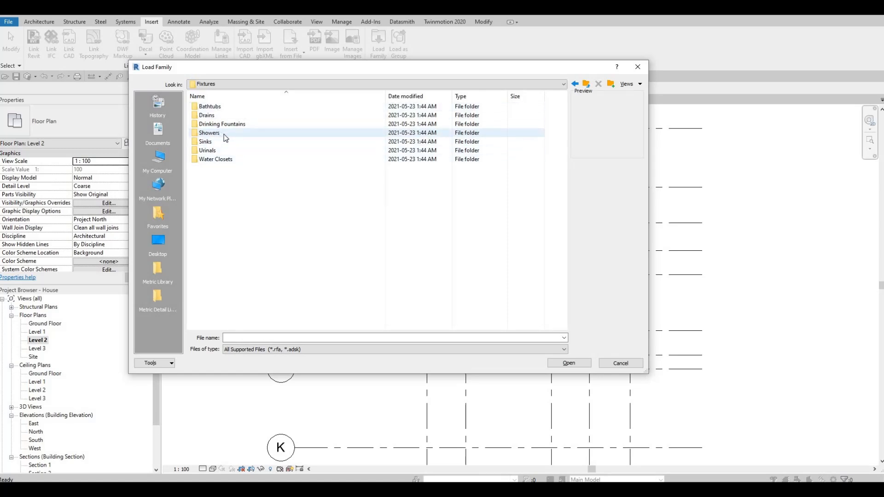
double_click(221, 134)
left_click(236, 110)
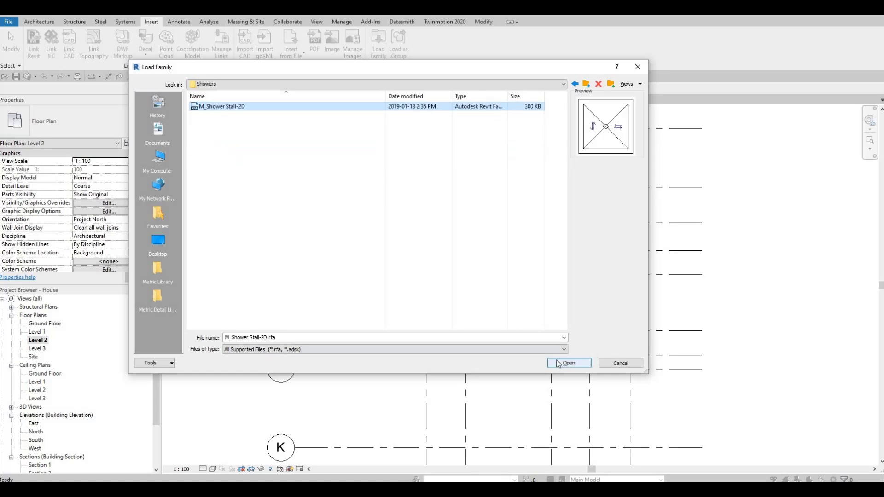
left_click(558, 363)
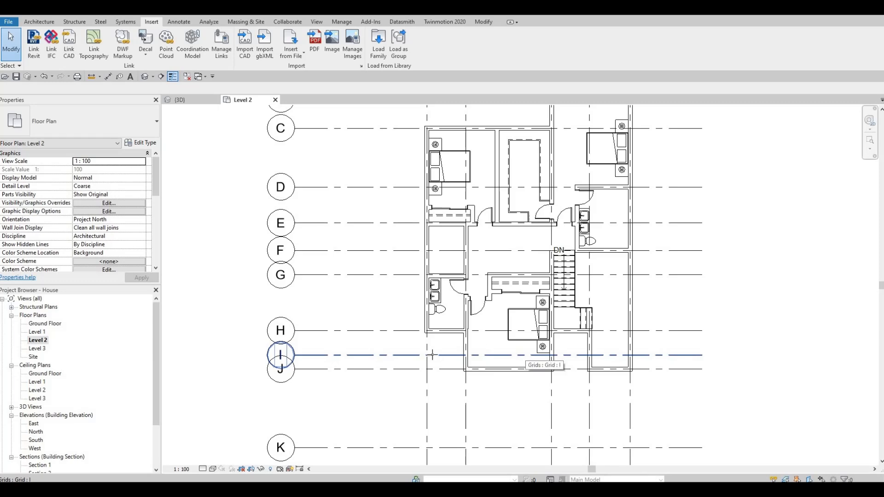
Place the shower stall in the lower corner of the bathroom next to the stairway bedroom, below the toilet
key("c")
key("m")
scroll(430, 329, "up", 5)
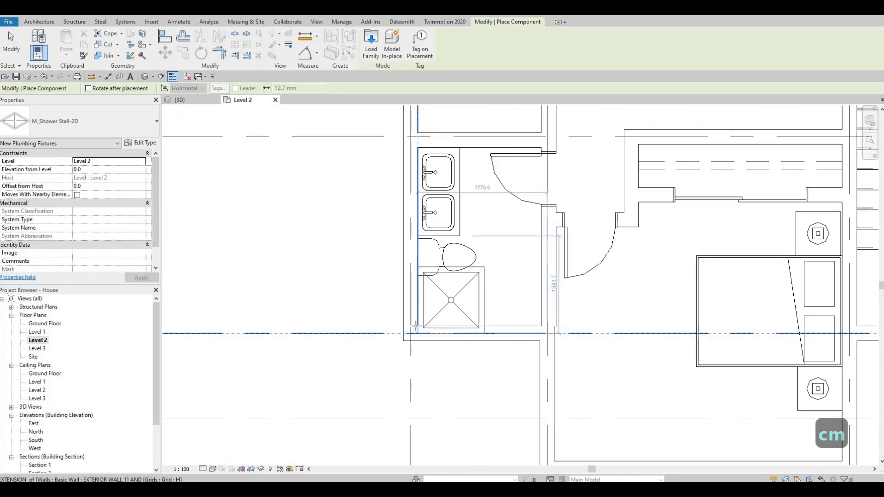
left_click(416, 322)
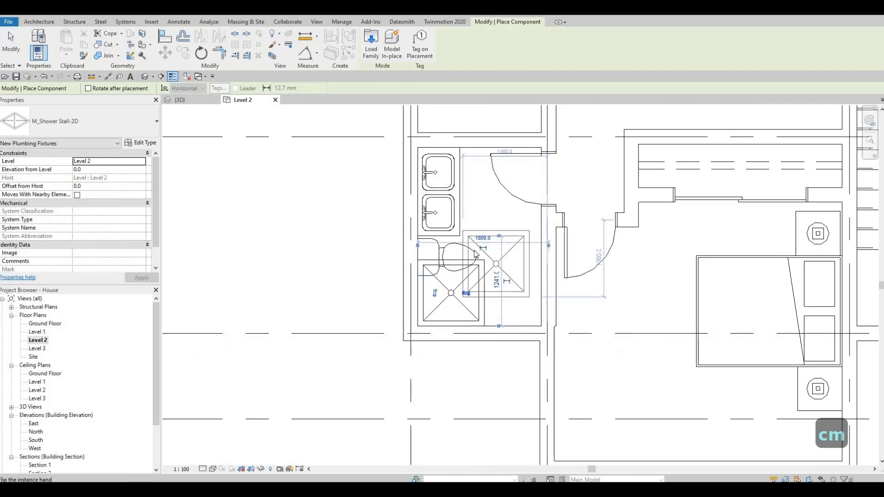
key("Escape")
key("Escape")
key("Escape")
key("Escape")
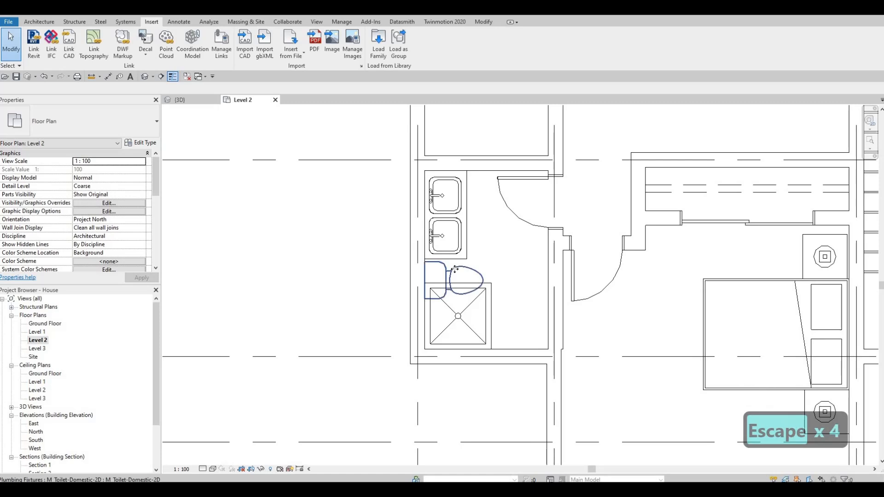
Delete the lower vanity sink in that bathroom
left_click(454, 269)
key("Escape")
left_click(456, 253)
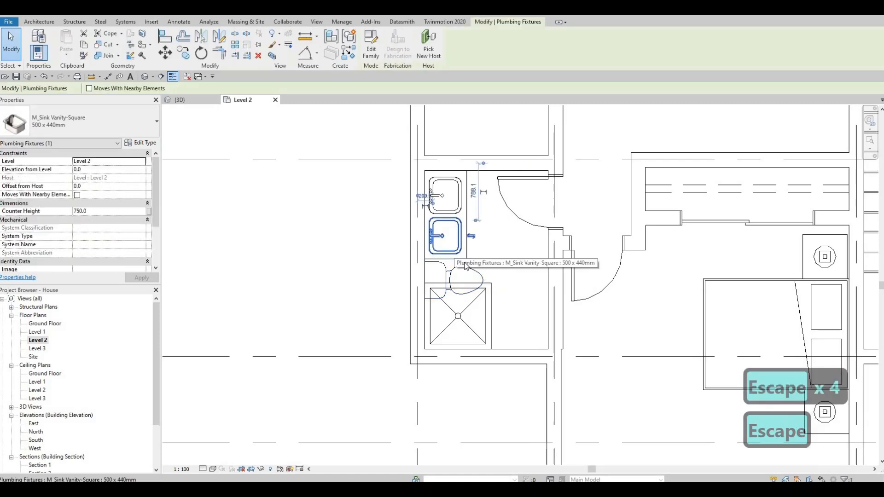
key("Delete")
left_click_drag(453, 239, 453, 229)
key("Escape")
key("Escape")
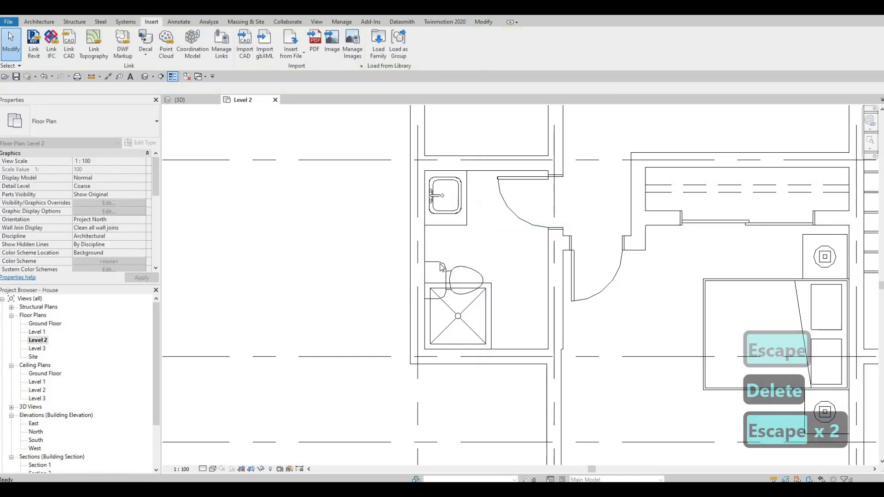
Move the toilet up toward the remaining sink in that bathroom
left_click(439, 272)
left_click_drag(460, 278, 460, 254)
key("Escape")
middle_click_drag(453, 327, 448, 323)
scroll(449, 324, "down", 5)
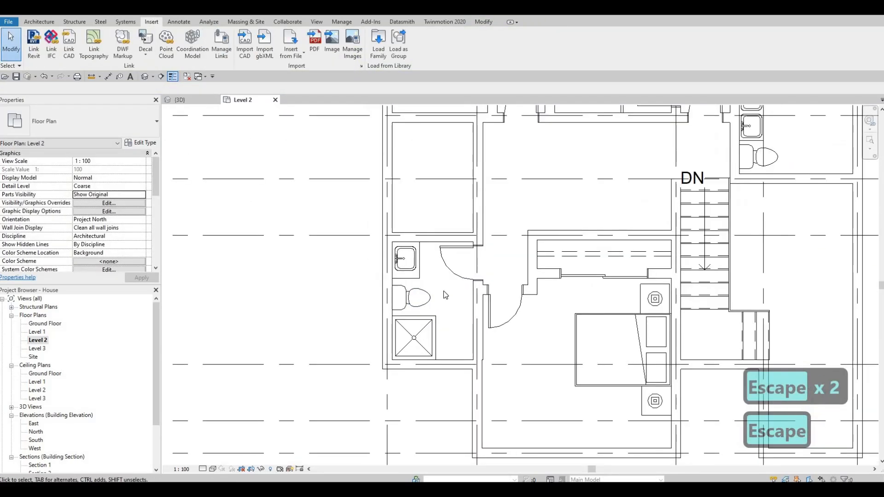
middle_click_drag(418, 275, 428, 255)
key("Escape")
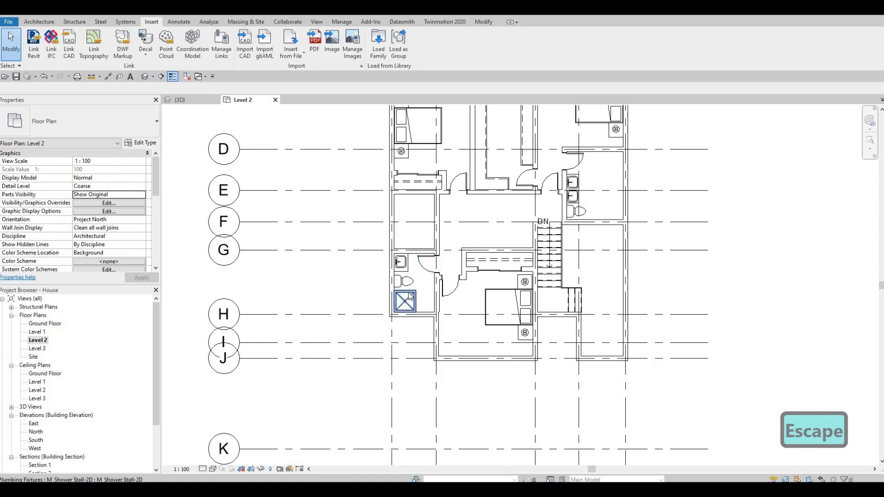
Duplicate the shower stall's type and set its width to 1700 mm
scroll(385, 310, "up", 2)
left_click(387, 309)
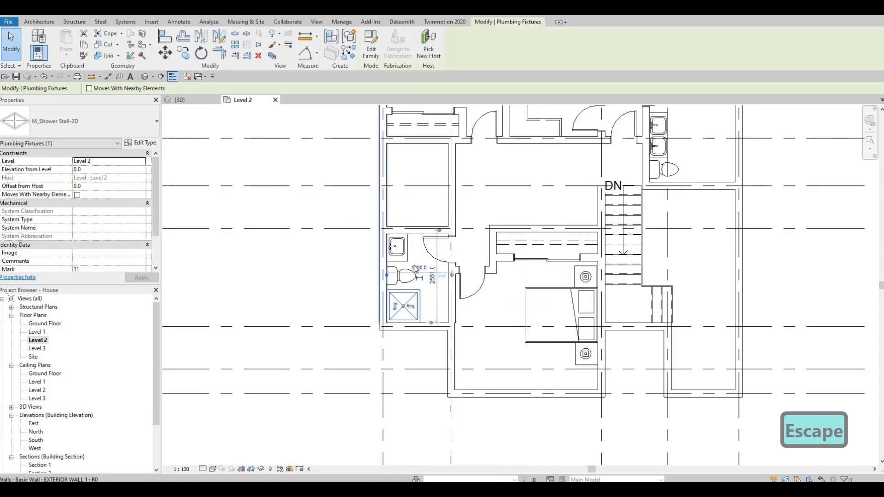
scroll(460, 262, "up", 2)
scroll(483, 253, "up", 1)
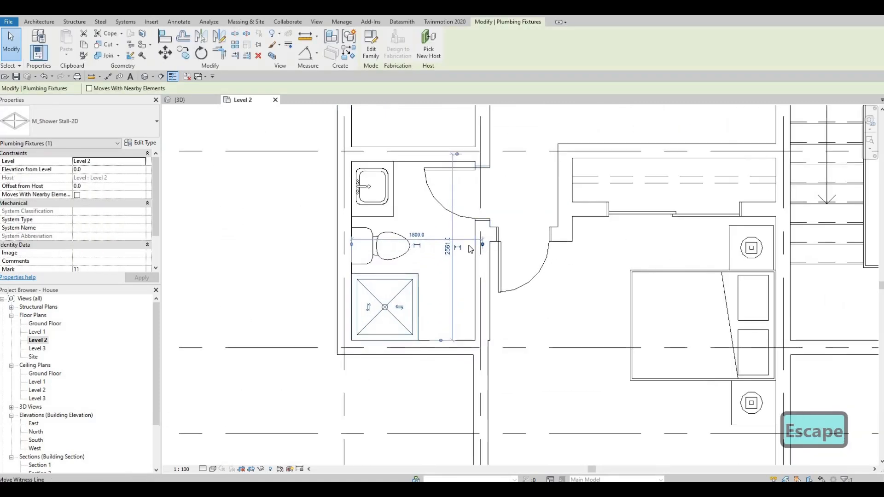
key("Tab")
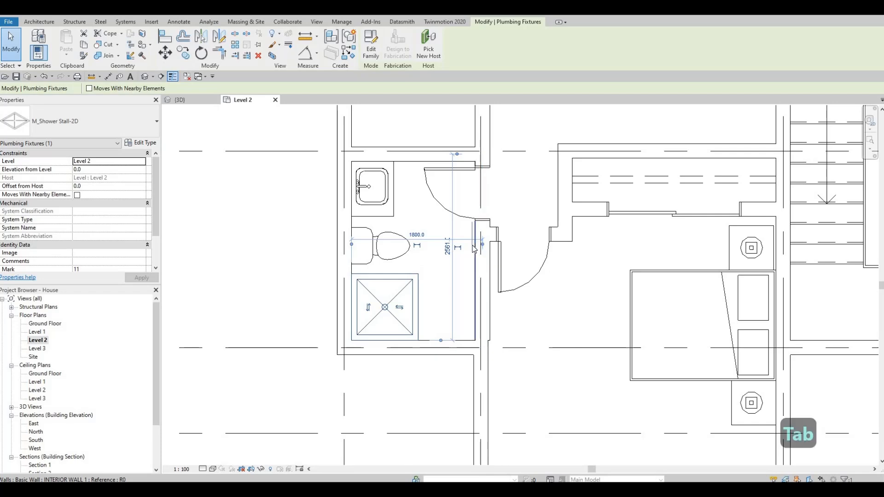
key("Escape")
key("Escape")
left_click(413, 288)
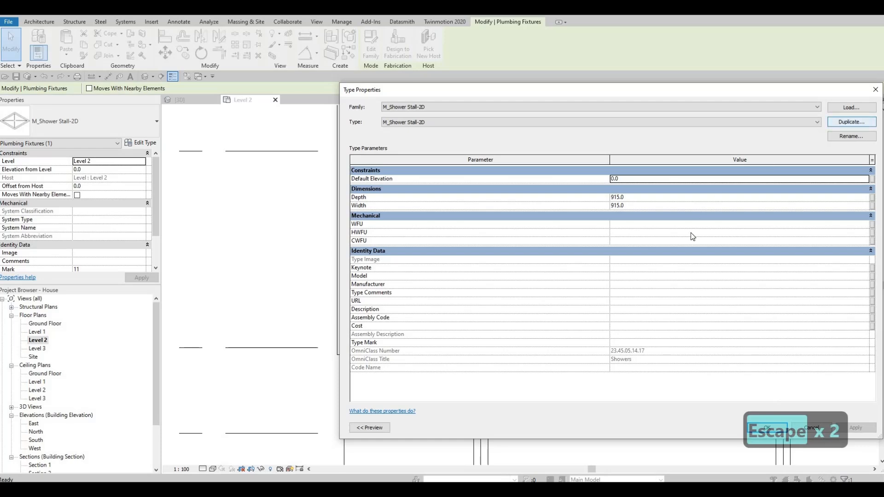
left_click(613, 281)
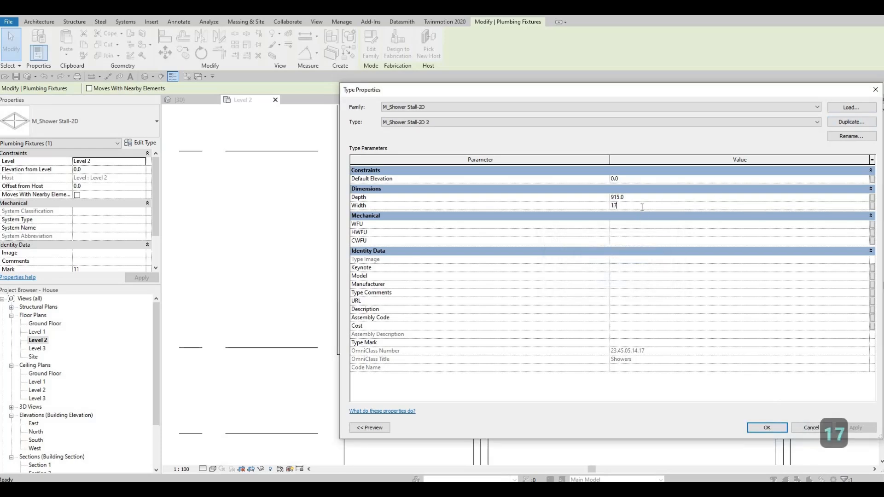
type("1700")
left_click(766, 428)
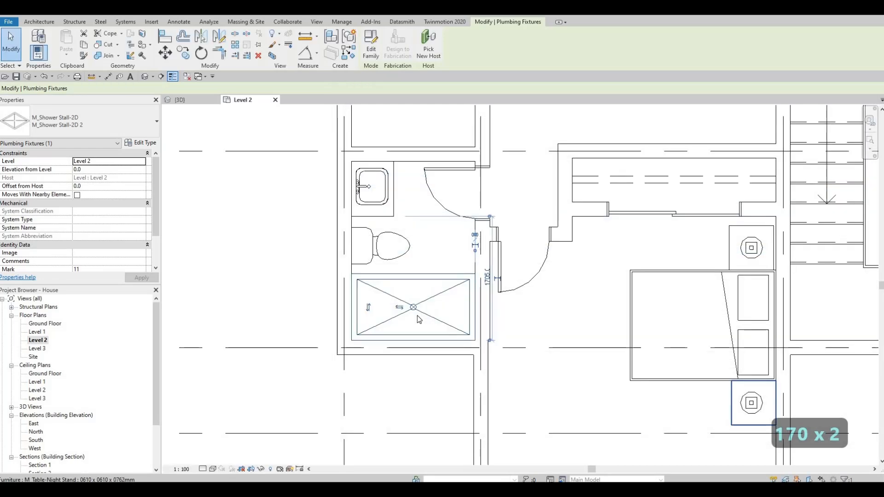
Create a similar shower stall and place it in the east bathroom beside the sinks and toilet
key("Escape")
key("Escape")
scroll(414, 290, "down", 4)
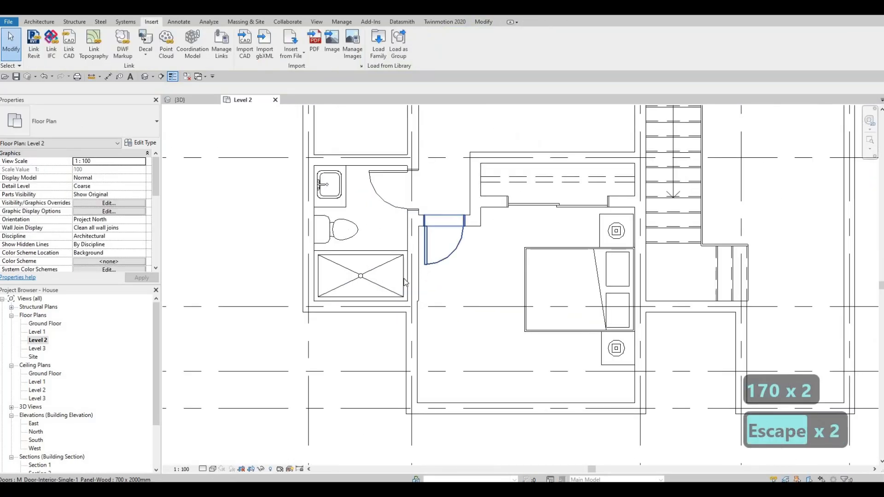
scroll(423, 293, "down", 2)
key("Escape")
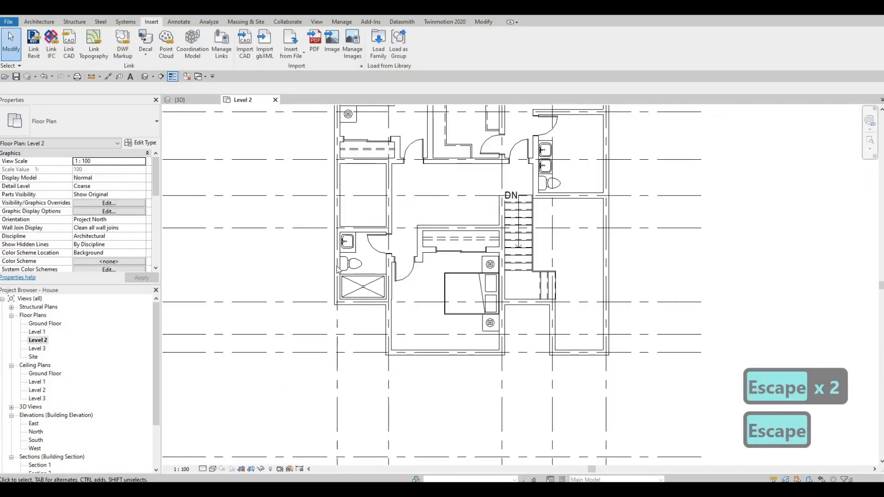
key("Escape")
left_click(366, 278)
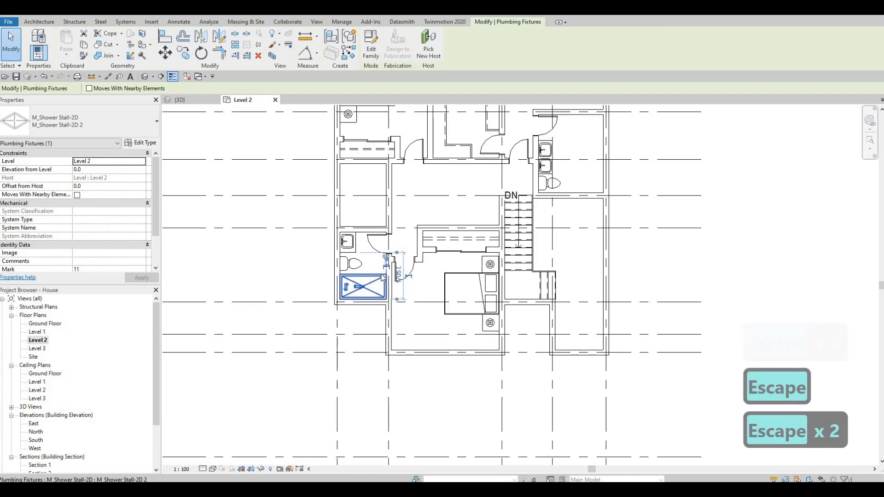
key("c")
key("s")
scroll(593, 168, "up", 2)
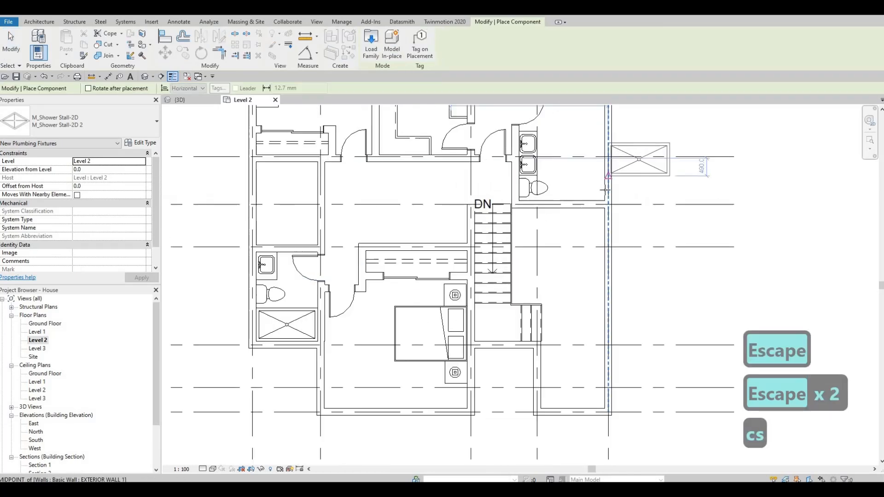
scroll(605, 211, "up", 2)
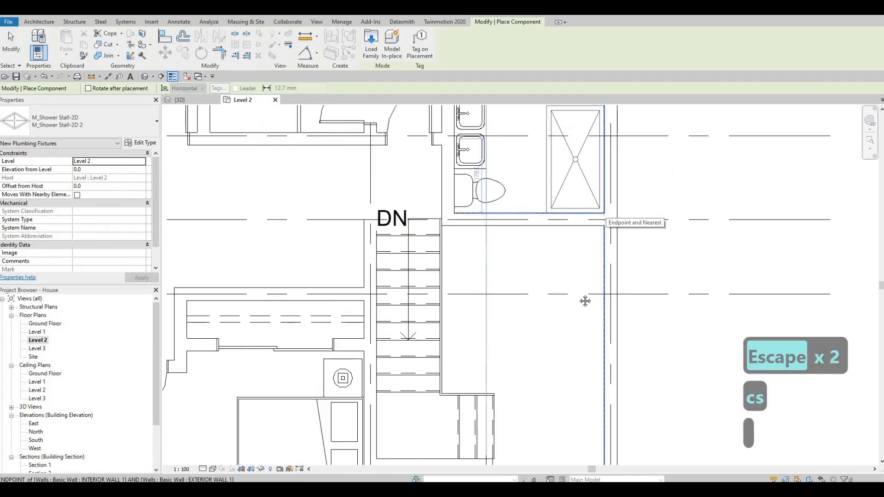
key("Escape")
scroll(581, 212, "down", 2)
key("Escape")
key("Escape")
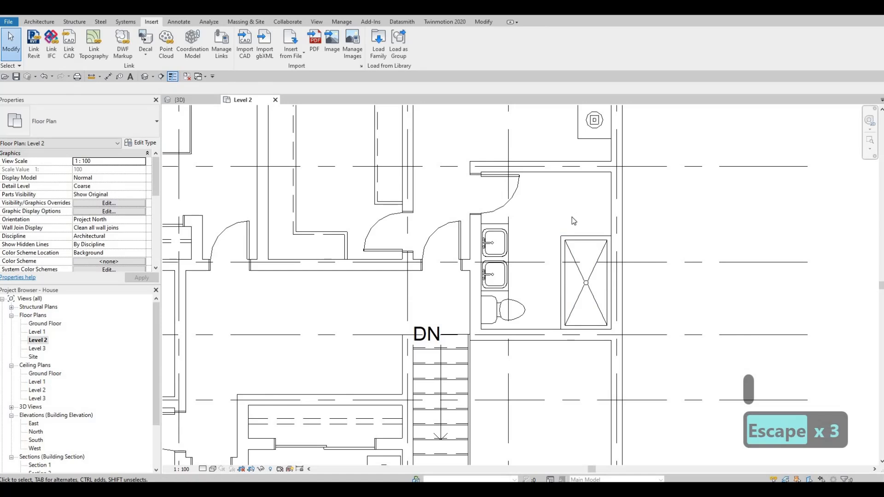
key("Escape")
Select the east bathroom's two sinks and toilet and nudge them slightly upward
middle_click_drag(566, 209, 560, 182)
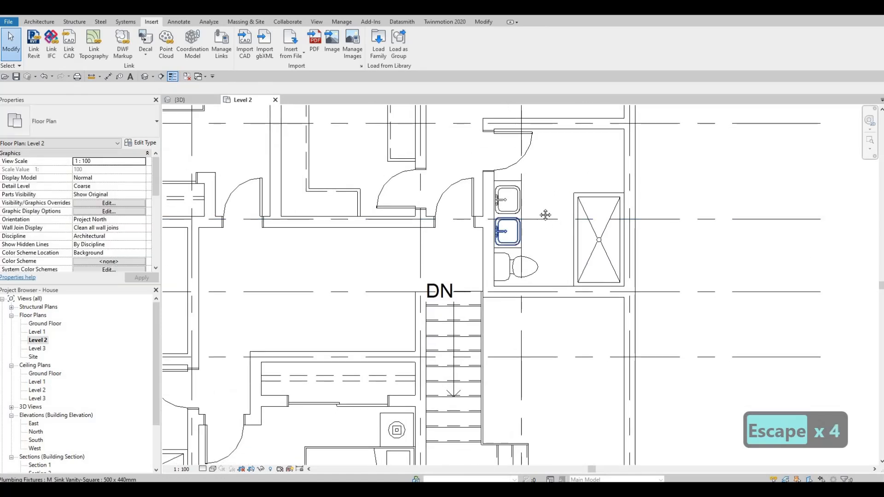
middle_click_drag(547, 215, 550, 195)
key("Escape")
middle_click_drag(520, 241, 526, 225)
key("Escape")
scroll(520, 147, "up", 3)
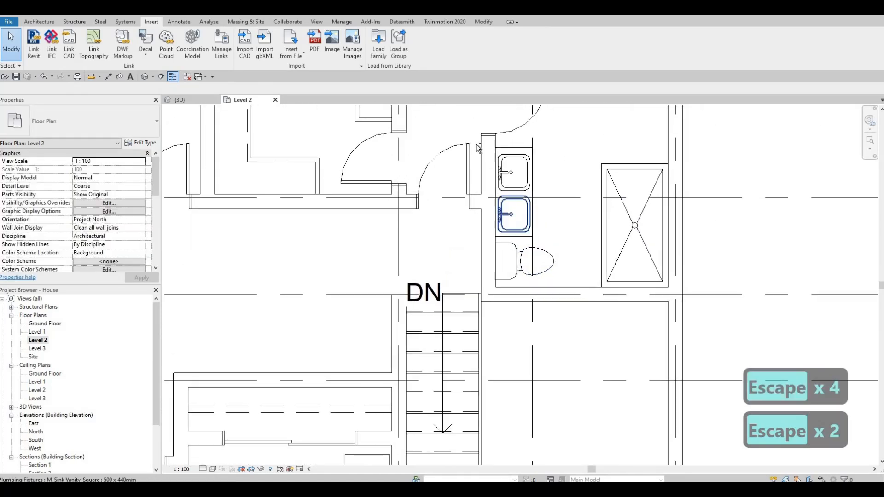
left_click_drag(472, 142, 560, 256)
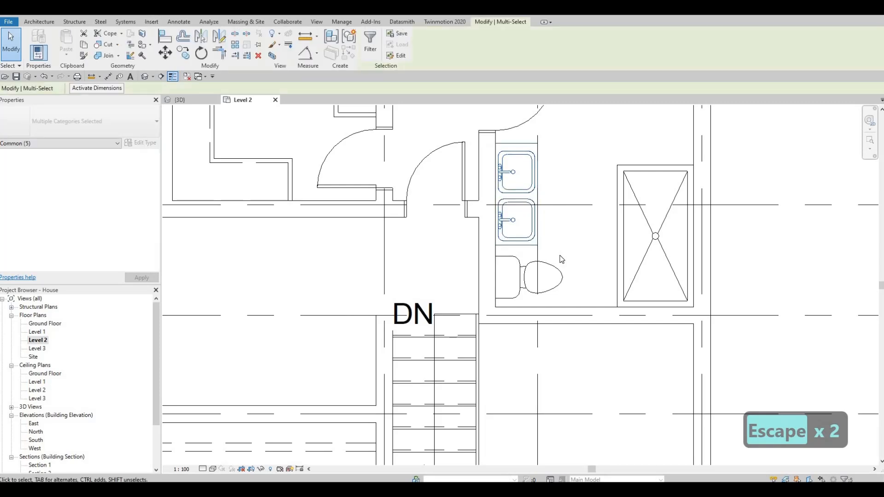
key("Up")
key("Up")
key("Up")
key("Escape")
key("Escape")
scroll(581, 263, "down", 3)
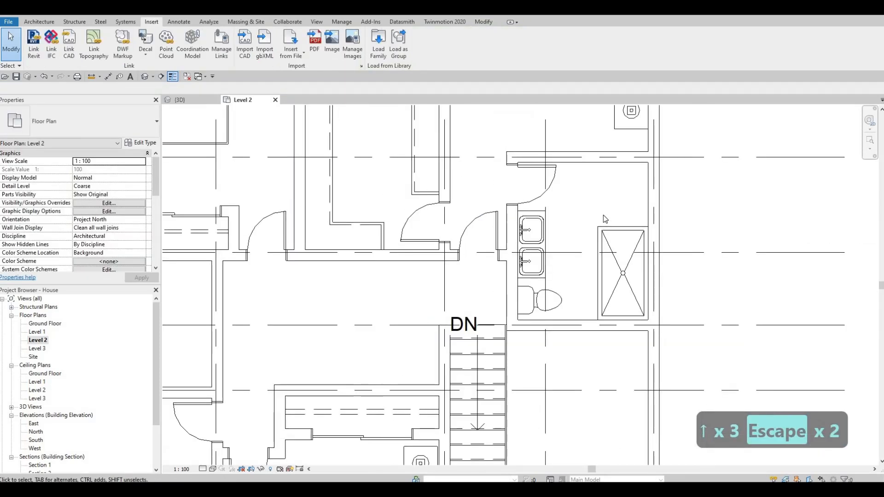
Create a similar toilet and place it in the space north of the shower stall in the east bathroom
middle_click_drag(555, 301, 553, 275)
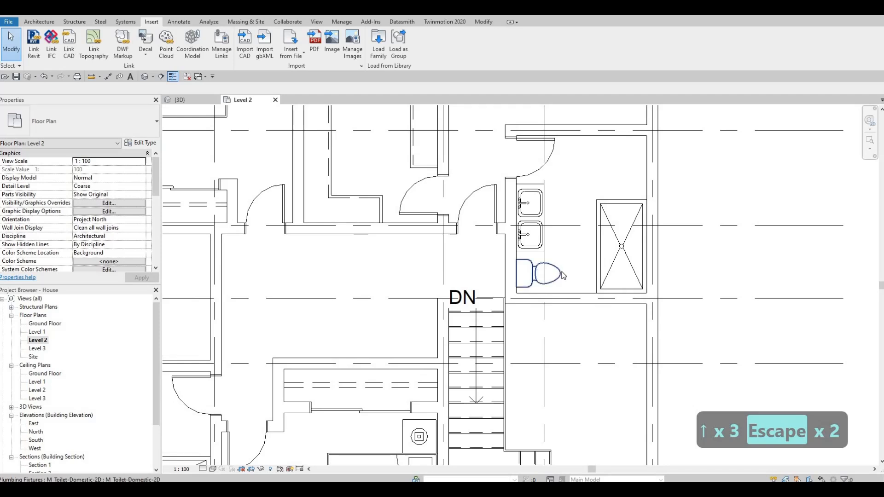
left_click(559, 277)
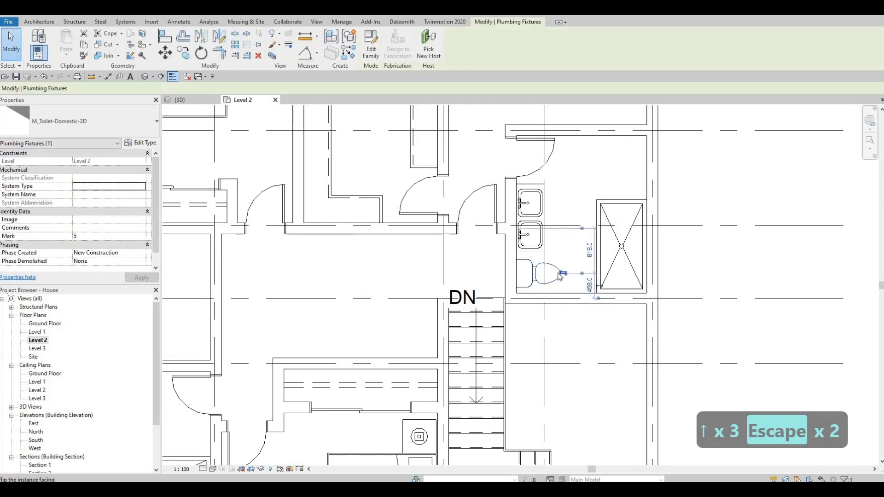
key("s")
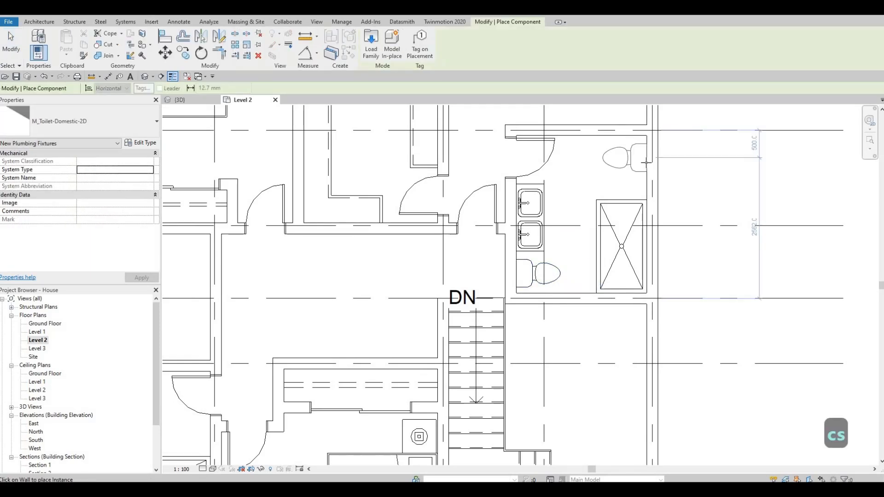
key("Escape")
key("Escape")
key("Escape")
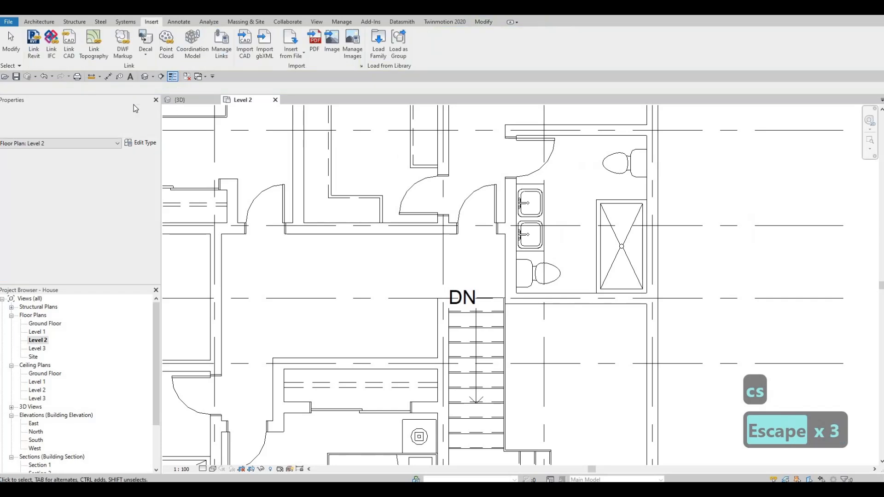
Duplicate the north bathroom wall's type as INTERIOR WALL 2 with a 50 mm structure layer and apply it
key("Escape")
left_click(578, 136)
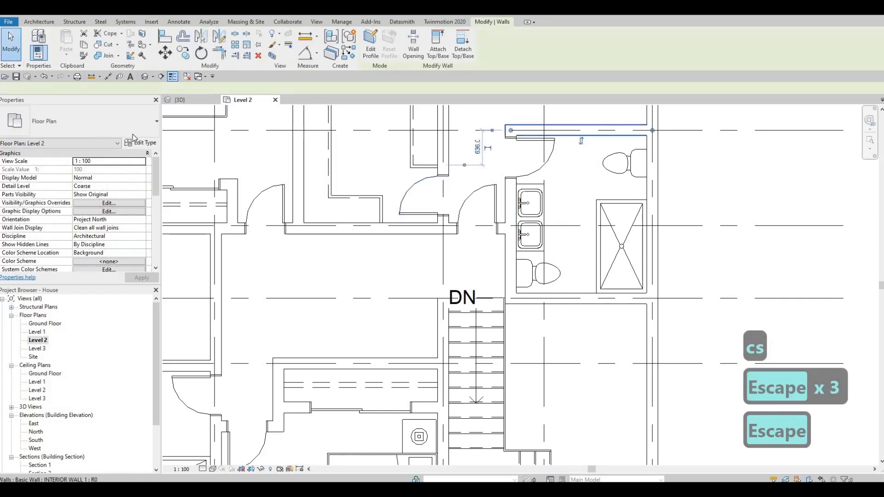
left_click(140, 142)
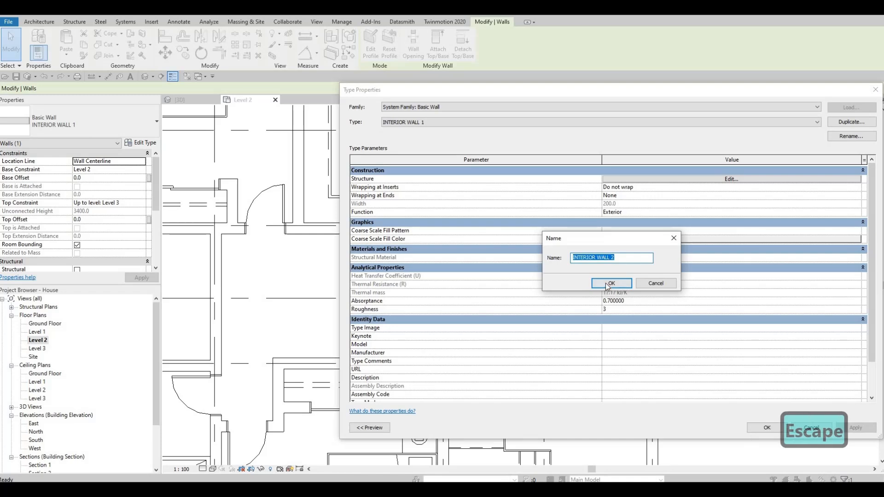
key("Return")
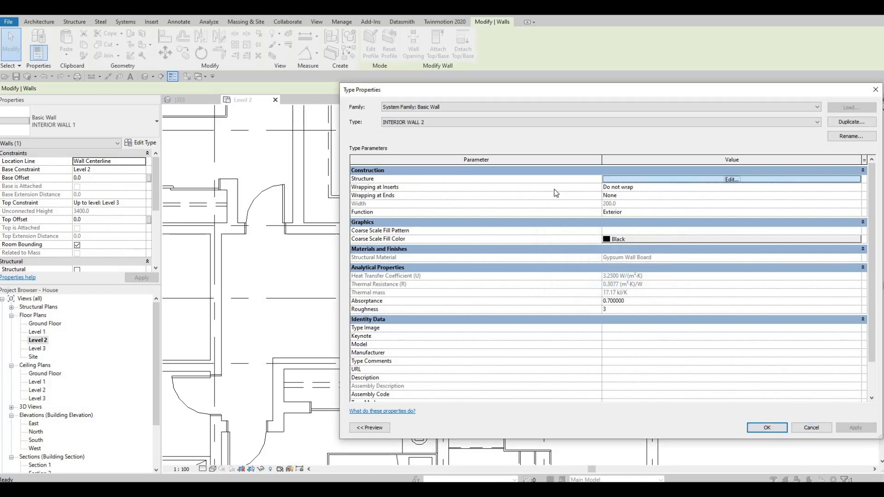
left_click(647, 181)
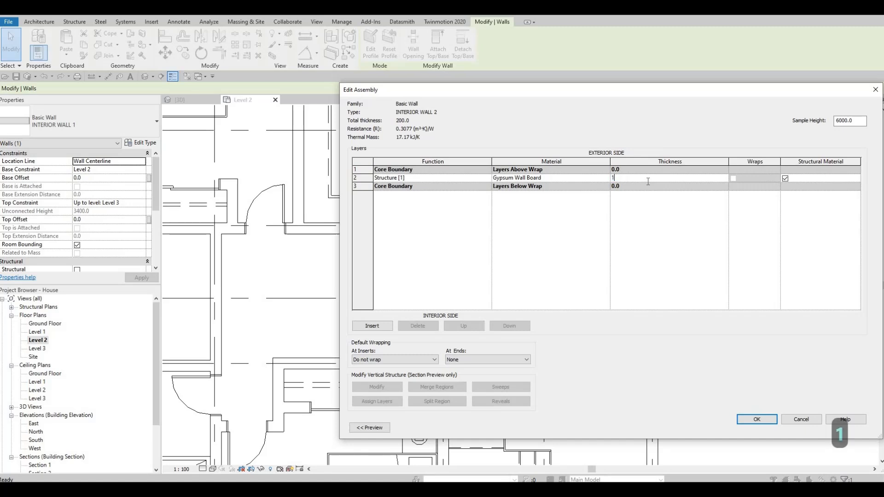
key("BackSpace")
key("Return")
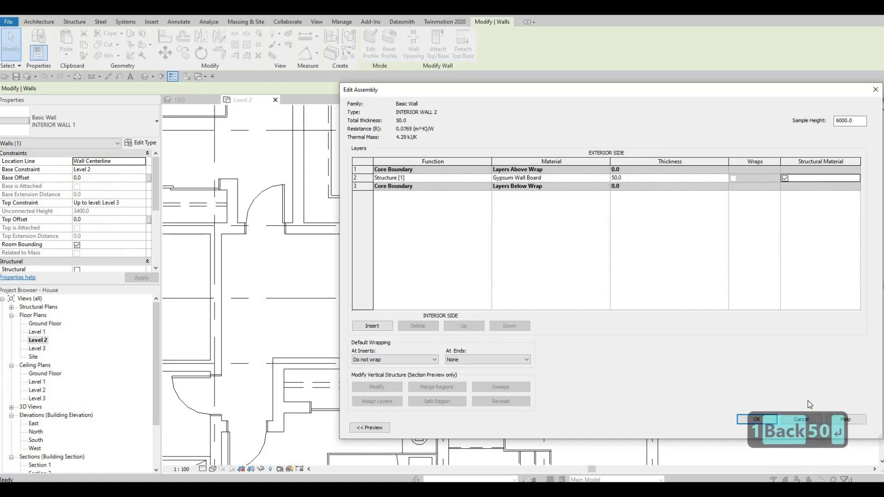
left_click(772, 420)
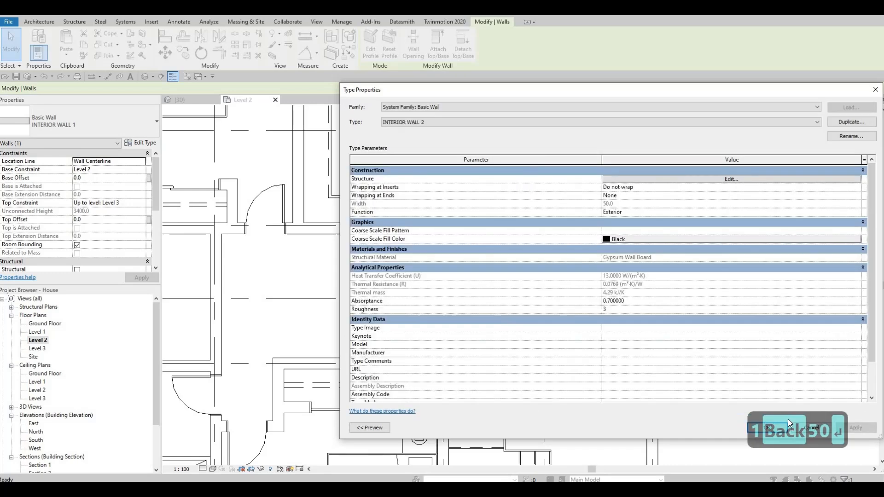
left_click(775, 427)
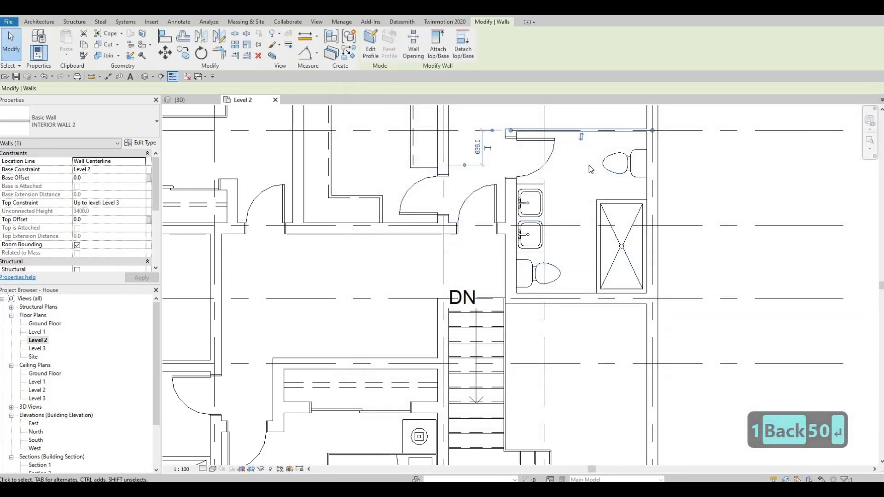
Create a similar INTERIOR WALL 2 partition running horizontally between the new toilet and the shower stall
key("Escape")
key("Escape")
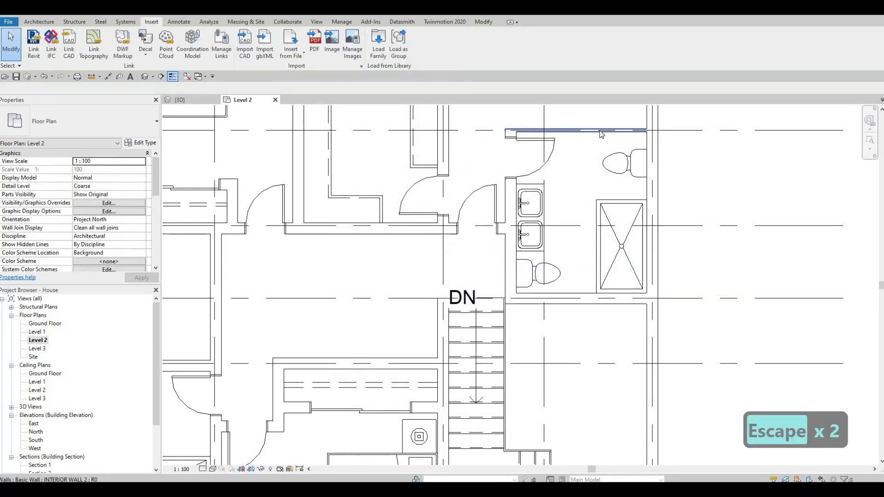
left_click(599, 131)
key("c")
key("s")
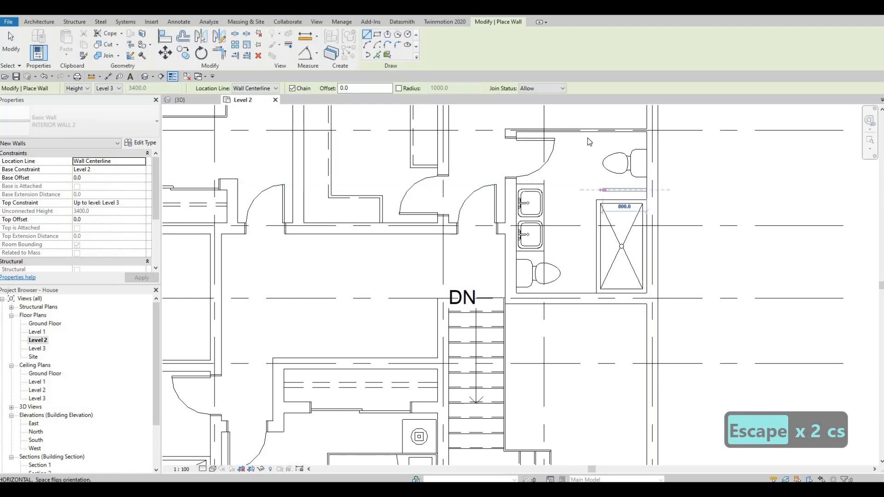
key("Escape")
key("Escape")
left_click(580, 131)
left_click(84, 120)
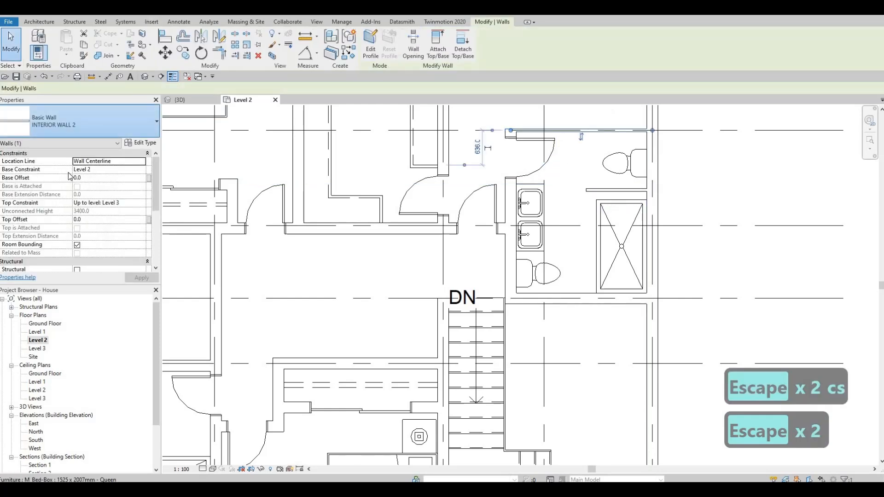
left_click(65, 157)
key("Escape")
key("Escape")
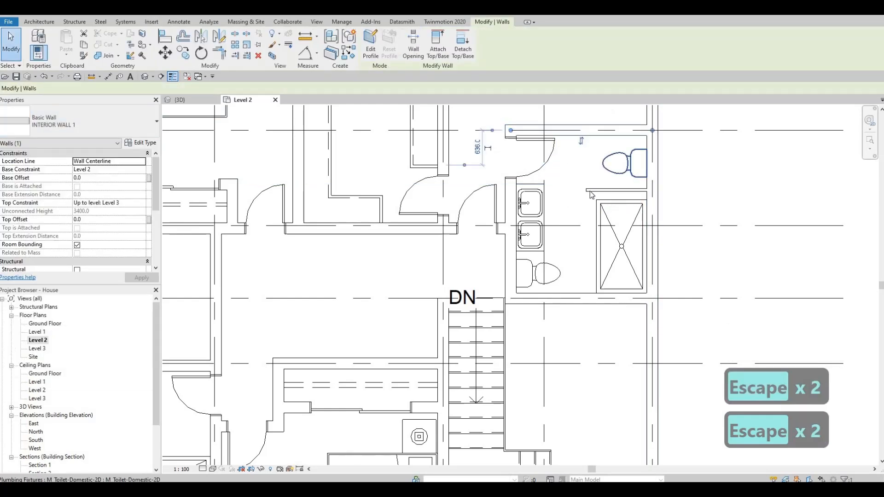
Draw a vertical INTERIOR WALL 2 partition from that partition up to the north wall, enclosing the toilet
key("c")
key("s")
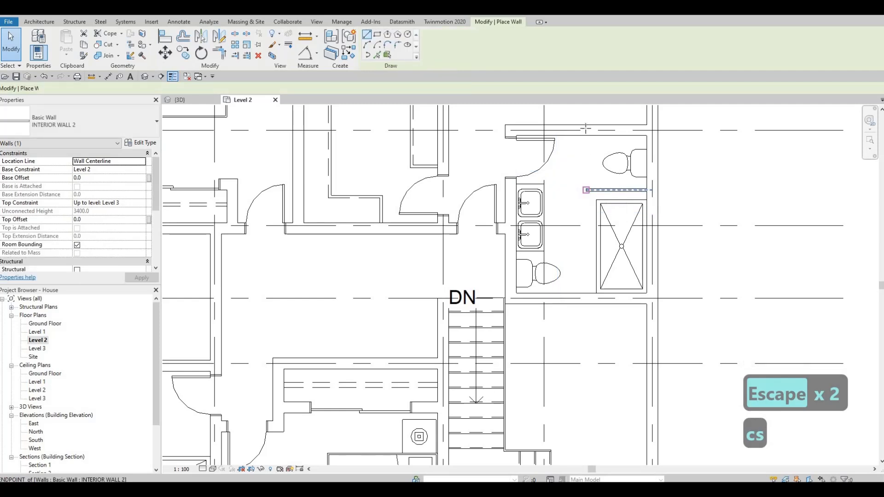
left_click(586, 189)
left_click(589, 135)
key("Escape")
key("Escape")
Nudge the vertical toilet partition wall slightly to the left
left_click(587, 184)
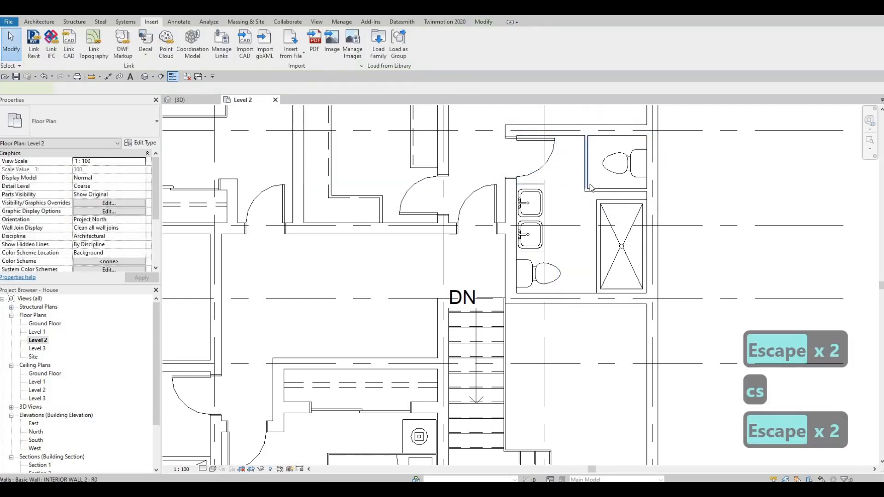
key("Left")
key("Left")
key("Left")
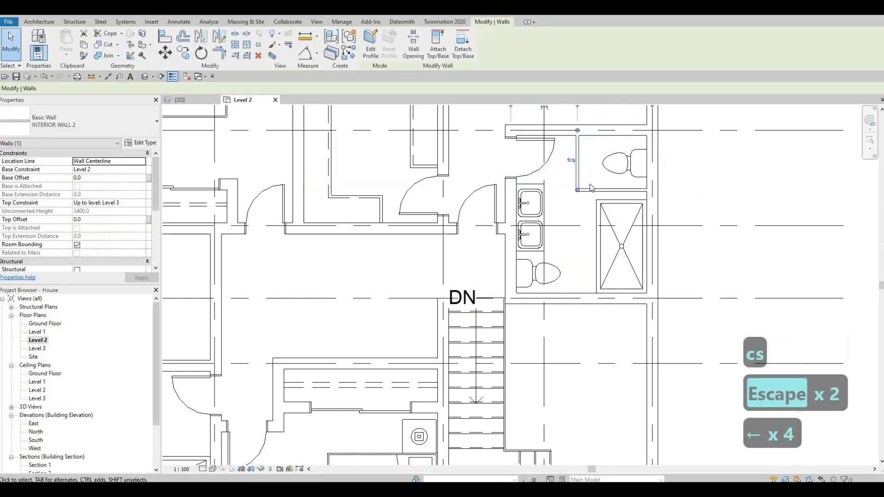
key("Escape")
Align the horizontal toilet partition with the top edge of the shower stall
key("a")
key("l")
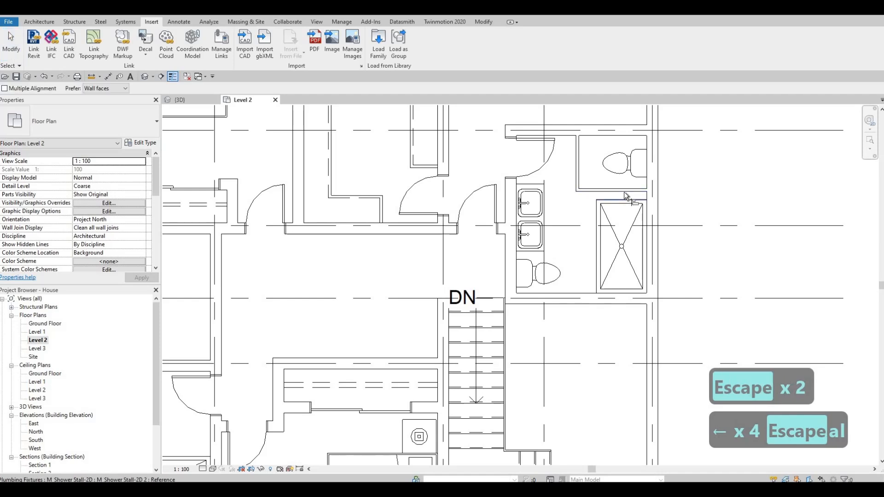
left_click(620, 197)
key("Escape")
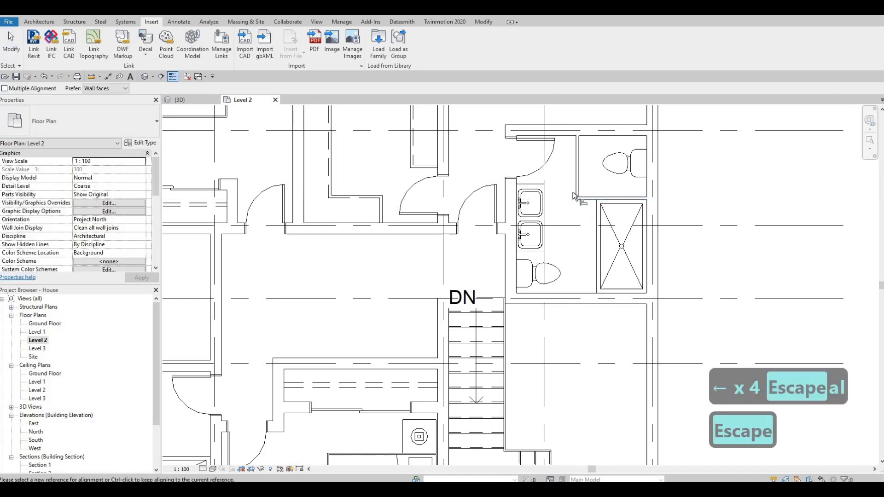
left_click(580, 174)
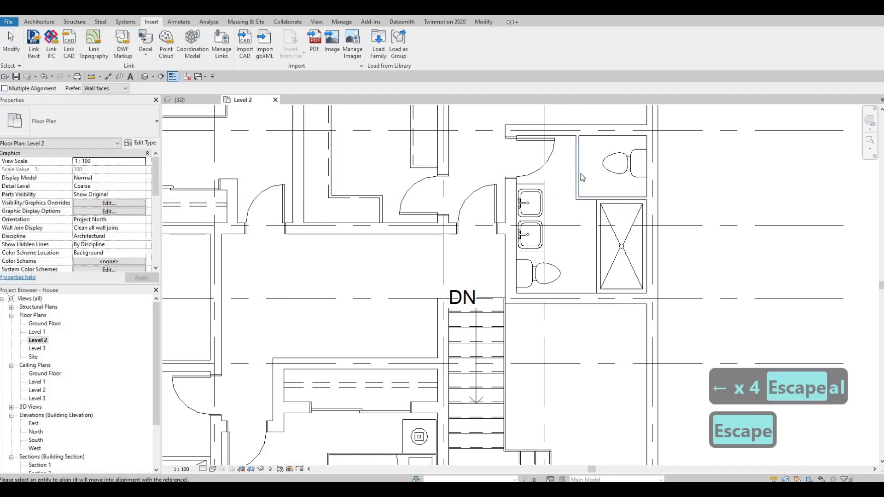
key("Escape")
Nudge the vertical toilet partition wall further to the left
left_click(577, 171)
key("Left")
key("Left")
key("Left")
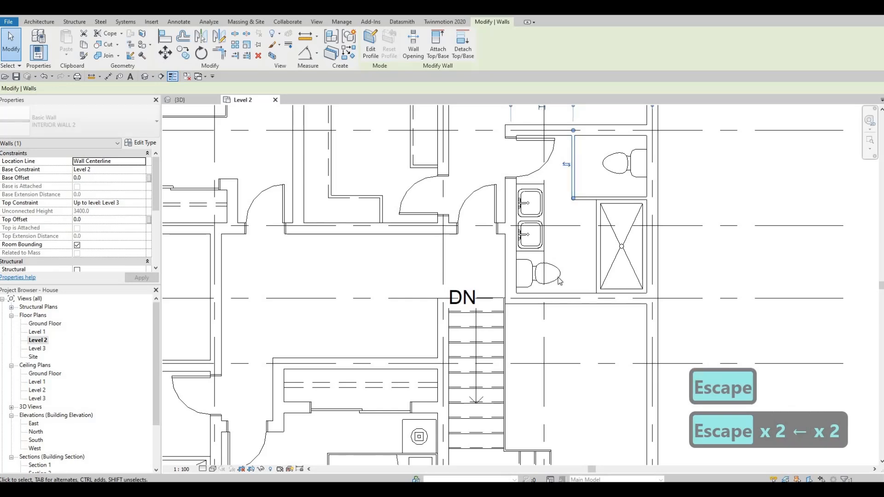
Delete the toilet next to the sinks in the east bathroom
left_click(585, 274)
key("Delete")
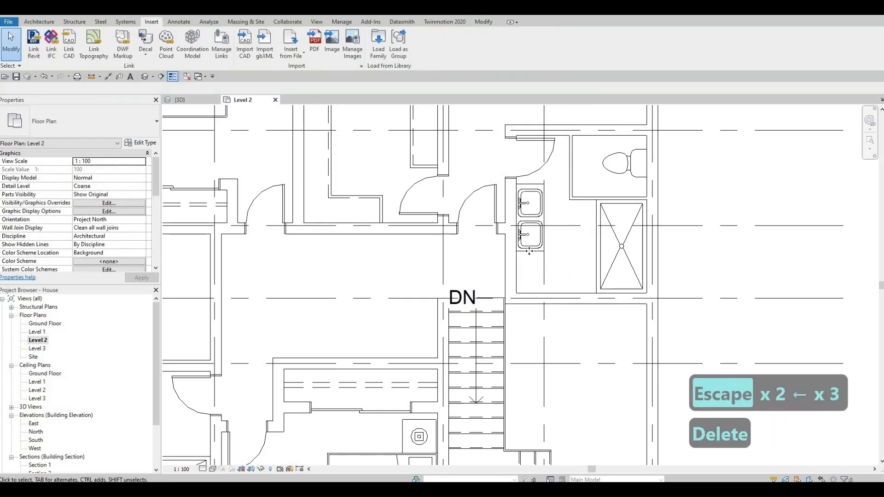
left_click(529, 251)
key("Delete")
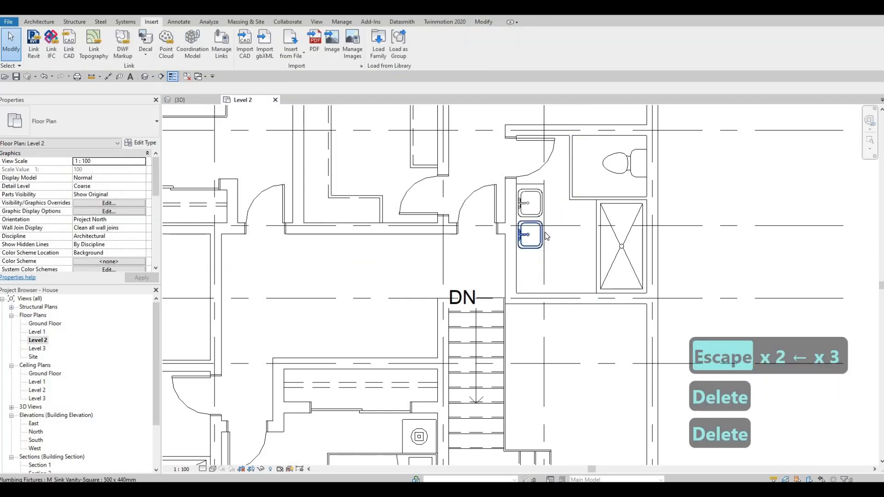
Move the lower sink down along the counter
left_click(546, 251)
left_click_drag(544, 251, 544, 299)
key("Escape")
left_click(536, 260)
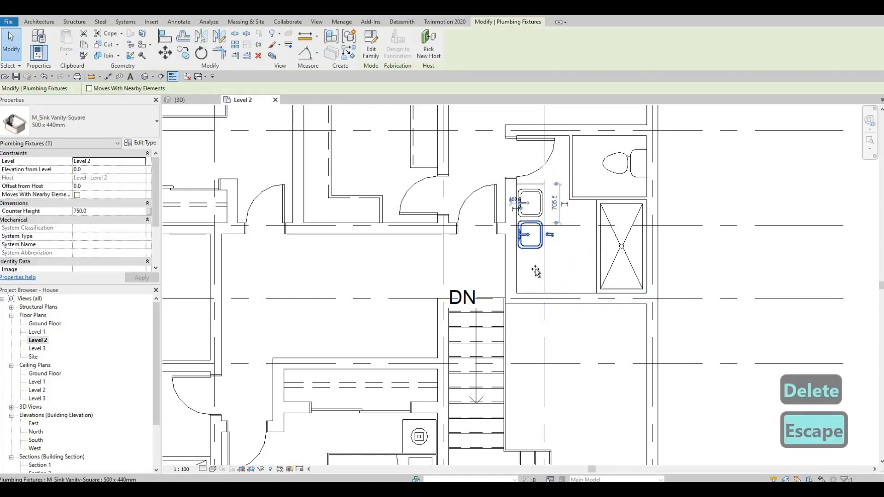
left_click_drag(534, 229, 534, 260)
key("Escape")
Nudge the sinks to adjust their spacing along the counter
left_click(529, 260)
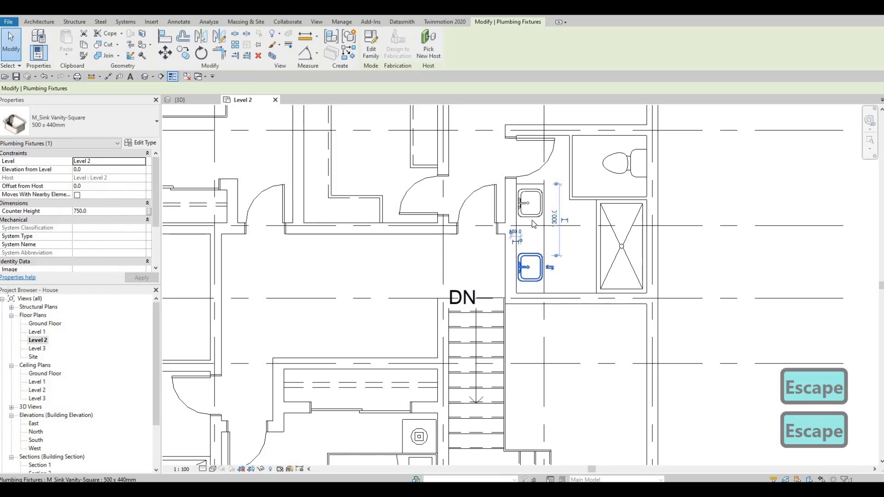
key("Up")
key("Up")
key("Up")
key("Down")
key("Down")
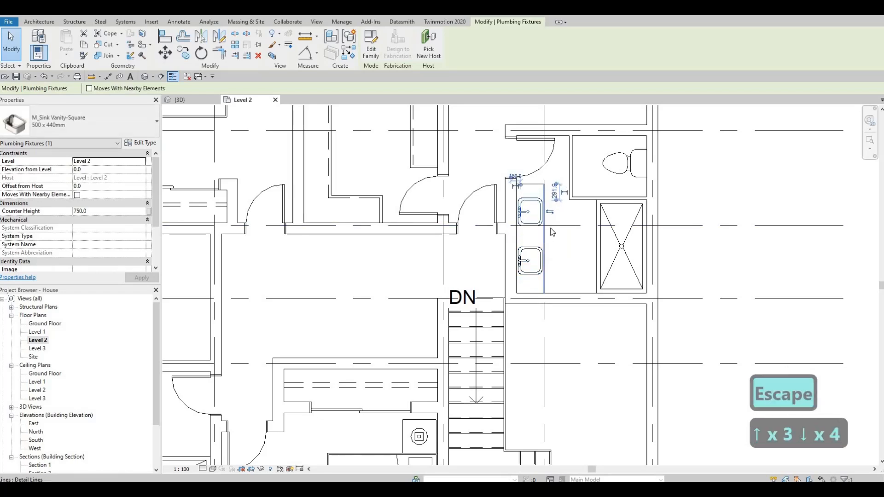
Create a similar 700 x 2000 mm interior door and place it in the vertical toilet partition wall
middle_click_drag(574, 225, 584, 234)
key("Escape")
key("Escape")
middle_click_drag(558, 168, 601, 178)
left_click(645, 169)
key("c")
key("s")
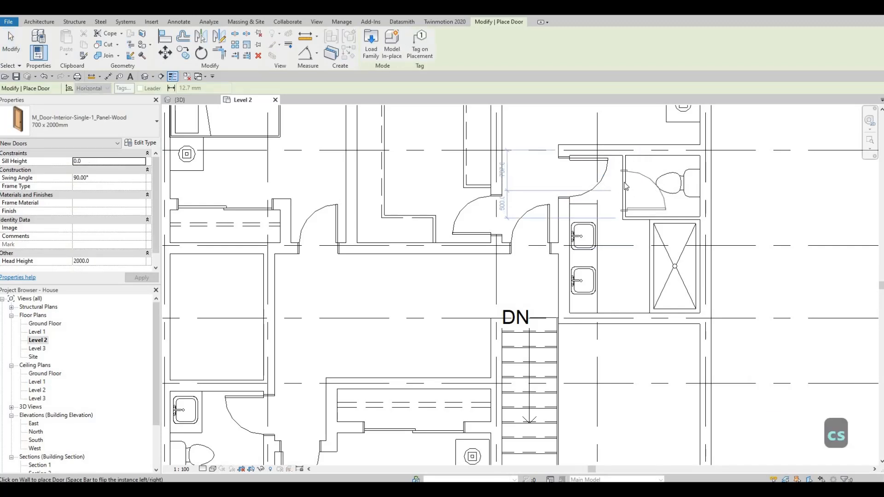
key("Escape")
key("Escape")
key("Escape")
Nudge the vertical toilet partition wall left and back slightly right
left_click(625, 165)
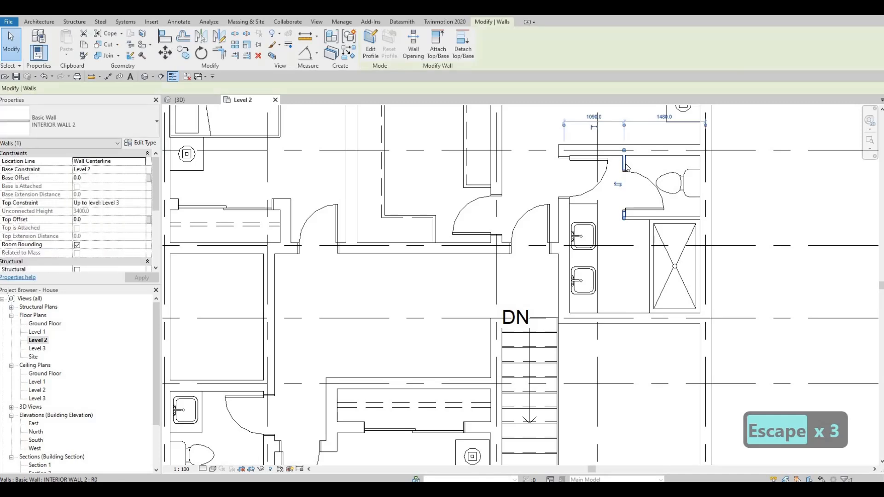
key("Left")
key("Left")
key("Left")
key("Right")
key("Right")
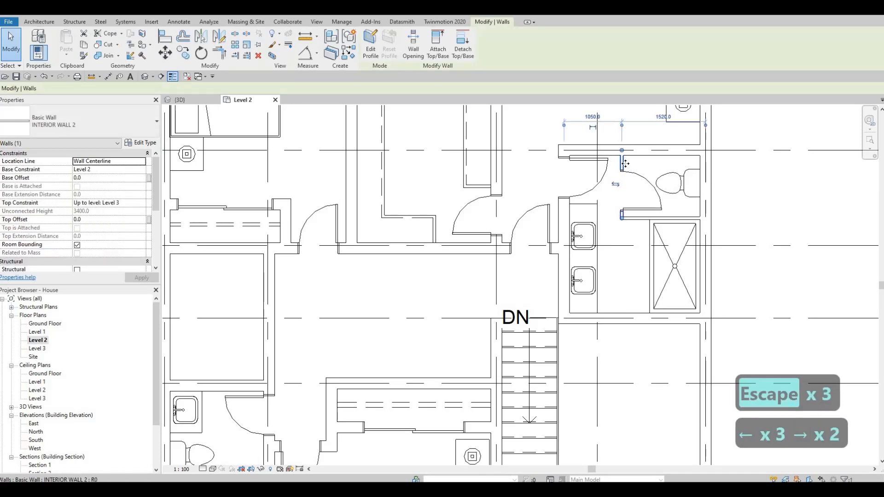
key("Escape")
key("Escape")
Select both sinks and nudge them downward along the counter
middle_click_drag(583, 257, 584, 231)
left_click(588, 244)
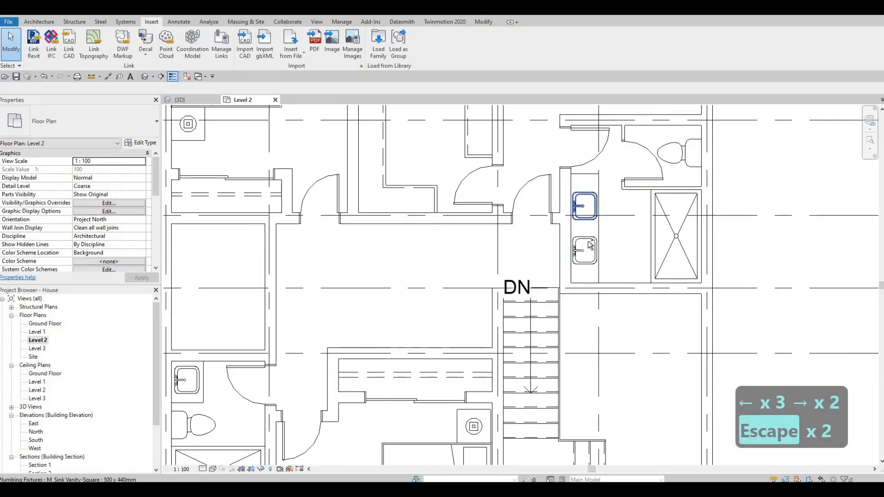
key("Down")
key("Down")
key("Down")
key("Down")
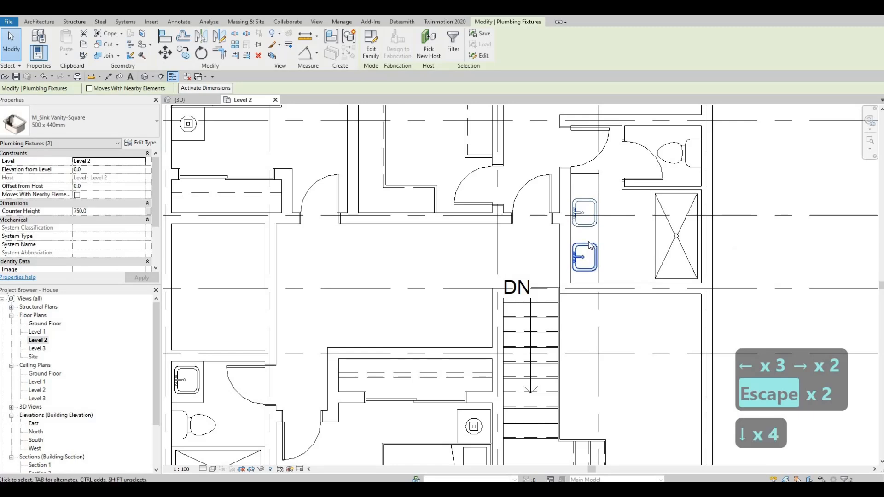
key("Escape")
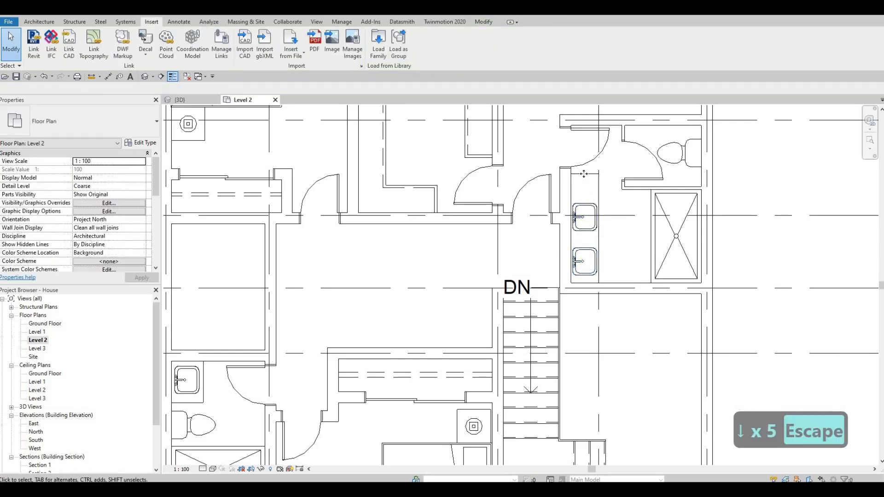
left_click(583, 196)
key("Escape")
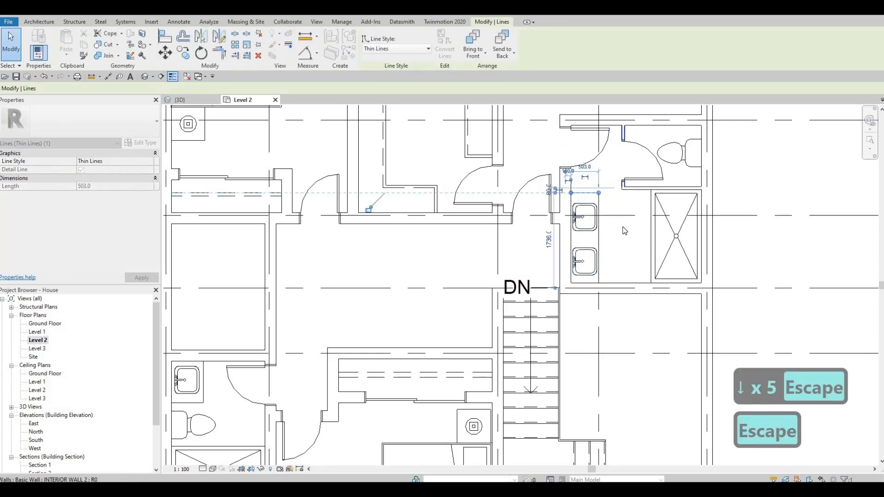
middle_click_drag(616, 208, 623, 229)
scroll(617, 225, "up", 1)
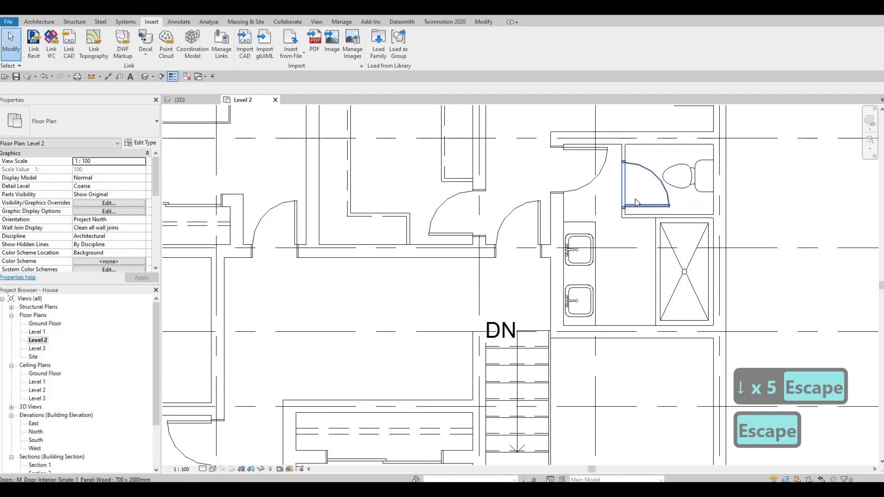
Change the toilet compartment door's type to 600 x 2000 mm
middle_click_drag(641, 168, 627, 185)
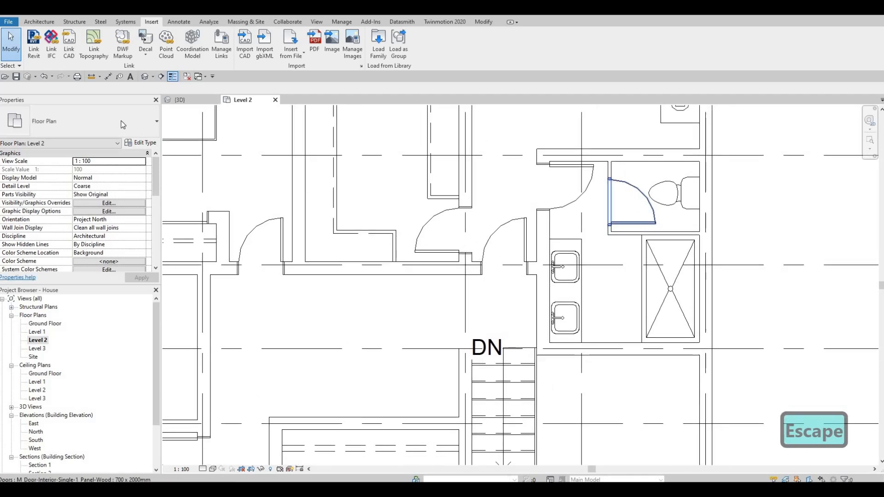
left_click(123, 125)
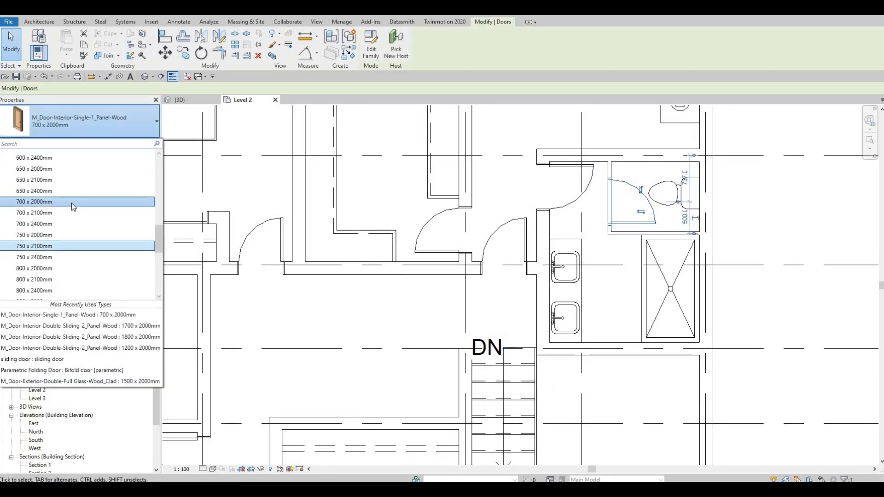
scroll(71, 203, "up", 1)
left_click(38, 160)
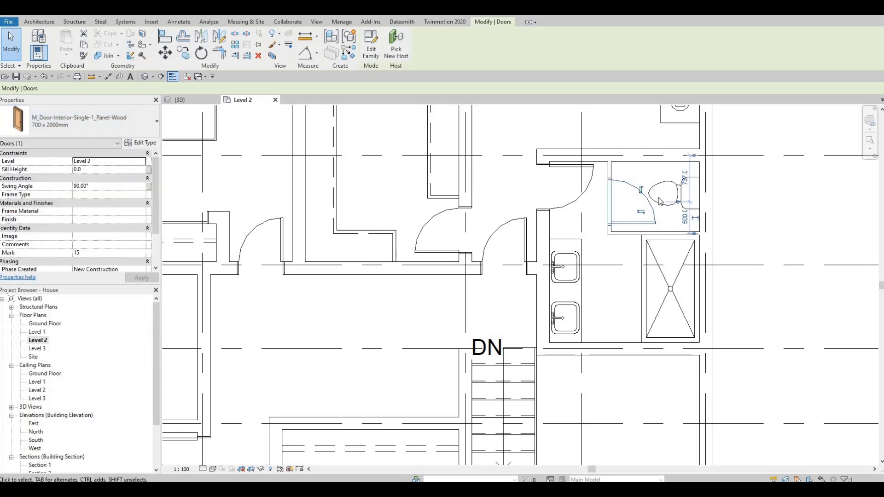
key("Escape")
key("Escape")
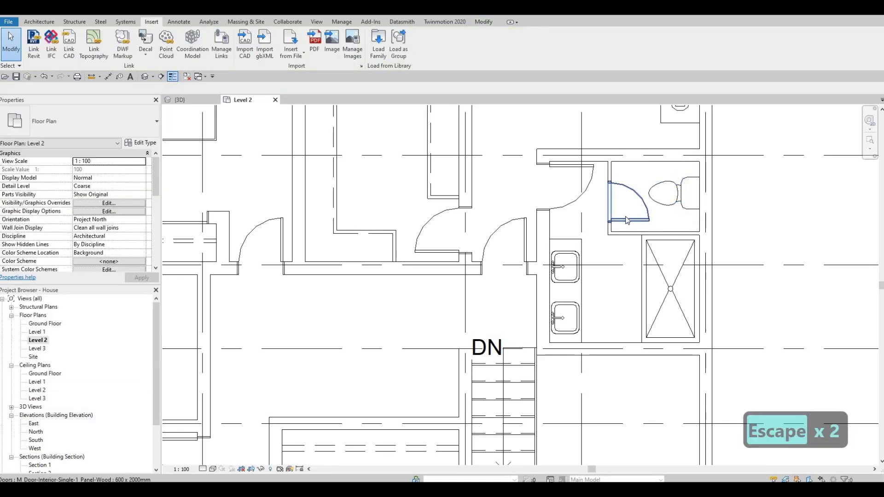
Nudge the toilet compartment door downward along its partition wall
left_click(625, 220)
key("Down")
key("Down")
key("Down")
key("Down")
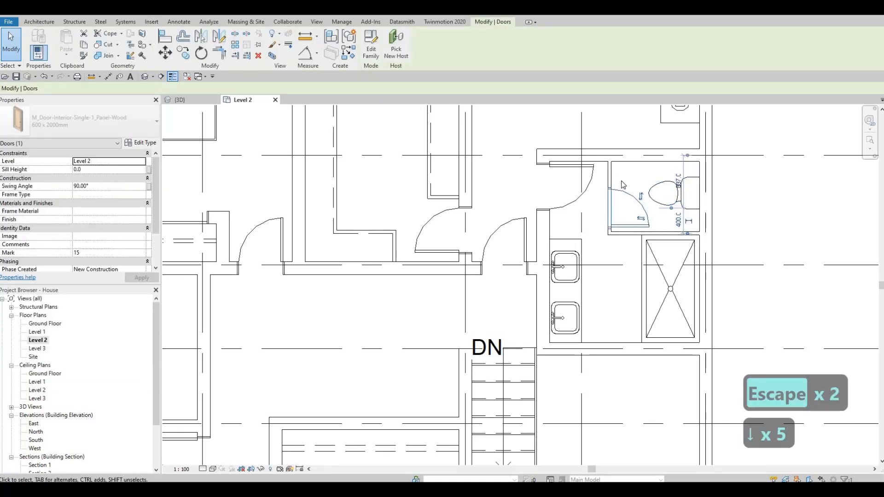
key("Escape")
Nudge the vertical toilet partition wall several steps to the right
left_click(612, 173)
key("Right")
key("Right")
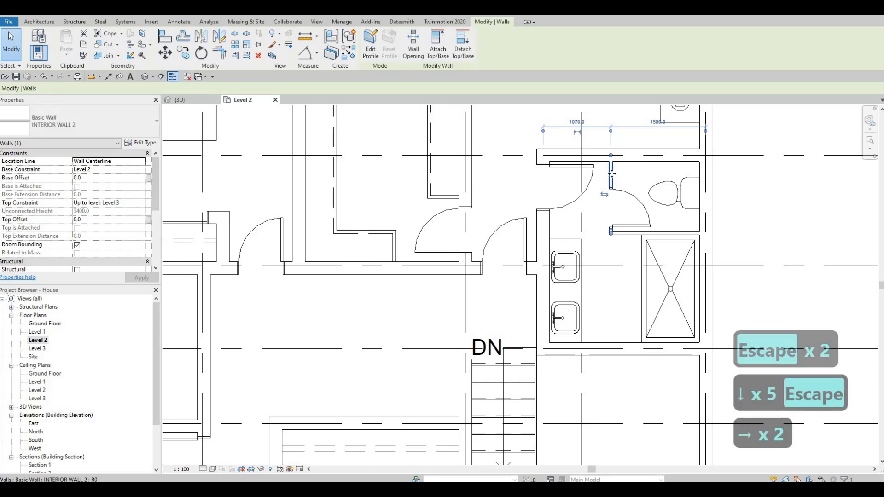
key("Right")
key("Right")
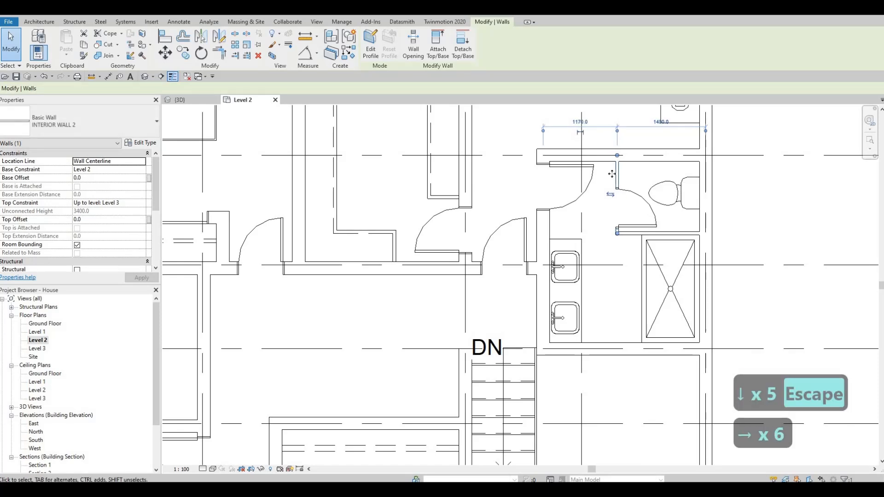
key("Left")
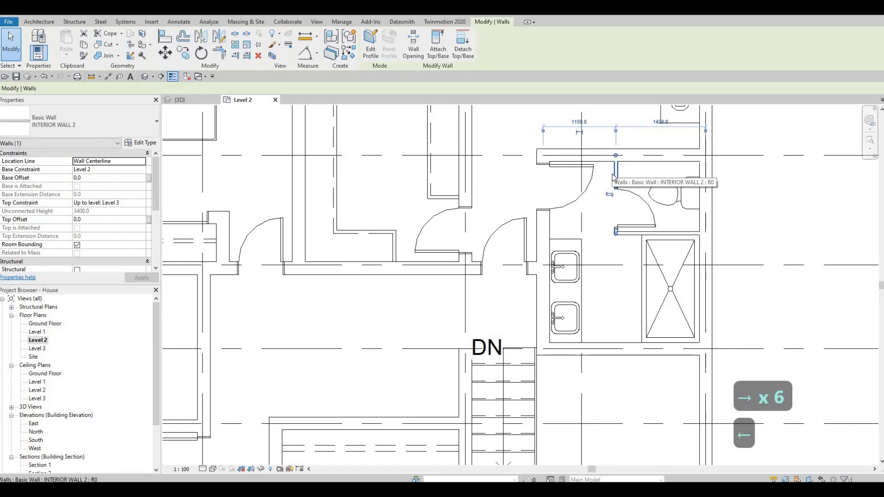
key("Right")
key("Right")
key("Right")
key("Escape")
key("Escape")
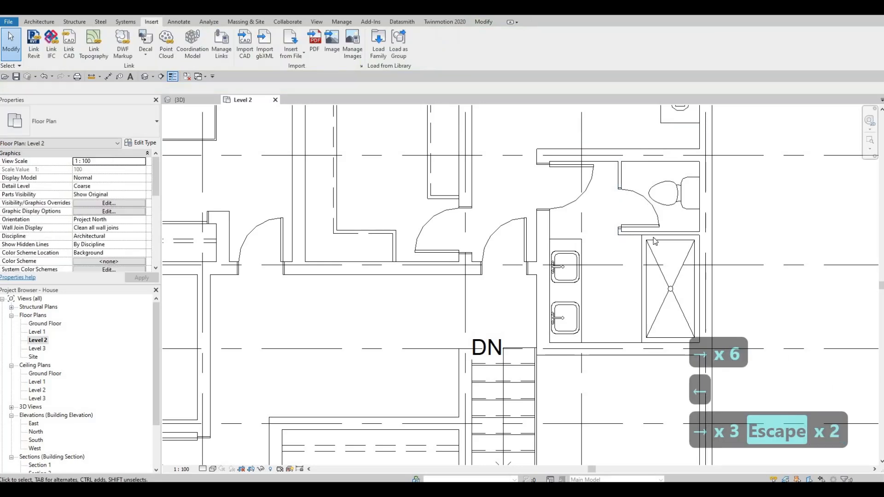
scroll(628, 193, "down", 3)
key("Escape")
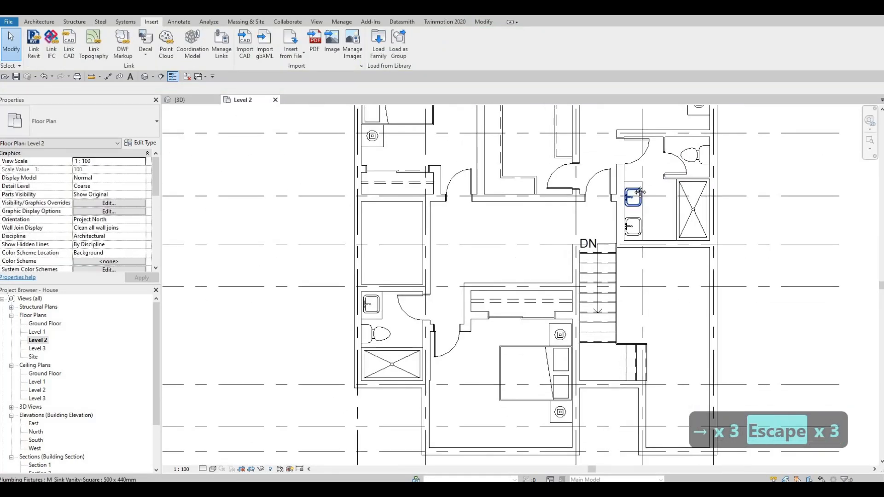
middle_click_drag(631, 196, 627, 168)
scroll(628, 167, "down", 1)
mouse_move(580, 282)
middle_mouse_down()
mouse_move(589, 269)
mouse_move(596, 277)
mouse_move(589, 292)
middle_mouse_up()
scroll(596, 277, "down", 1)
scroll(589, 292, "down", 1)
middle_click_drag(671, 264, 655, 292)
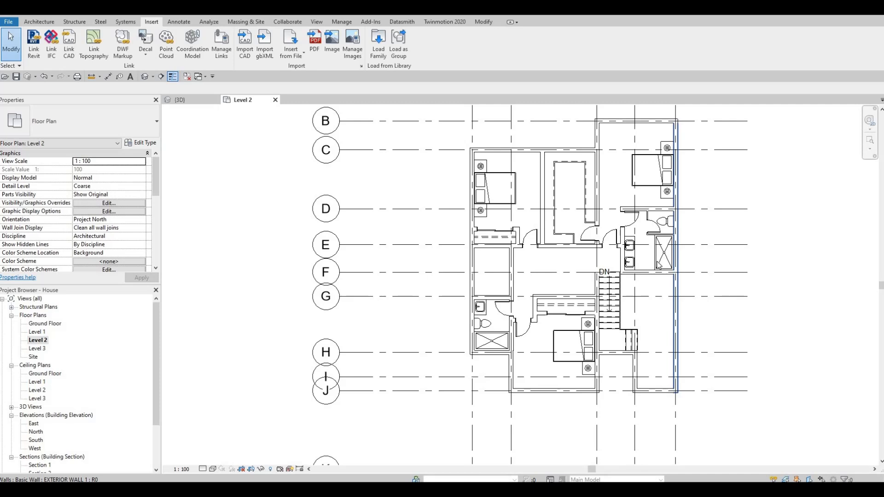